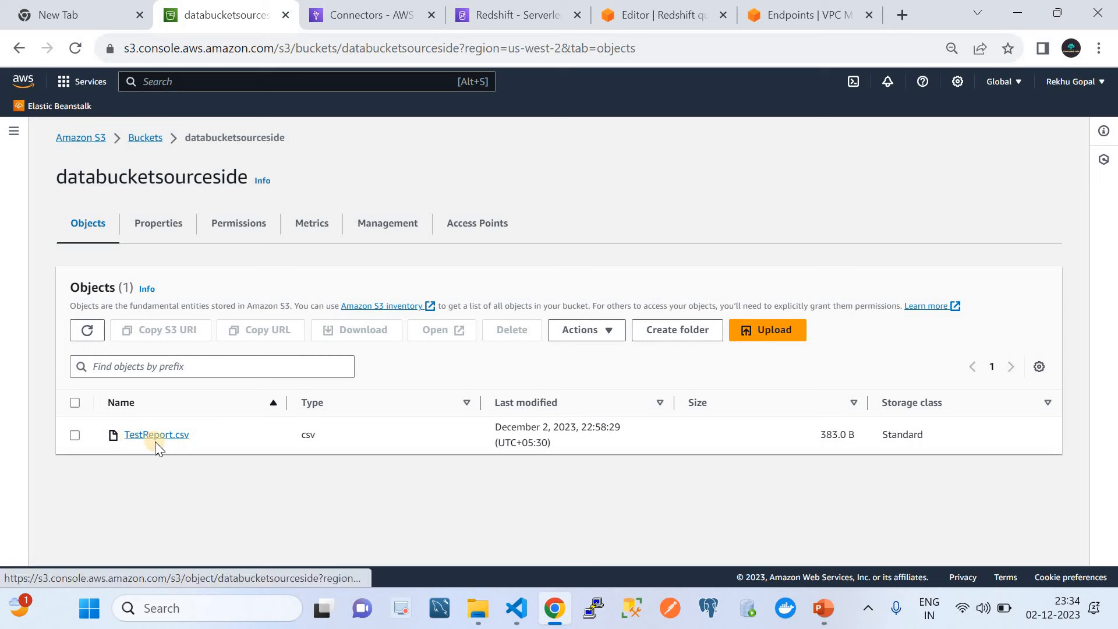
Step: Launch File Explorer and open TestReport.csv from the AWS_ETL_Increamental_Load_S3_to_RedShift folder in Excel
left_click(493, 618)
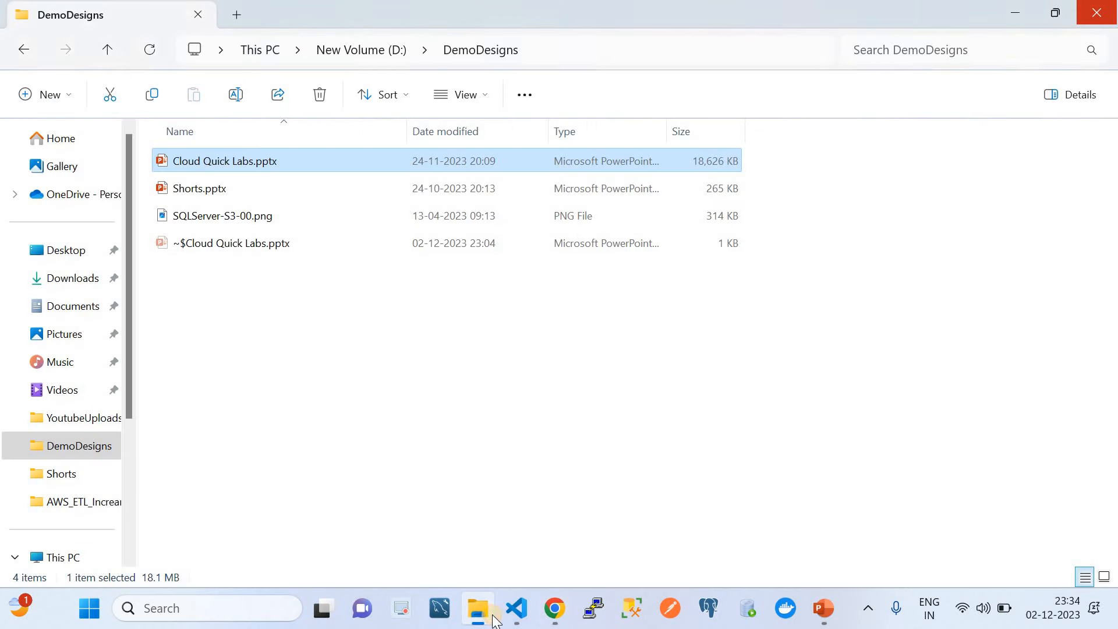
left_click(94, 501)
double_click(212, 221)
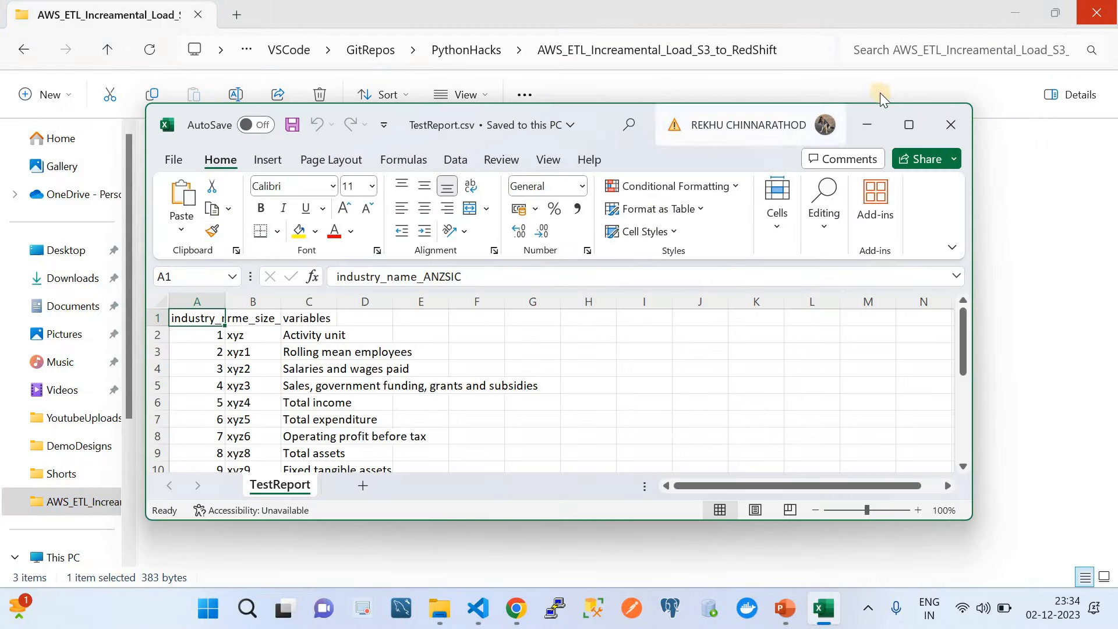
Step: Maximize Excel and AutoFit columns A, B and C to their headers and longest entries
left_click(919, 122)
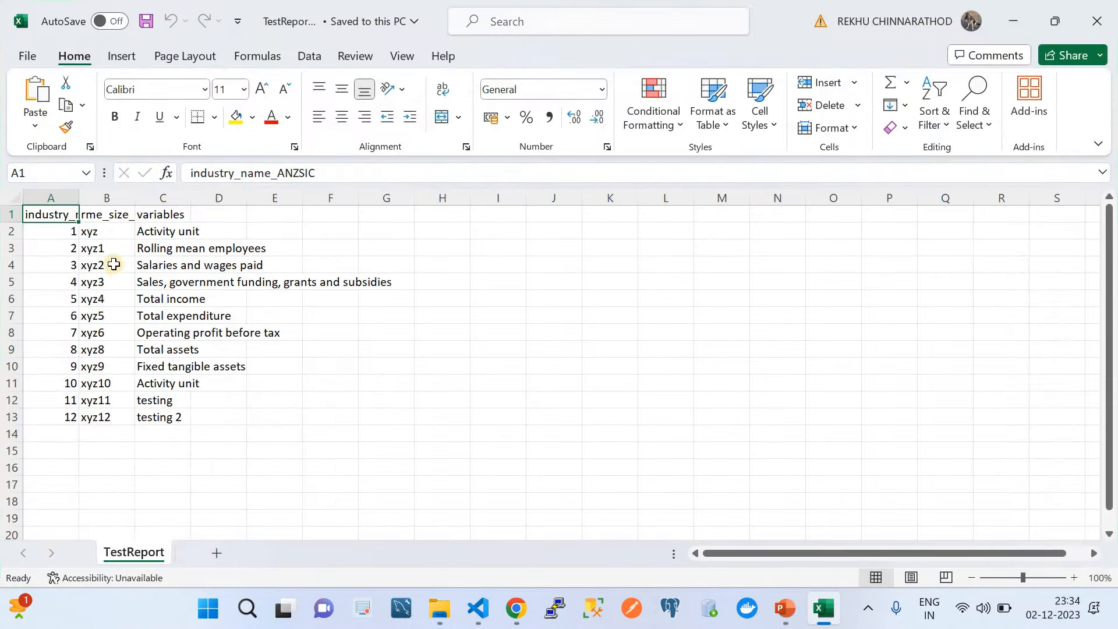
double_click(79, 198)
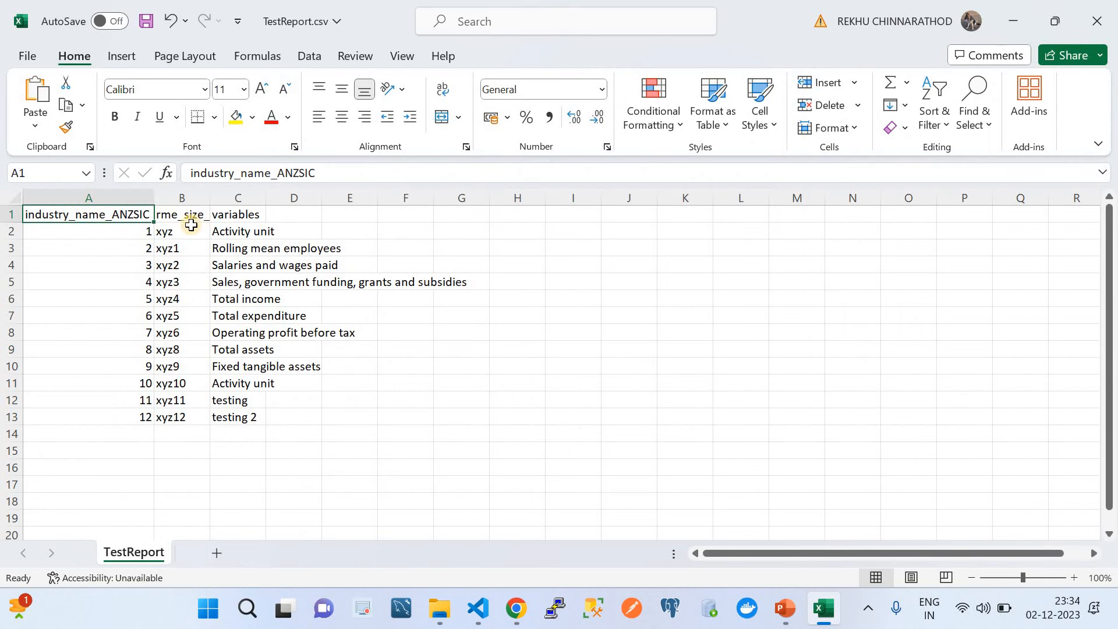
left_click_drag(210, 193, 210, 192)
double_click(210, 193)
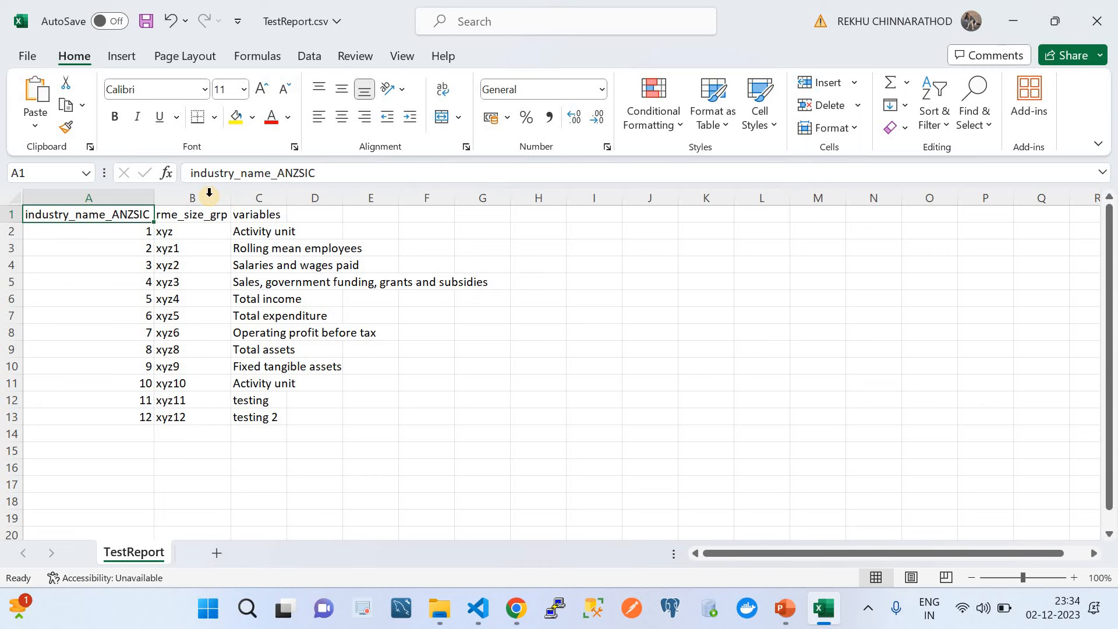
left_click(286, 208)
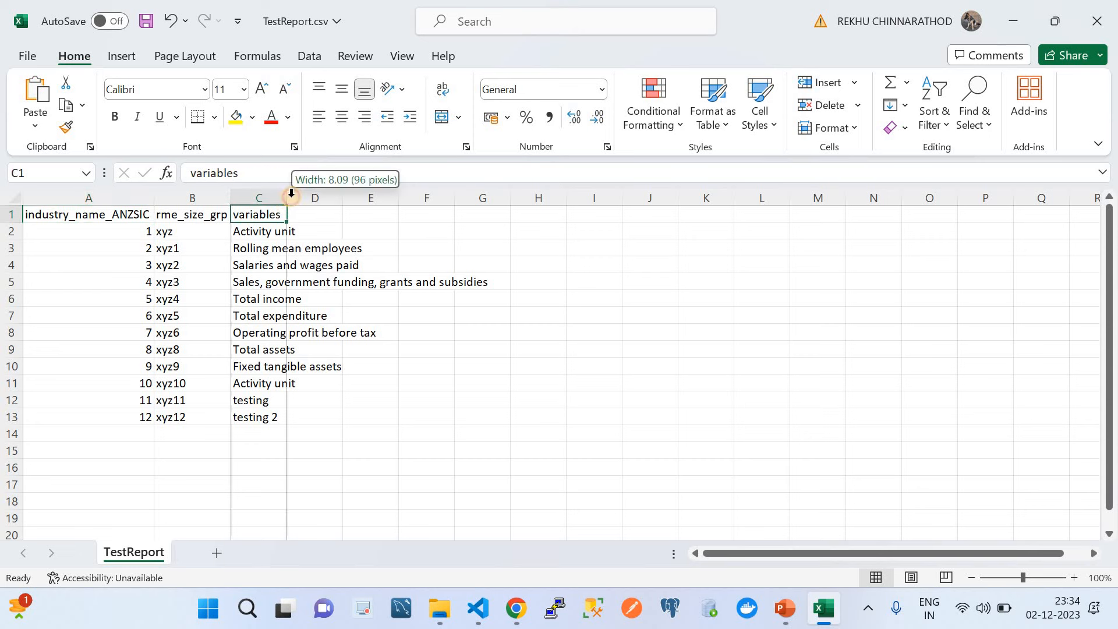
double_click(289, 197)
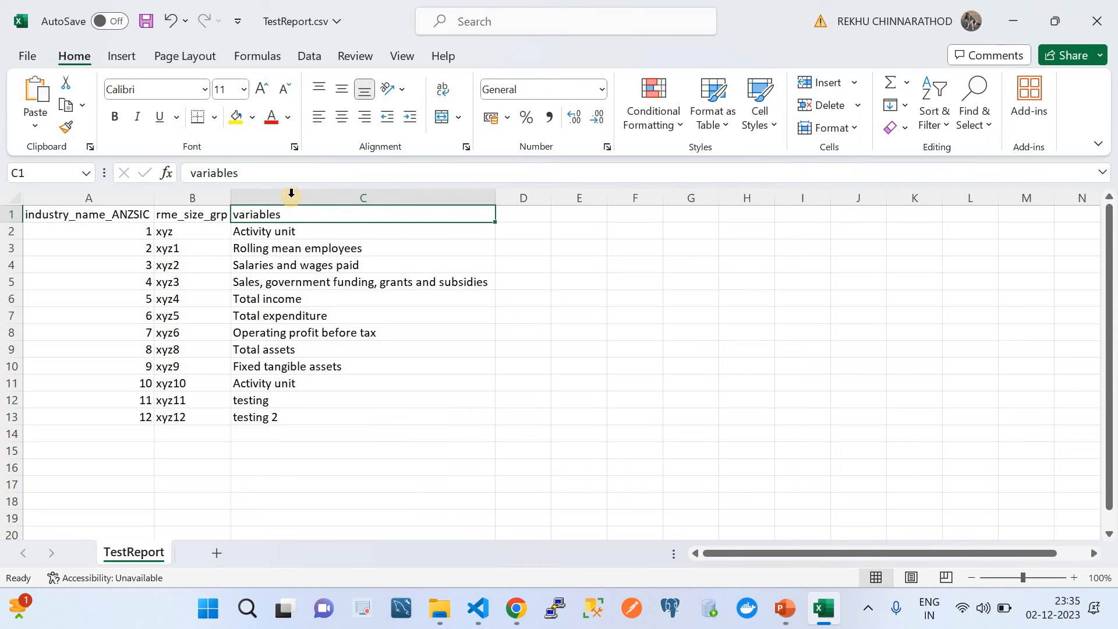
Step: Select the industry_name_ANZSIC data in column A, then return to the S3 bucket in the browser
left_click(131, 232)
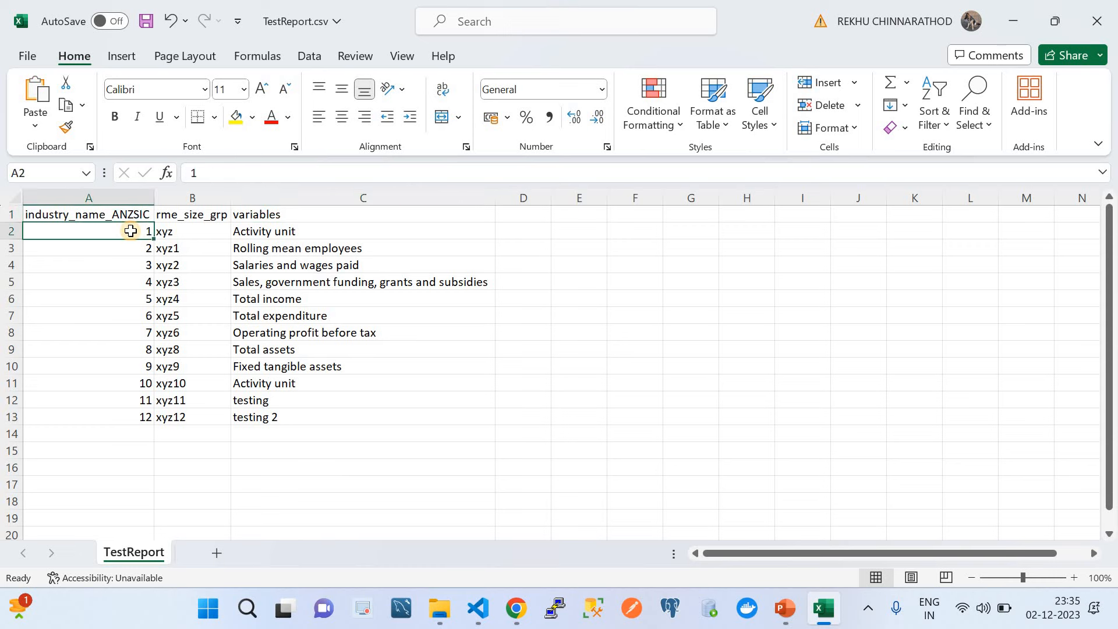
left_click_drag(117, 417, 342, 230)
left_click_drag(109, 217, 125, 417)
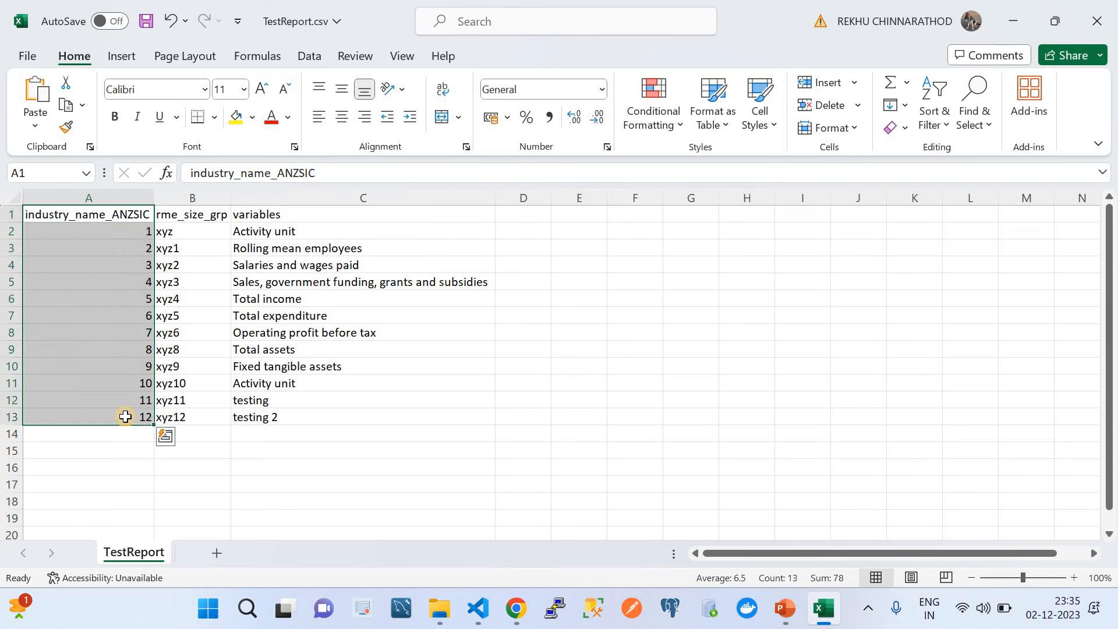
left_click(514, 608)
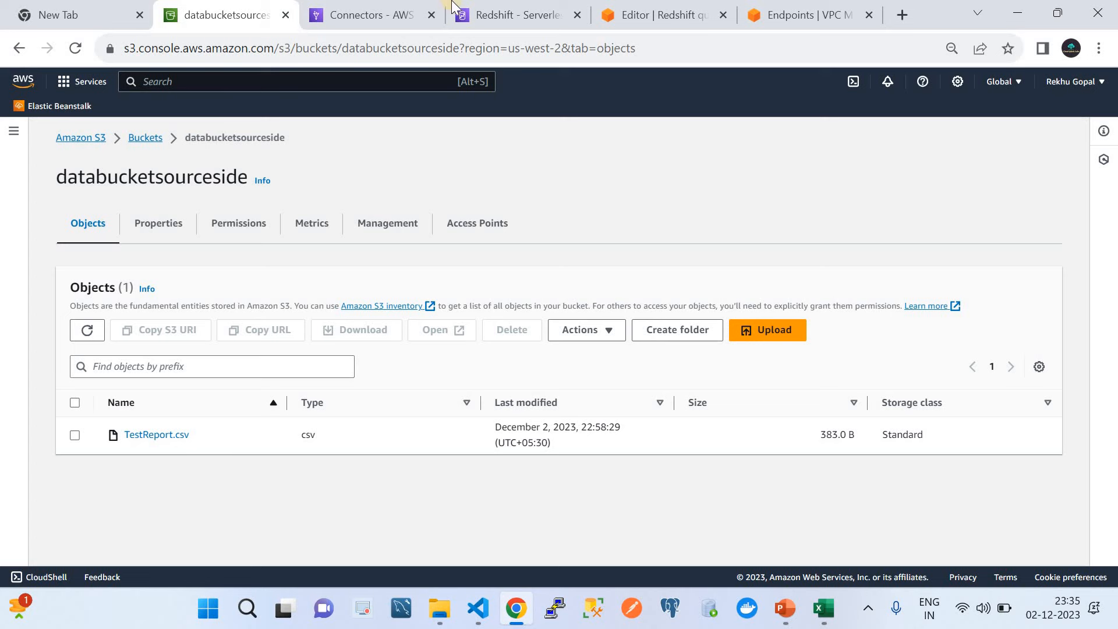
Step: Go to the Redshift Serverless dashboard, dismiss the three notices, and start a new workgroup
left_click(492, 8)
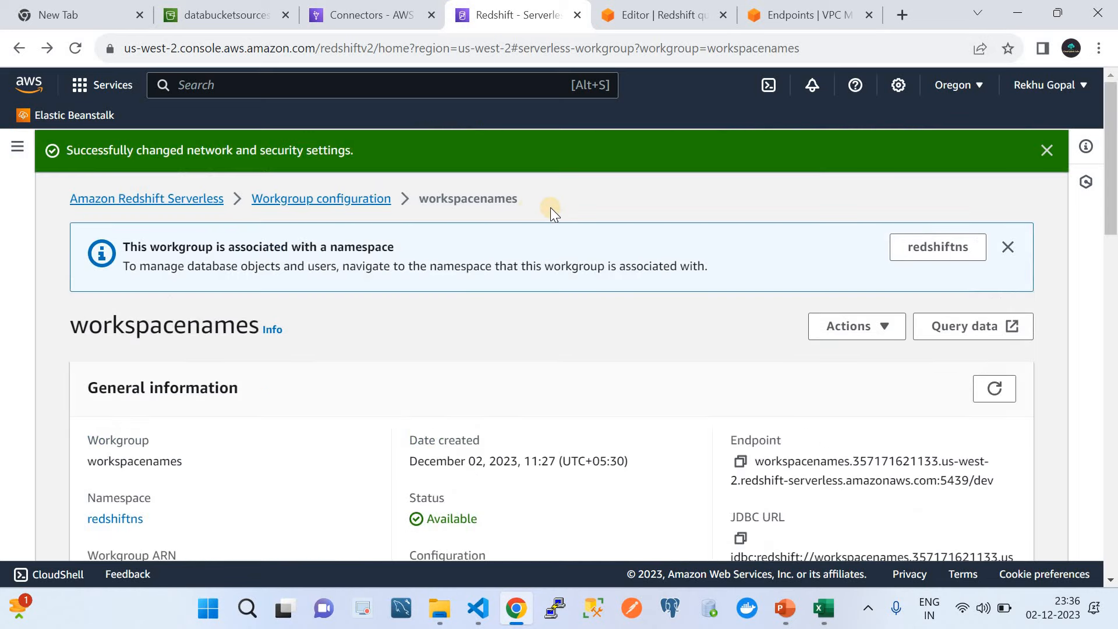
left_click(17, 147)
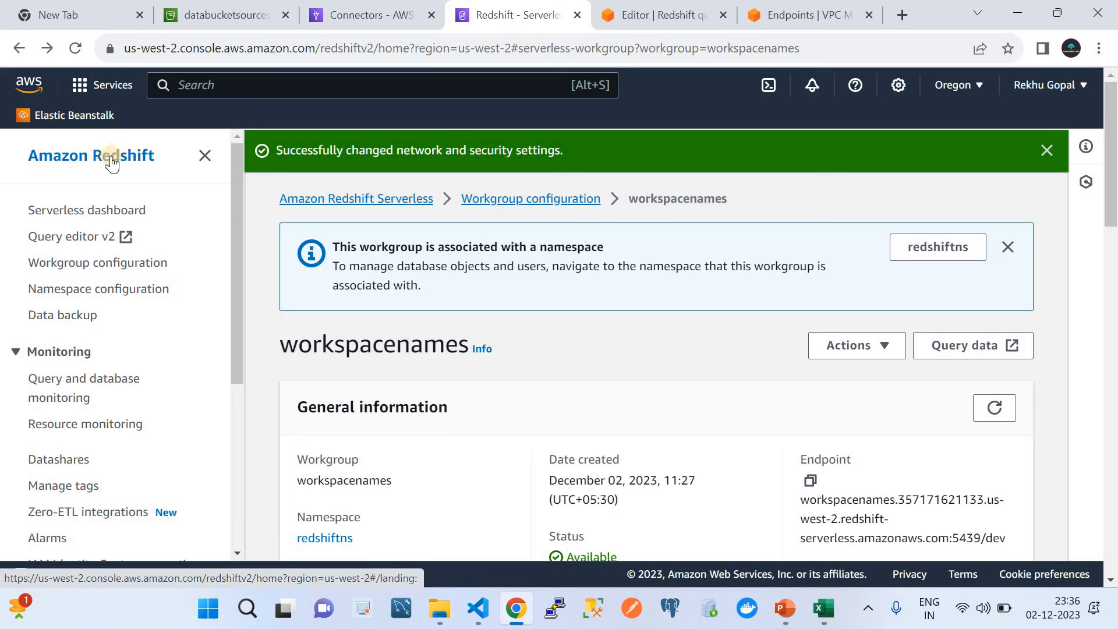
left_click(97, 213)
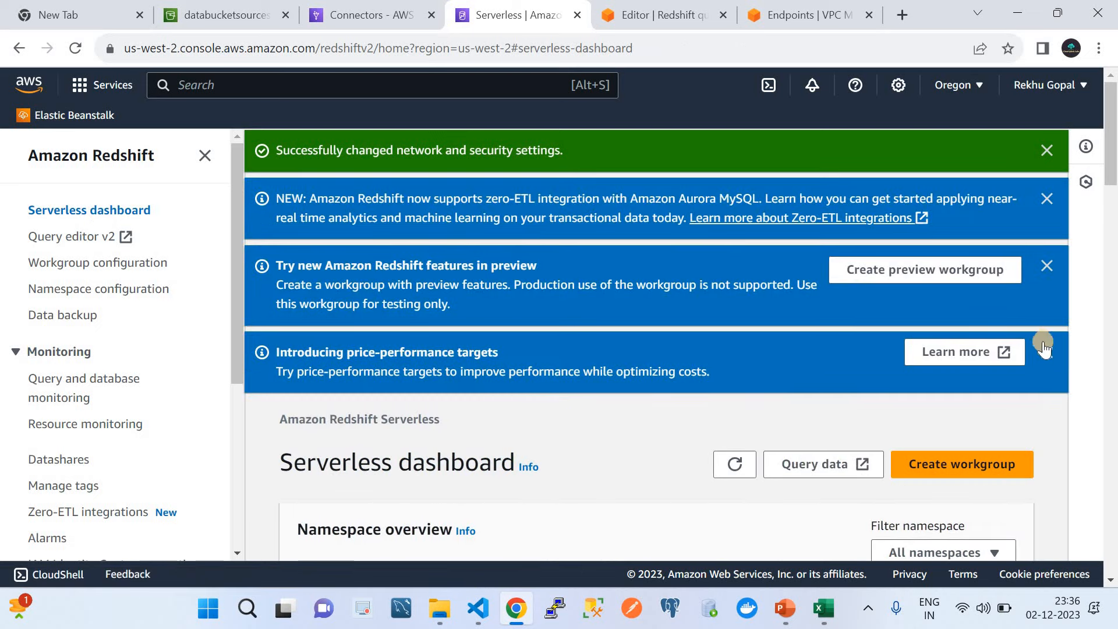
left_click(1048, 352)
left_click(1047, 266)
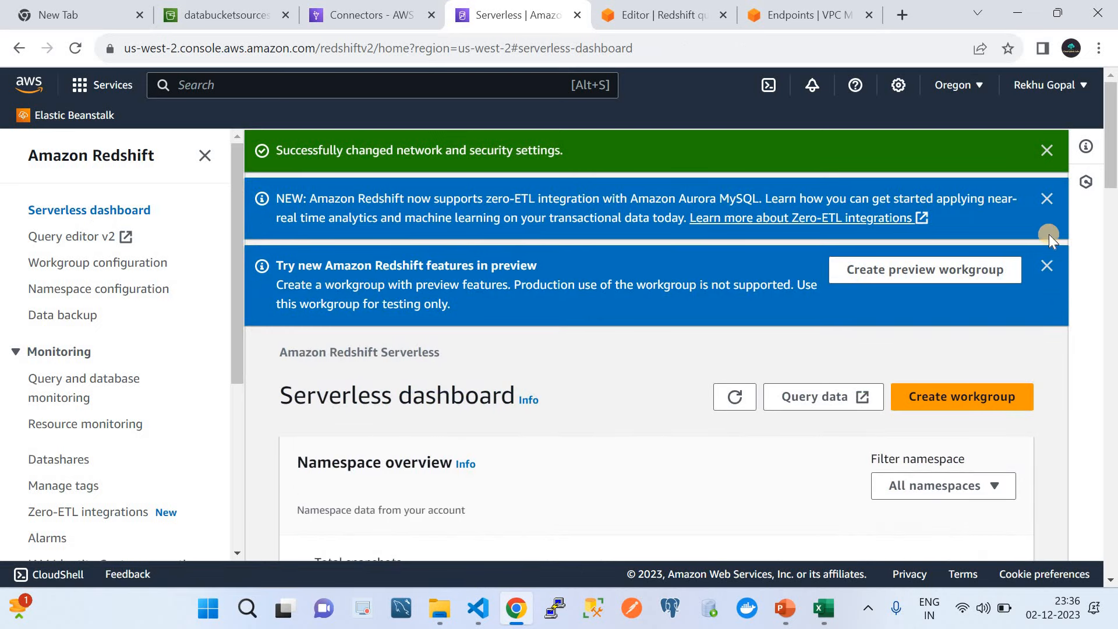
left_click(1047, 197)
left_click(936, 246)
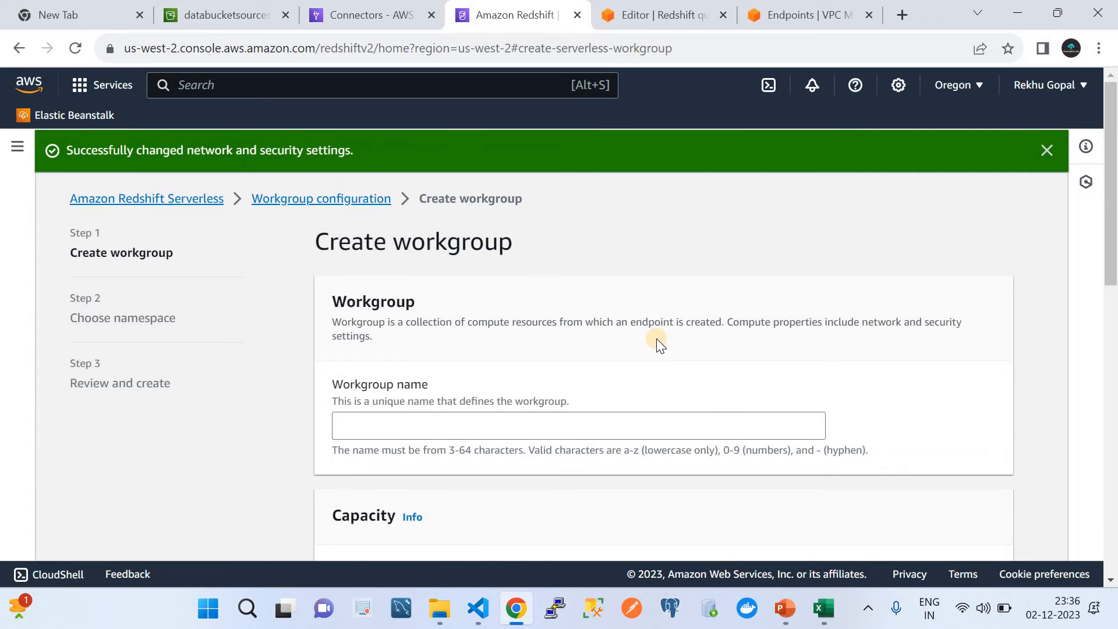
scroll(635, 341, "down", 3)
Step: Name the workgroup test354, keep default capacity and network settings, and continue to namespace
left_click(438, 276)
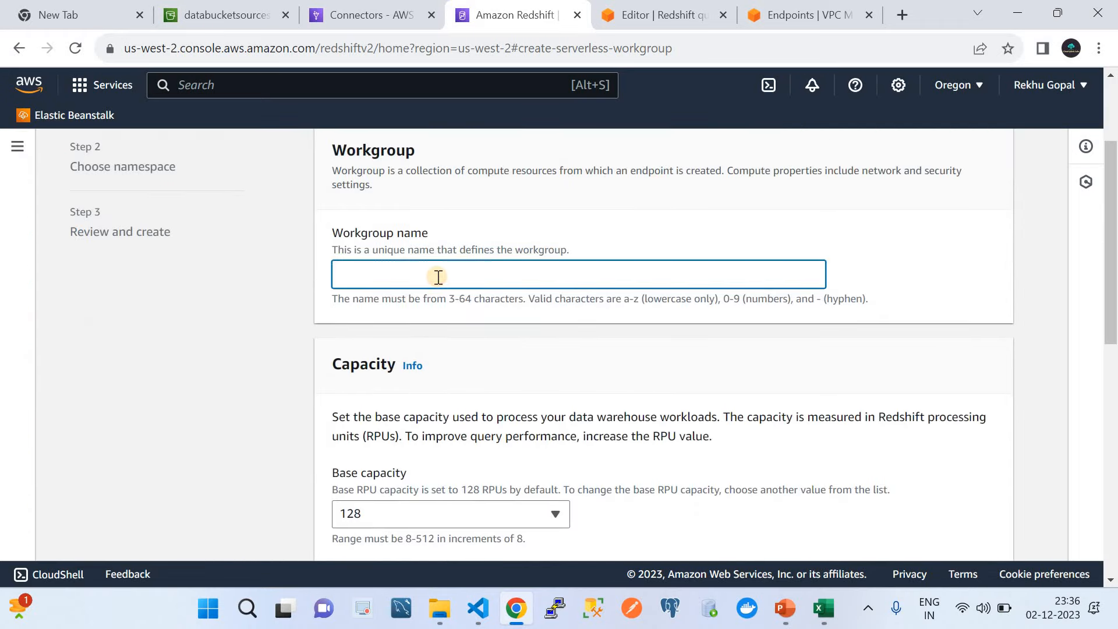
type("Test")
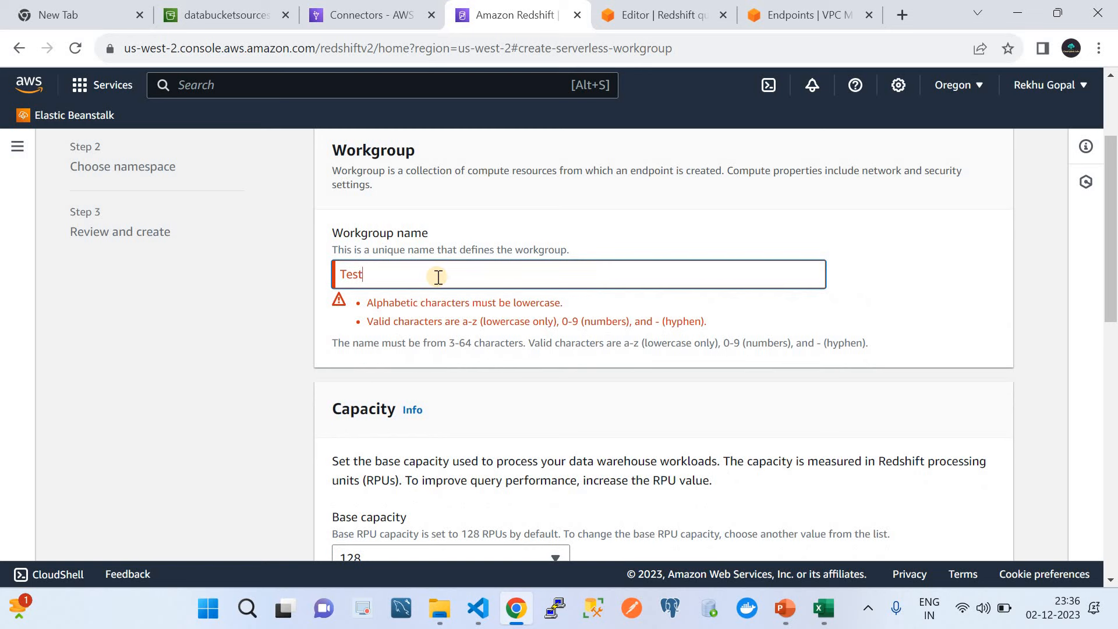
key("BackSpace")
key("BackSpace")
key("BackSpace")
key("BackSpace")
type("te")
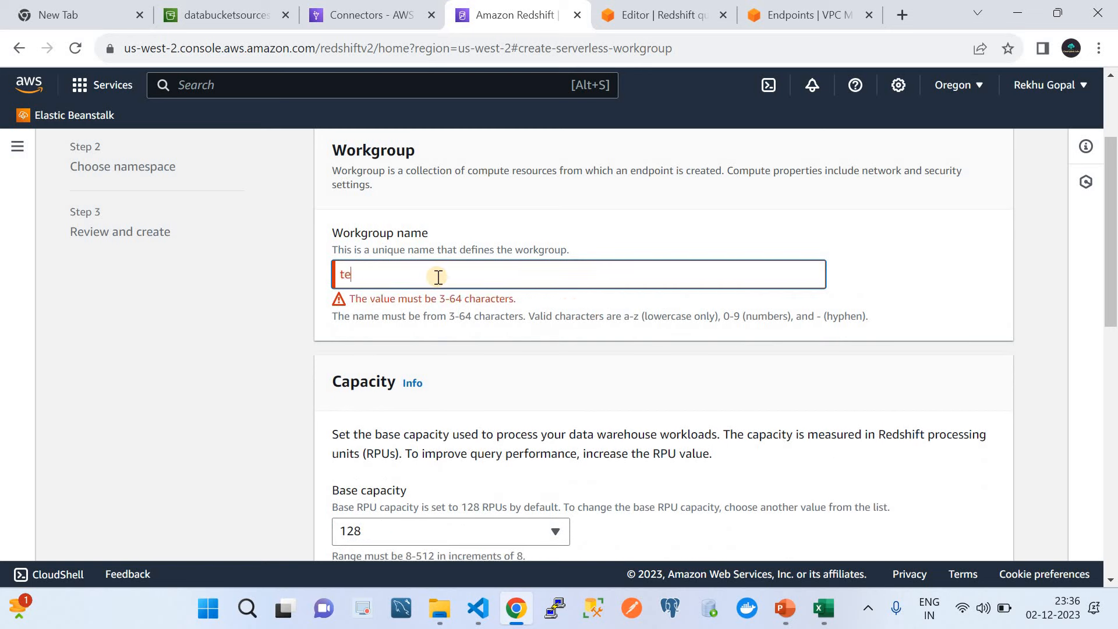
type("st354")
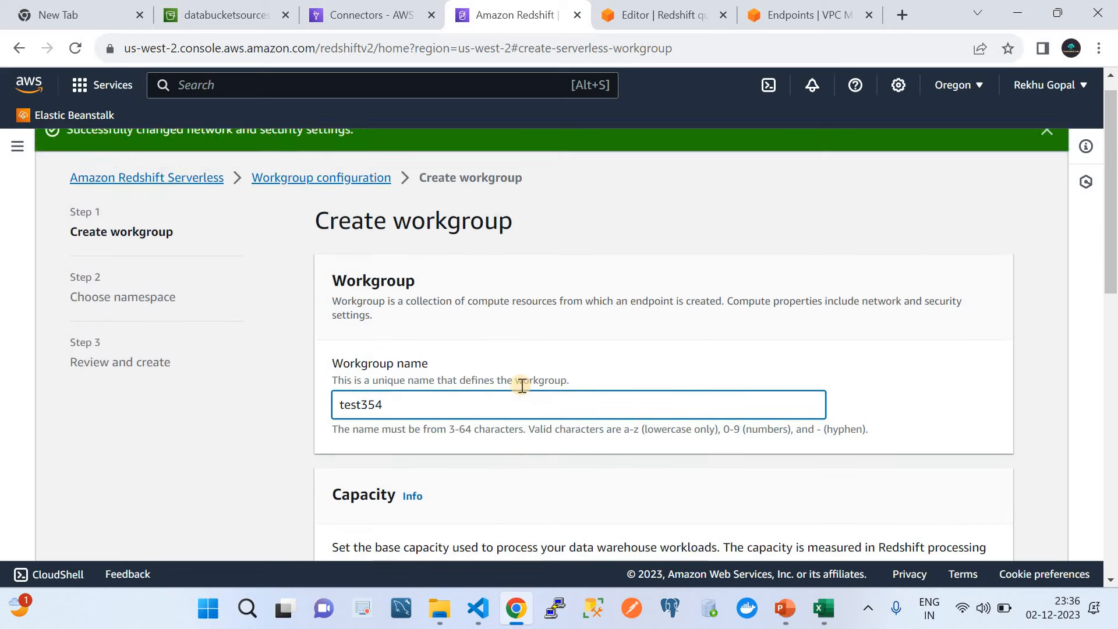
scroll(520, 385, "down", 4)
scroll(522, 386, "down", 3)
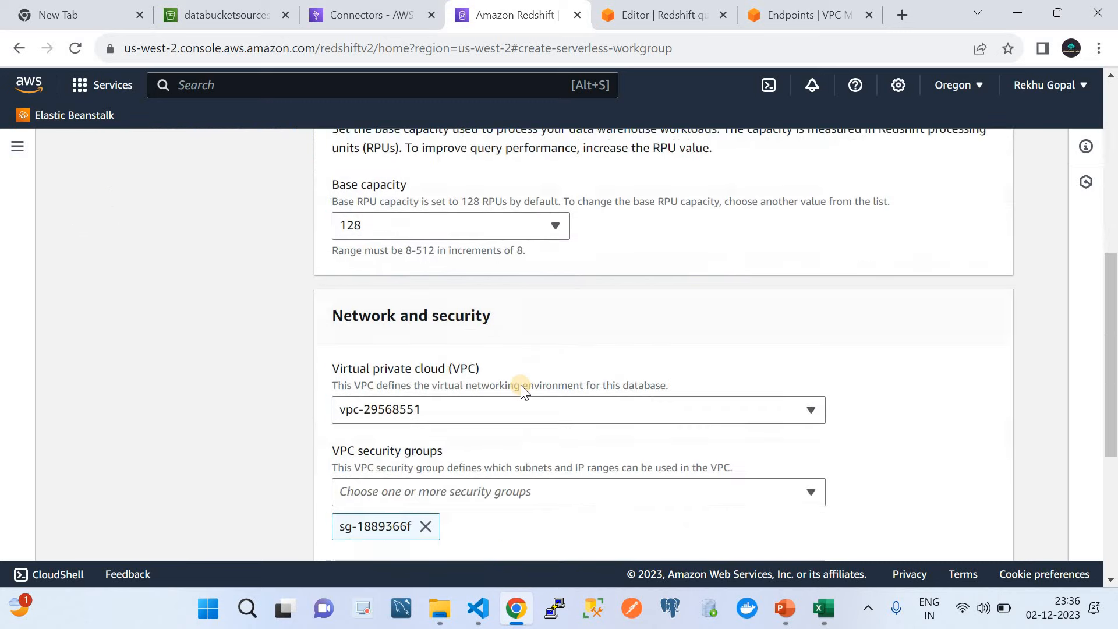
scroll(522, 385, "up", 4)
scroll(522, 385, "down", 8)
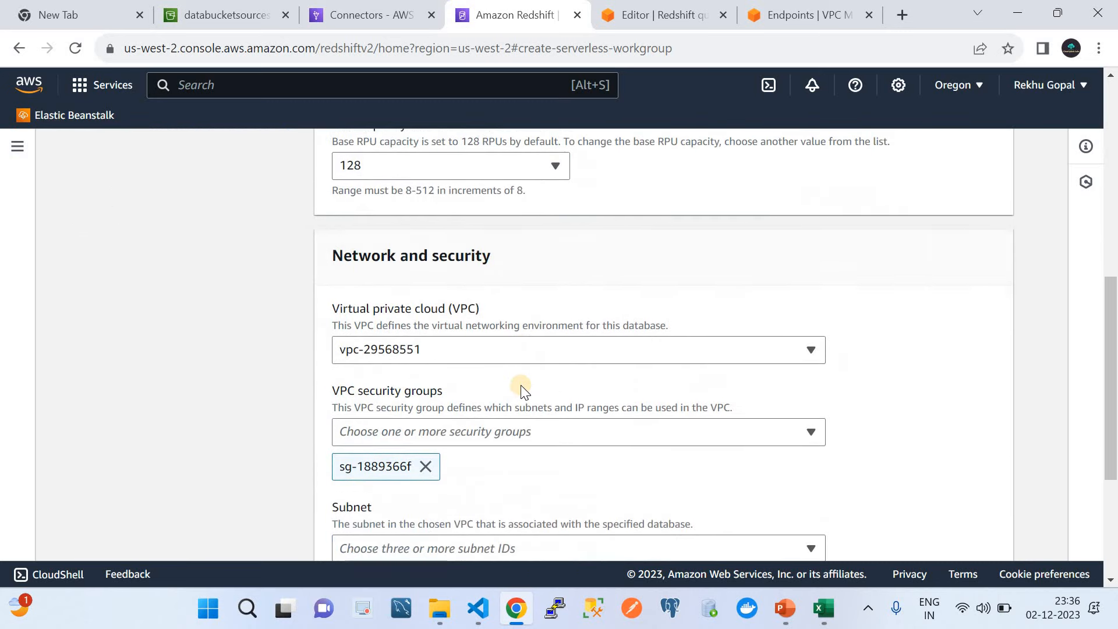
left_click(974, 532)
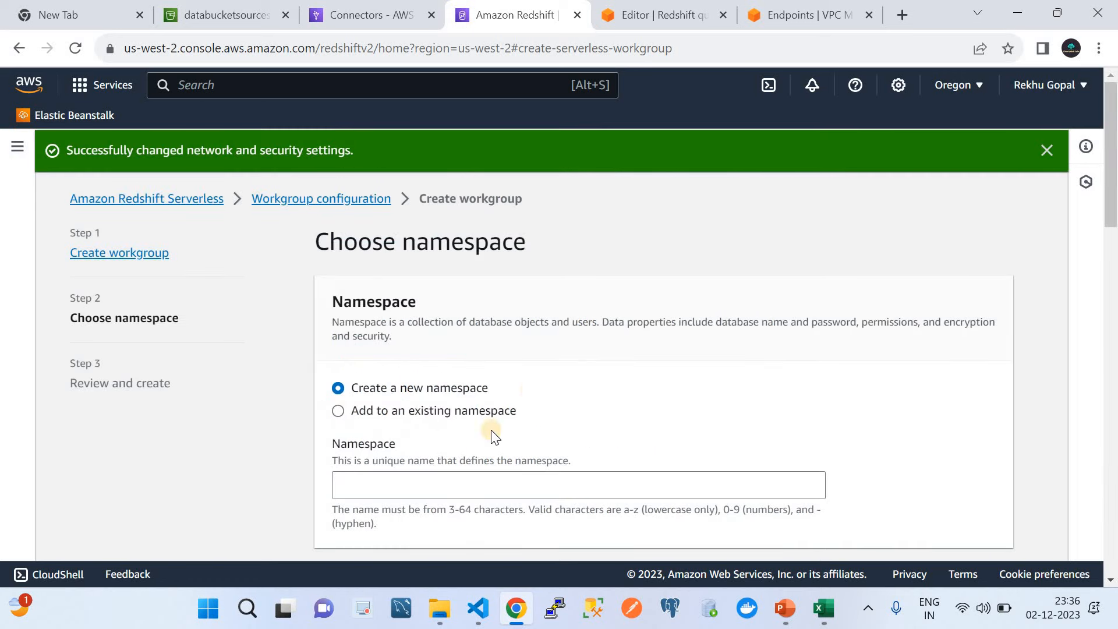
Step: Name the new namespace testdb
left_click(447, 484)
scroll(448, 485, "down", 2)
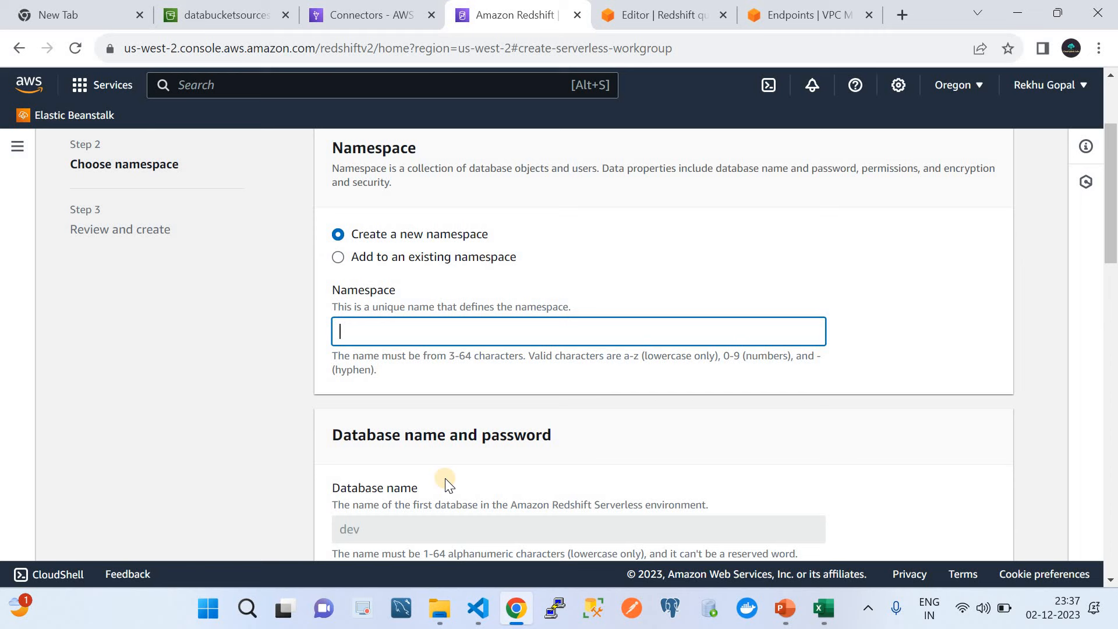
type("etstt")
key("BackSpace")
key("BackSpace")
key("BackSpace")
key("BackSpace")
key("BackSpace")
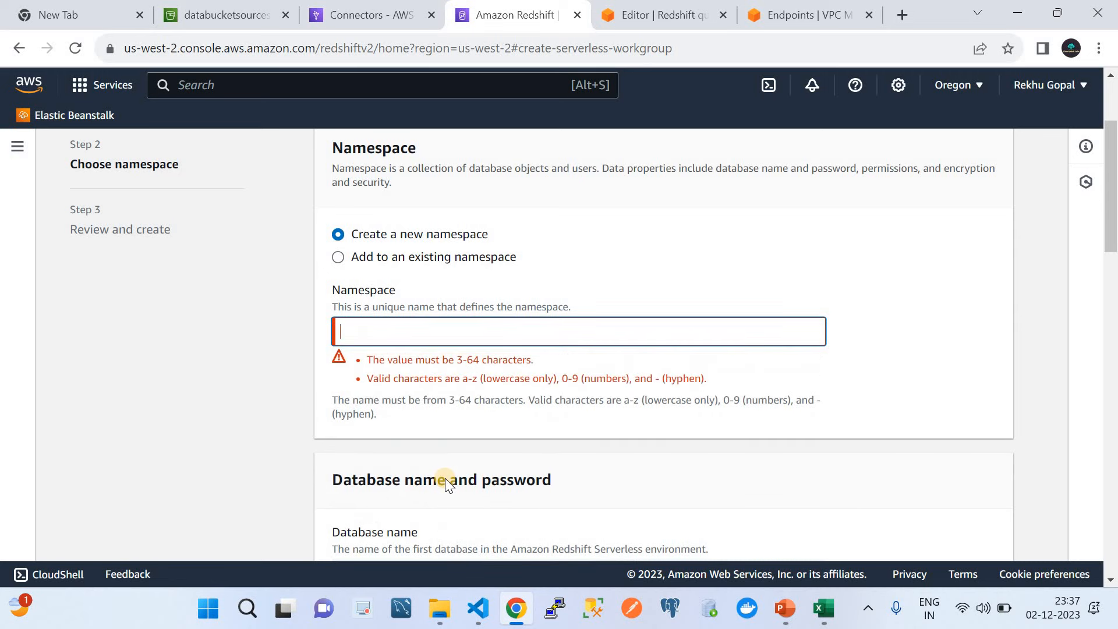
type("testdb")
scroll(445, 480, "down", 5)
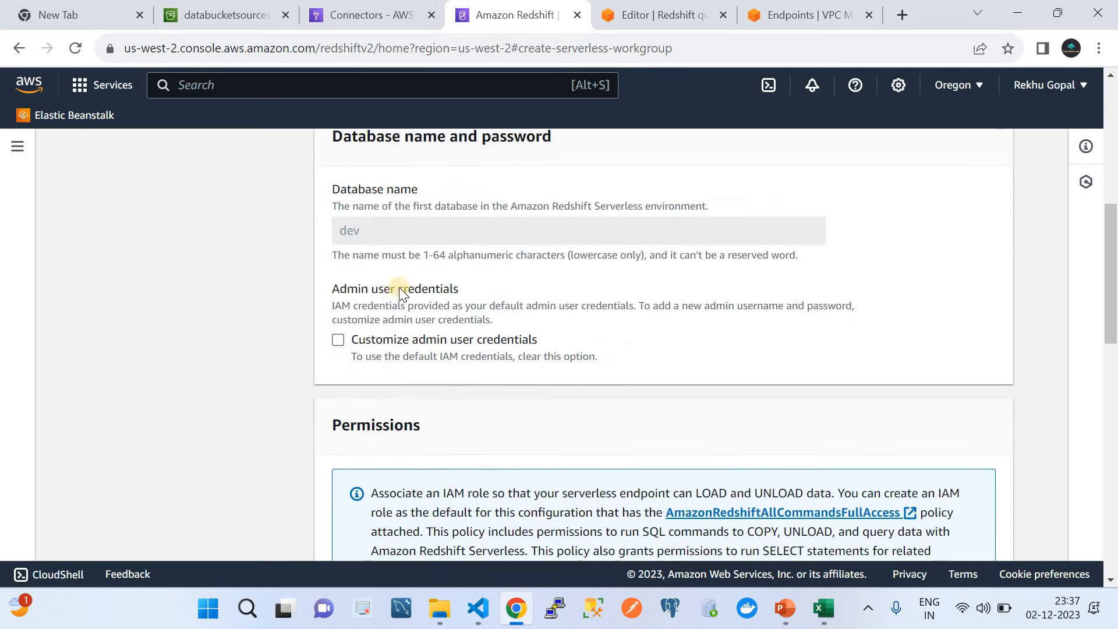
Step: Choose custom admin credentials and manually enter the admin password, shown as plain text
left_click(338, 340)
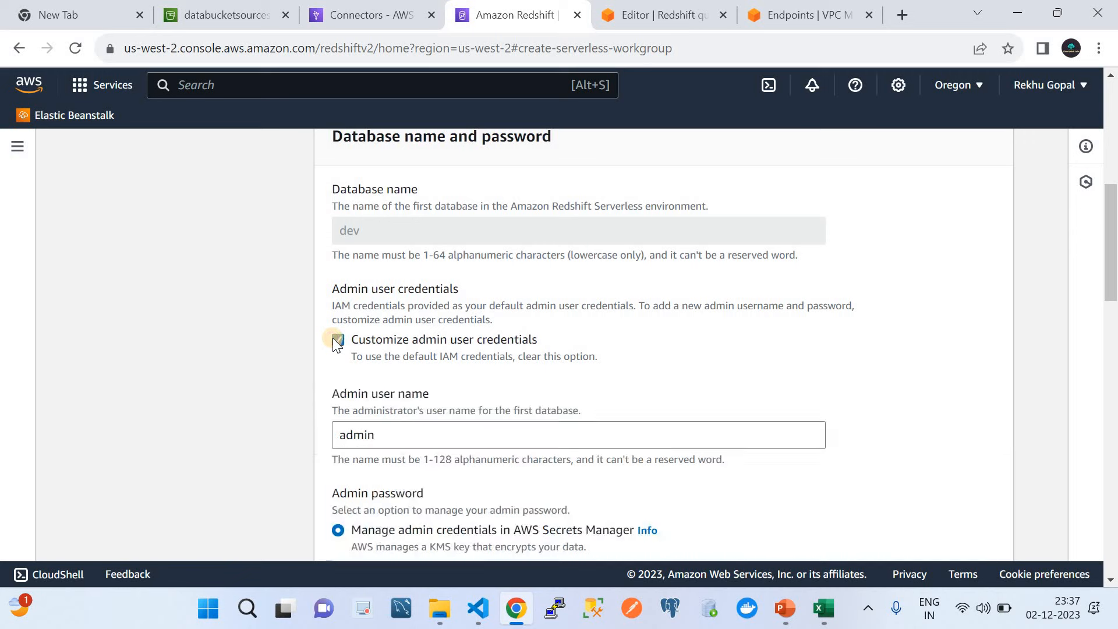
scroll(375, 368, "down", 5)
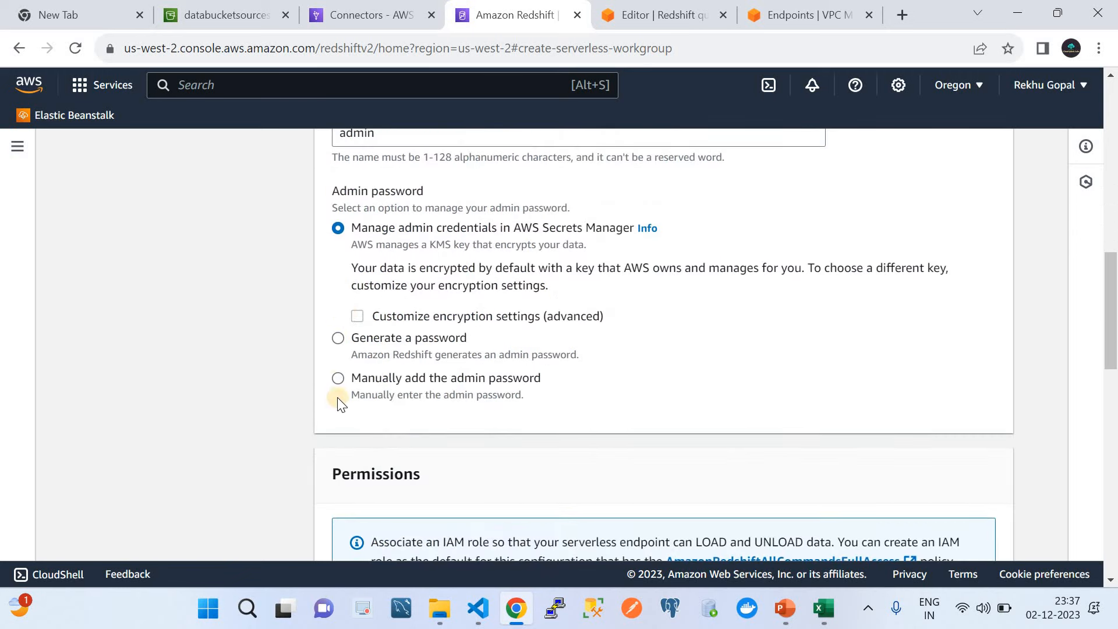
left_click(339, 378)
scroll(436, 313, "down", 5)
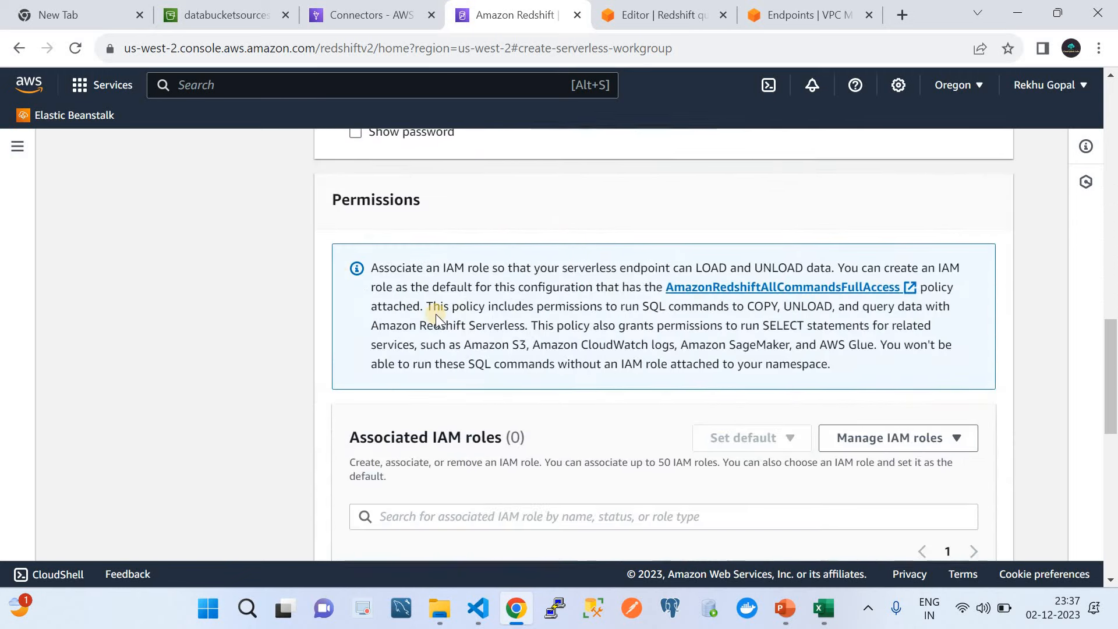
scroll(437, 315, "up", 2)
scroll(437, 314, "up", 2)
left_click(410, 315)
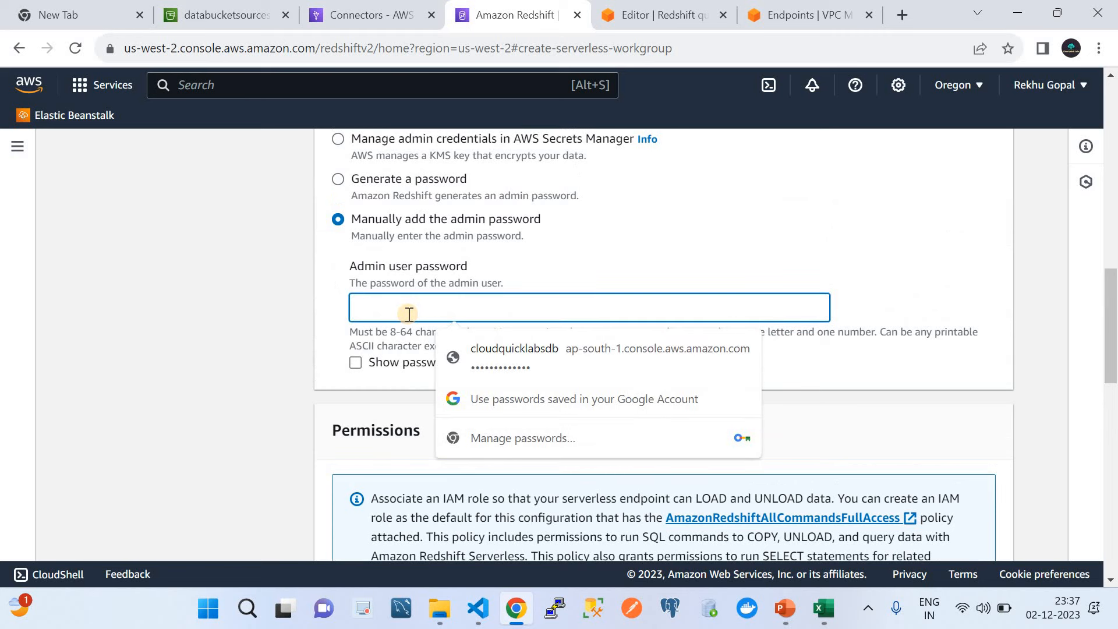
type("************")
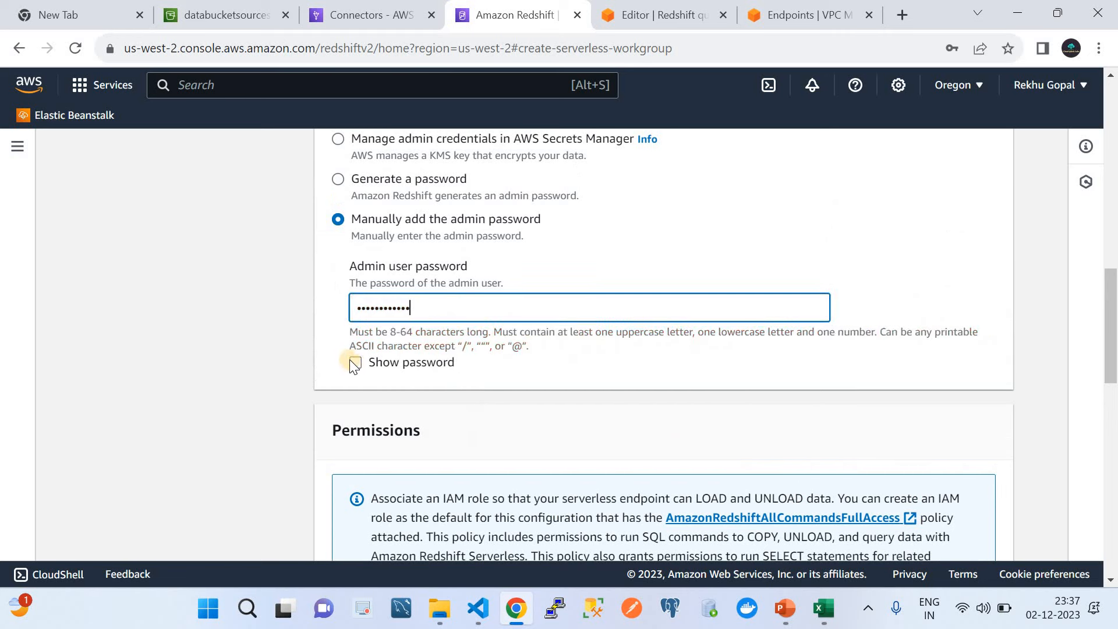
left_click(355, 362)
Step: Leave IAM roles and encryption at their defaults and proceed to the review page
scroll(608, 358, "down", 3)
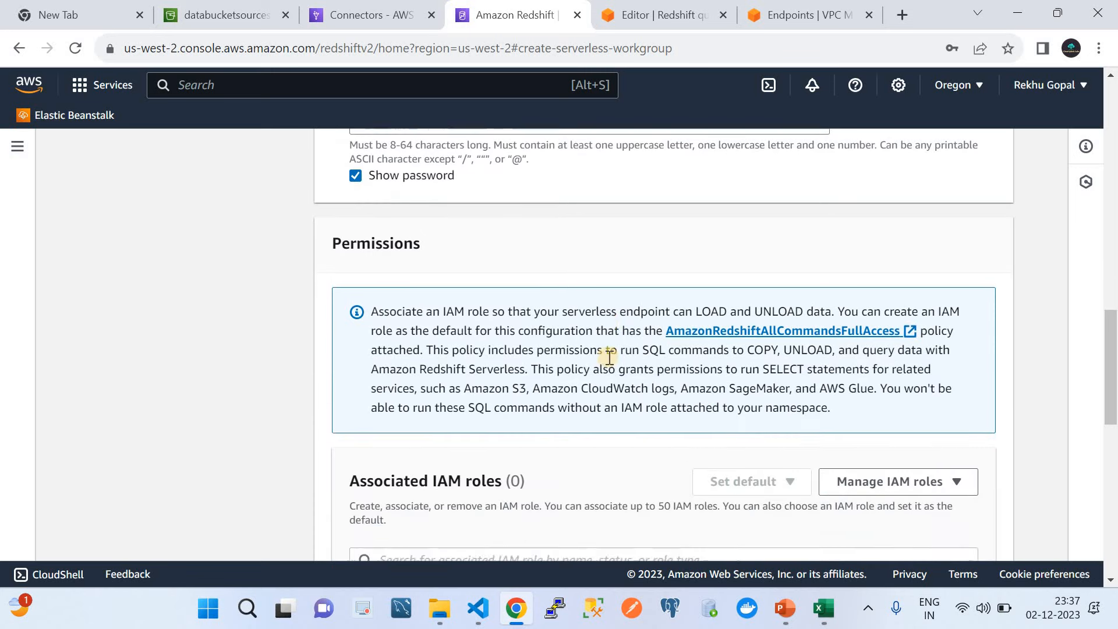
scroll(608, 358, "down", 3)
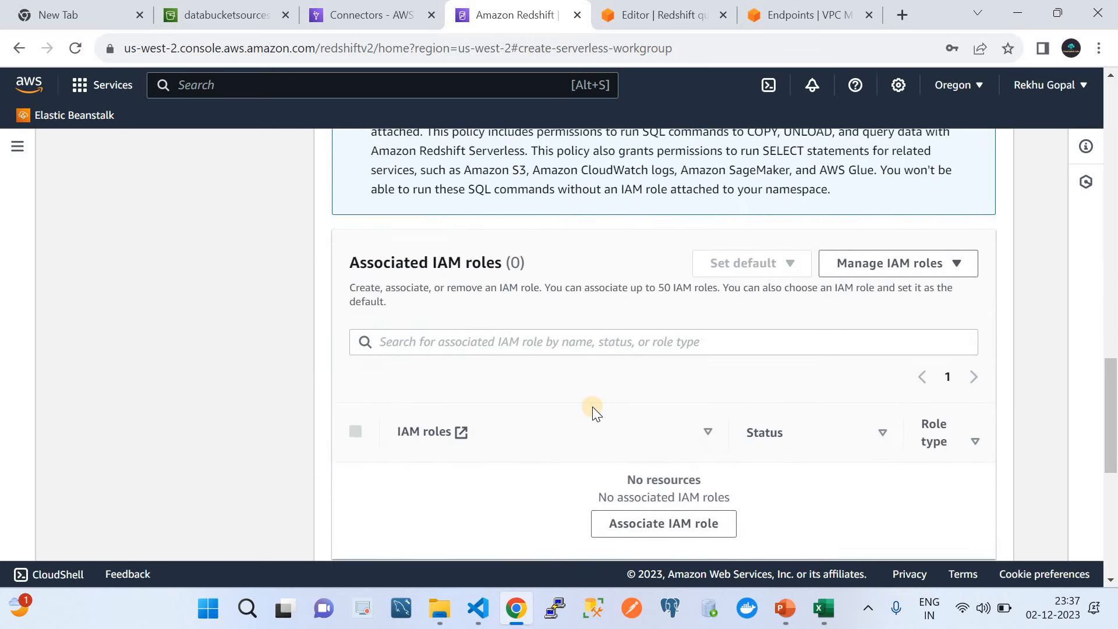
scroll(593, 406, "down", 7)
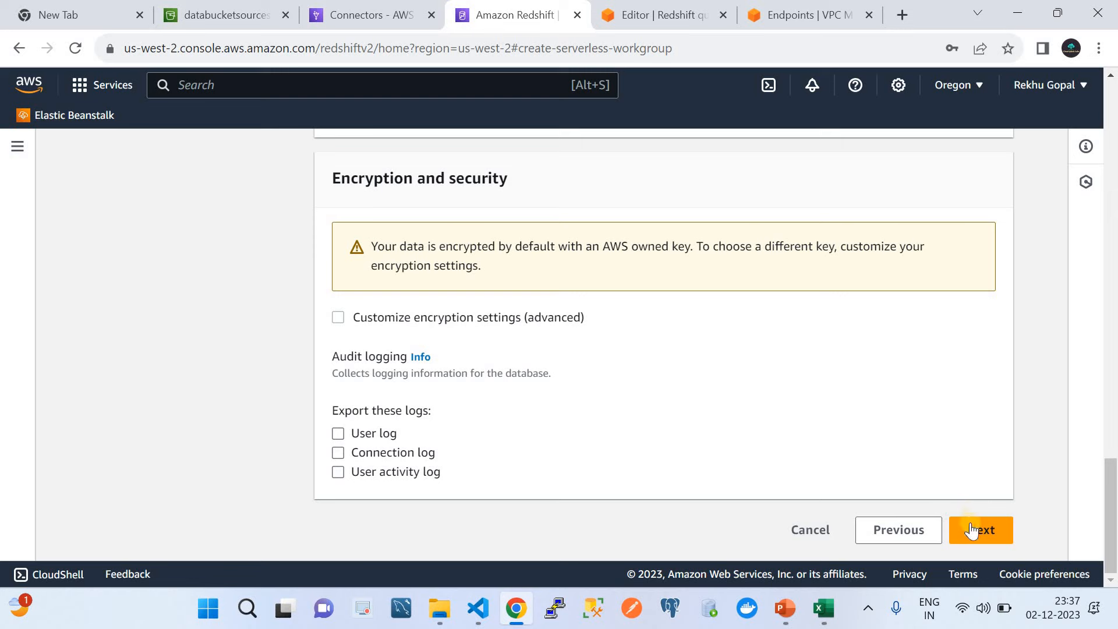
left_click(973, 530)
Step: Apply the workgroup settings, dismiss both announcements, and view the workspacenames workgroup's details
scroll(798, 468, "down", 10)
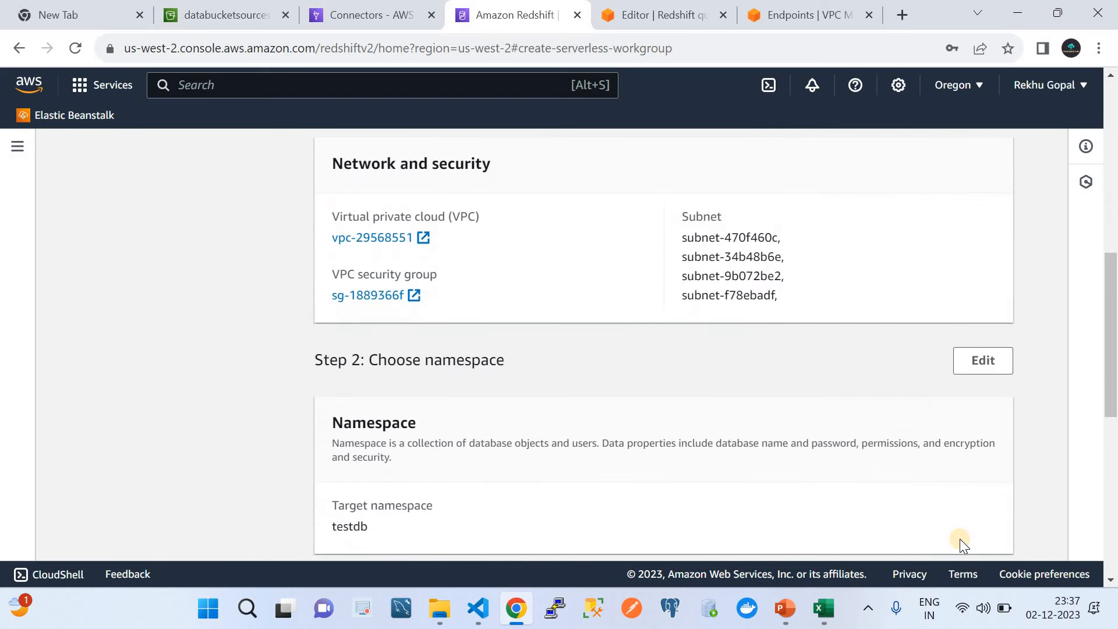
scroll(961, 536, "down", 7)
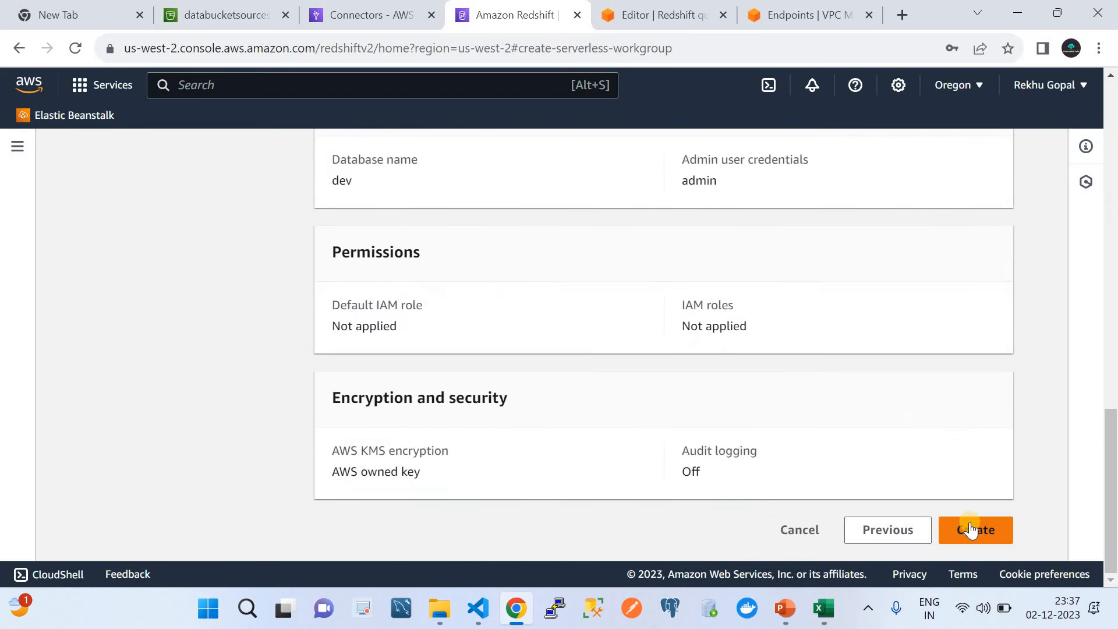
left_click(799, 531)
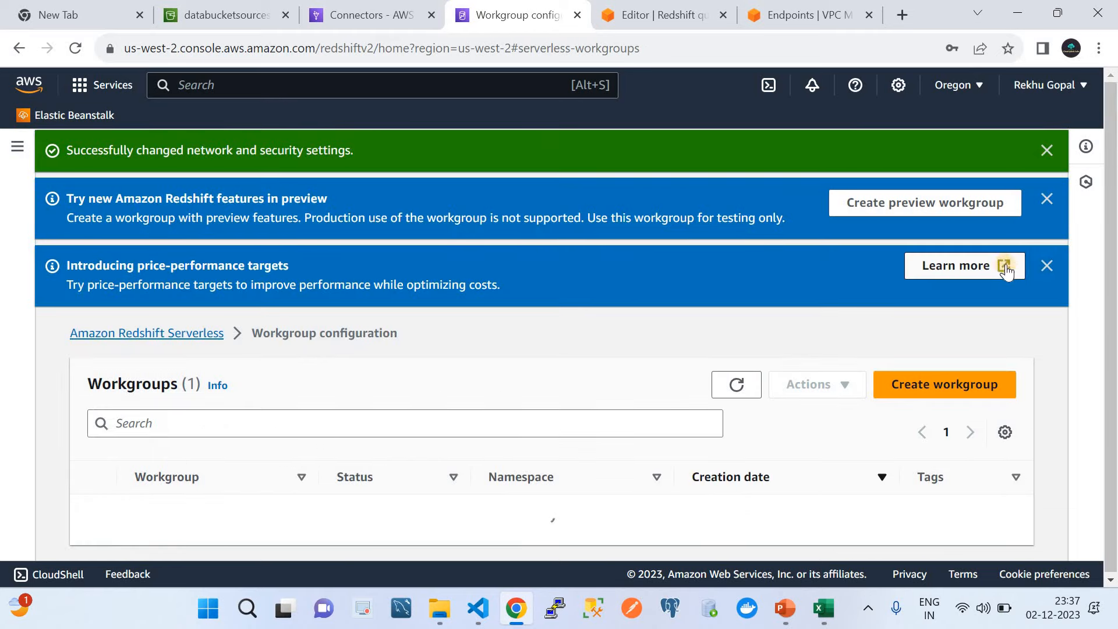
left_click(1048, 263)
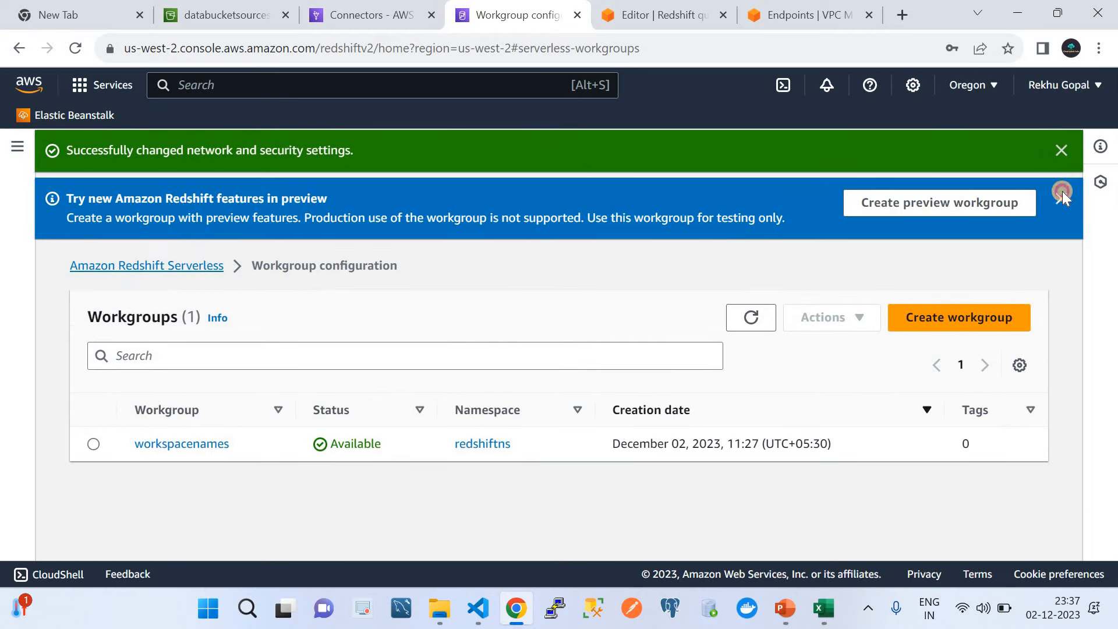
left_click(1061, 194)
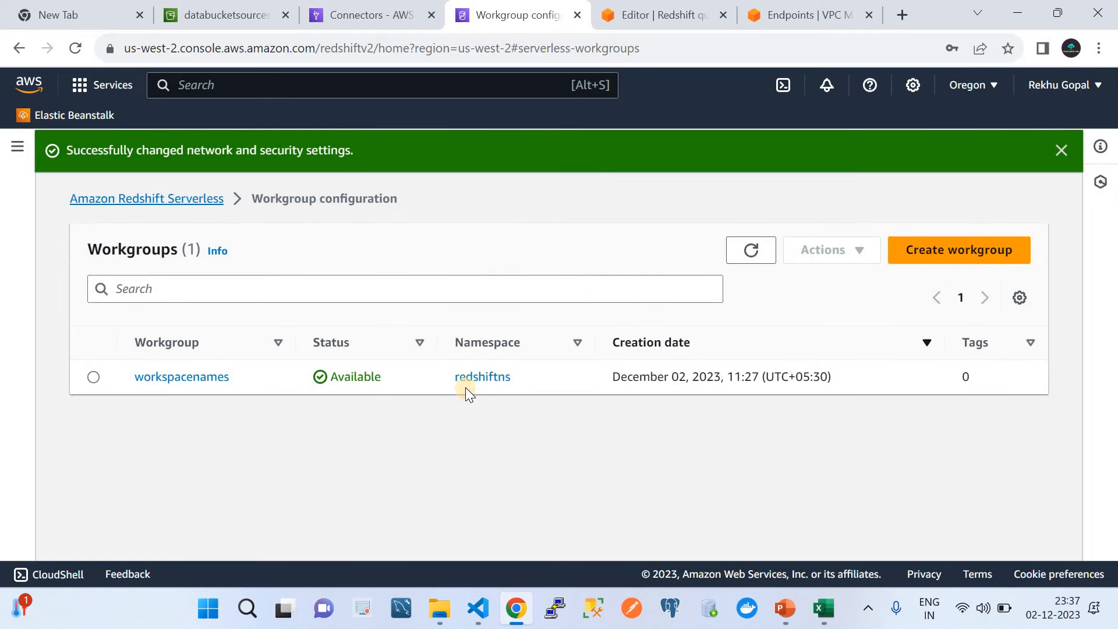
left_click(176, 378)
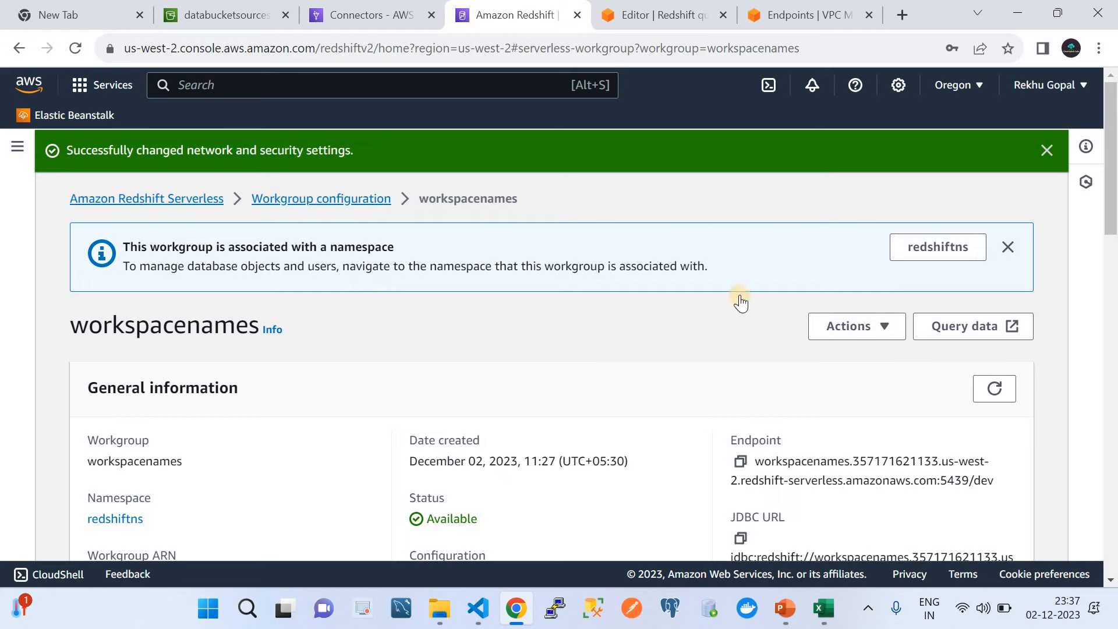
scroll(741, 303, "down", 3)
scroll(741, 302, "up", 2)
scroll(646, 379, "down", 10)
scroll(532, 457, "down", 3)
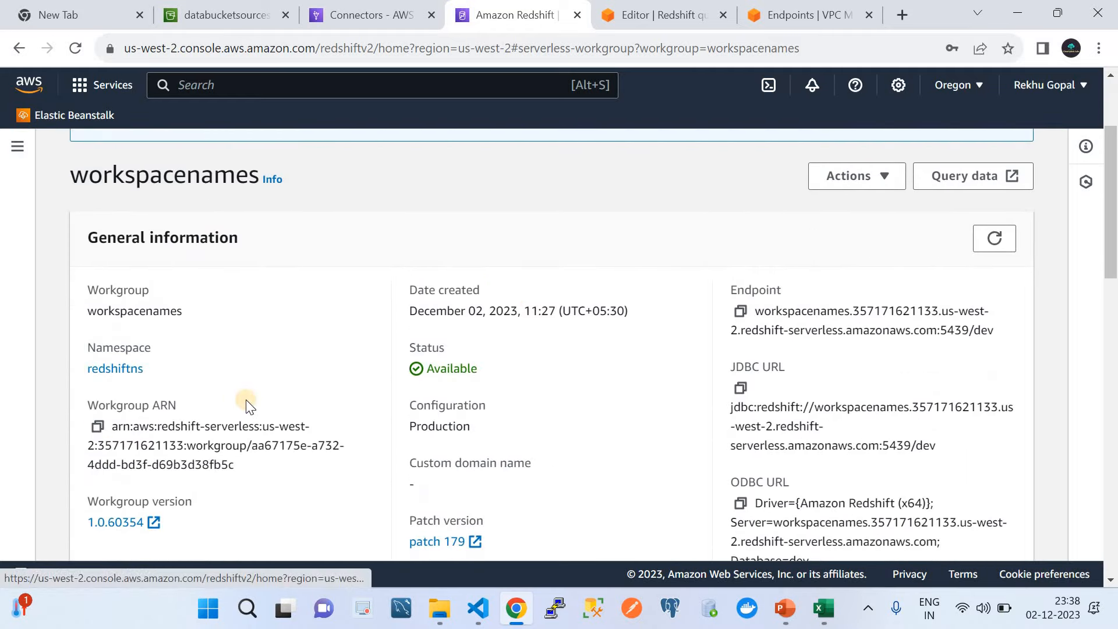
scroll(246, 402, "down", 12)
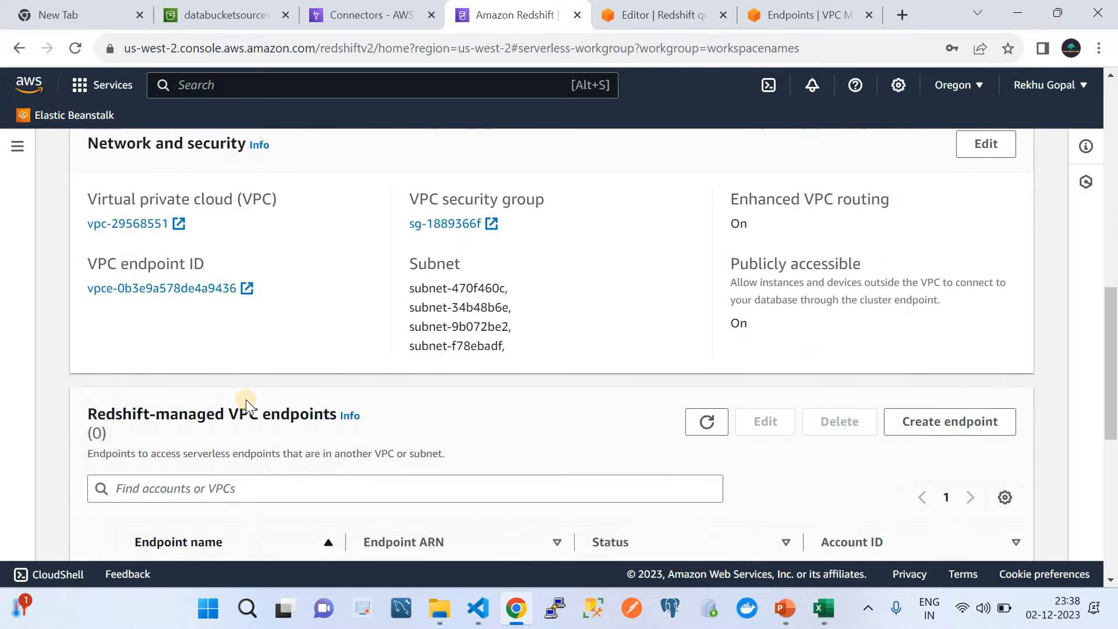
scroll(246, 400, "up", 2)
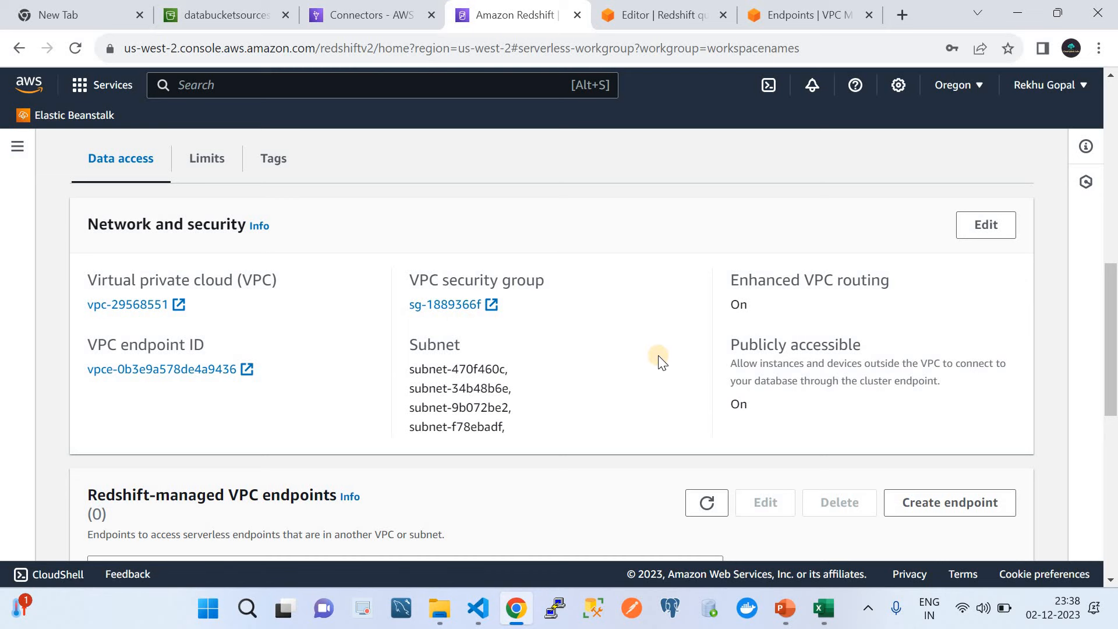
scroll(664, 362, "up", 1)
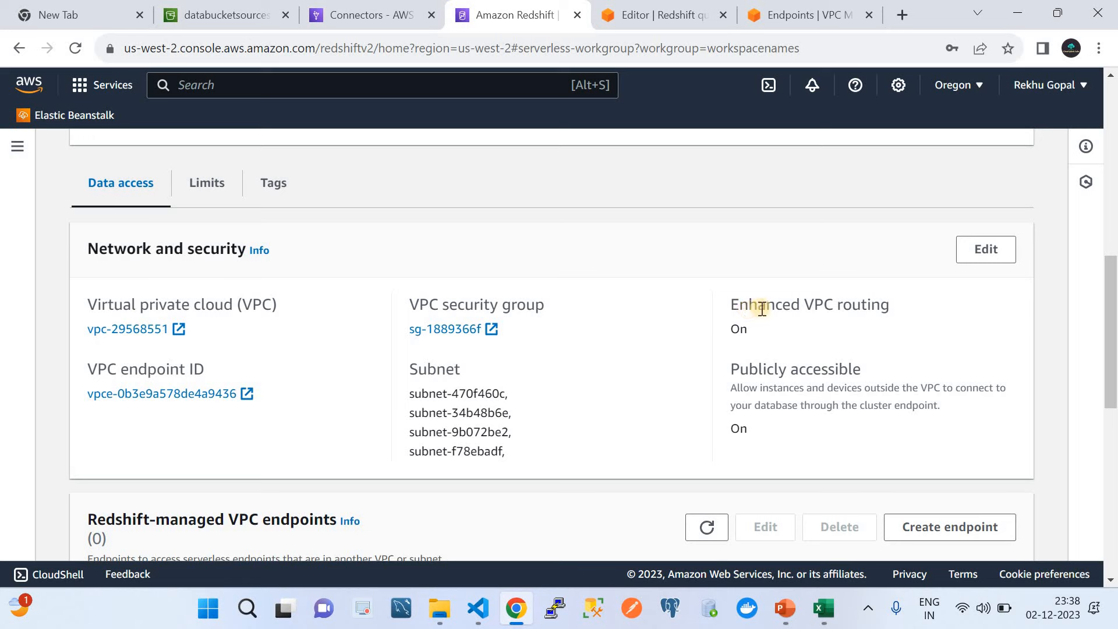
scroll(858, 330, "down", 3)
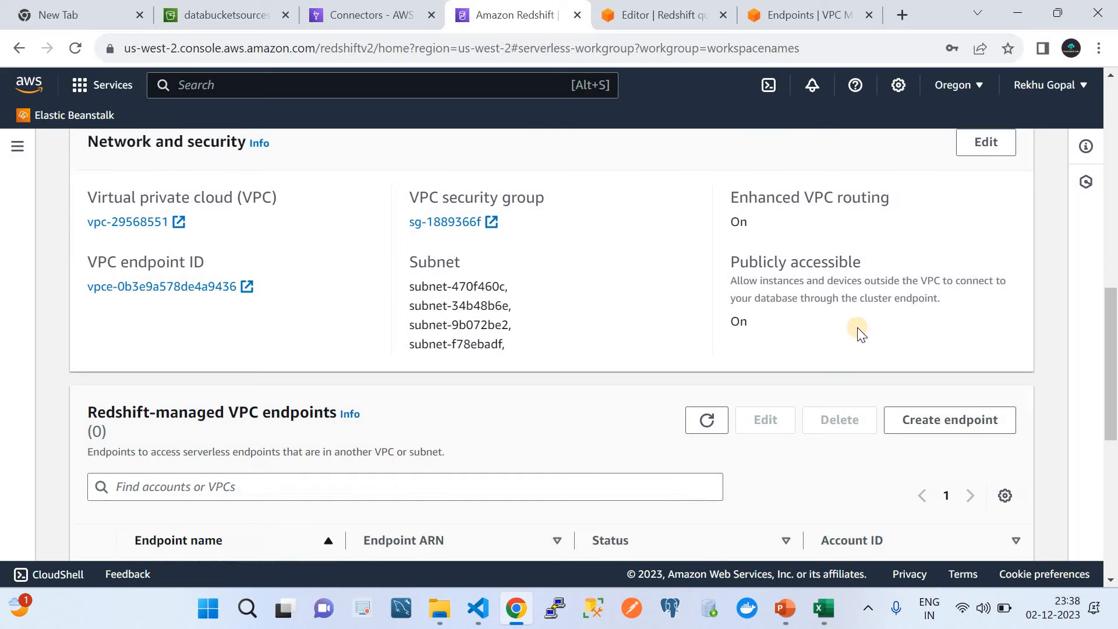
scroll(858, 331, "up", 6)
scroll(857, 327, "down", 4)
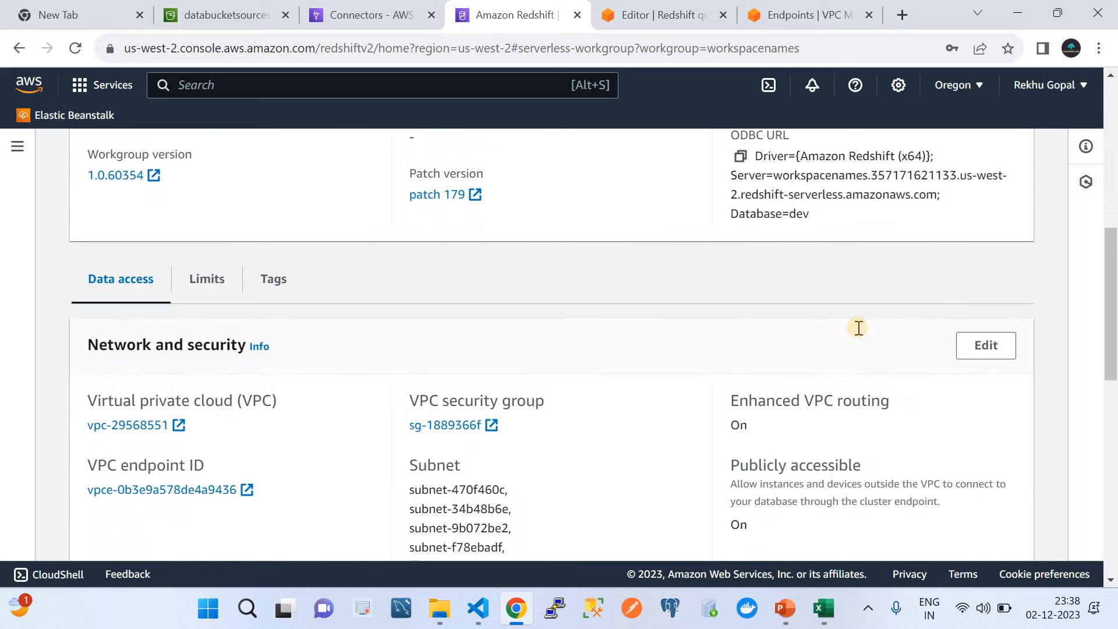
scroll(857, 327, "up", 7)
scroll(858, 327, "up", 4)
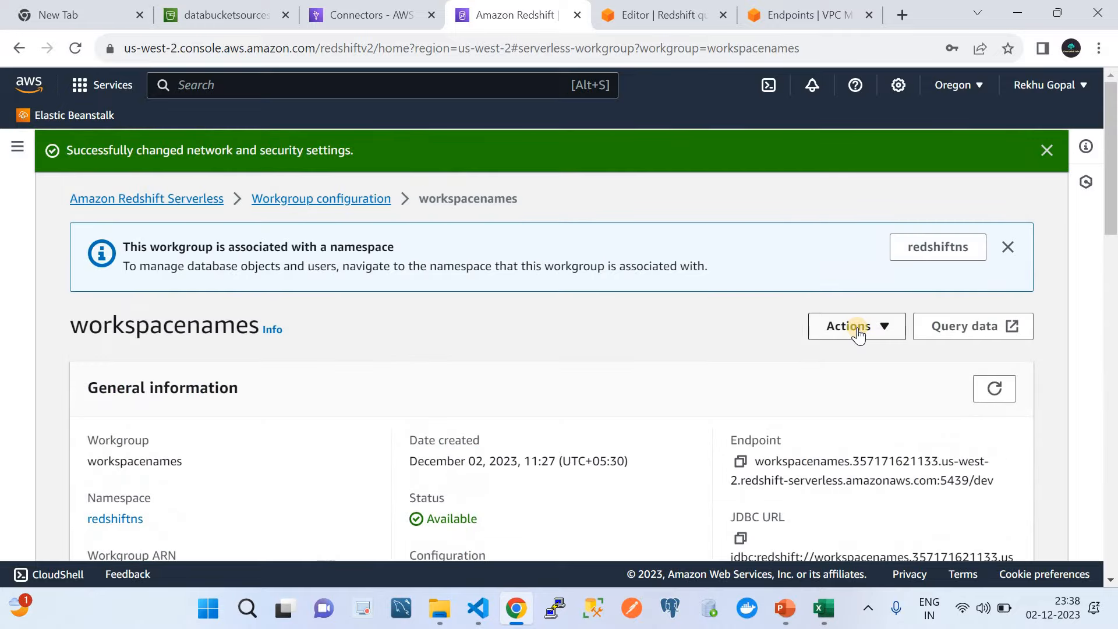
scroll(857, 327, "down", 5)
scroll(861, 333, "down", 2)
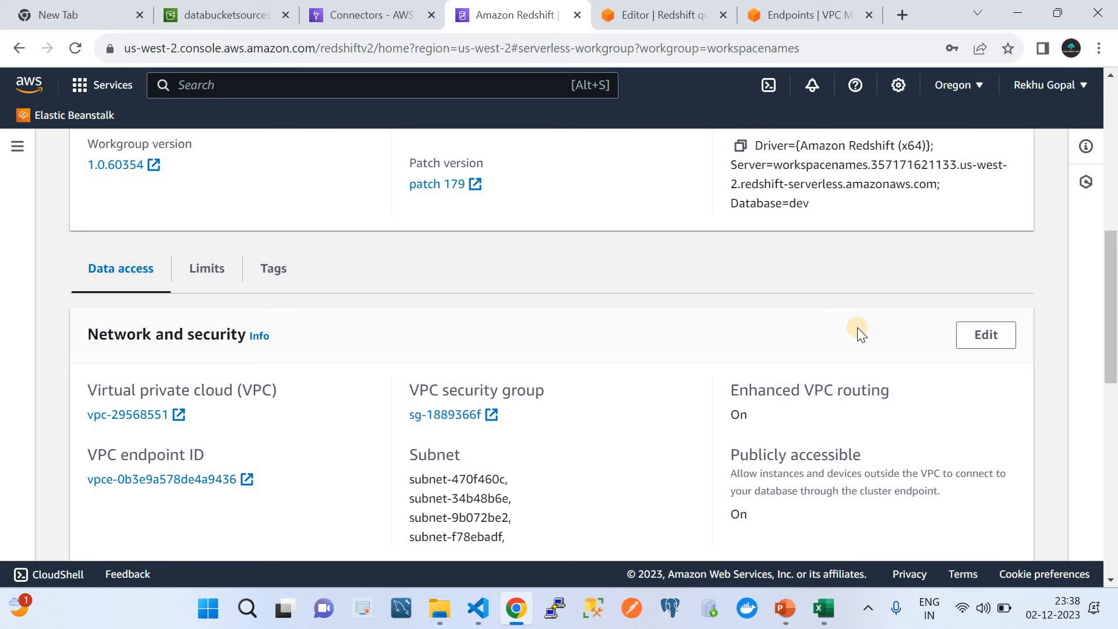
scroll(859, 330, "down", 2)
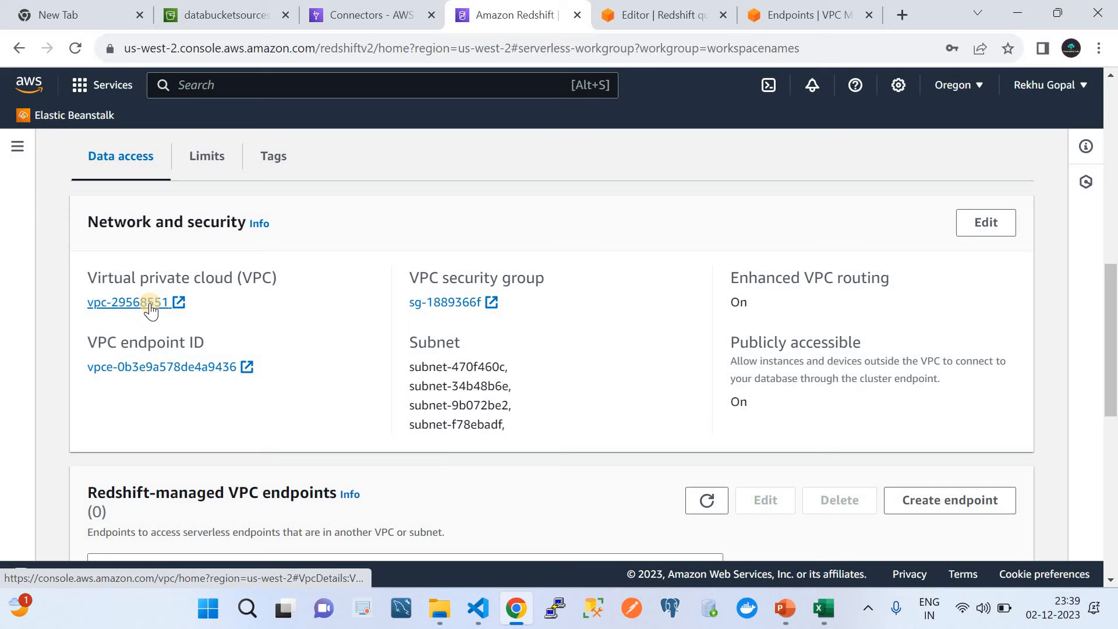
Step: Open the VPCs list in the VPC console to inspect vpc-29568551
left_click(808, 13)
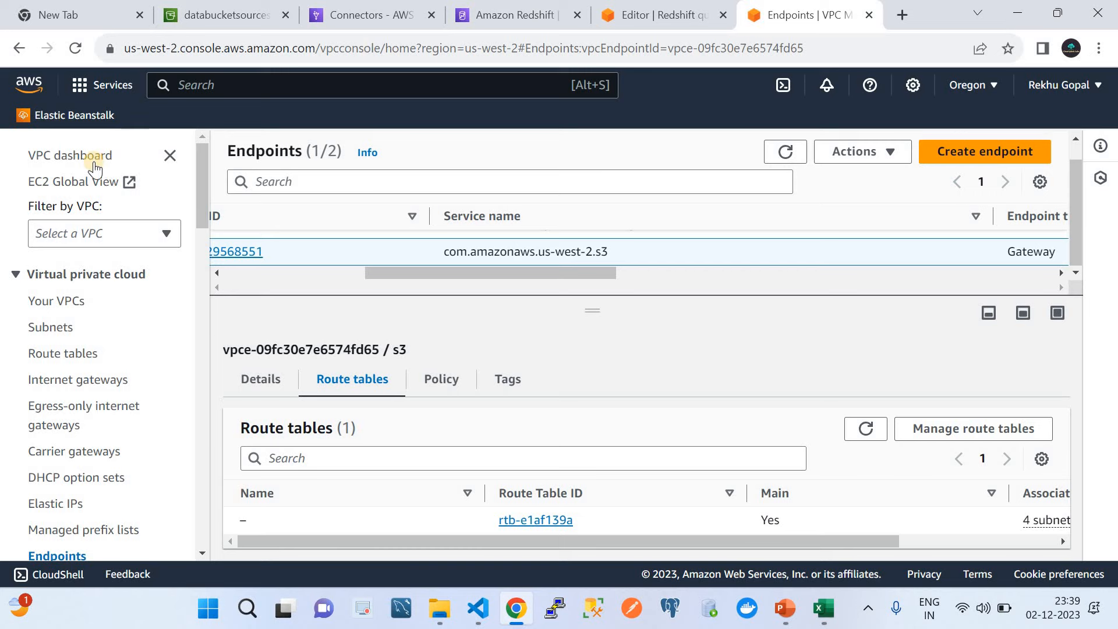
left_click(75, 163)
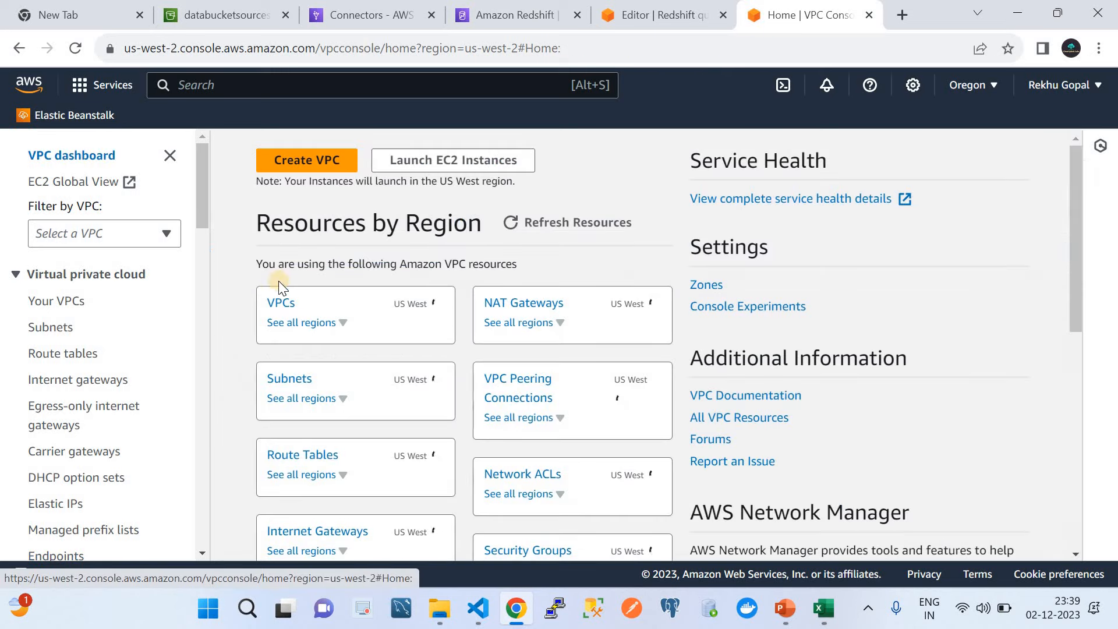
left_click(279, 303)
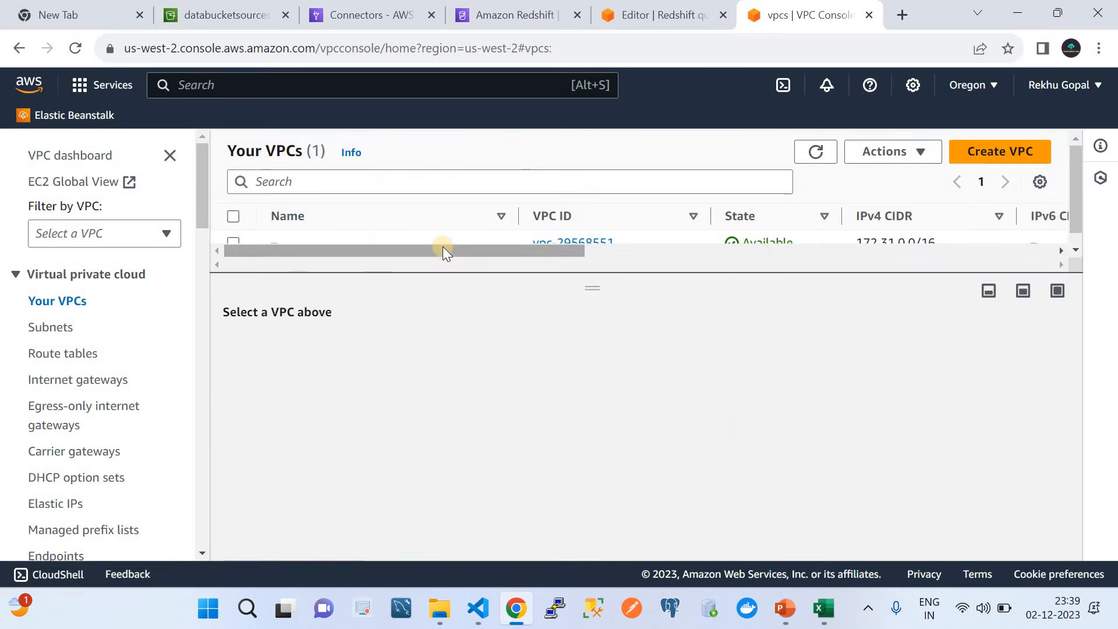
left_click_drag(589, 281, 591, 321)
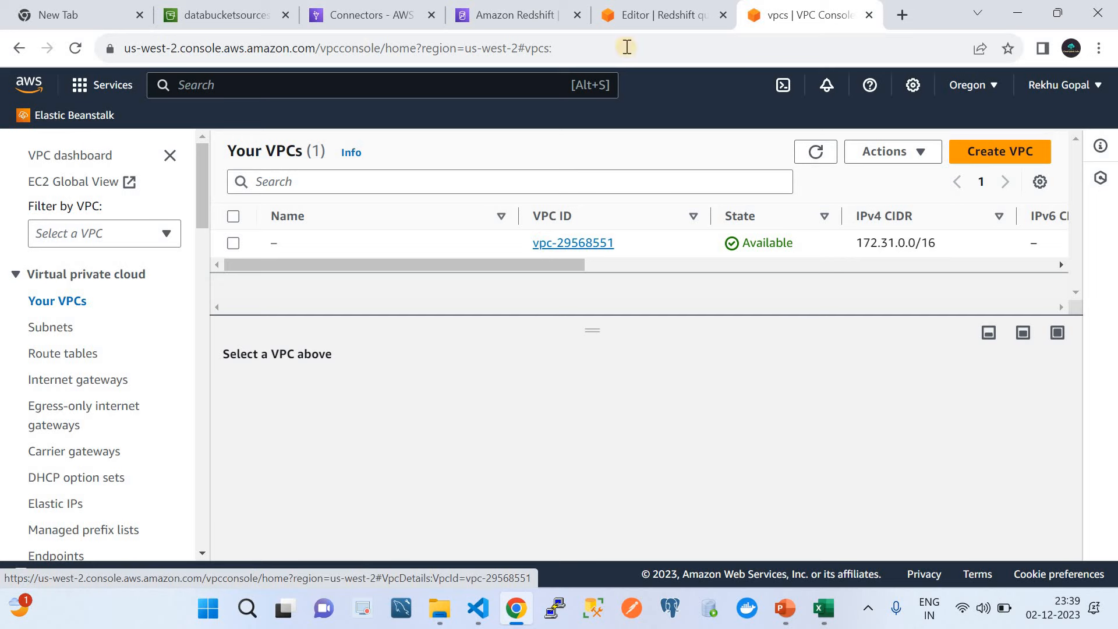
Step: Compare with the Redshift workgroup's network settings, then view the VPC's subnets and route tables
left_click(513, 10)
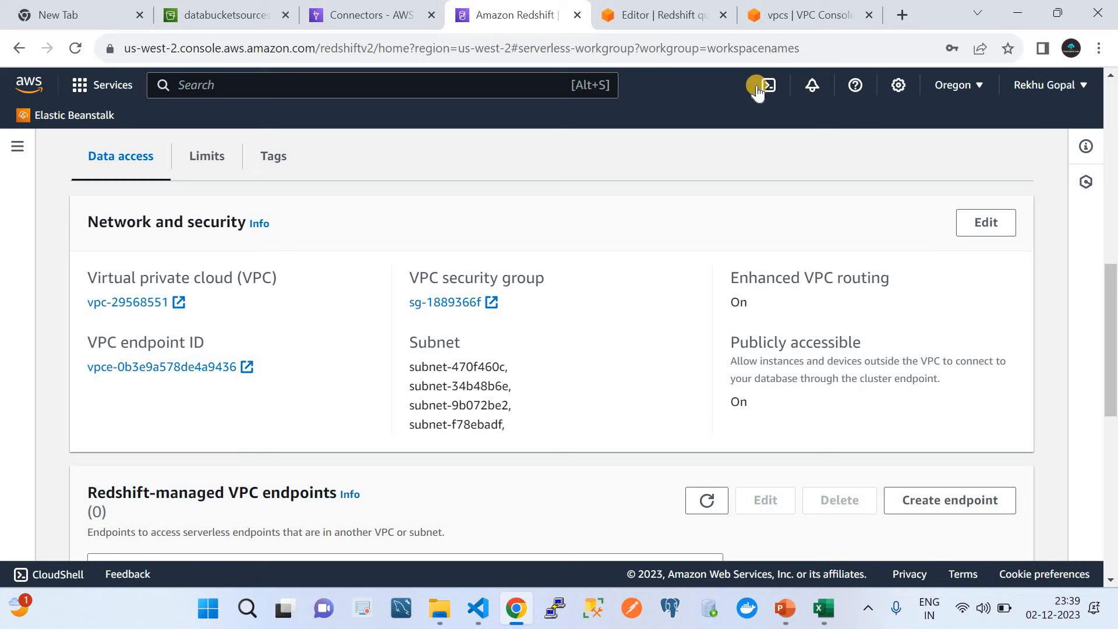
left_click(785, 1)
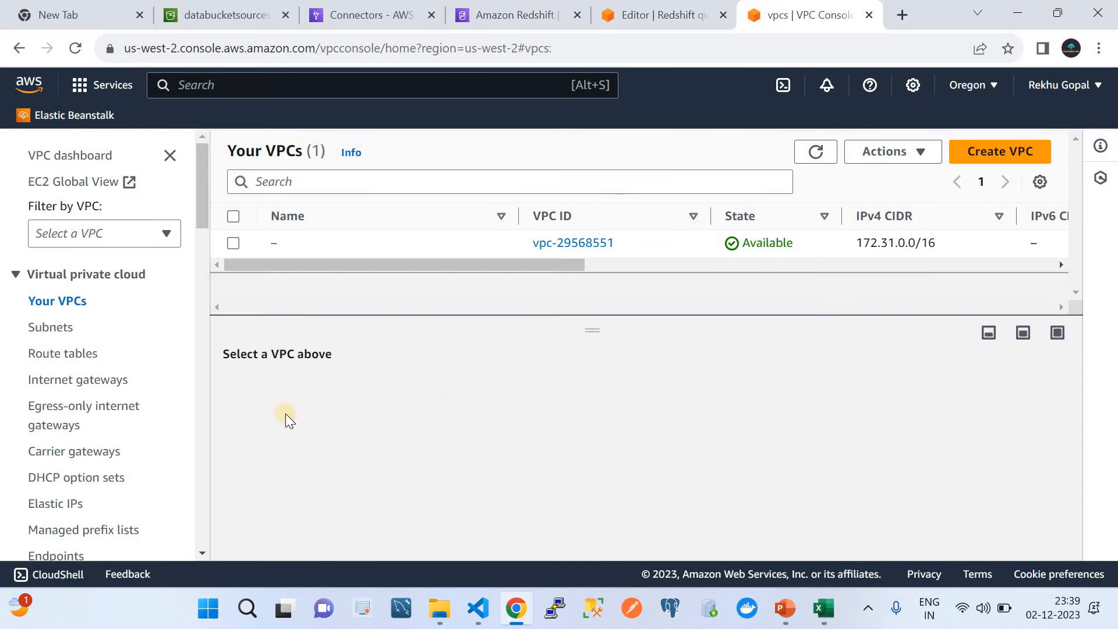
left_click(50, 329)
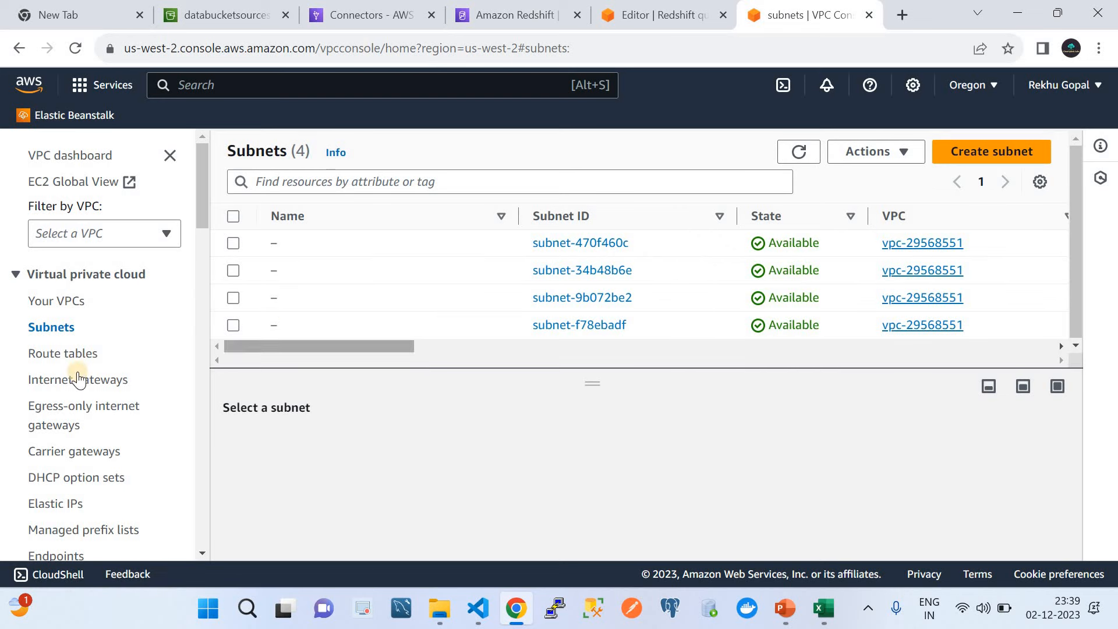
left_click(41, 353)
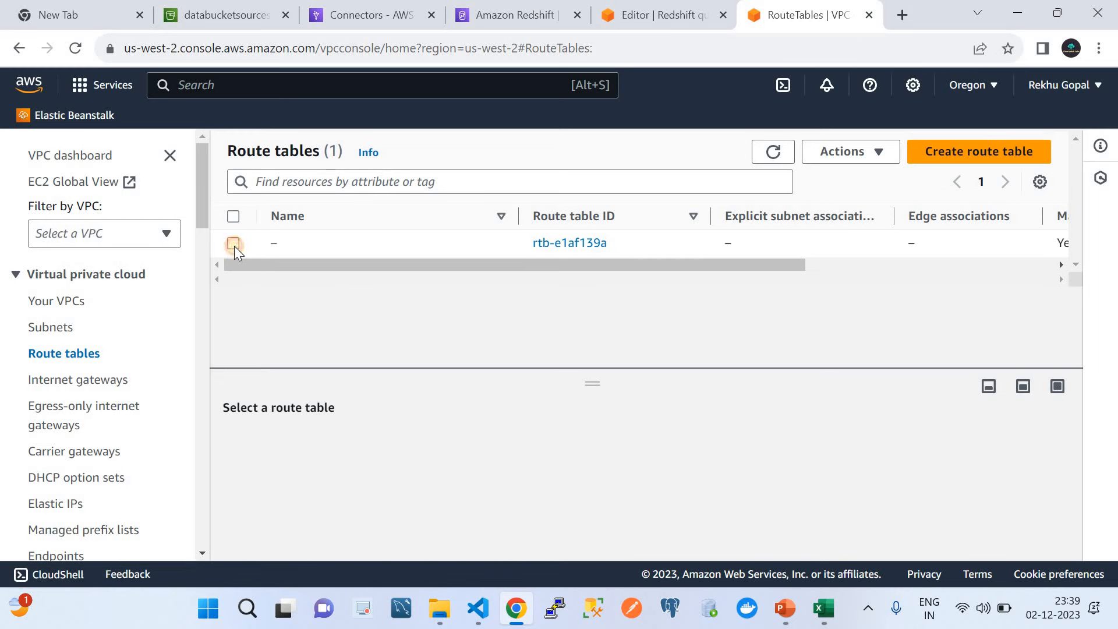
Step: Inspect the routes of route table rtb-e1af139a
left_click(233, 243)
left_click_drag(590, 386, 582, 279)
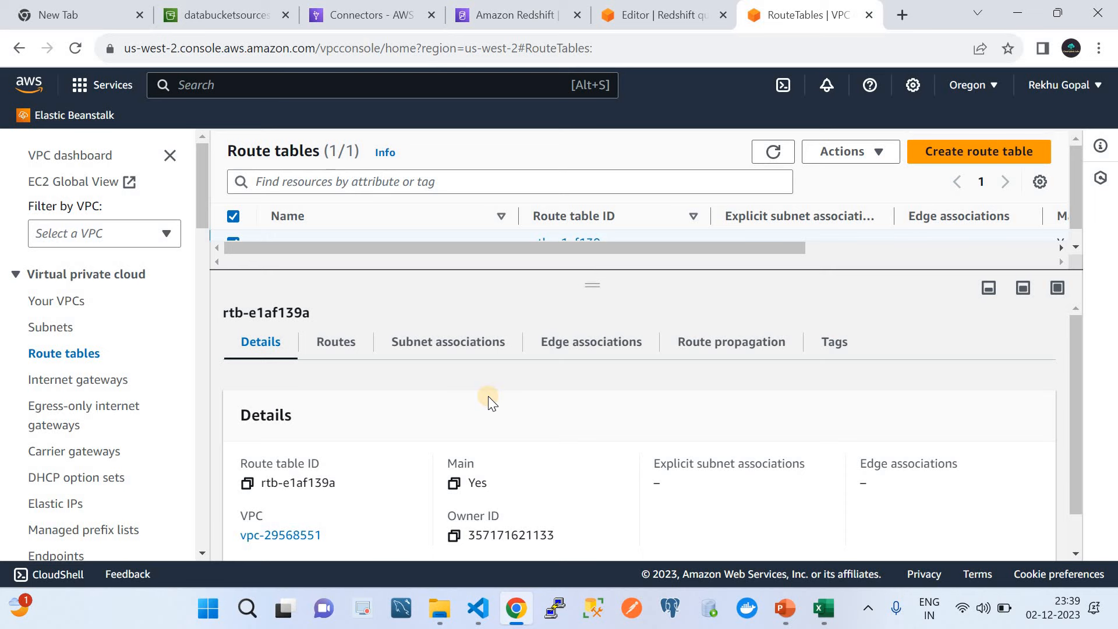
left_click(336, 348)
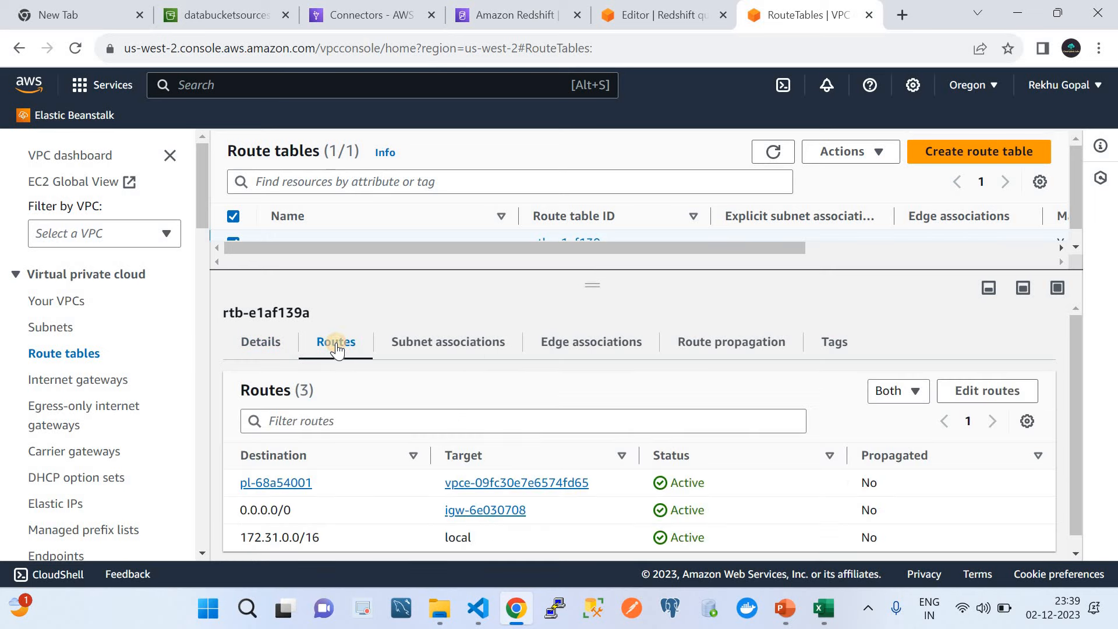
scroll(478, 352, "down", 1)
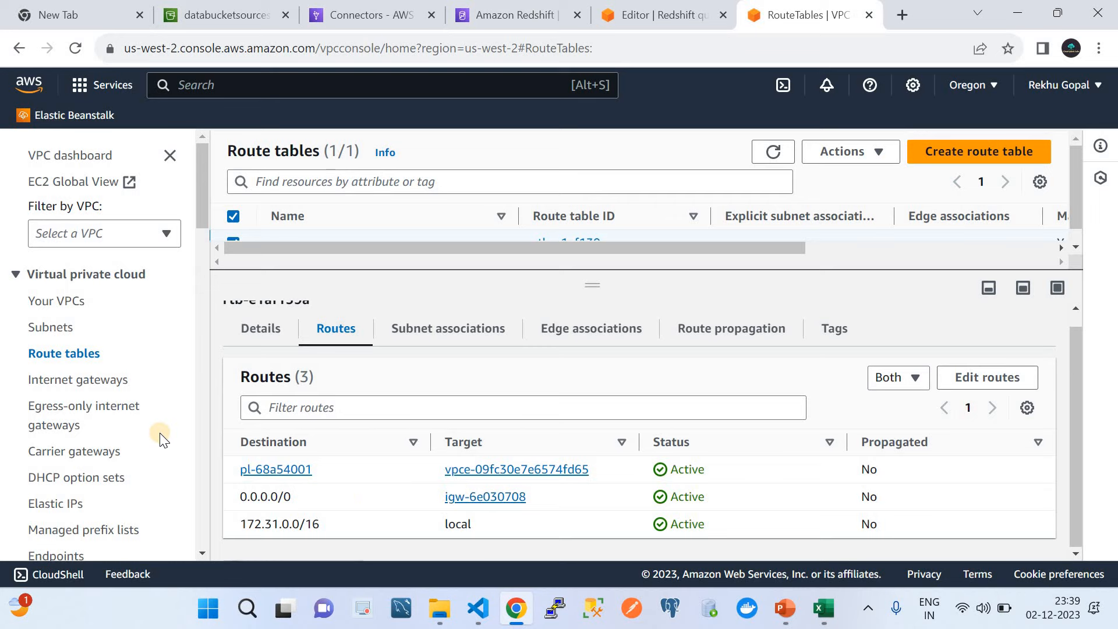
scroll(163, 431, "down", 5)
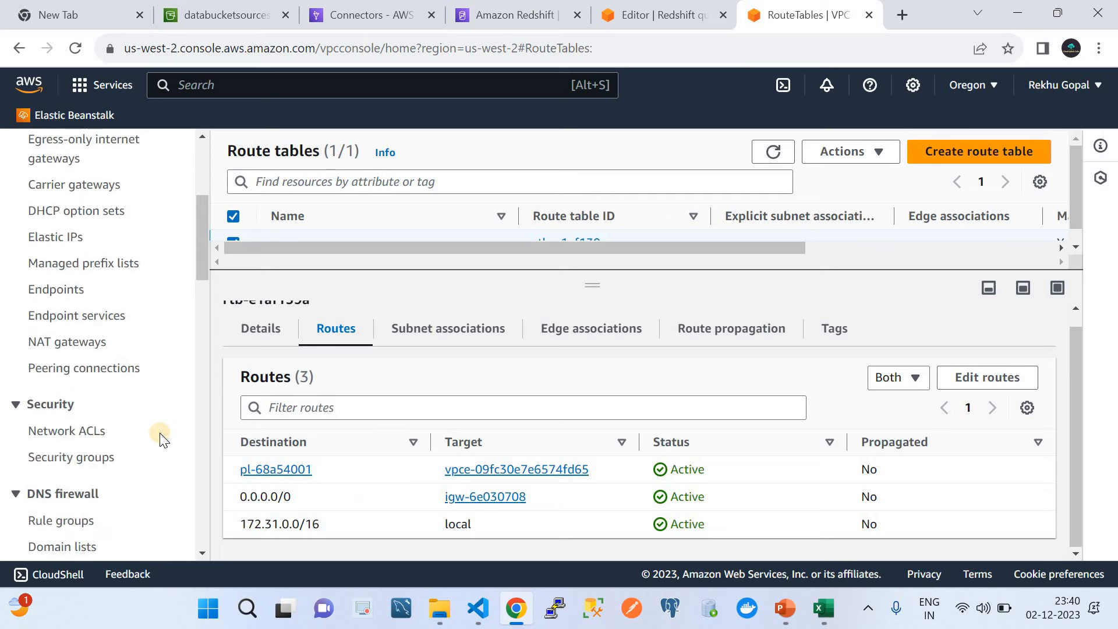
Step: Review the existing s3 endpoint in the VPC Endpoints list and begin a new endpoint
left_click(57, 296)
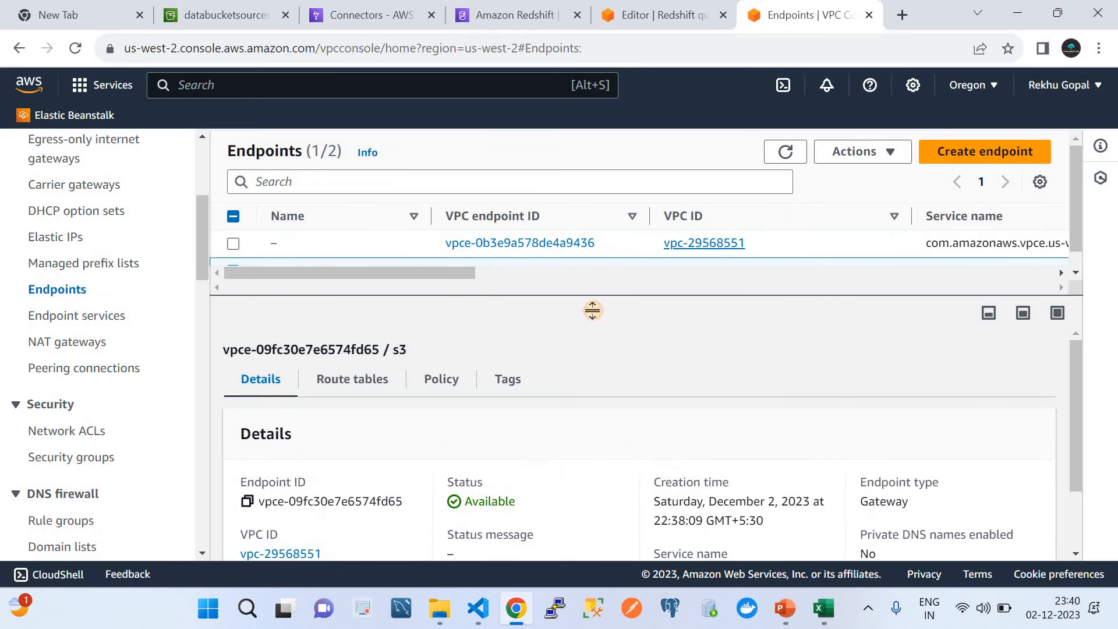
left_click_drag(594, 309, 601, 332)
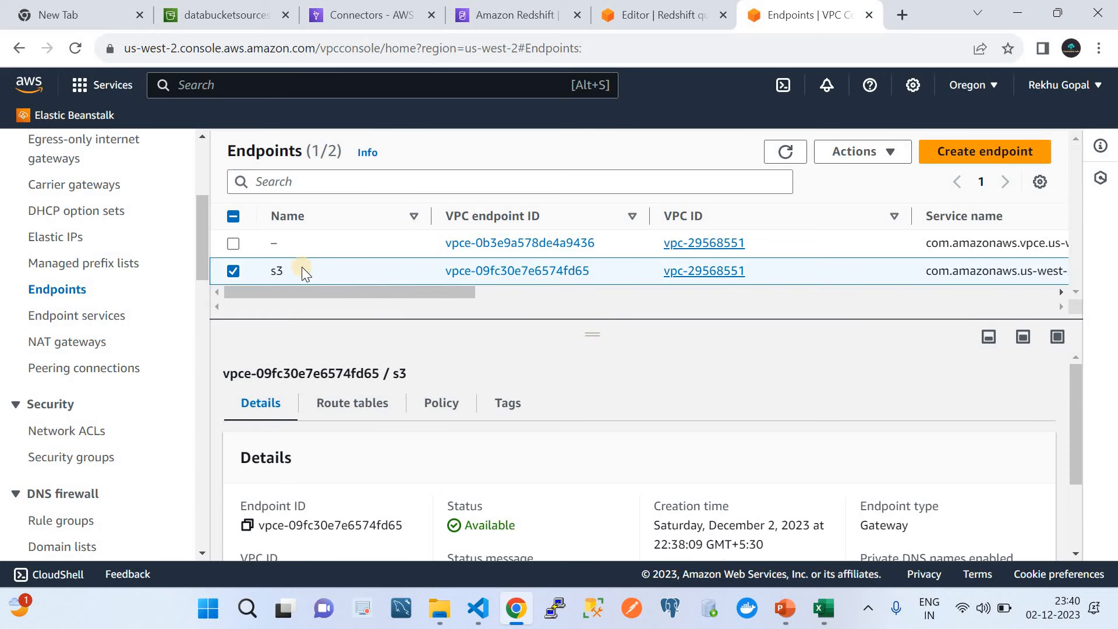
left_click(520, 291)
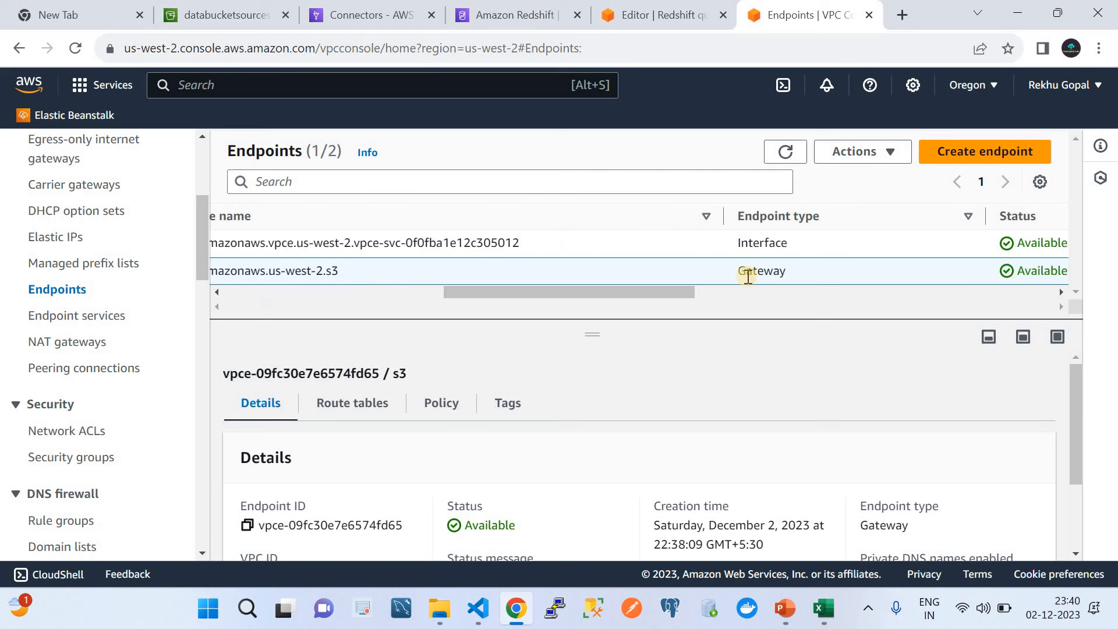
left_click(961, 152)
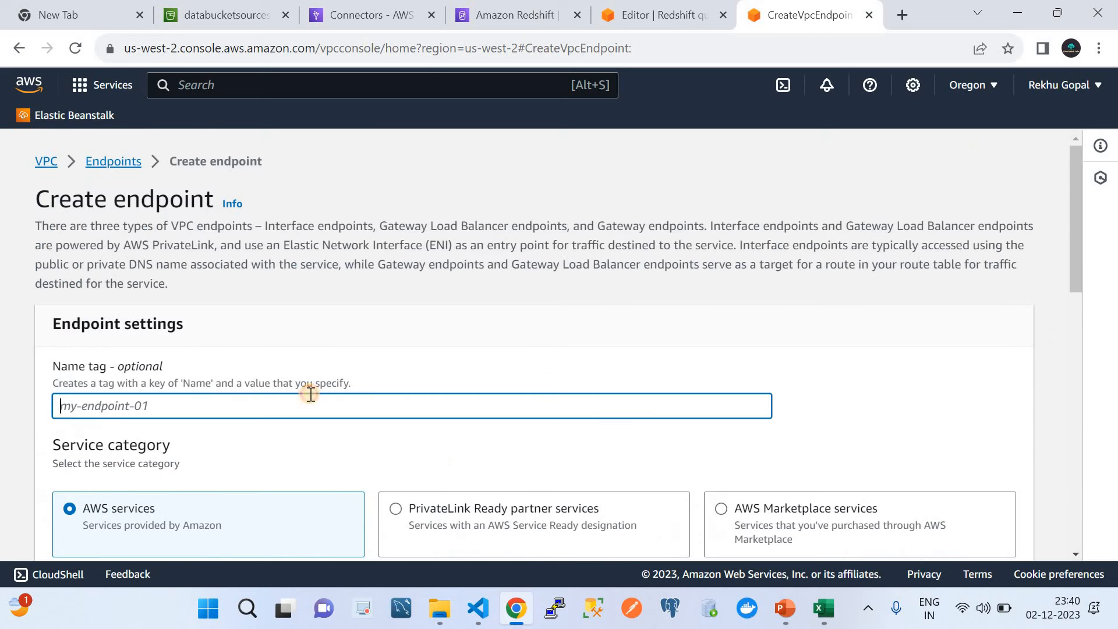
Step: Tag the new endpoint RTAGDF and select the S3 Gateway service
type("RTAGDF")
scroll(310, 401, "down", 5)
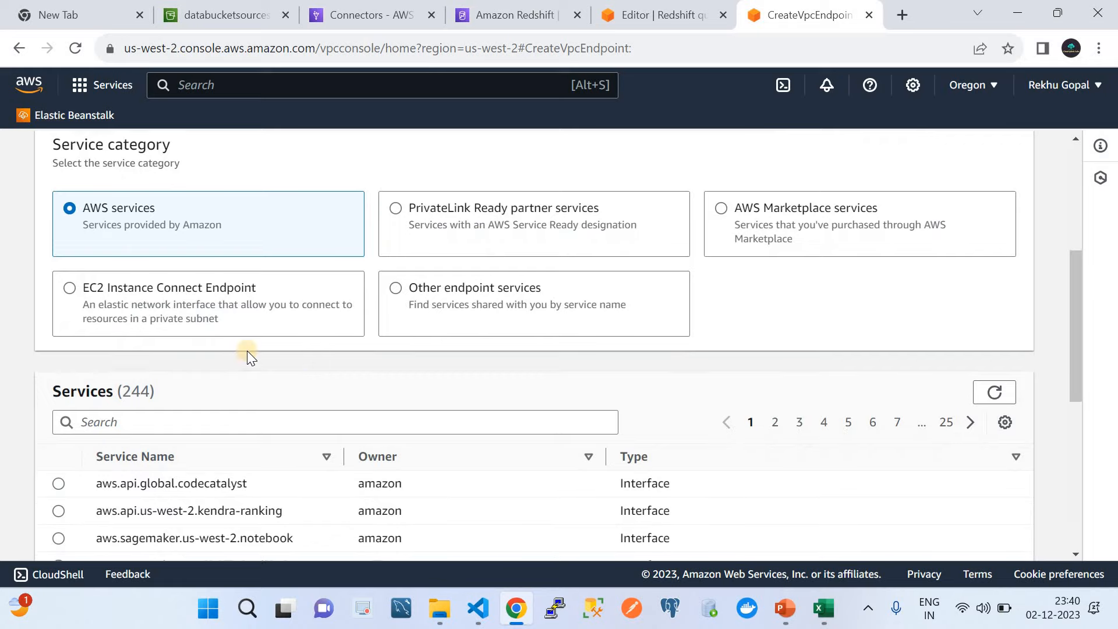
scroll(249, 355, "down", 4)
left_click(122, 213)
type("S3")
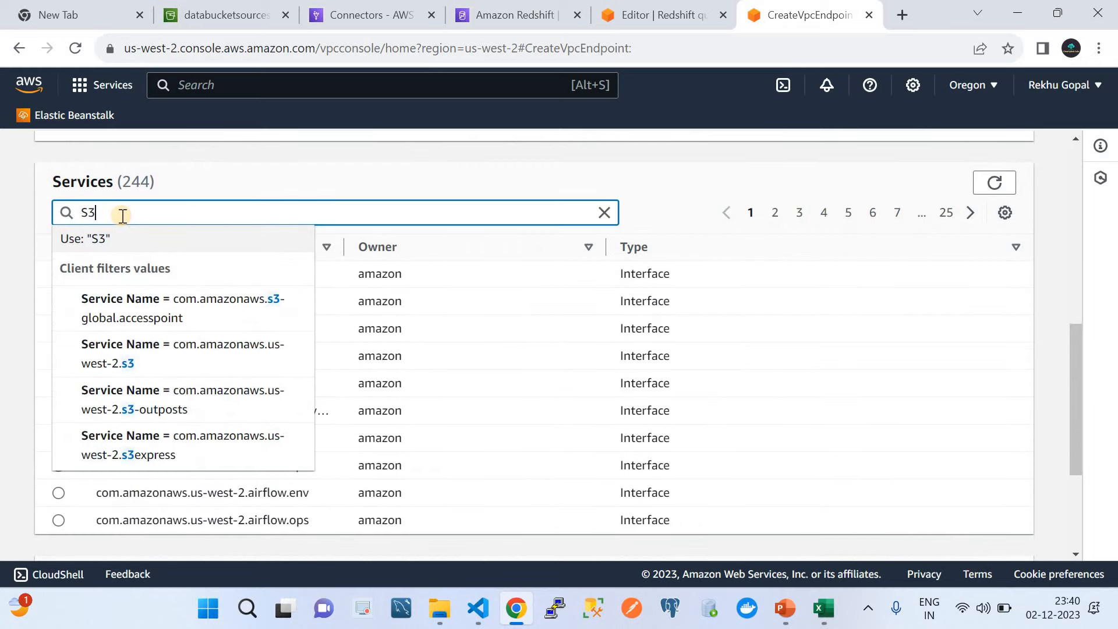
left_click(150, 234)
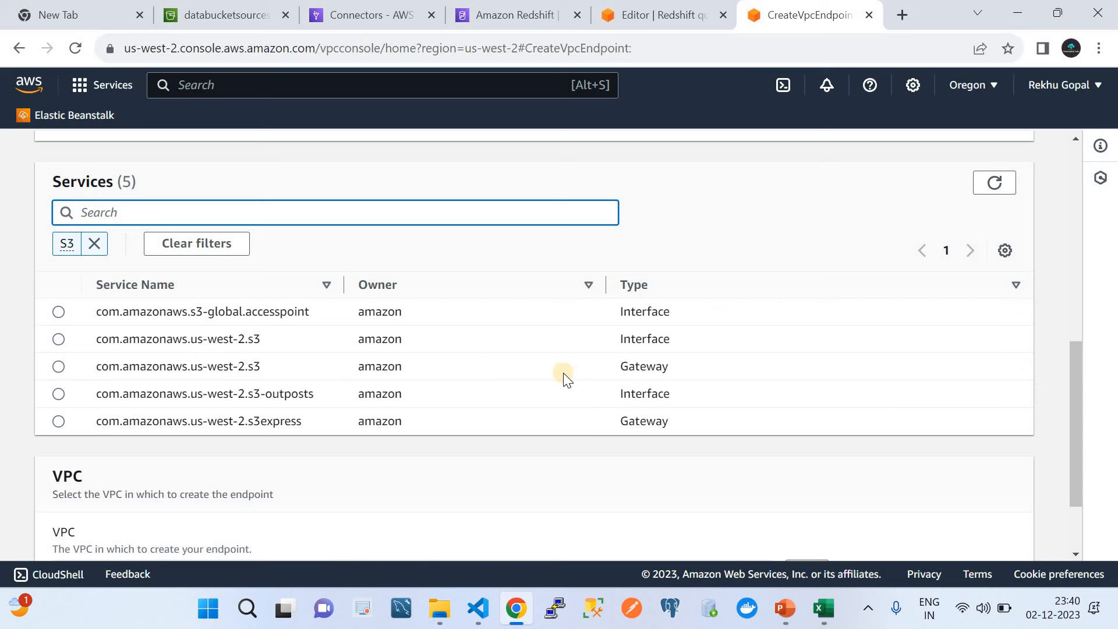
left_click(59, 367)
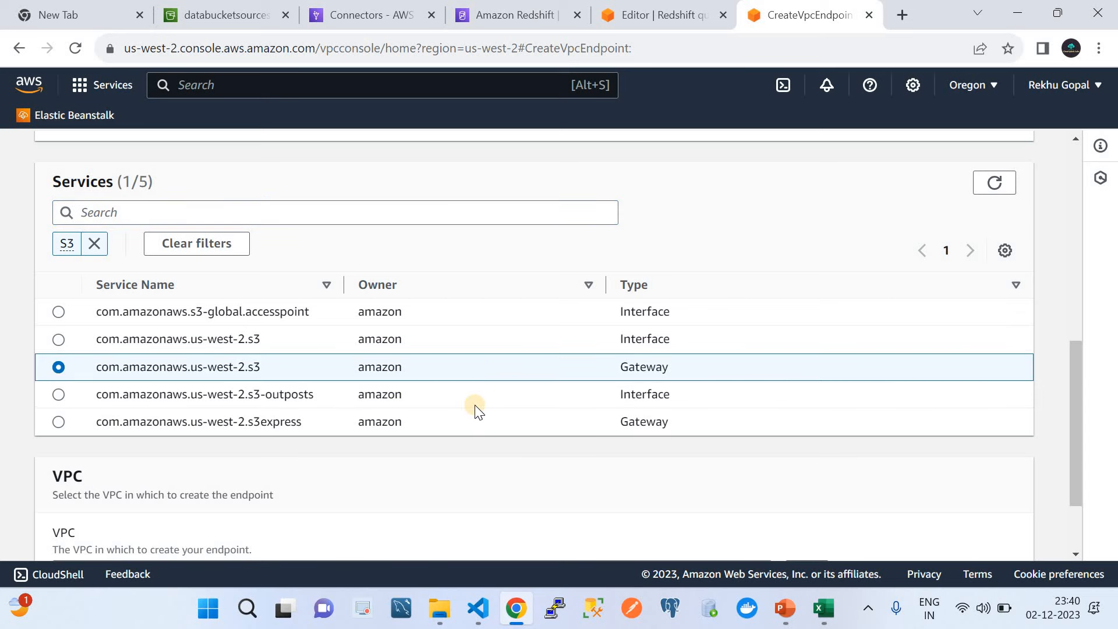
Step: Target vpc-29568551 and associate route table rtb-e1af139a with the endpoint
scroll(474, 404, "down", 1)
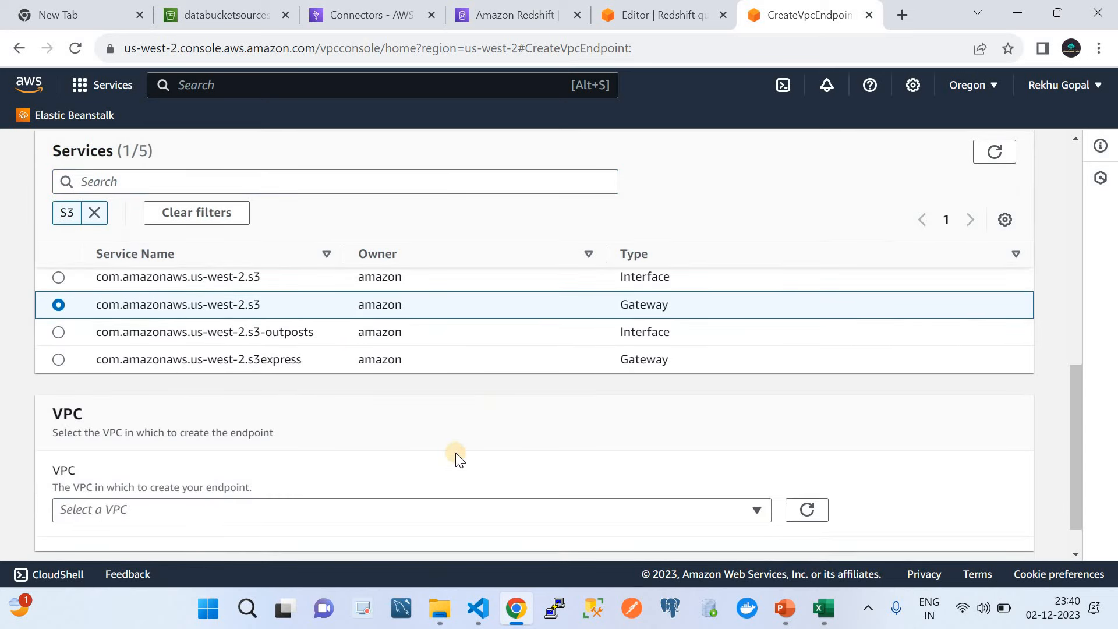
scroll(456, 454, "down", 1)
left_click(361, 461)
left_click(214, 439)
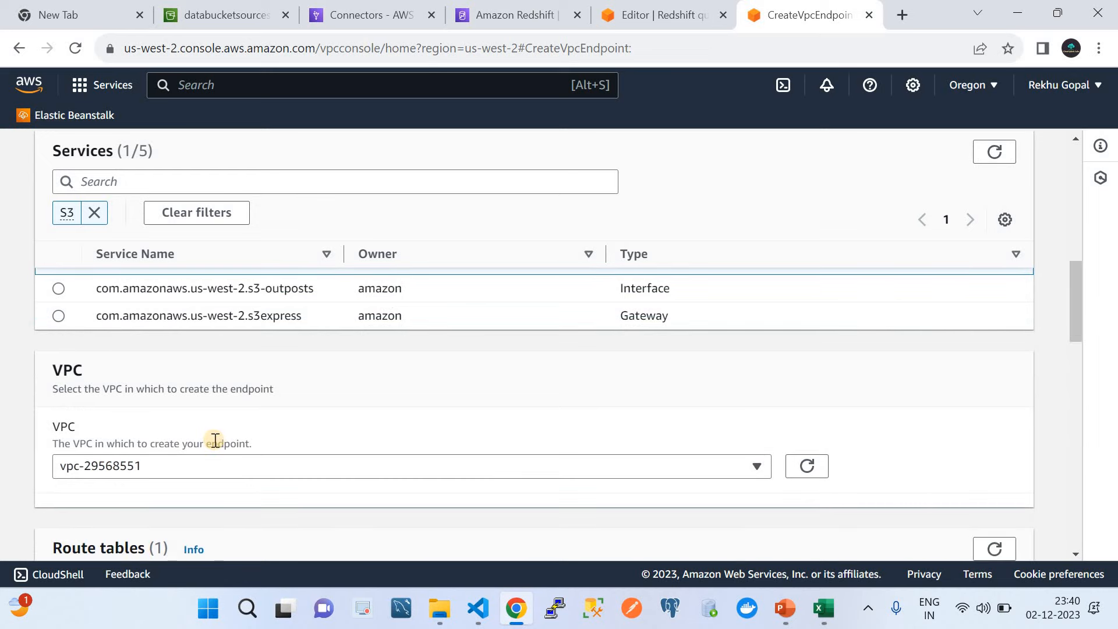
scroll(215, 439, "down", 15)
scroll(152, 291, "up", 4)
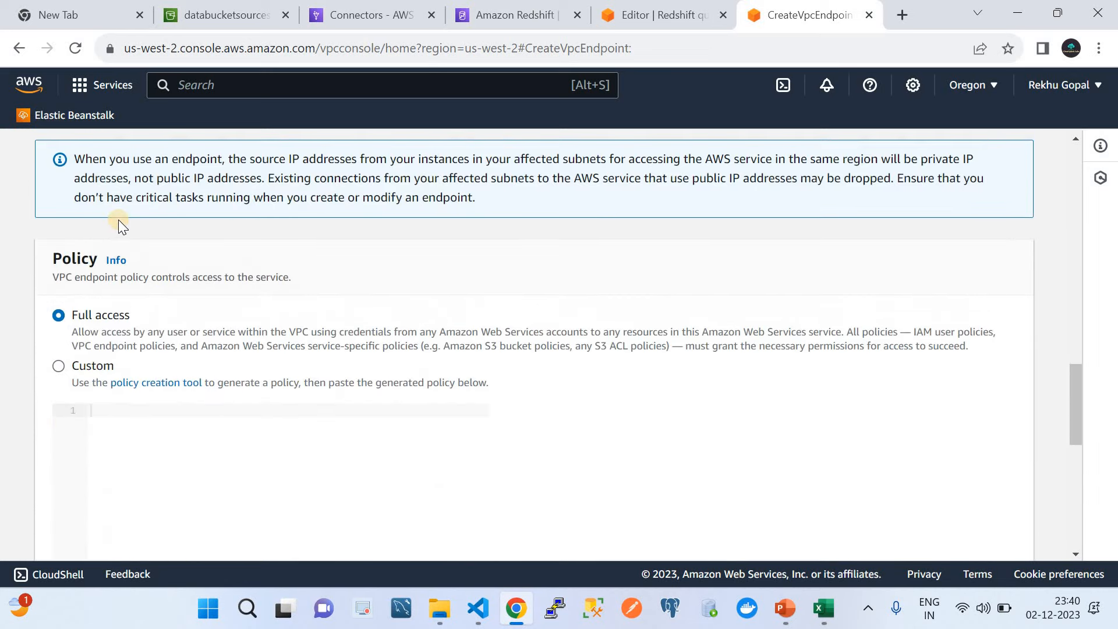
scroll(118, 219, "up", 3)
left_click(58, 220)
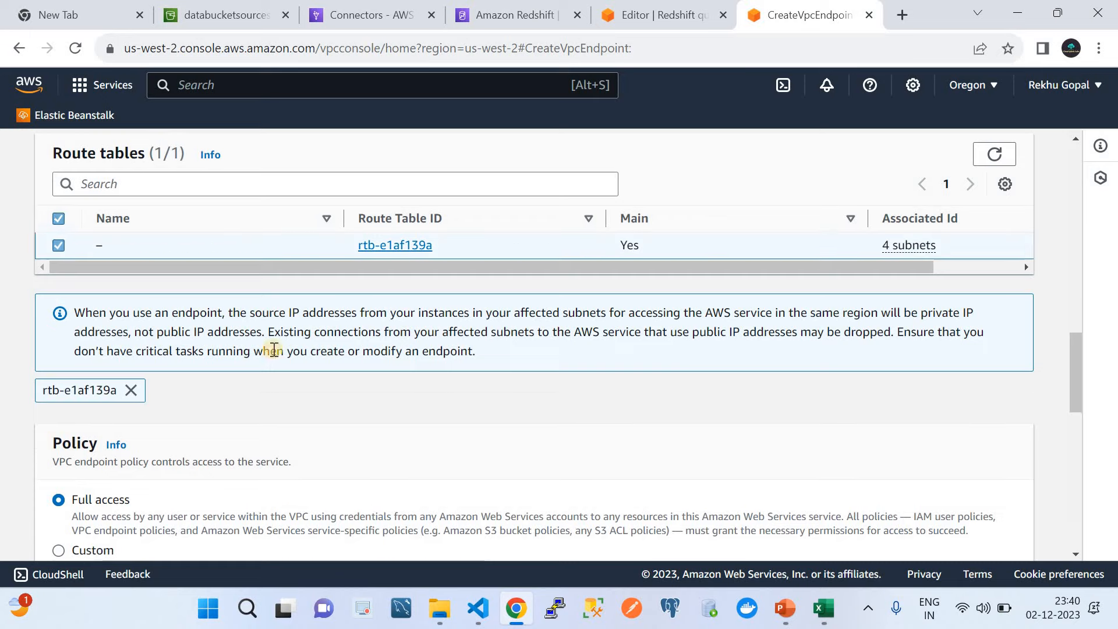
scroll(442, 434, "down", 7)
scroll(926, 434, "down", 5)
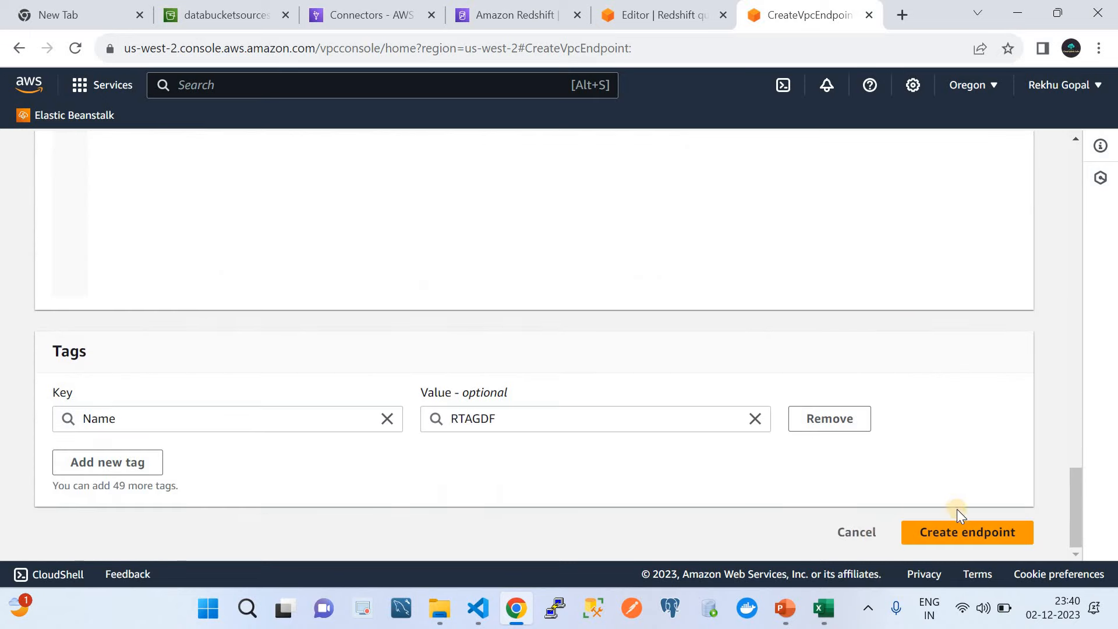
Step: Cancel the endpoint draft, review the existing s3 endpoint's details, then list the security groups
left_click(841, 537)
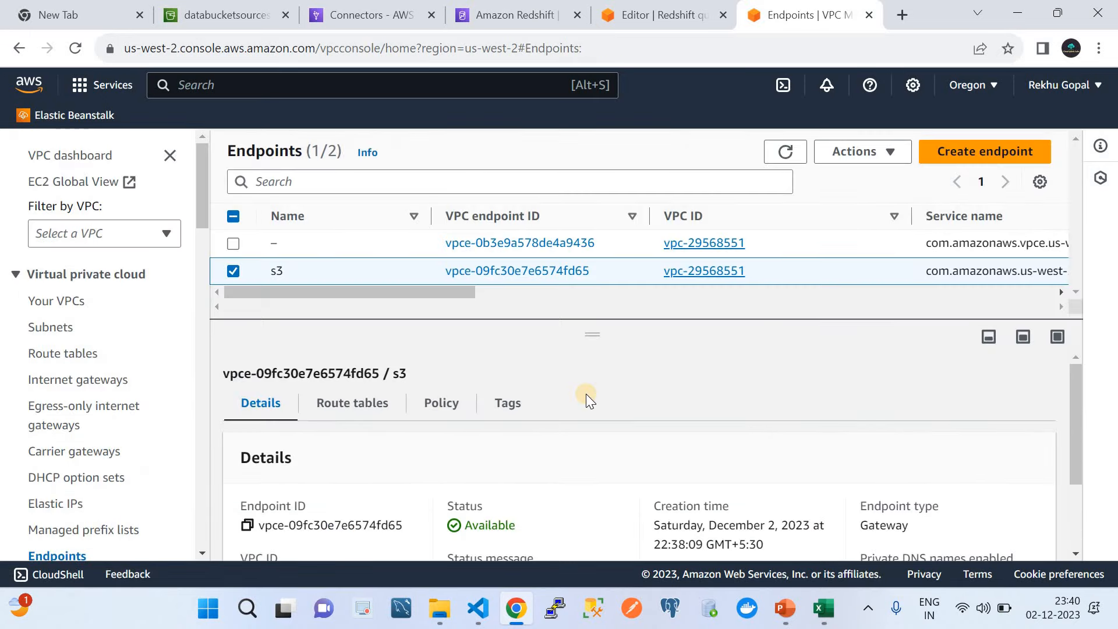
left_click(582, 295)
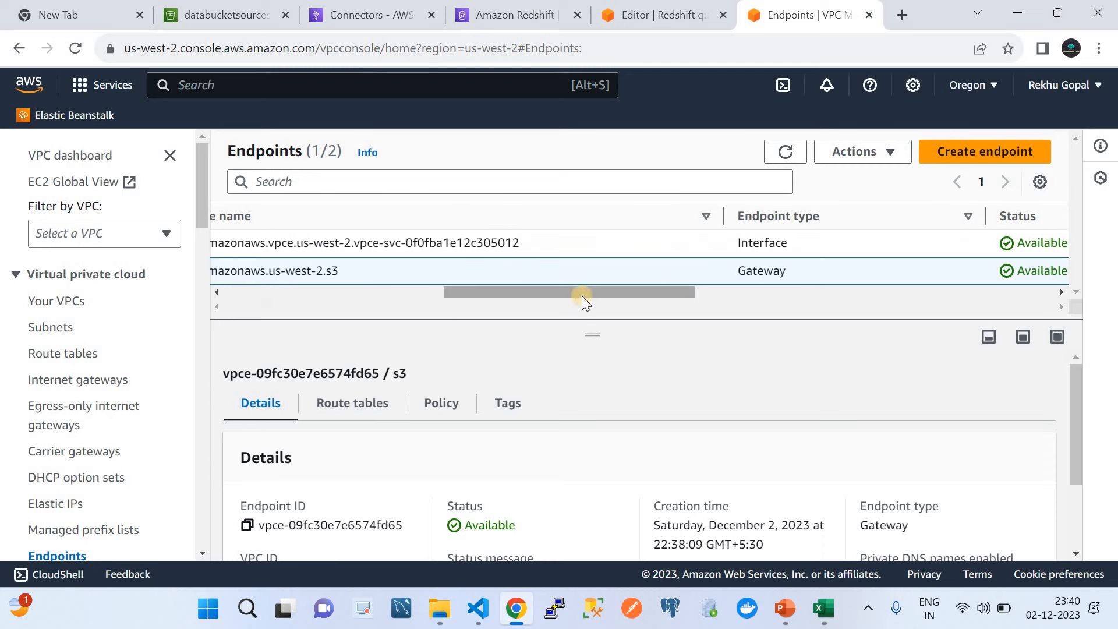
left_click(913, 289)
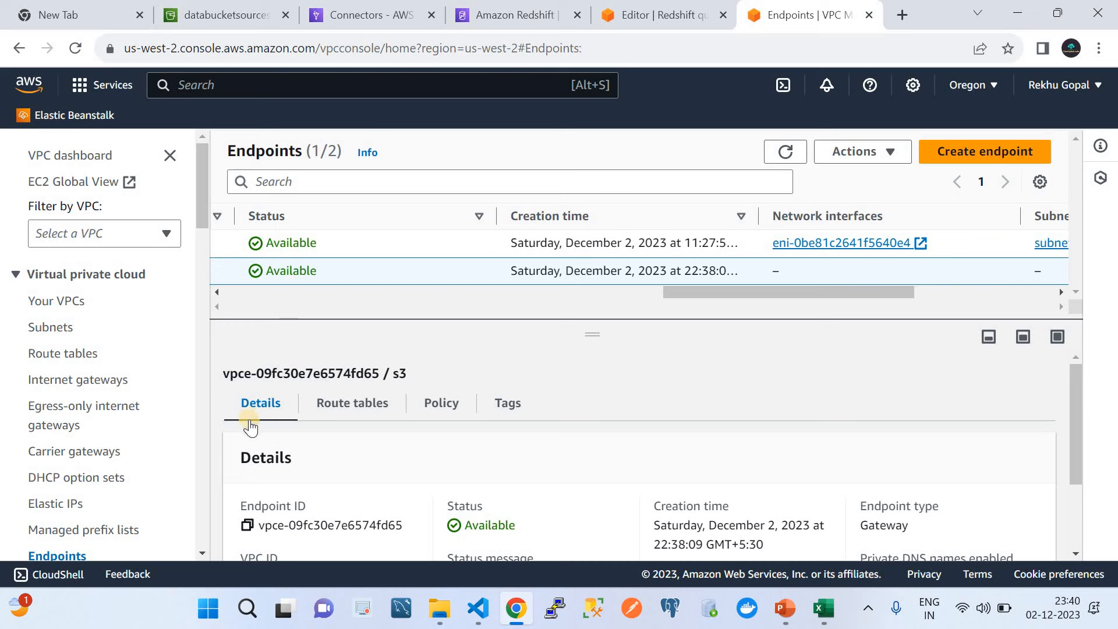
scroll(328, 426, "down", 2)
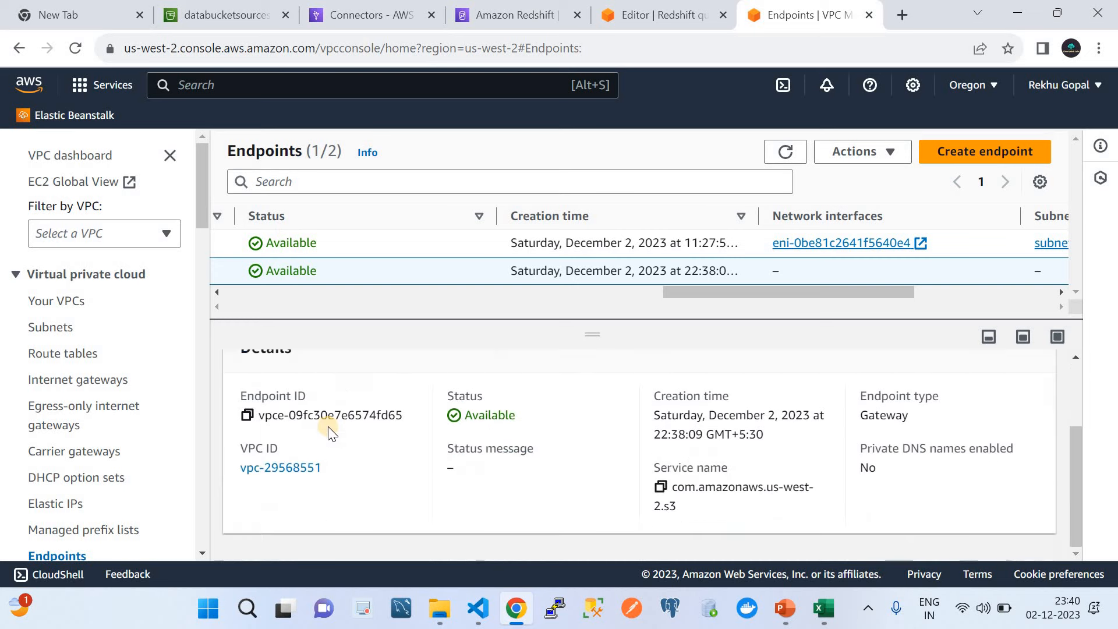
scroll(327, 426, "up", 1)
scroll(123, 438, "down", 1)
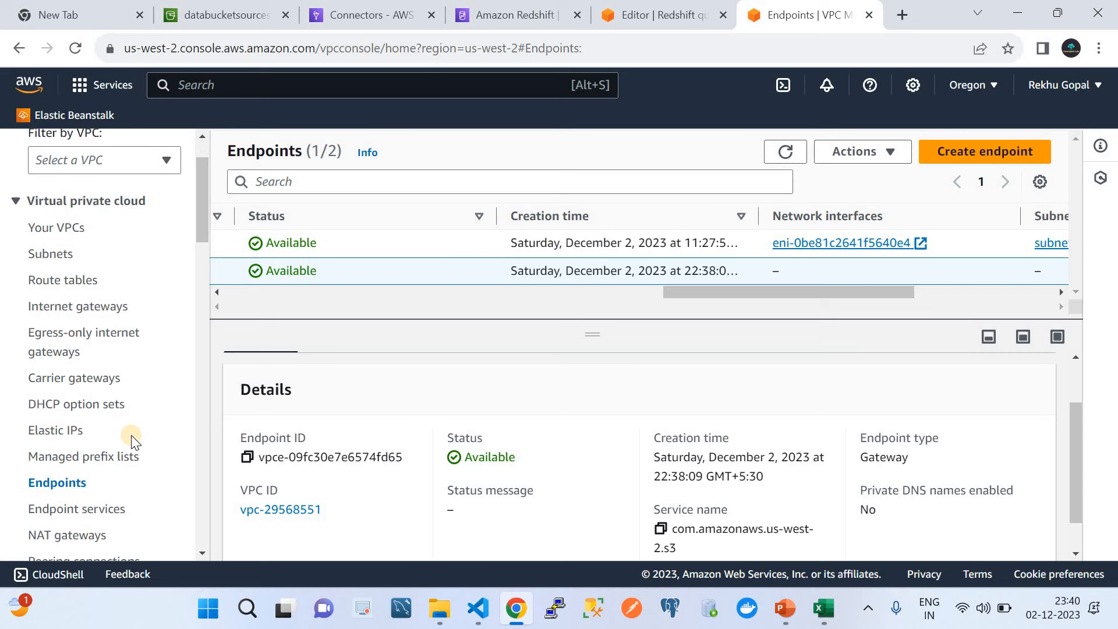
scroll(130, 438, "down", 3)
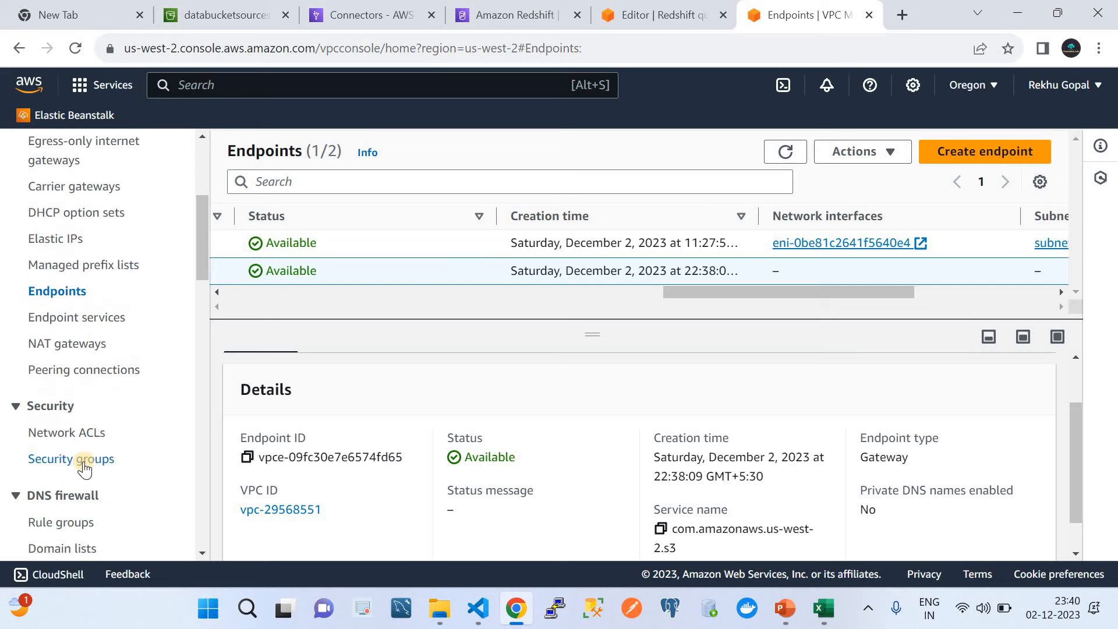
left_click(83, 461)
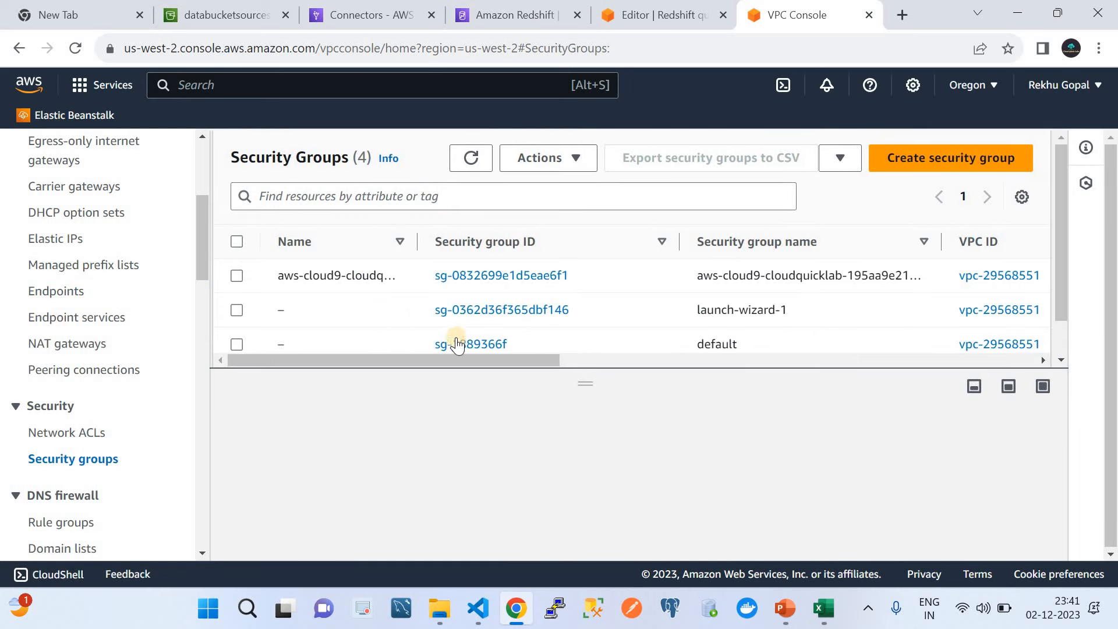
Step: Open the default group sg-1889366f and start editing its inbound rules (All traffic 0.0.0.0/0, All TCP)
left_click(471, 343)
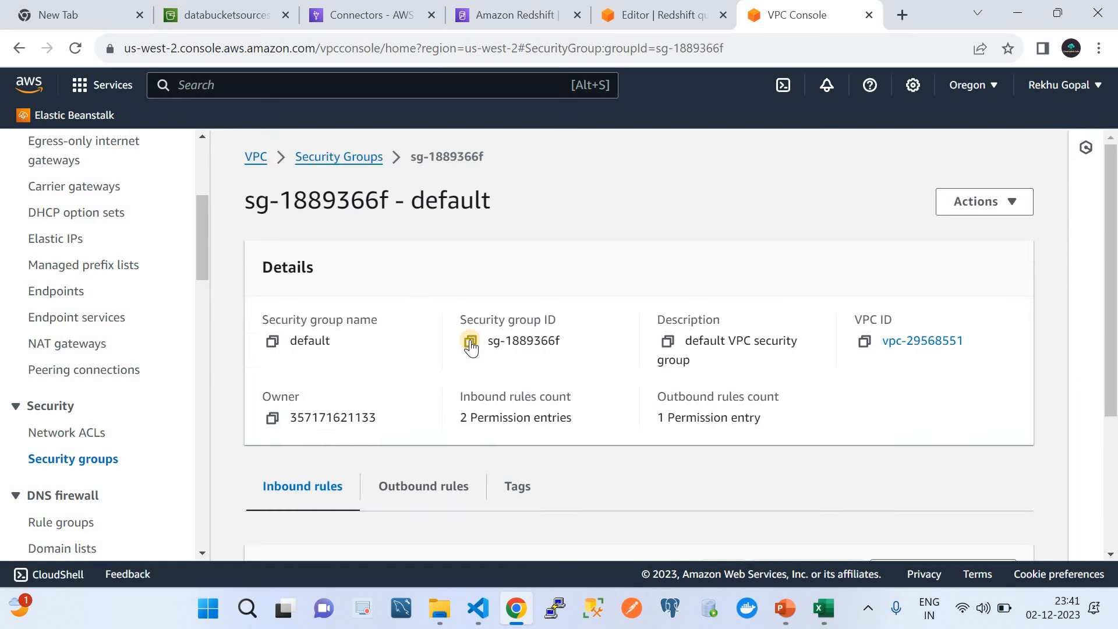
scroll(471, 345, "down", 4)
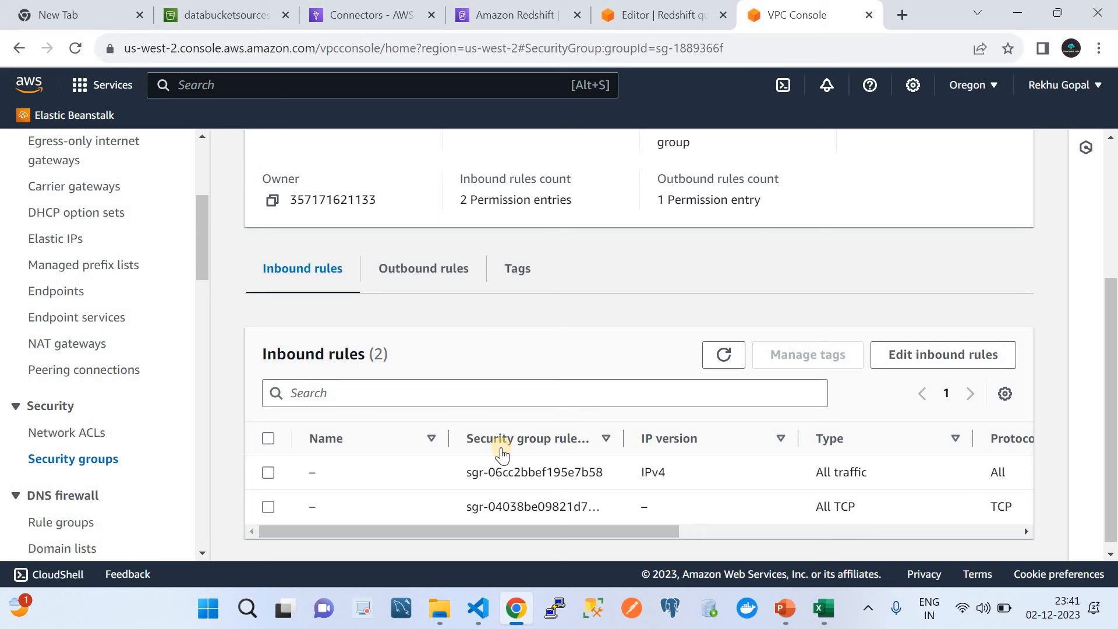
left_click(898, 357)
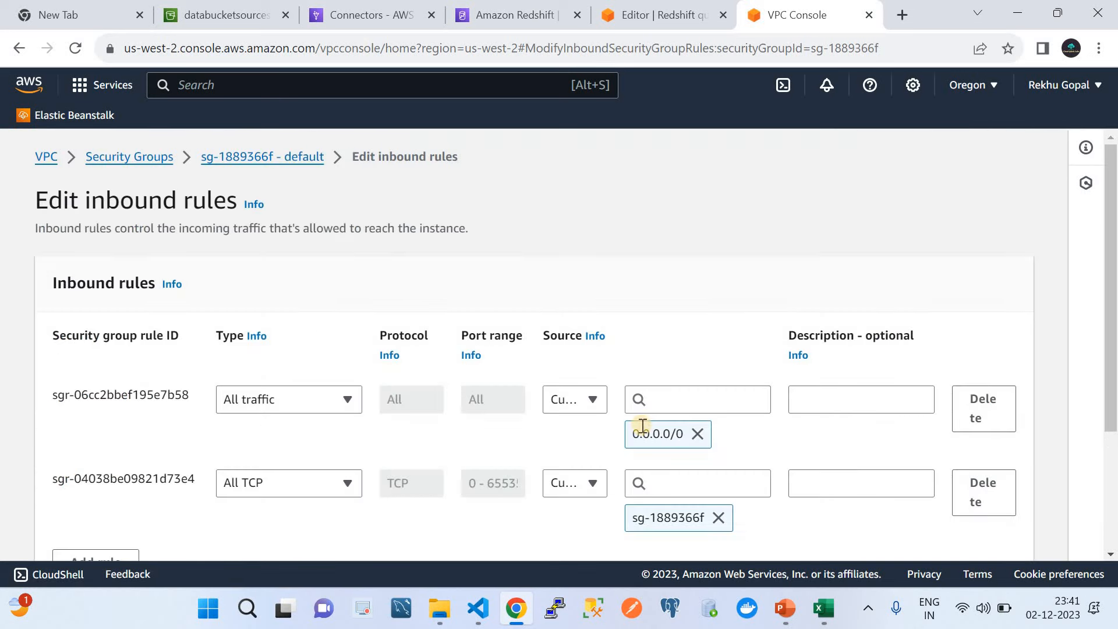
scroll(649, 422, "down", 1)
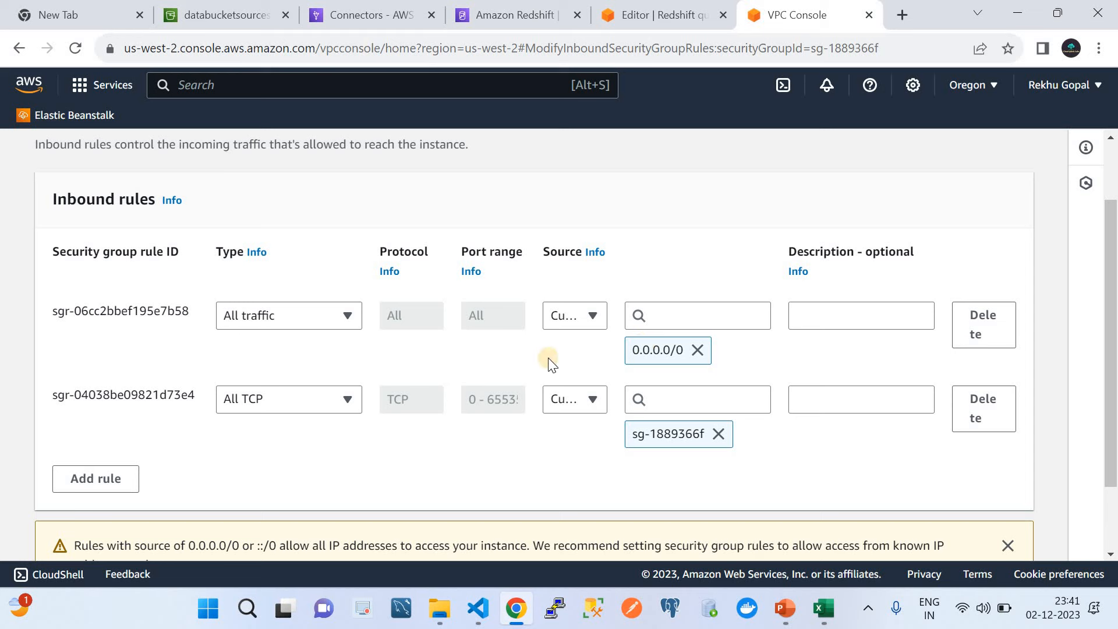
scroll(552, 362, "down", 2)
scroll(552, 362, "up", 3)
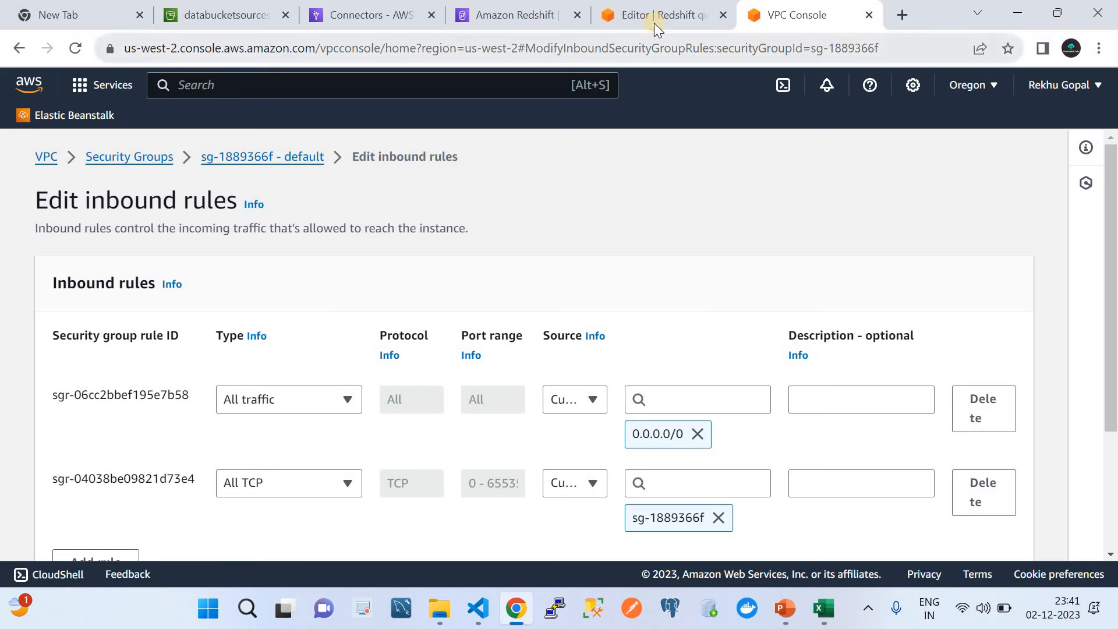
Step: Close the VPC console and browse the Redshift Serverless dashboard
left_click(867, 15)
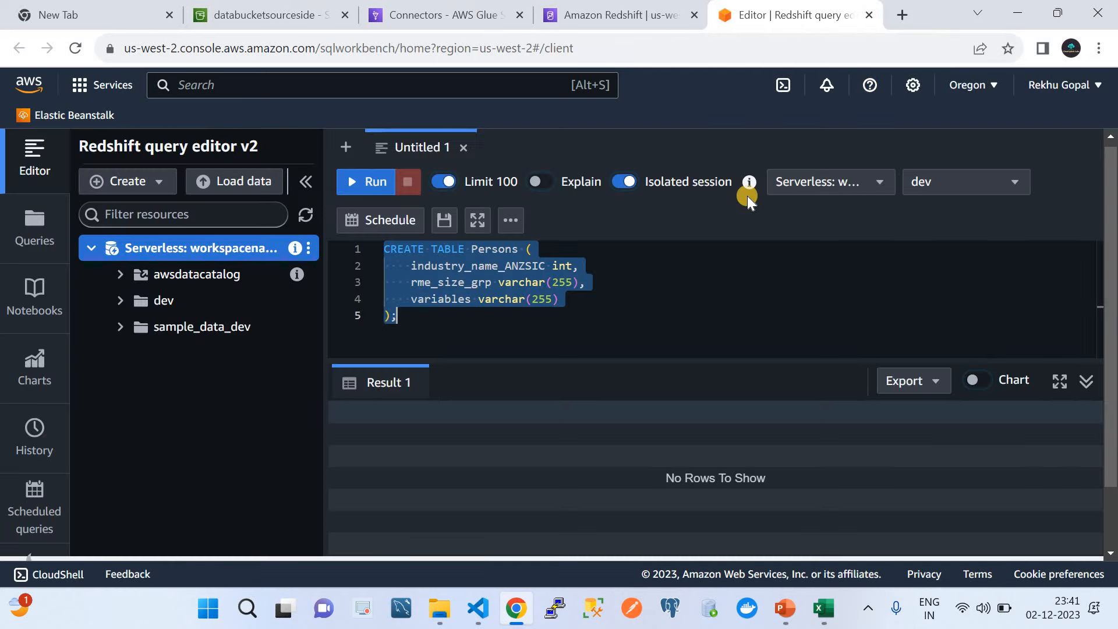
left_click(619, 21)
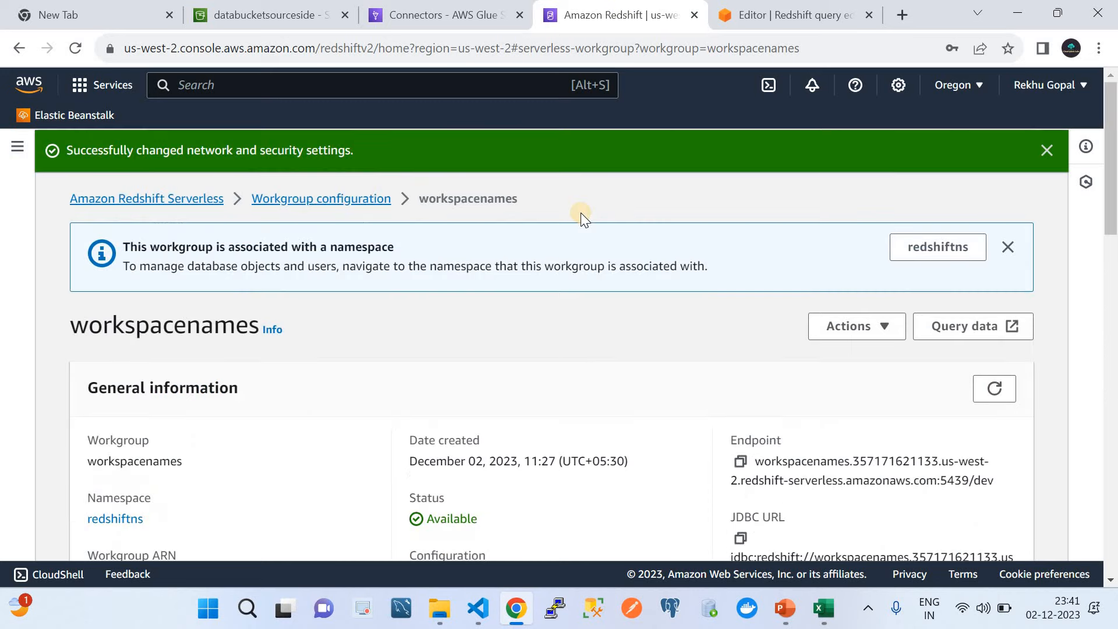
left_click(120, 199)
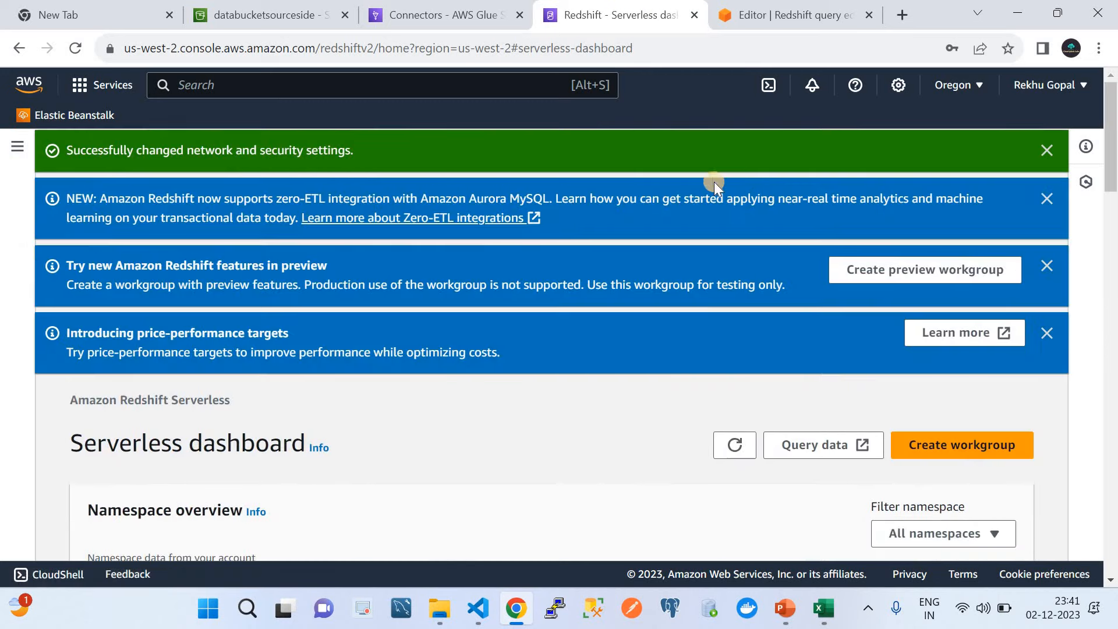
left_click(14, 145)
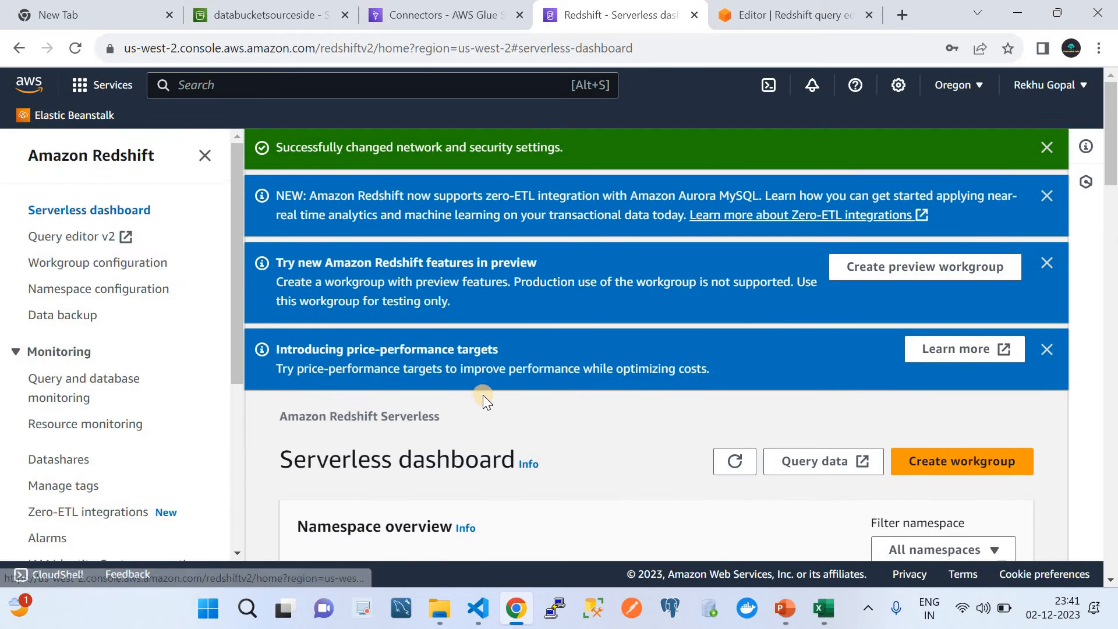
scroll(484, 395, "down", 5)
scroll(483, 395, "down", 3)
scroll(484, 395, "down", 1)
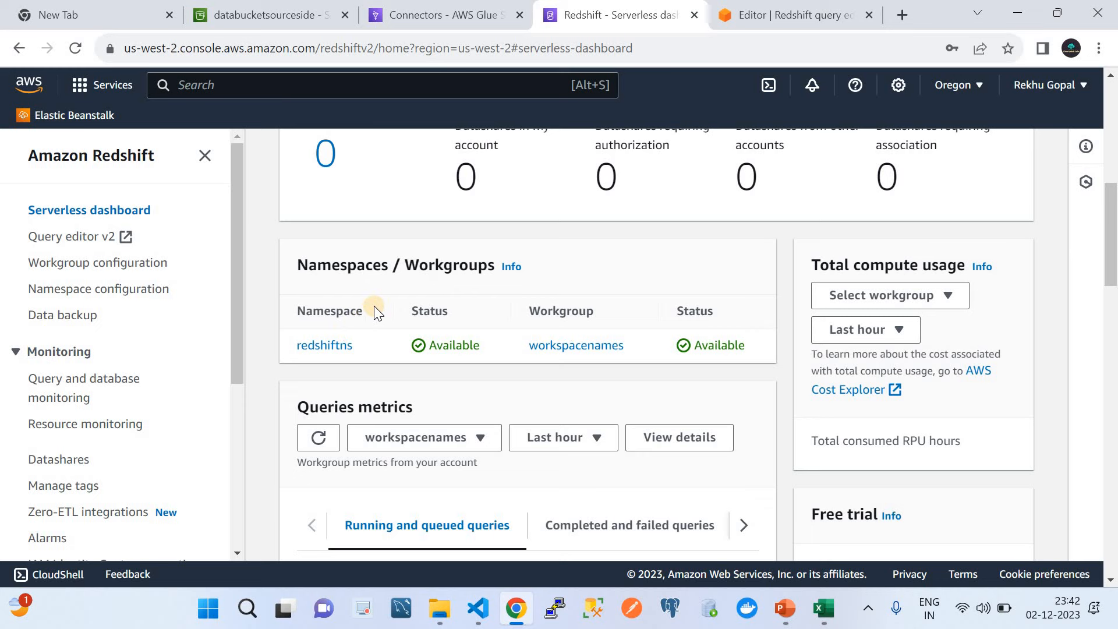
scroll(374, 306, "up", 2)
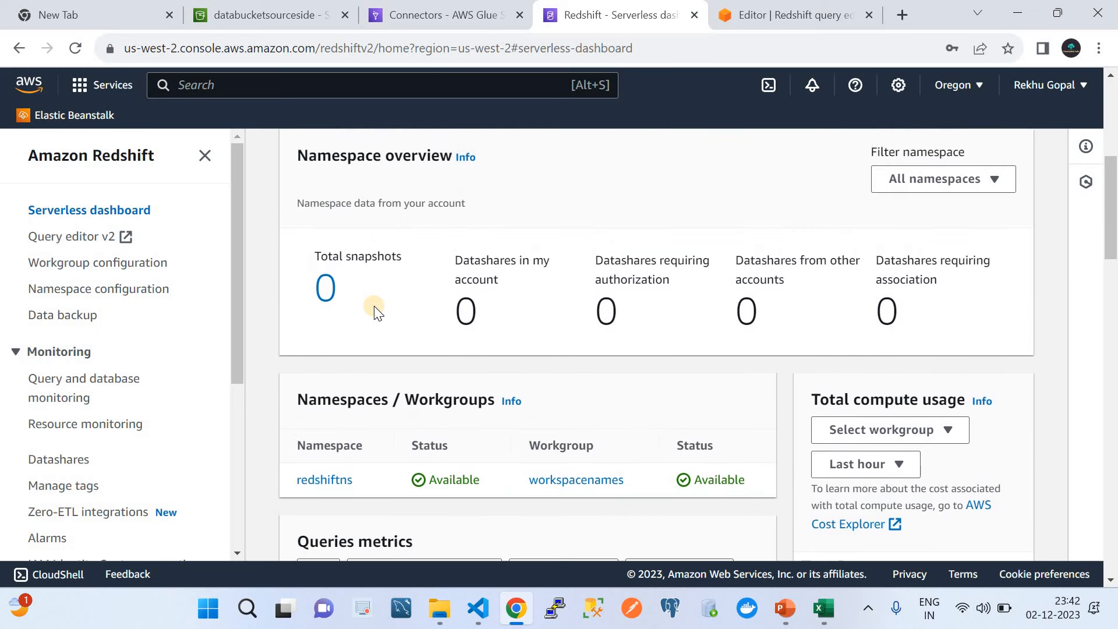
scroll(375, 306, "down", 2)
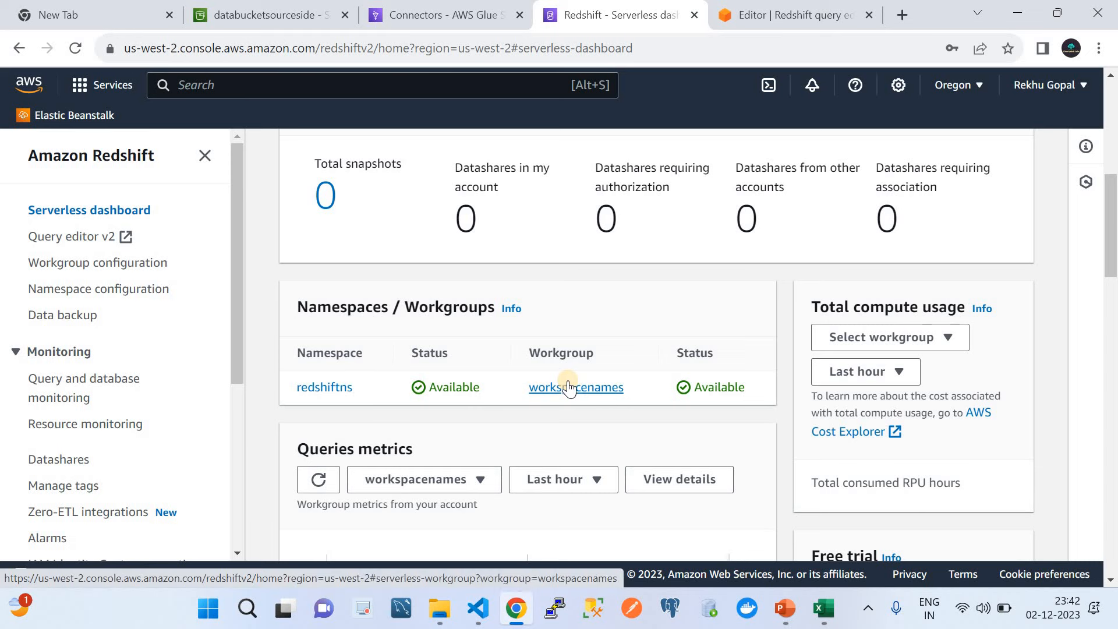
Step: Review the redshiftns namespace's data backup and security and encryption details
left_click(312, 390)
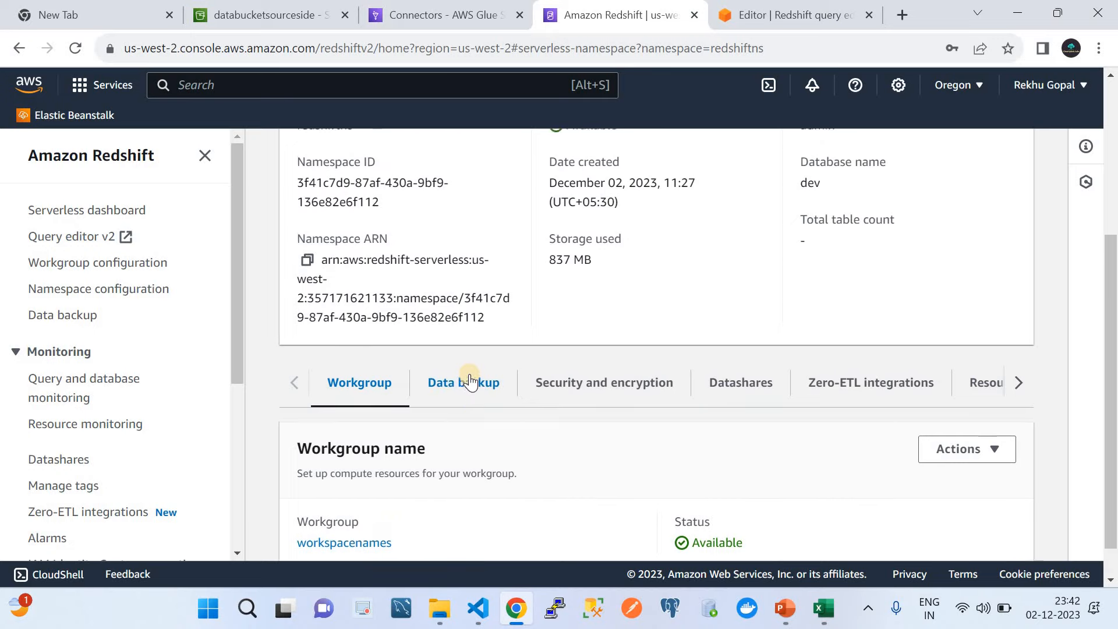
scroll(470, 378, "down", 2)
scroll(469, 377, "down", 3)
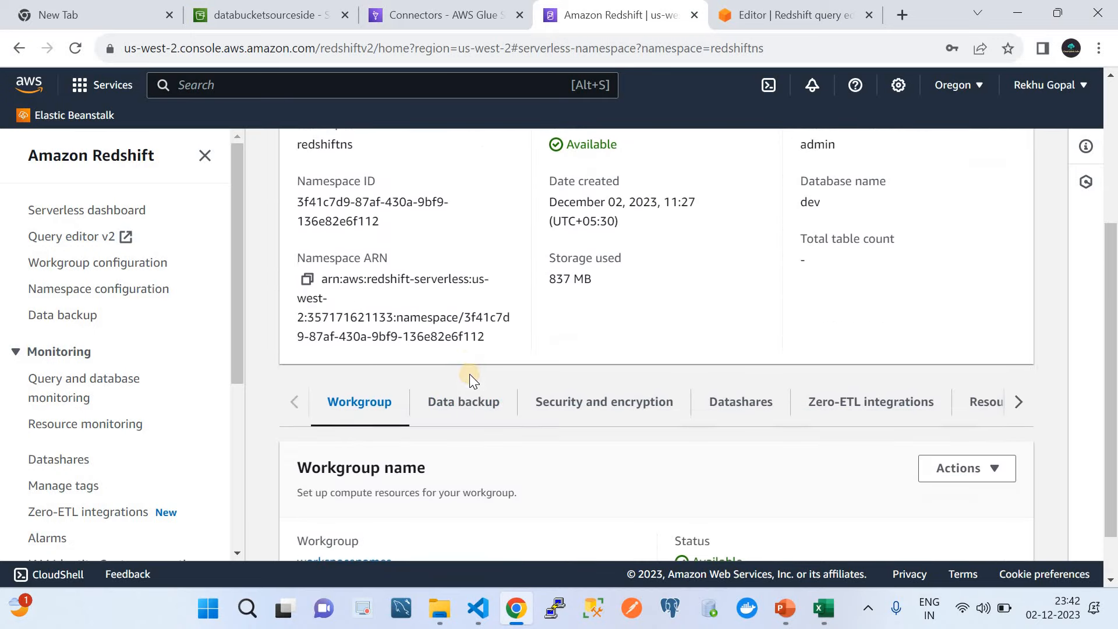
left_click(470, 411)
scroll(470, 411, "down", 4)
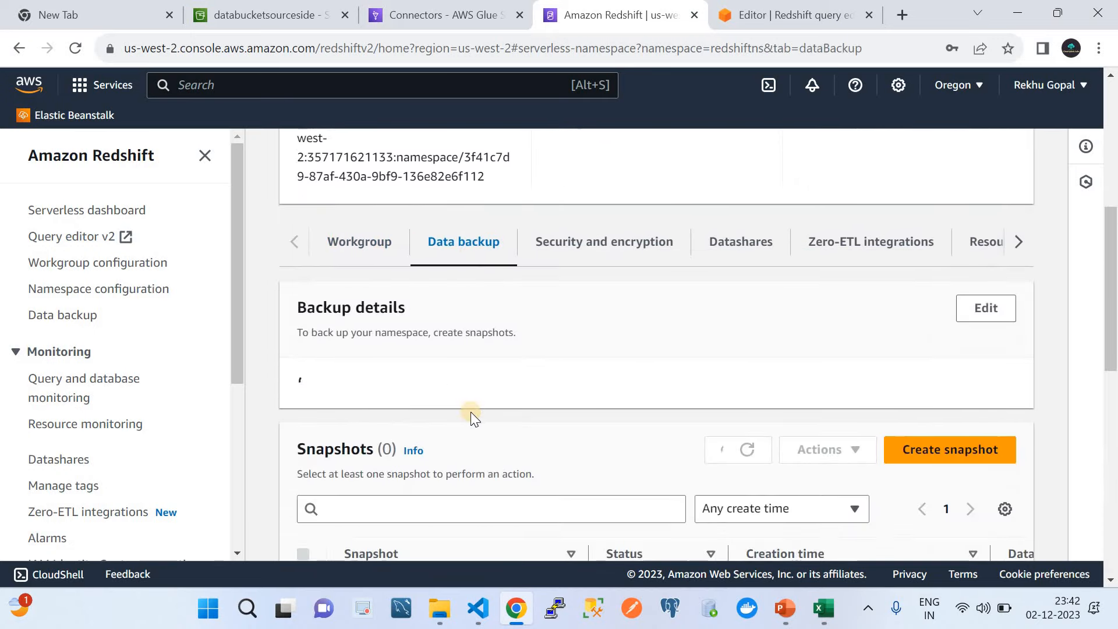
left_click(557, 197)
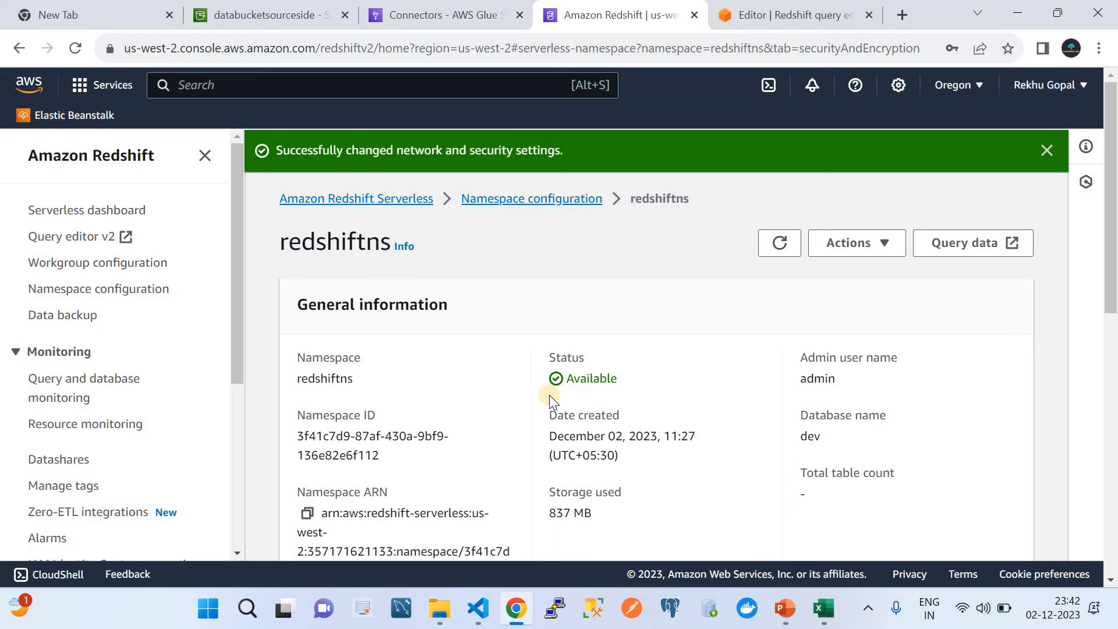
Step: Return to the Serverless dashboard and review the workspacenames workgroup details
left_click(296, 201)
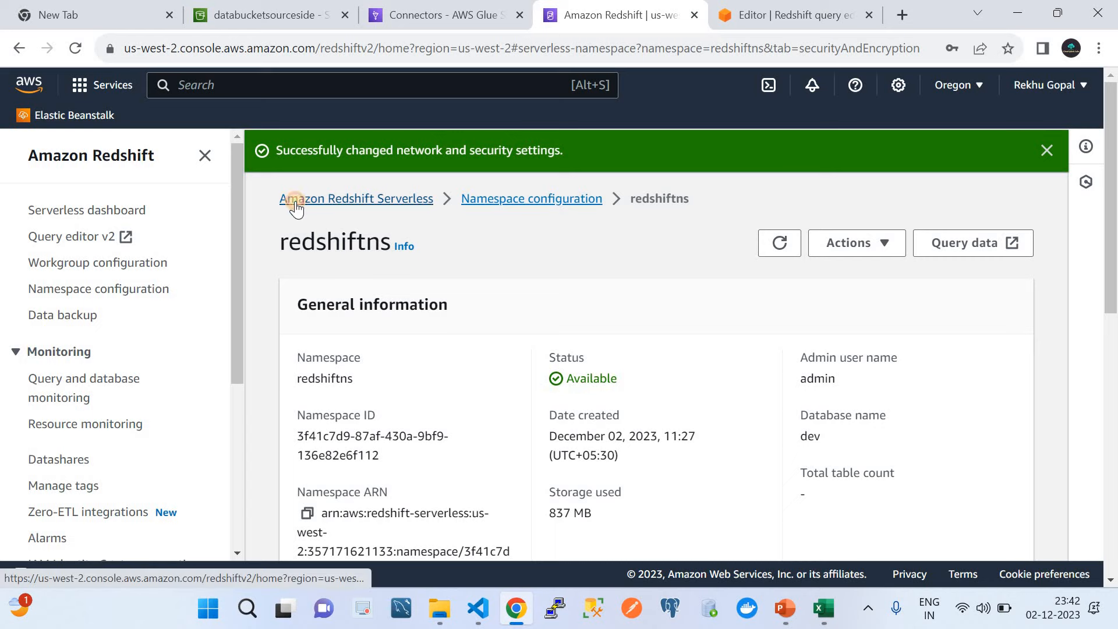
scroll(419, 318, "down", 3)
scroll(419, 317, "down", 3)
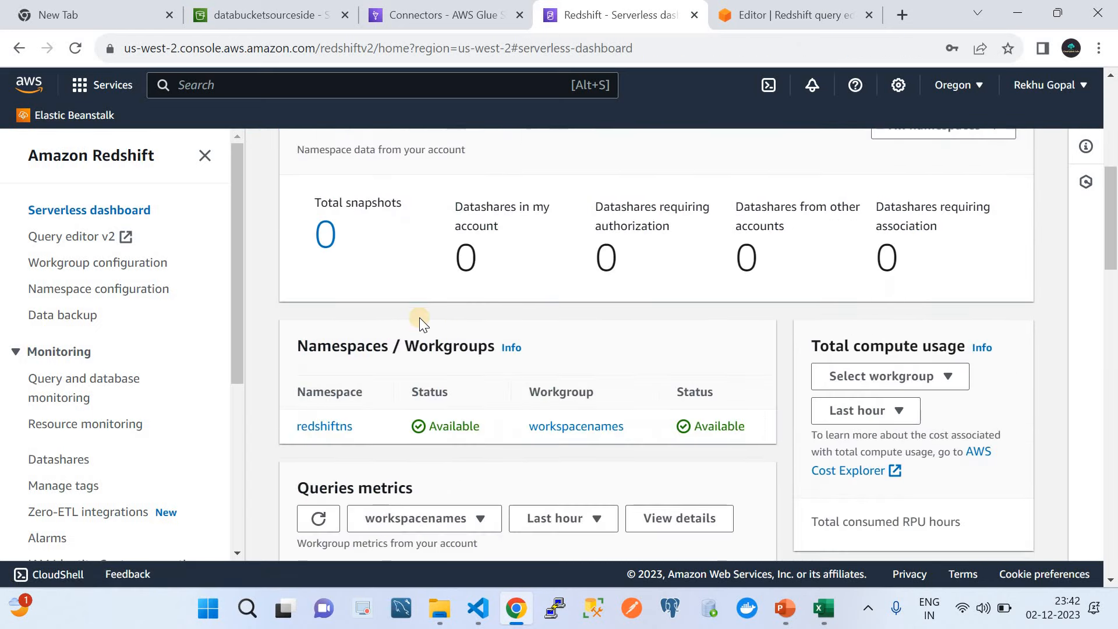
left_click(556, 427)
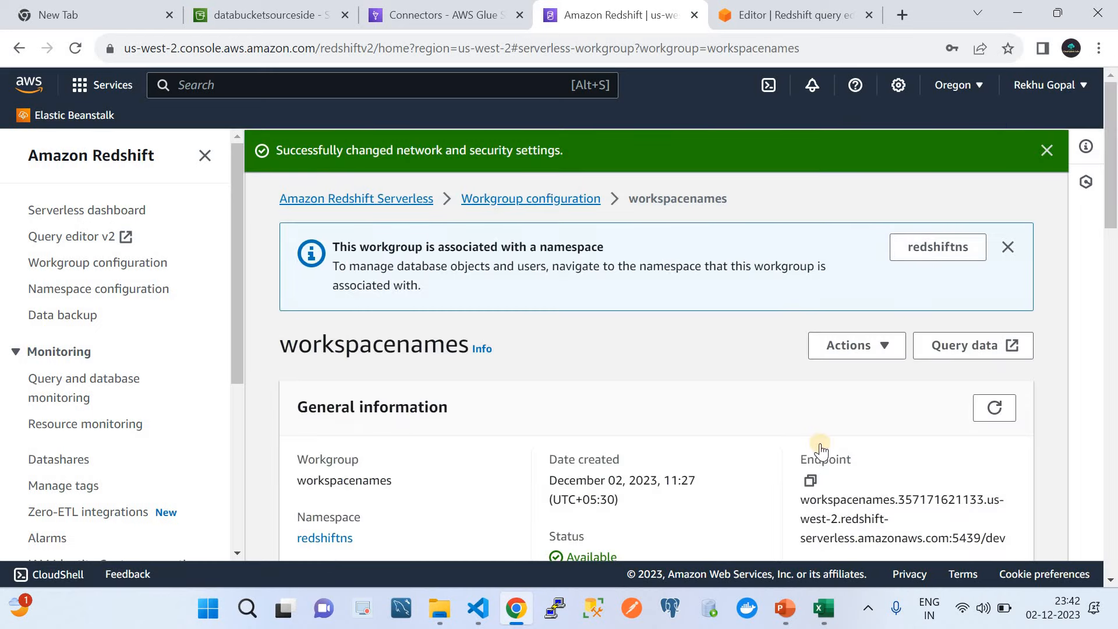
scroll(823, 445, "down", 5)
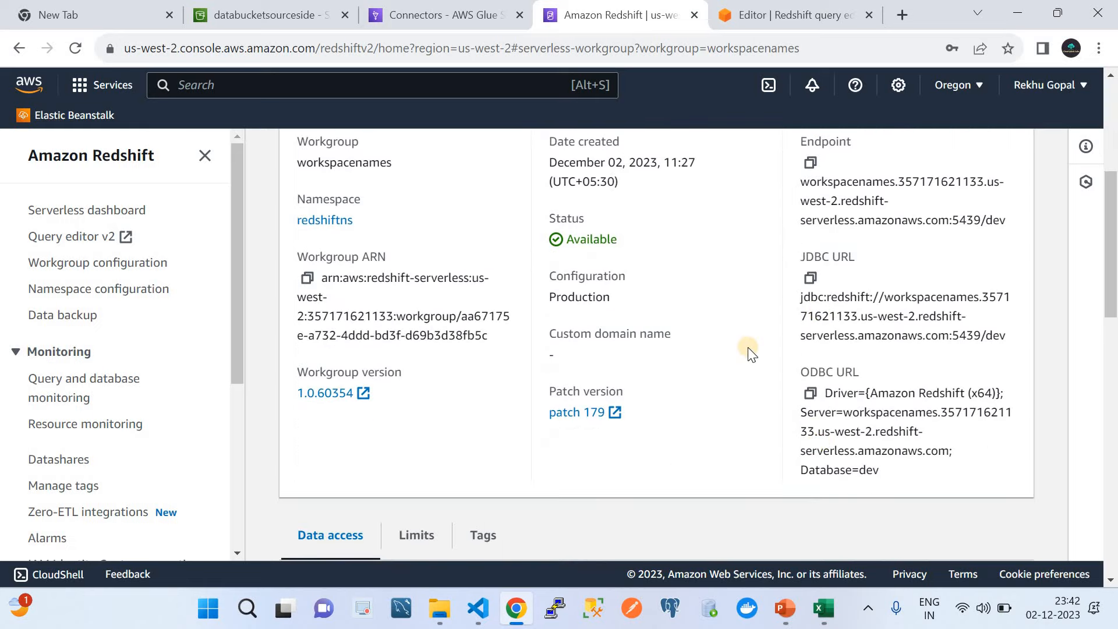
scroll(744, 352, "down", 2)
scroll(542, 309, "up", 7)
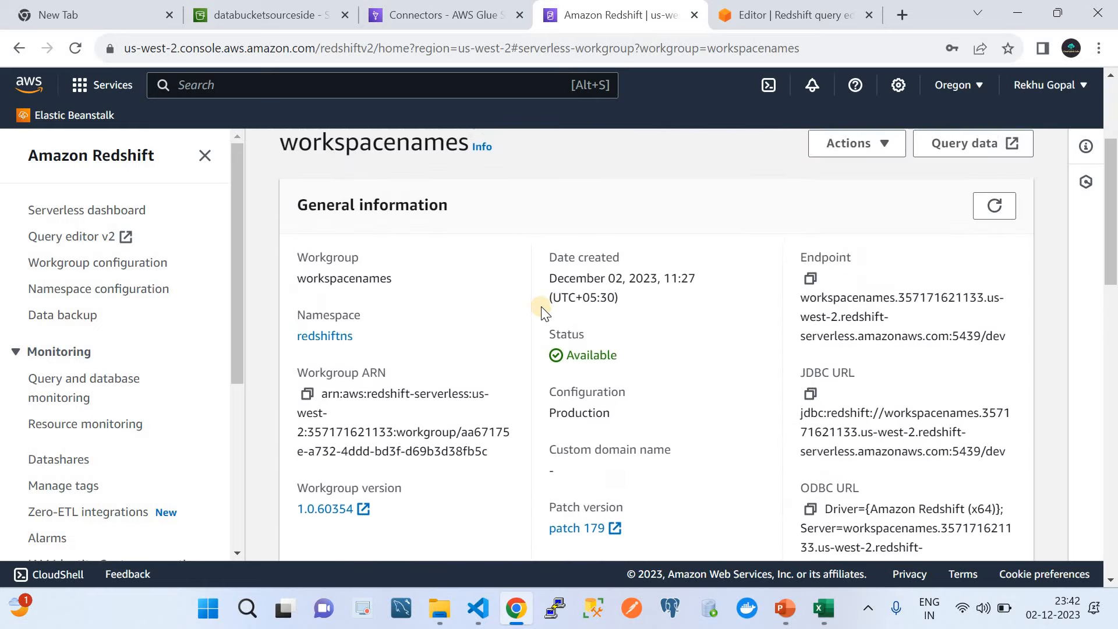
scroll(542, 309, "down", 8)
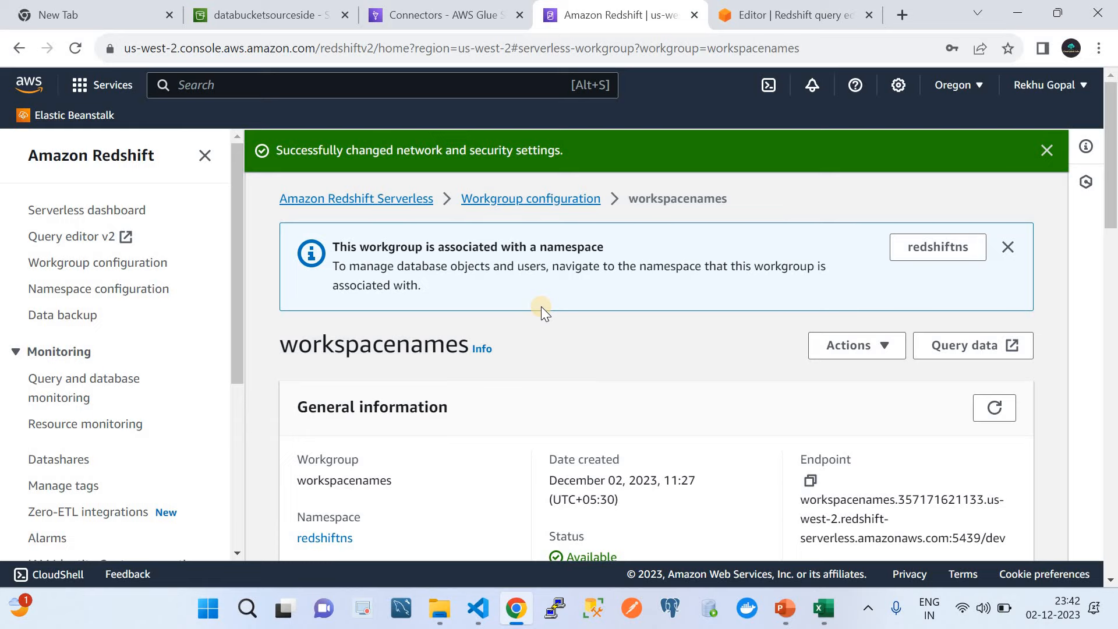
Step: After checking the ETL overview slide, close the old query editor and launch Query data for workspacenames
left_click(786, 608)
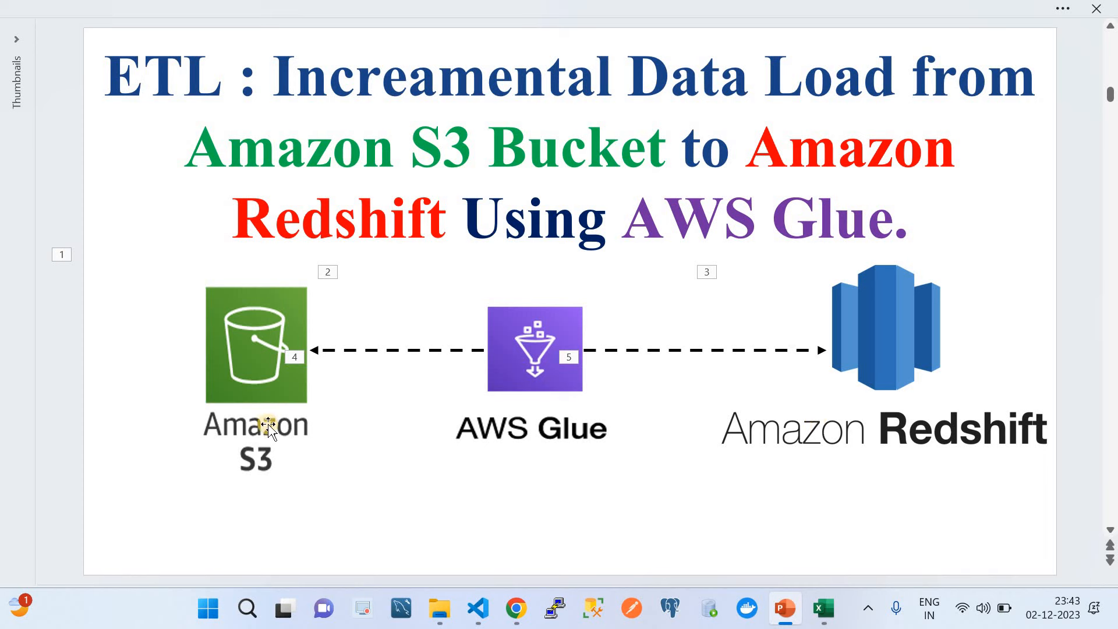
left_click(516, 608)
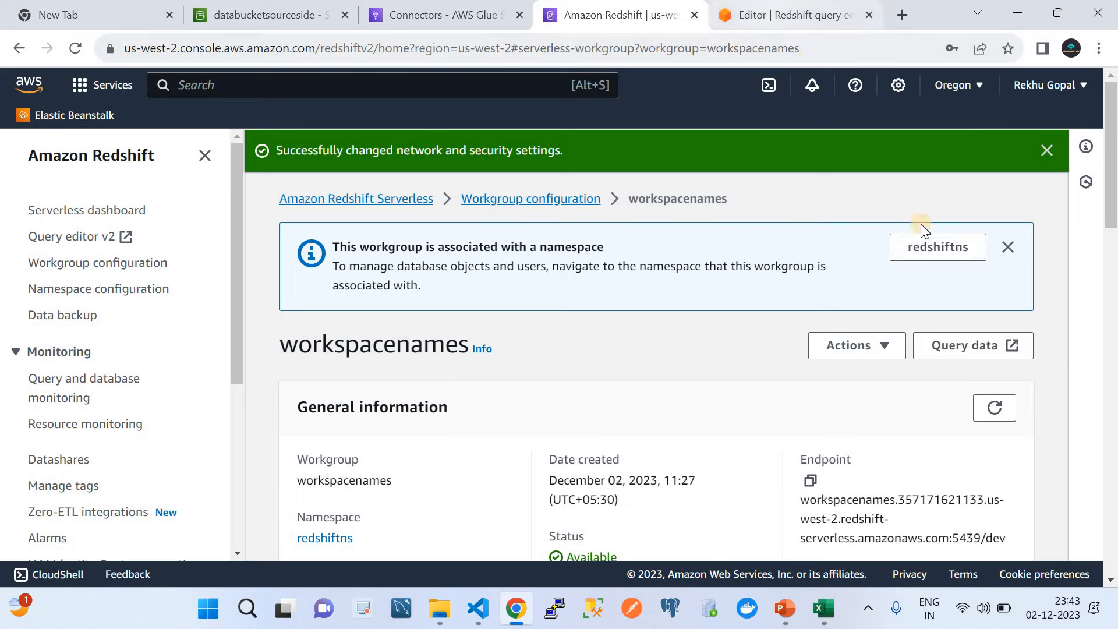
left_click(869, 15)
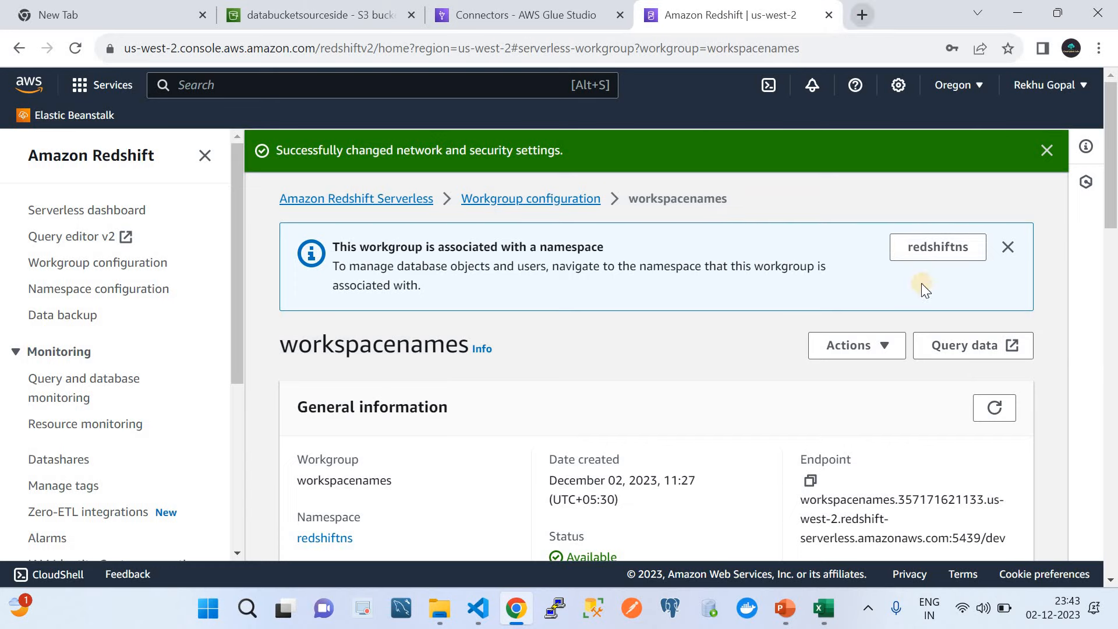
left_click(939, 344)
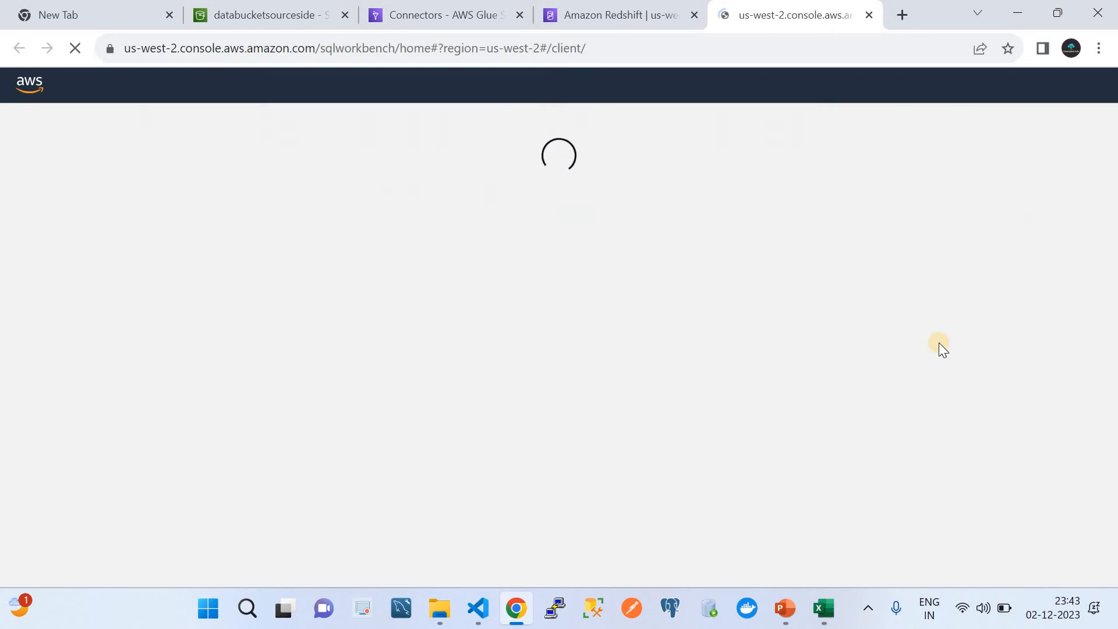
Step: Connect to workspacenames, expand dev > public (0 tables), then bring up TestReport.csv in Excel
left_click(639, 11)
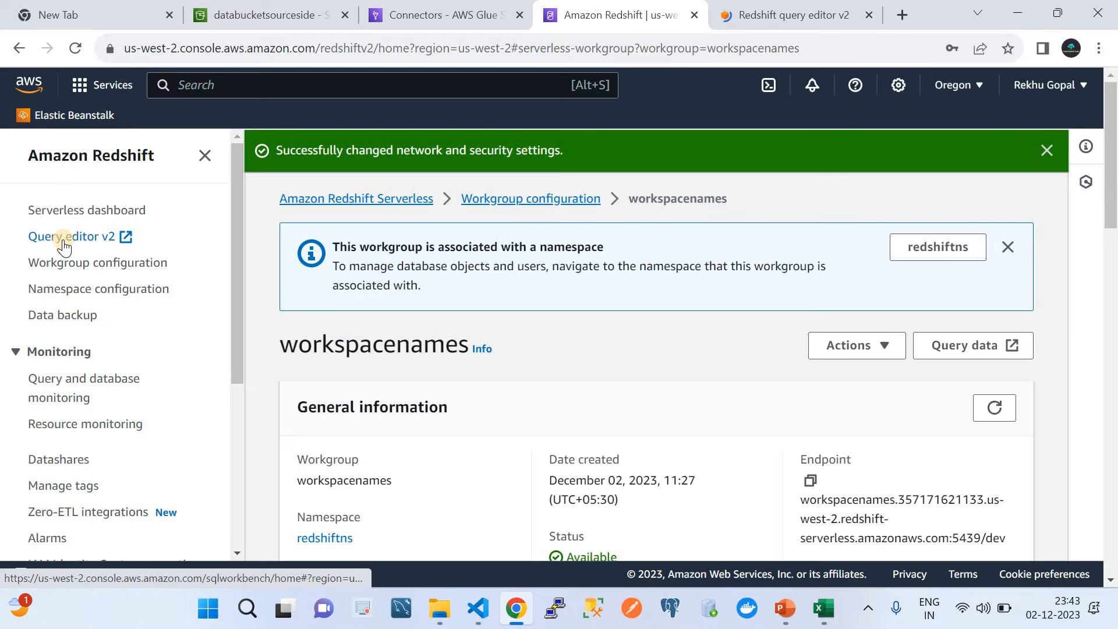
left_click(719, 20)
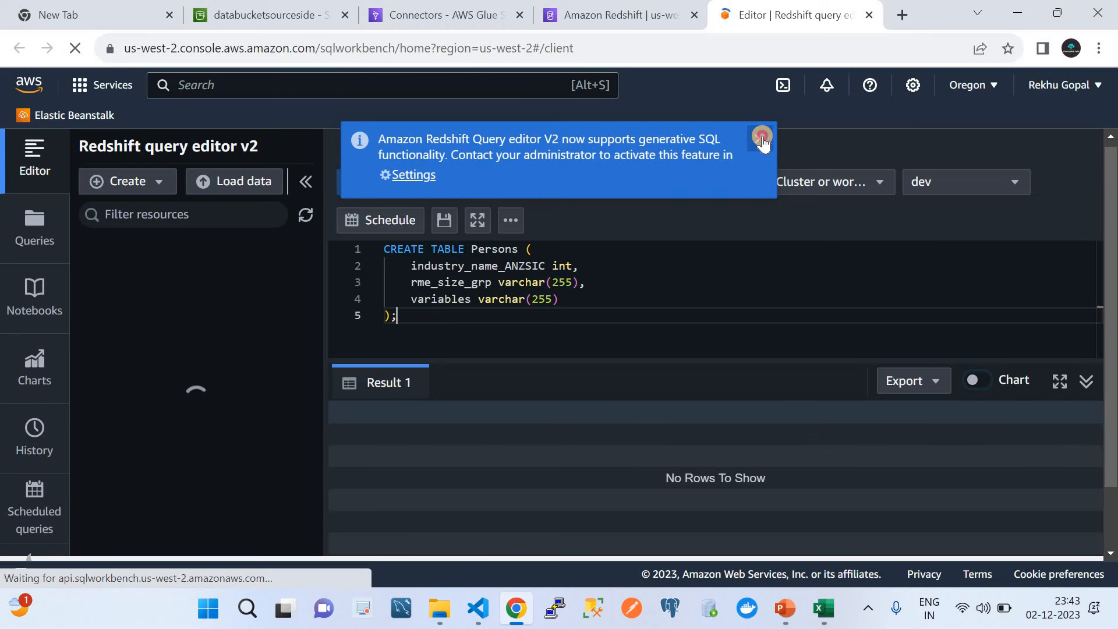
left_click(760, 138)
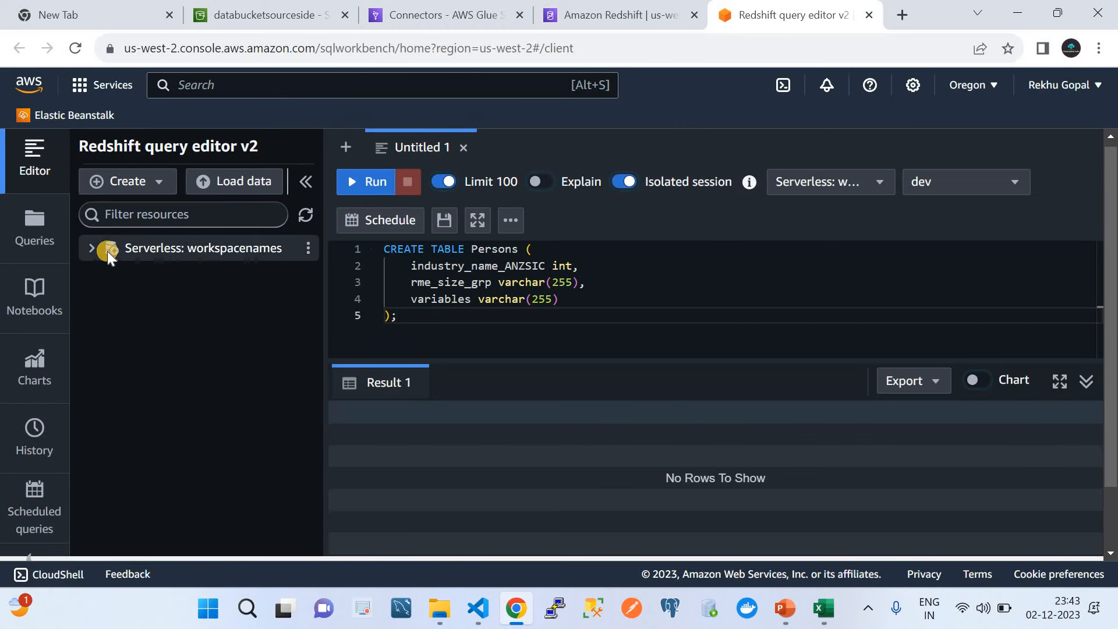
left_click(96, 249)
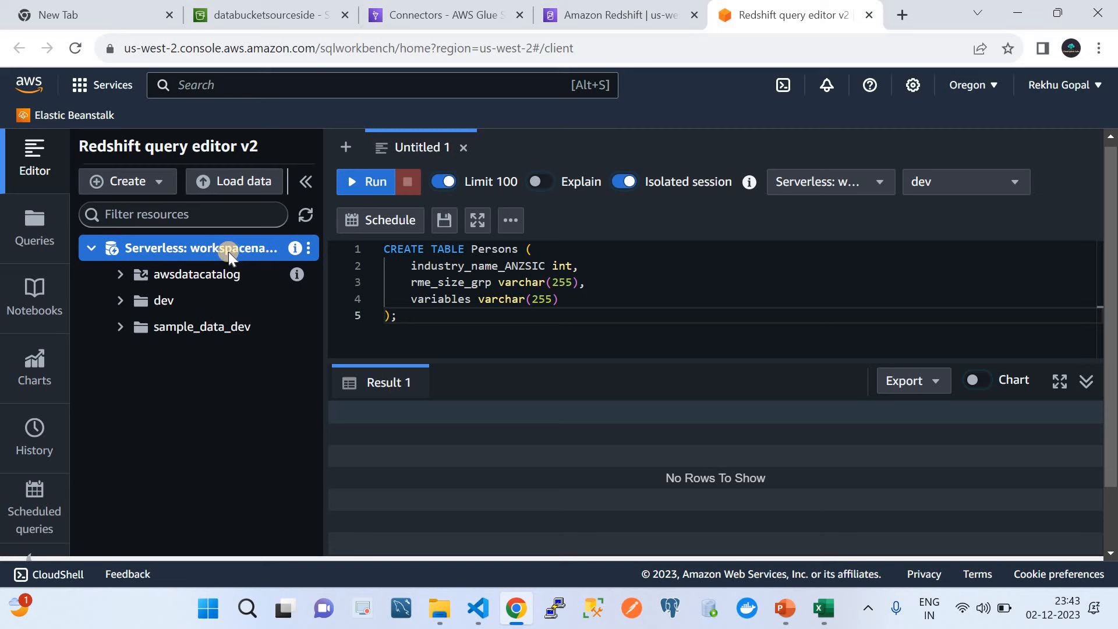
left_click(121, 301)
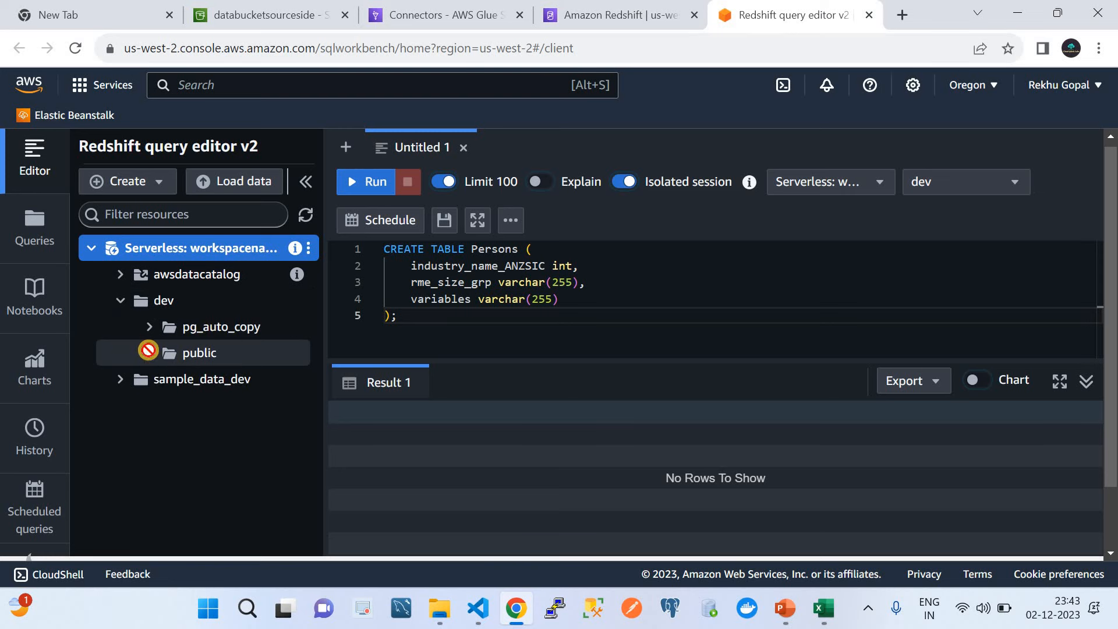
left_click(149, 353)
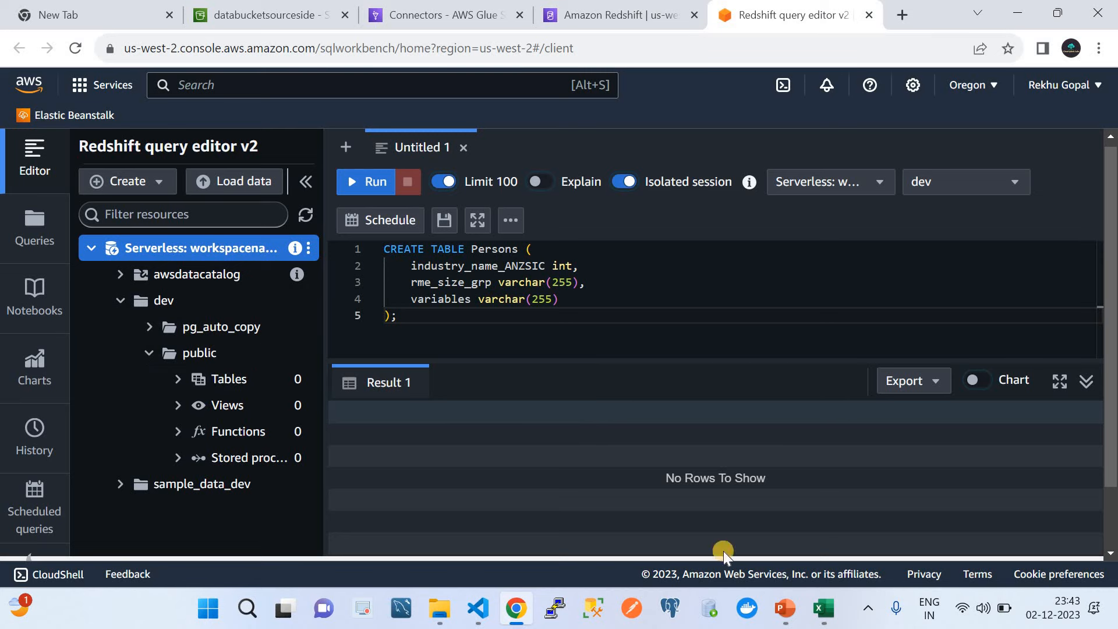
left_click(823, 618)
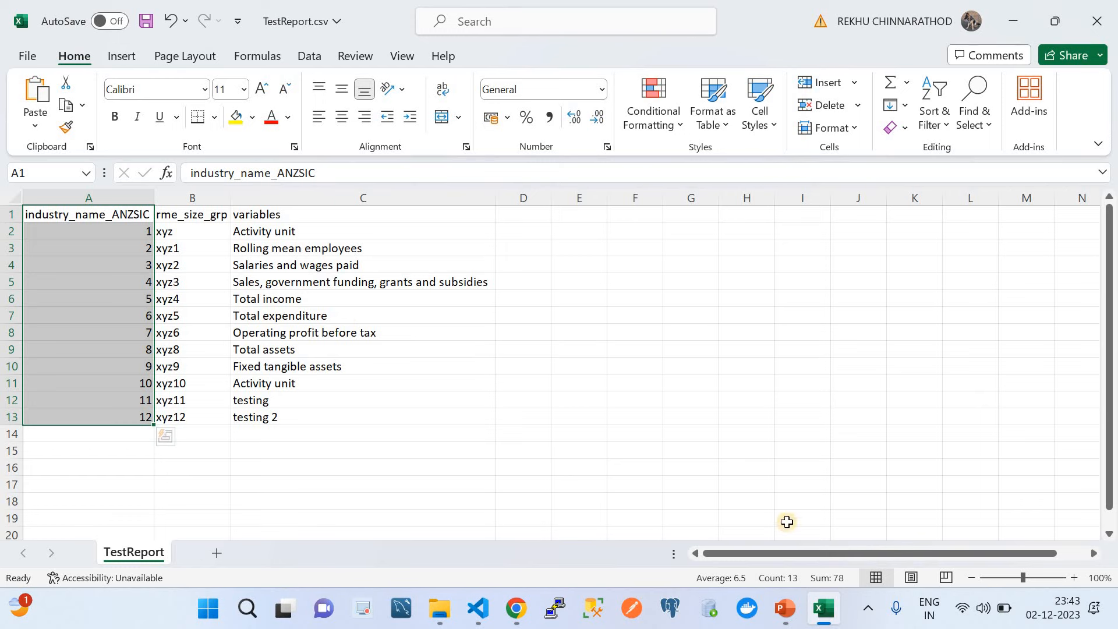
Step: Compare TestReport.csv with the ETL overview slide, then return to the CREATE TABLE Persons script
left_click(786, 608)
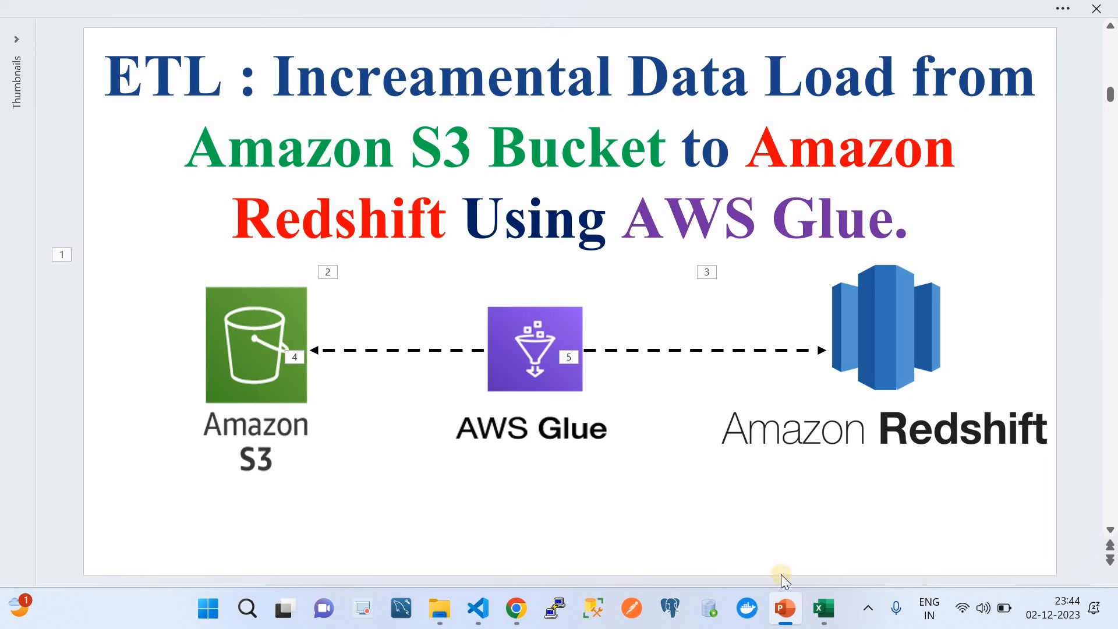
left_click(839, 610)
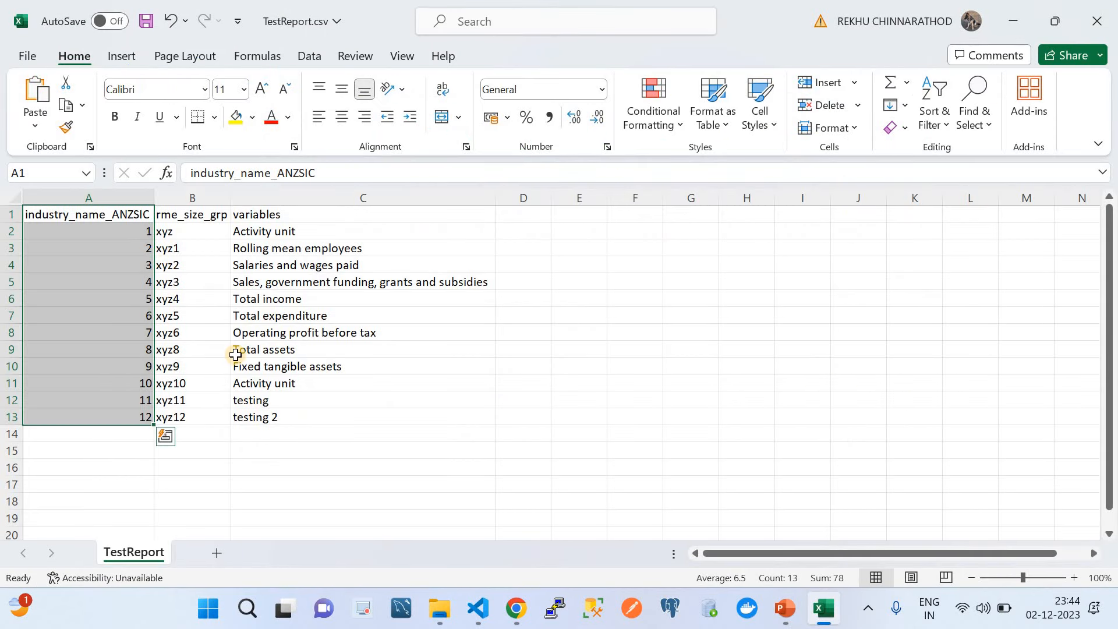
left_click(516, 609)
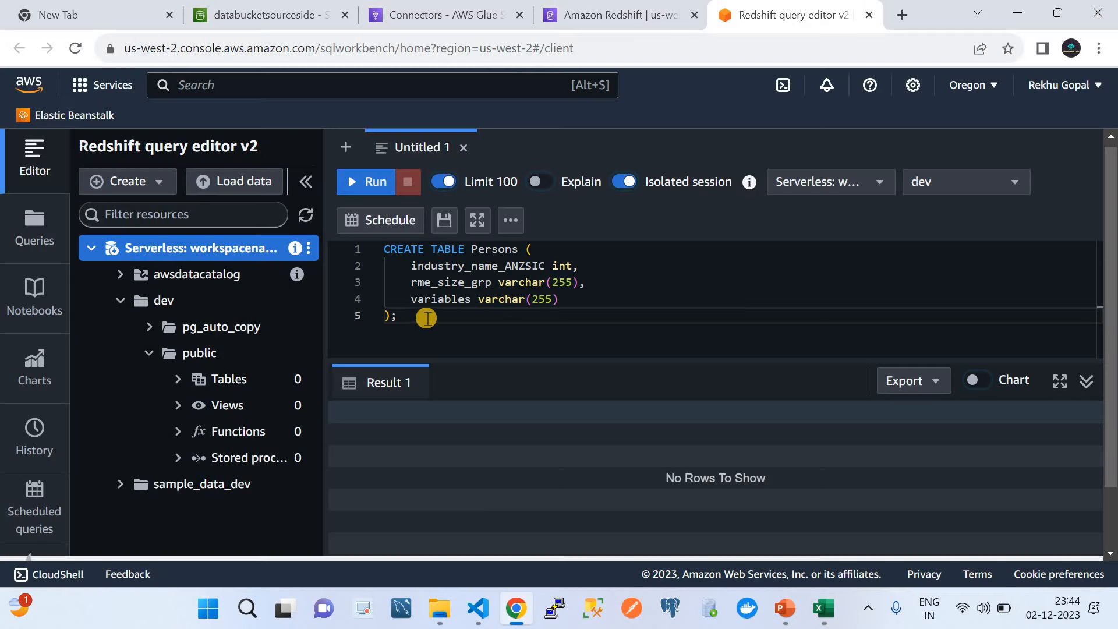
Step: Walk through CREATE TABLE Persons (industry_name_ANZSIC int, rme_size_grp, variables) and run it in dev
left_click(426, 318)
left_click_drag(373, 265, 418, 247)
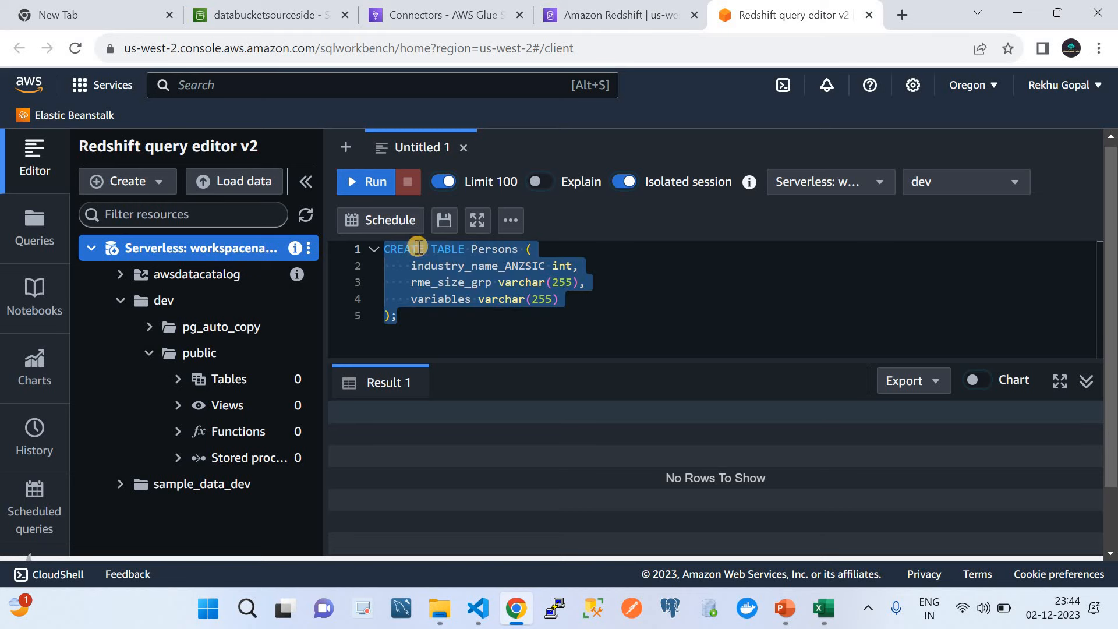
left_click(491, 255)
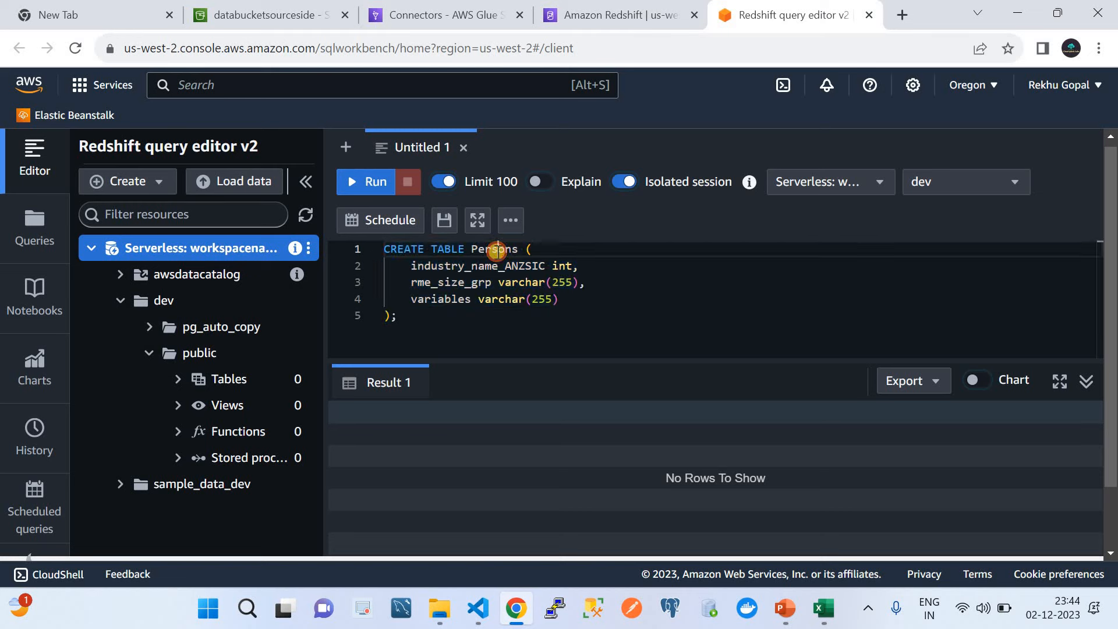
double_click(464, 266)
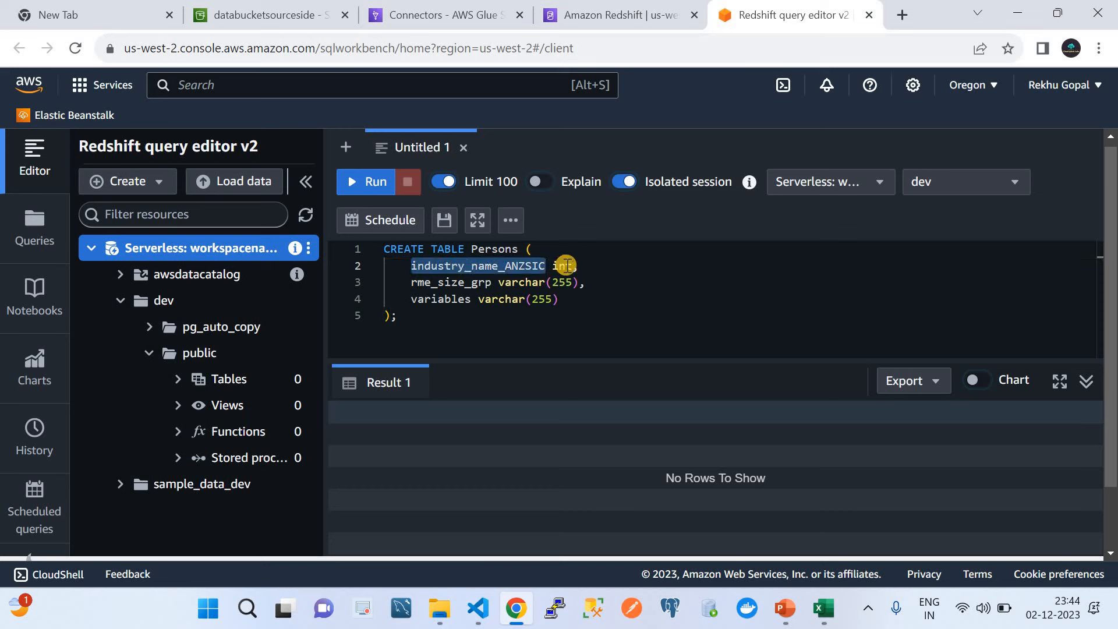
double_click(433, 283)
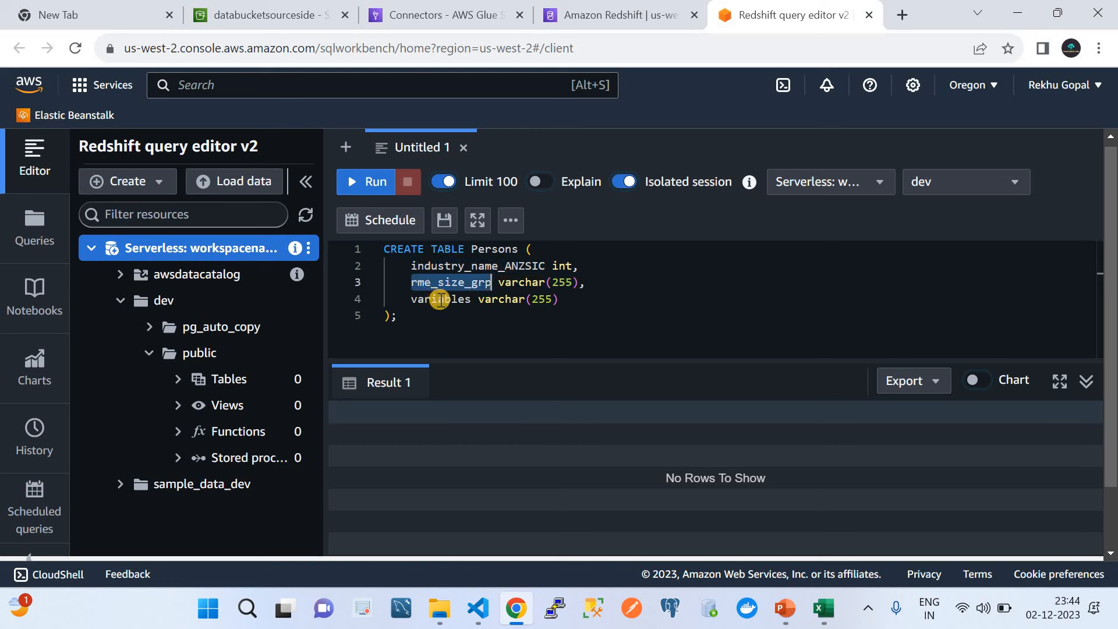
double_click(564, 267)
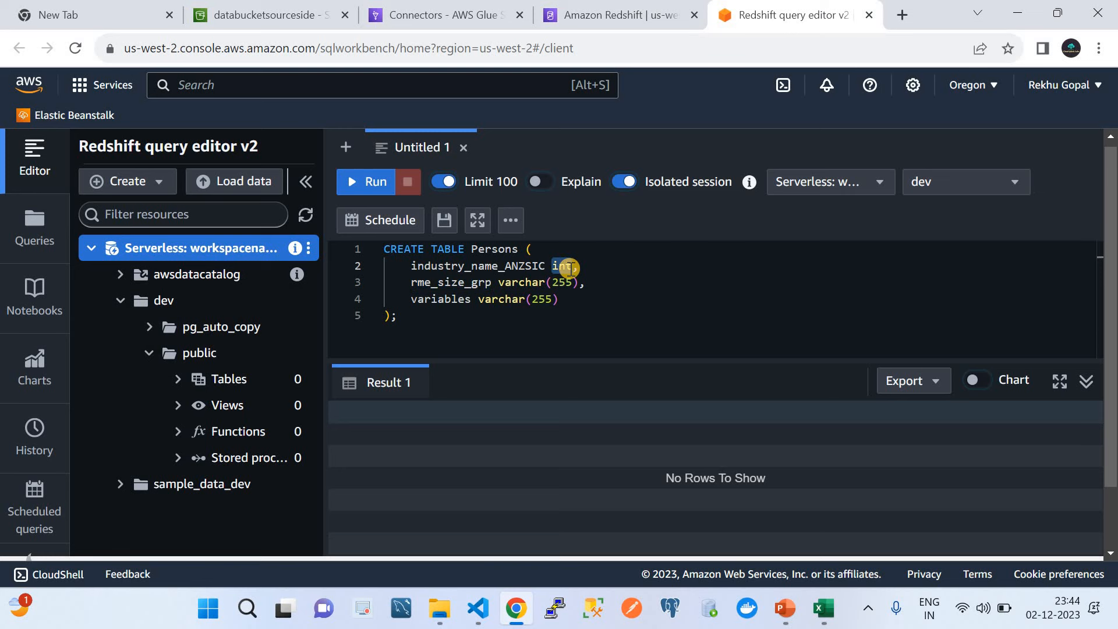
left_click_drag(397, 316, 355, 245)
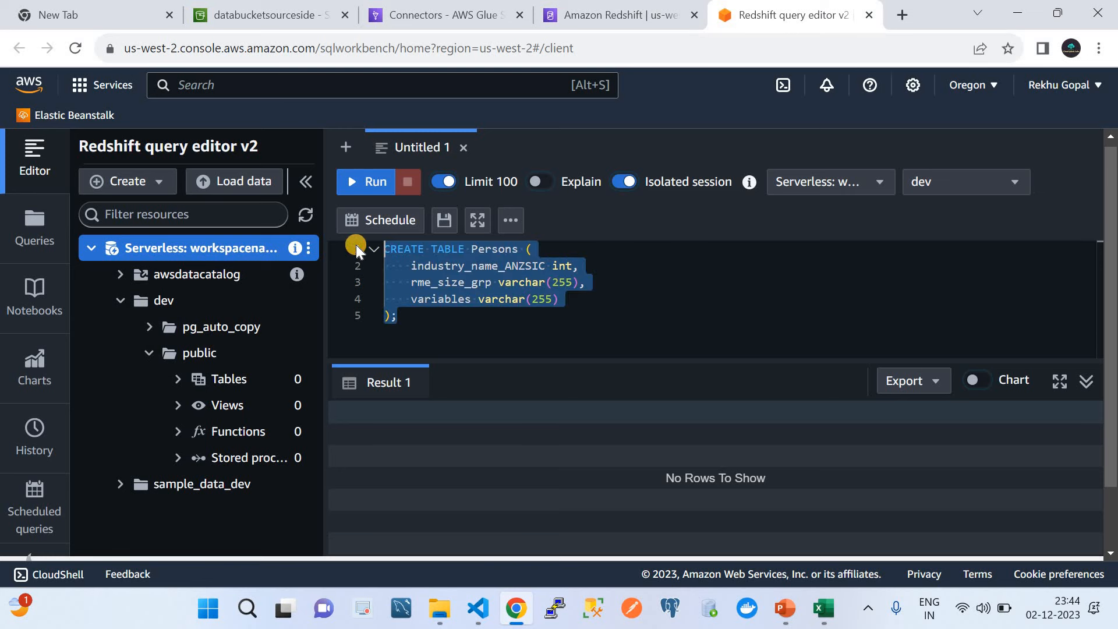
left_click(375, 182)
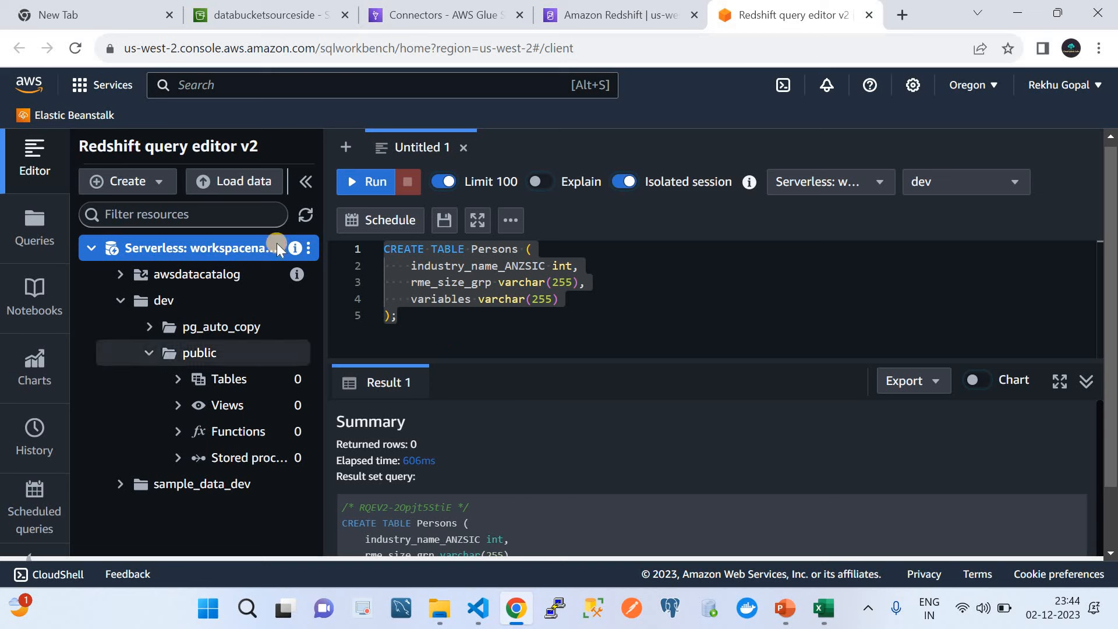
Step: Refresh, expand dev > public > Tables, and run Select table on persons, showing three empty columns
left_click(306, 215)
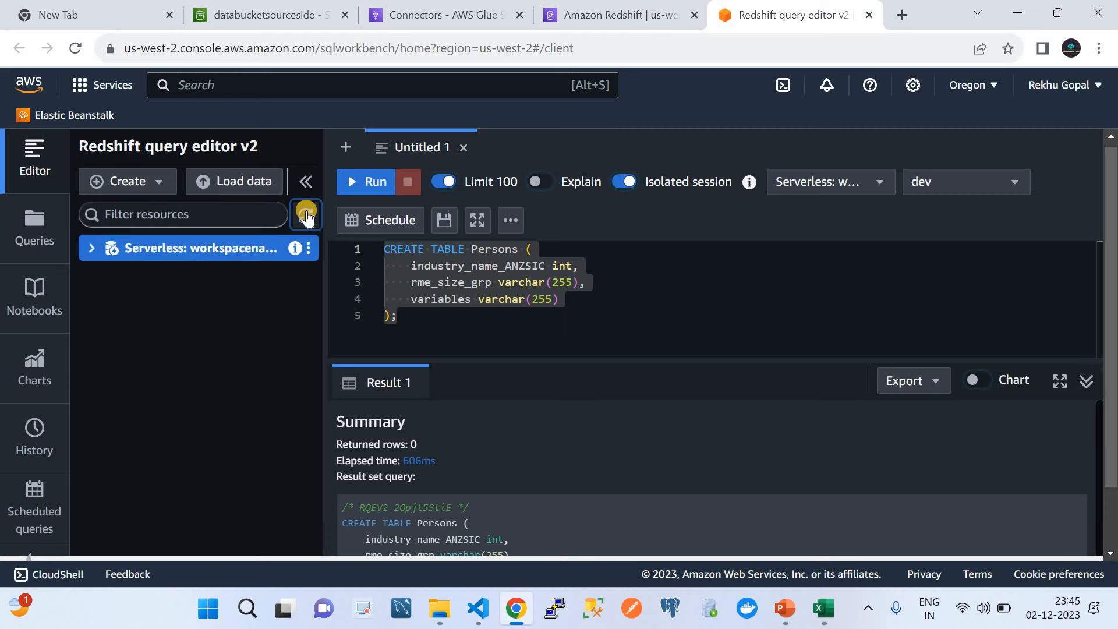
left_click(91, 247)
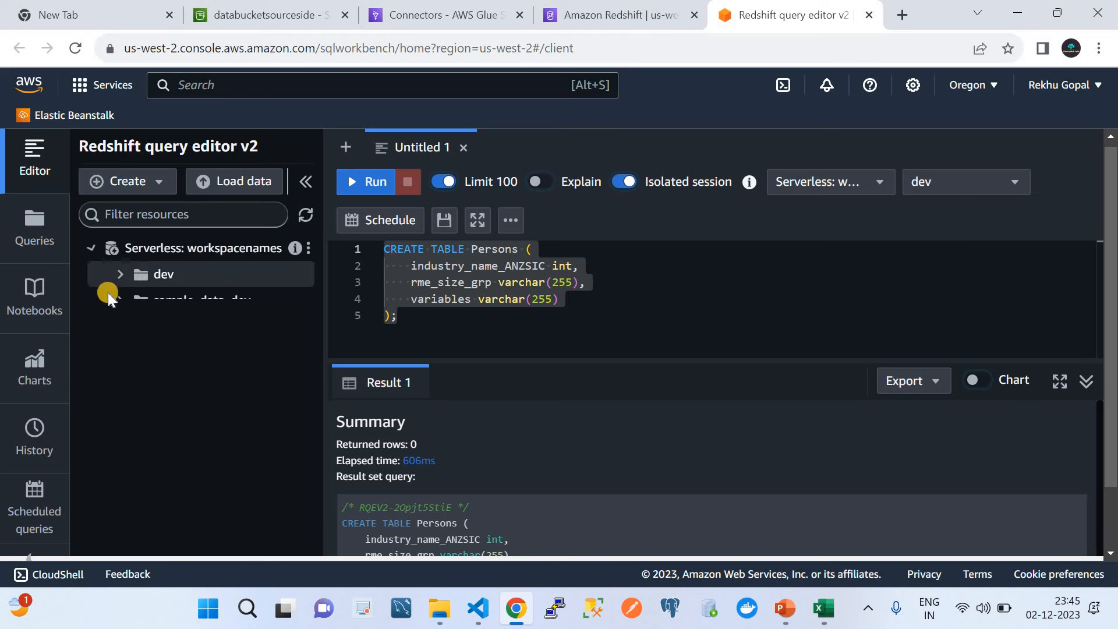
left_click(119, 300)
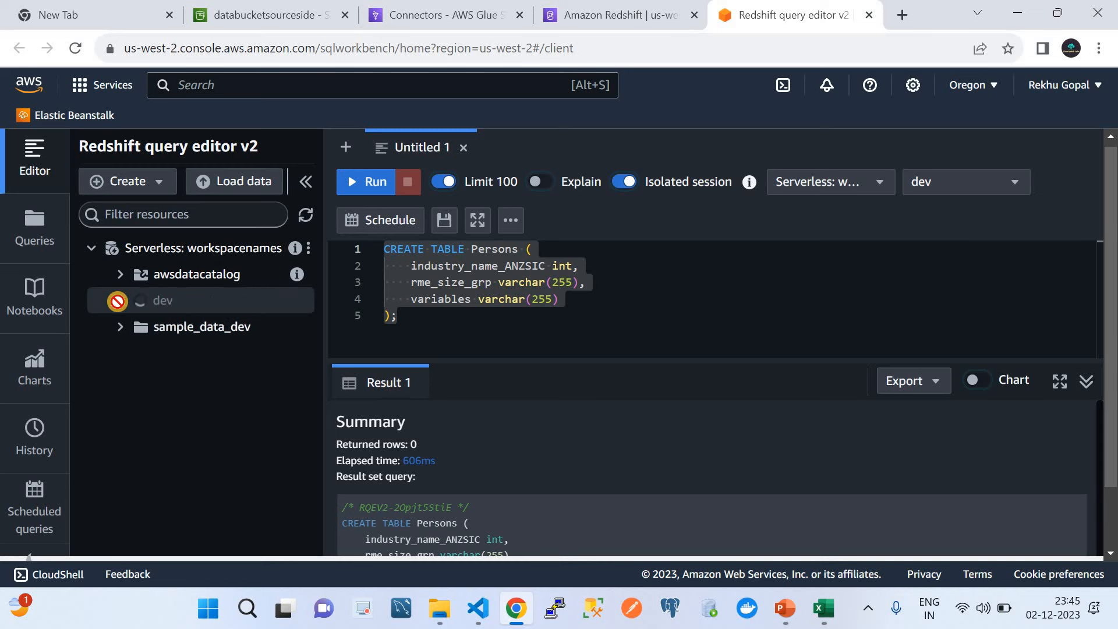
left_click(144, 351)
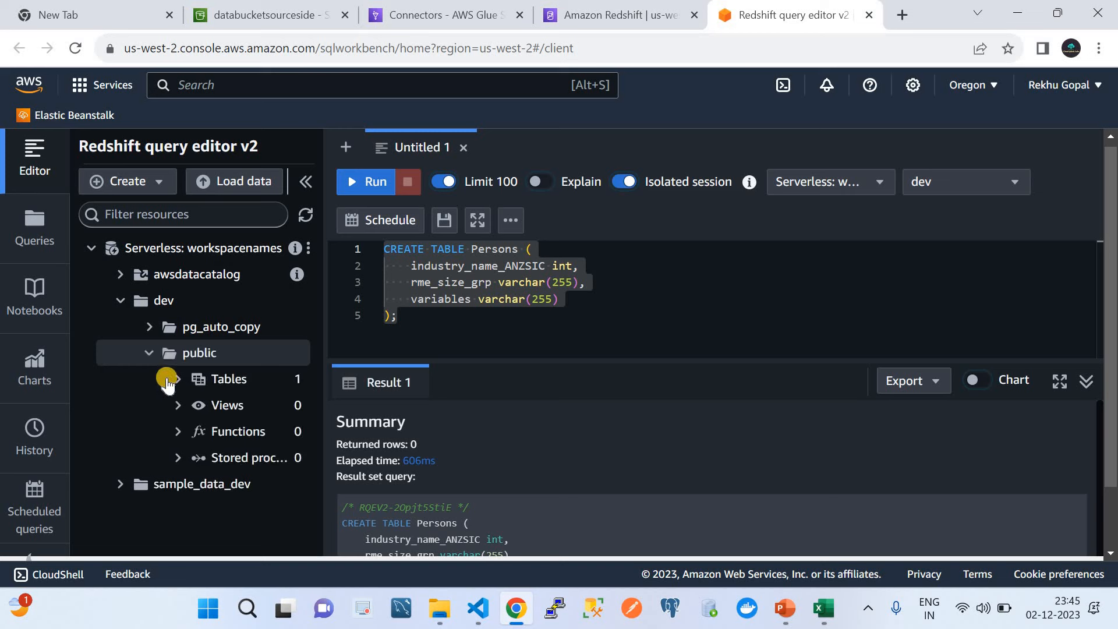
left_click(171, 381)
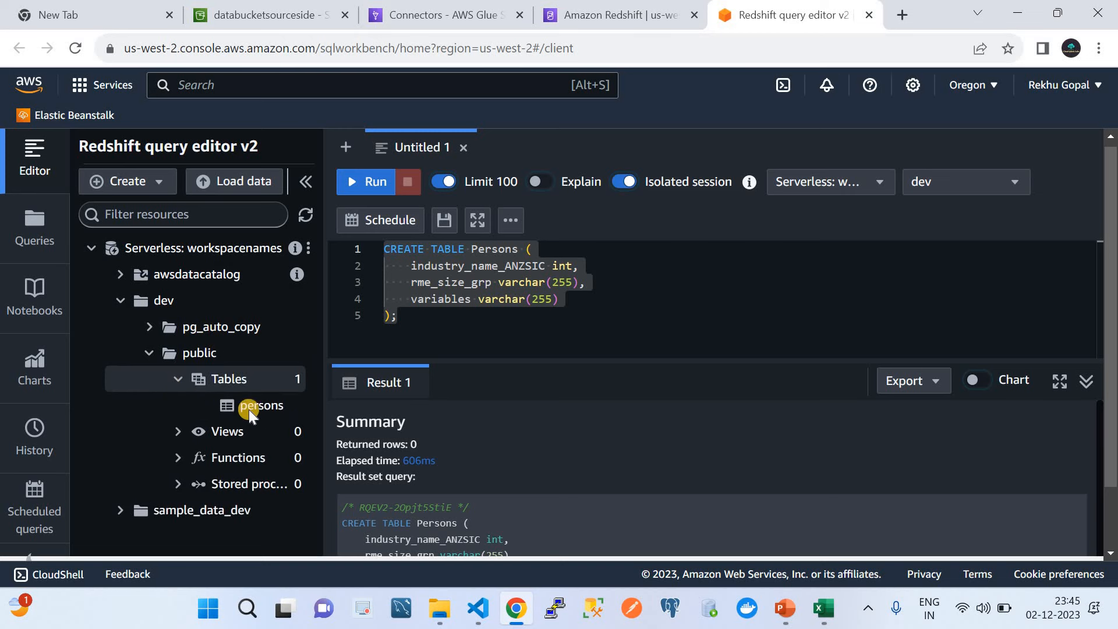
right_click(253, 410)
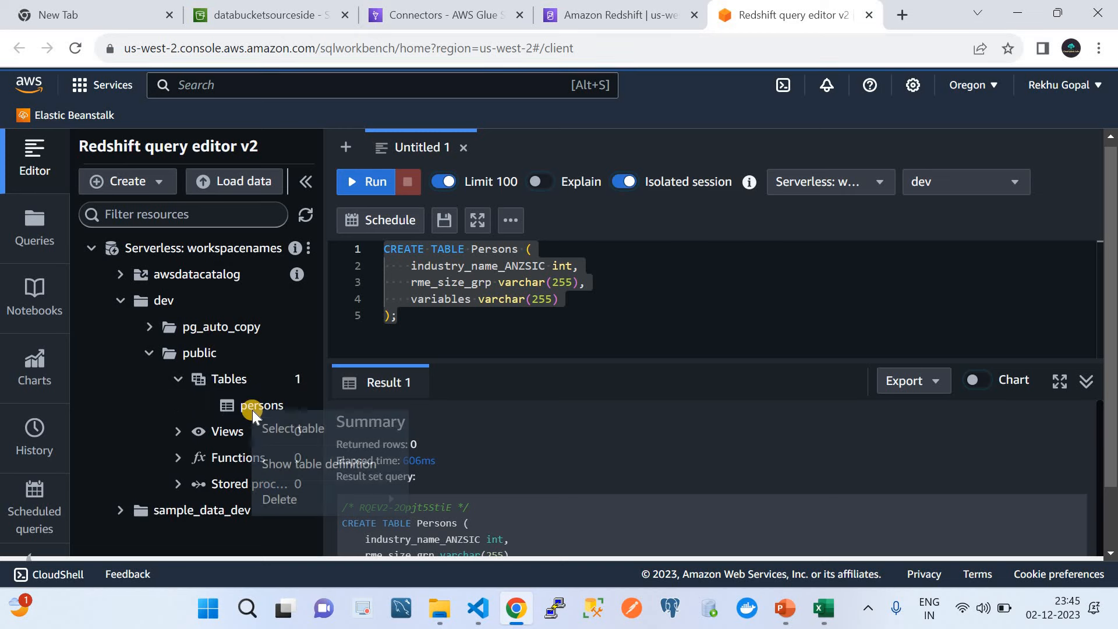
left_click(296, 430)
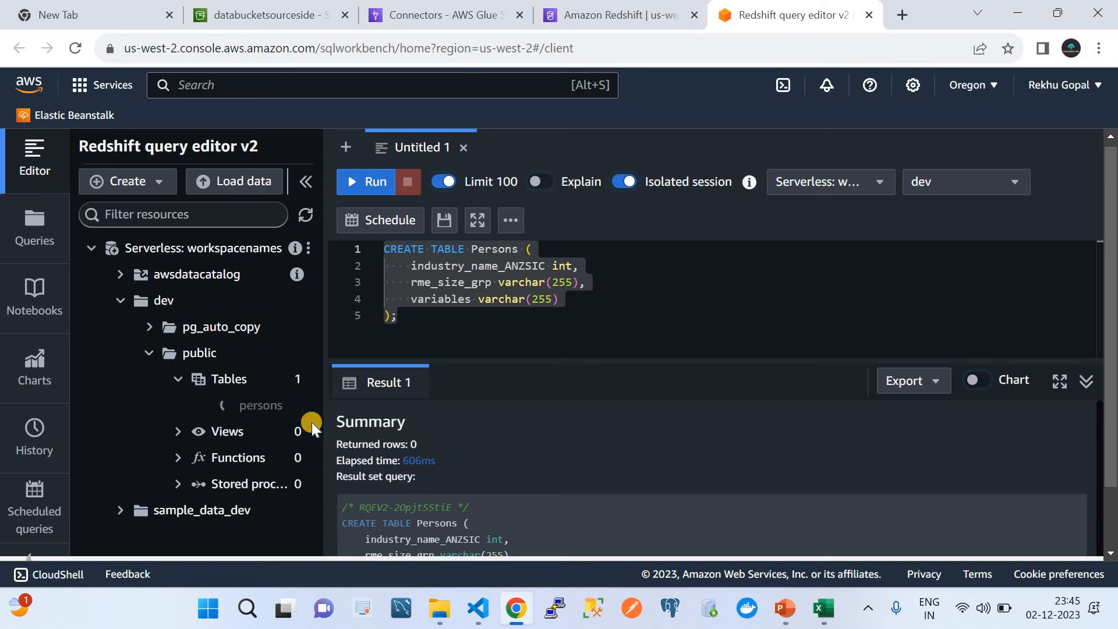
left_click(365, 186)
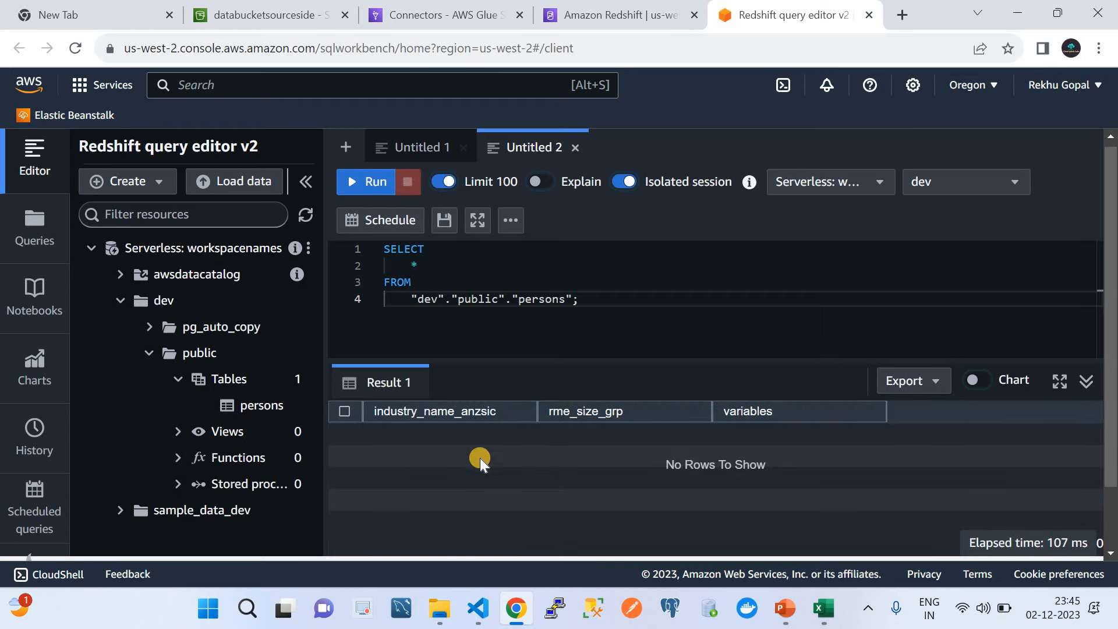
left_click(824, 608)
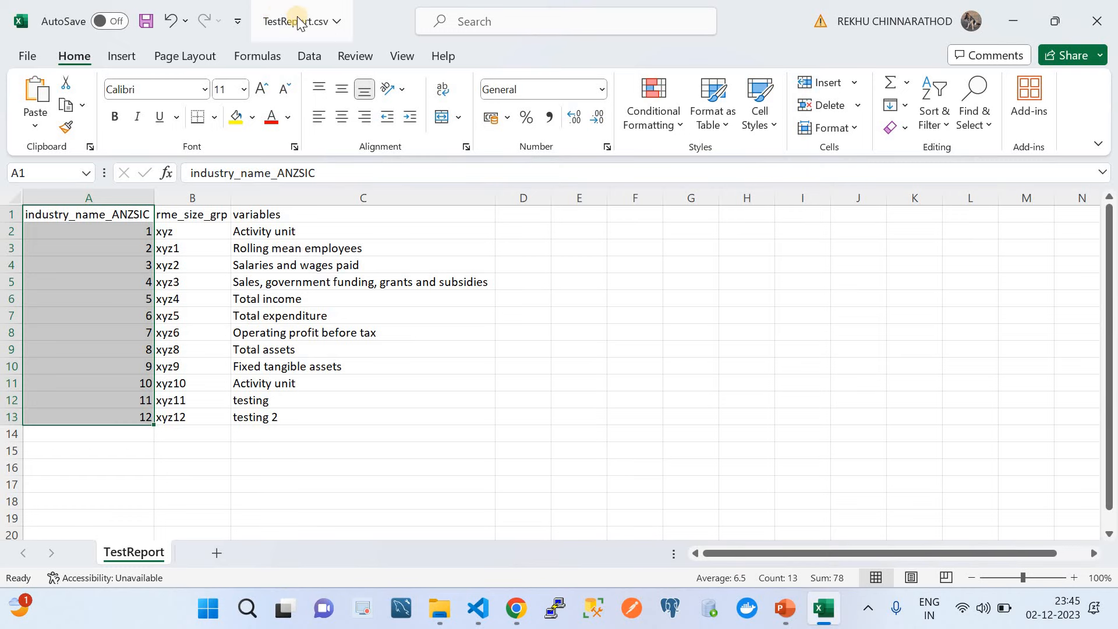
left_click(789, 624)
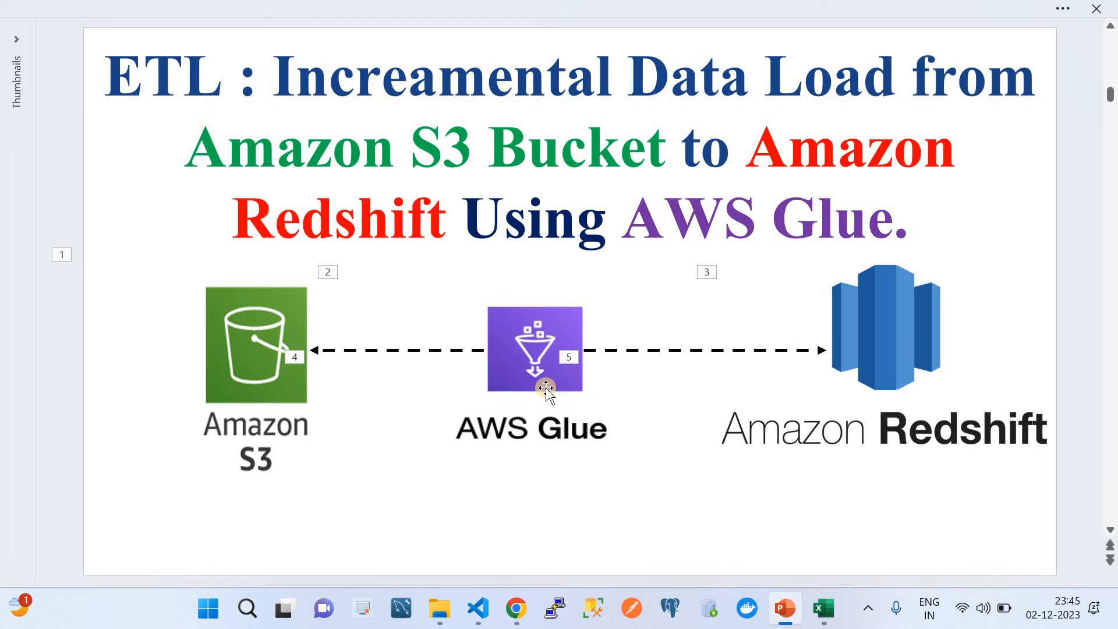
left_click(516, 609)
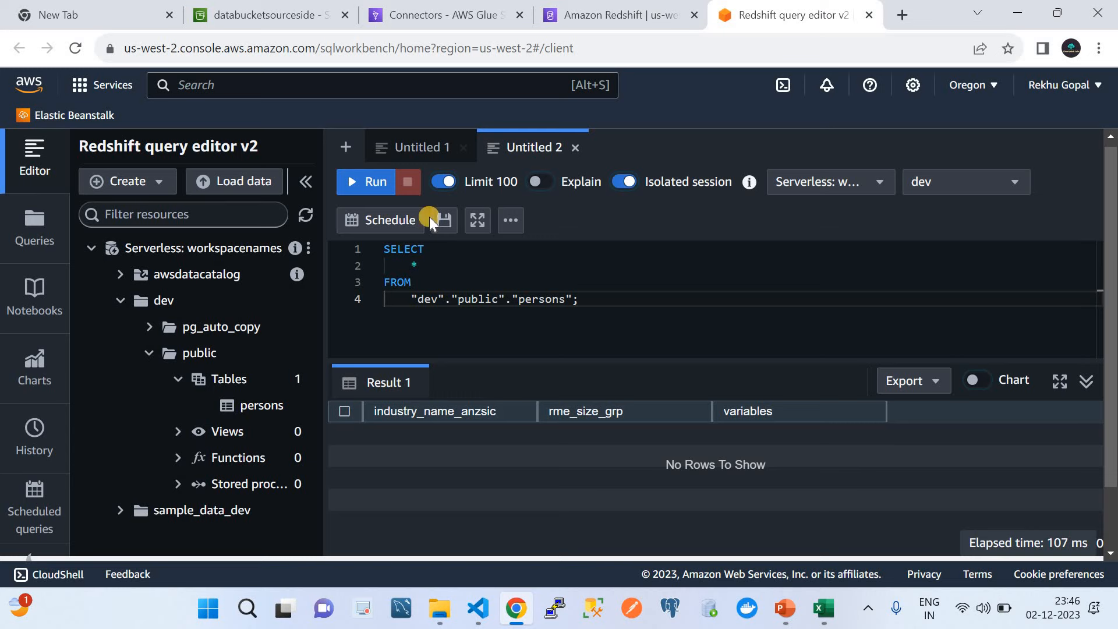
Step: Return to AWS Glue and open the Crawlers page listing the s3 crawler
left_click(413, 9)
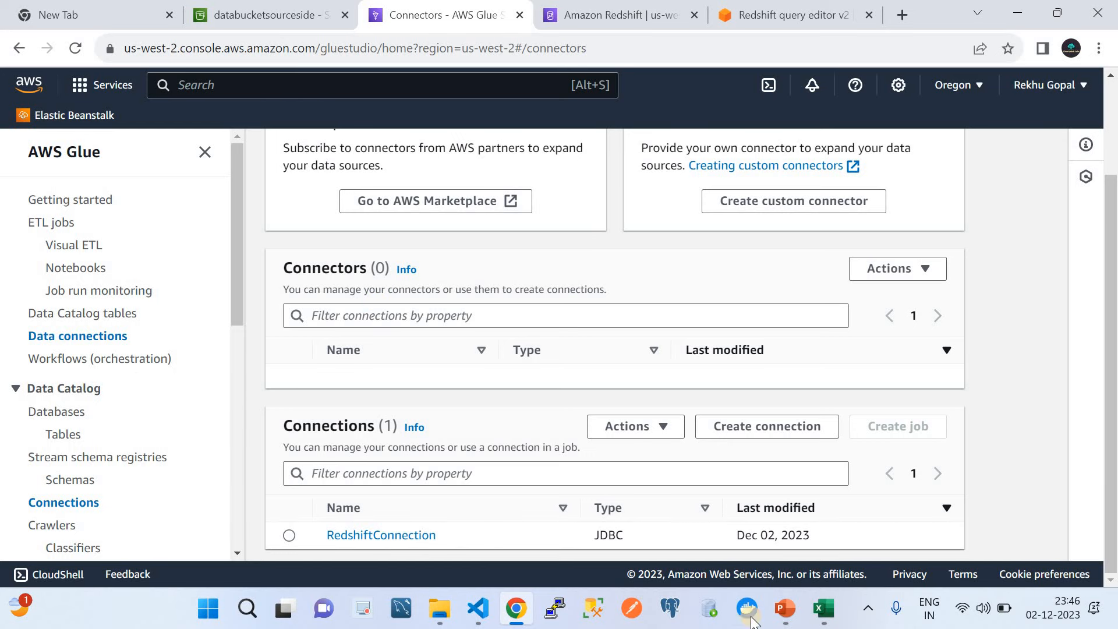
left_click(786, 609)
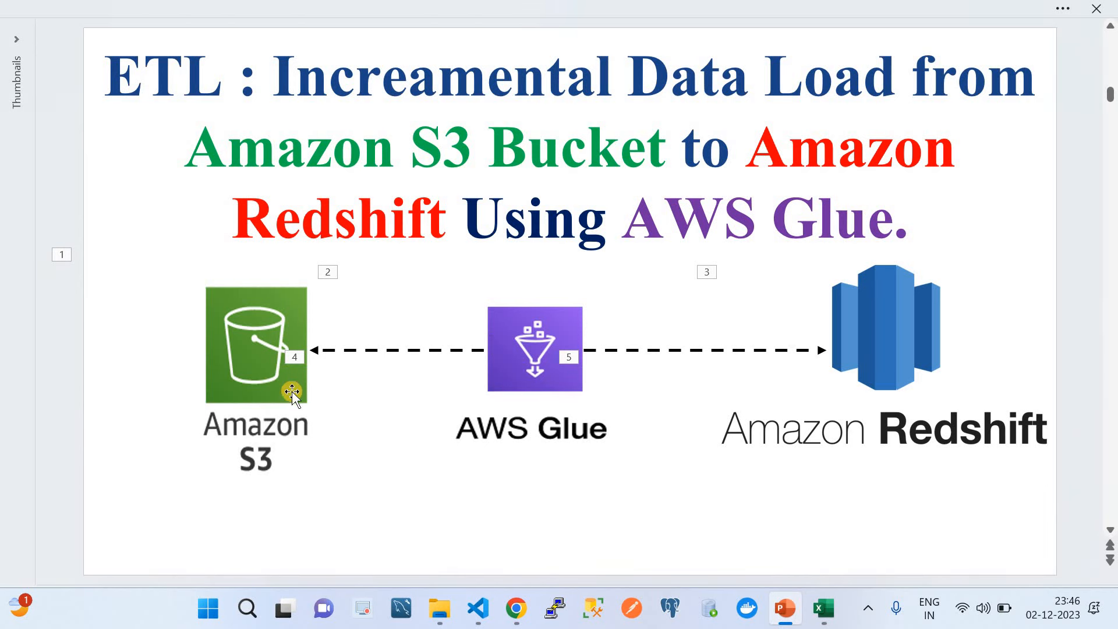
left_click(516, 608)
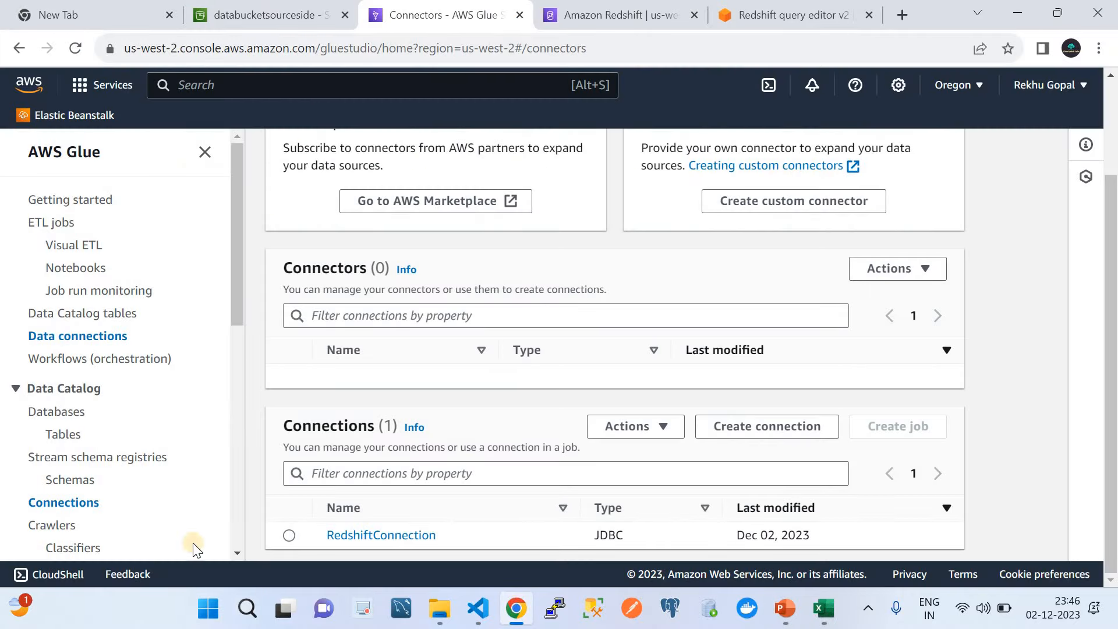
scroll(89, 481, "down", 1)
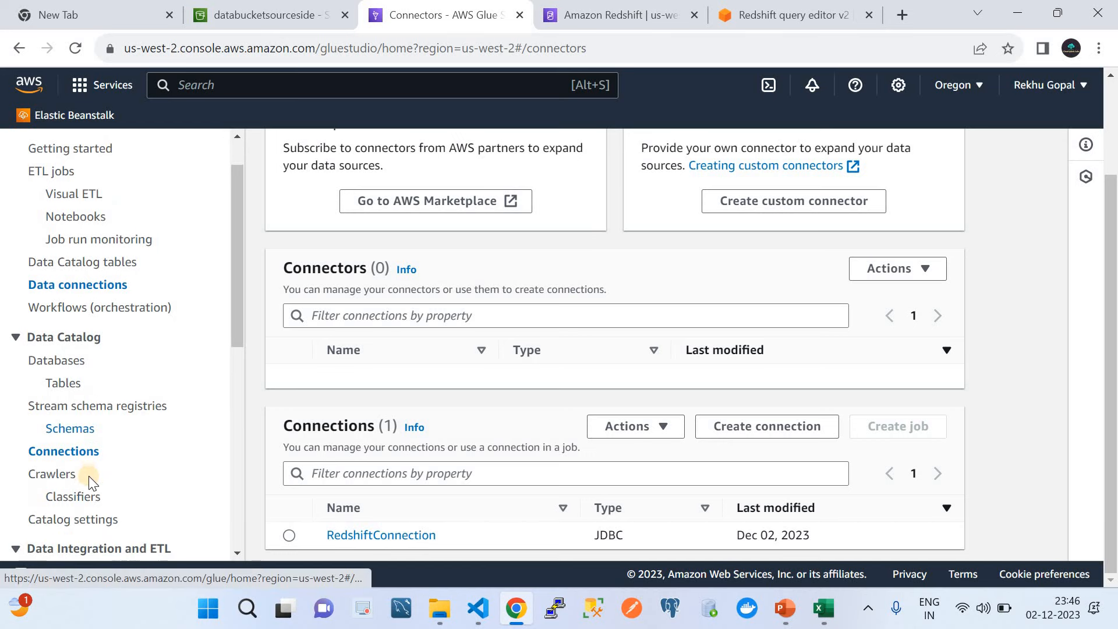
left_click(46, 473)
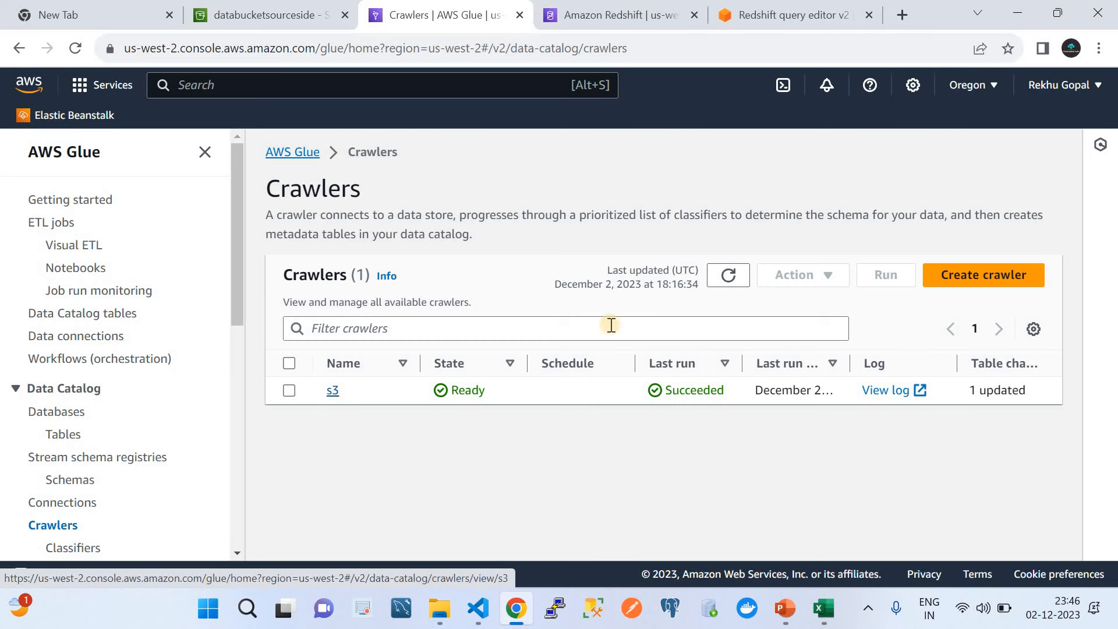
Step: Create a crawler named TESTs3, fixing a typo, and proceed to Choose data sources
left_click(958, 275)
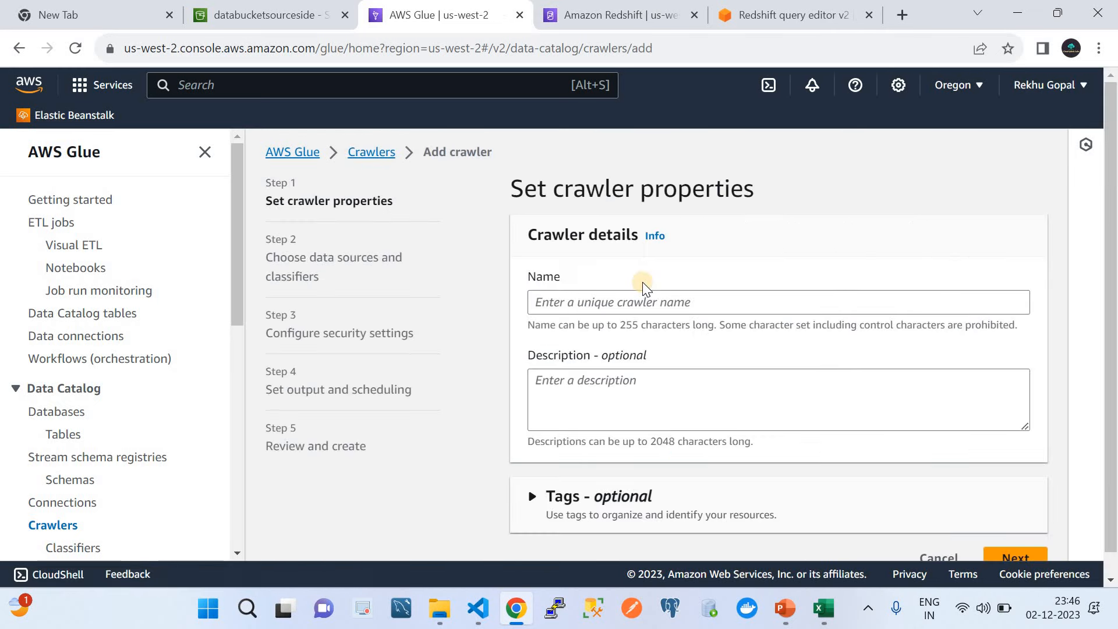
left_click(585, 303)
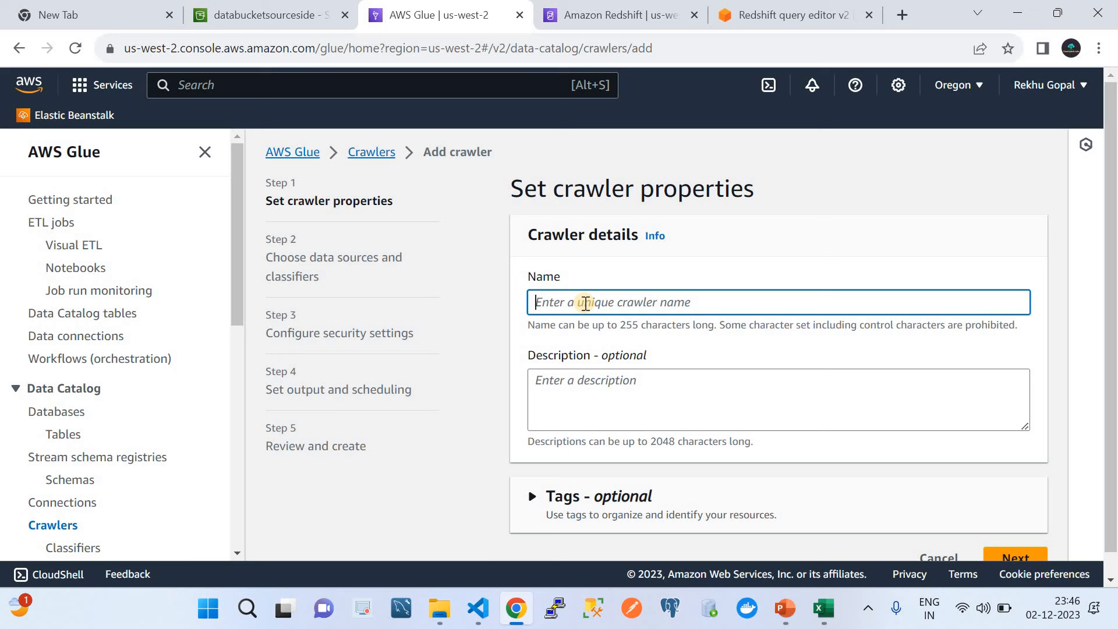
type("TEST")
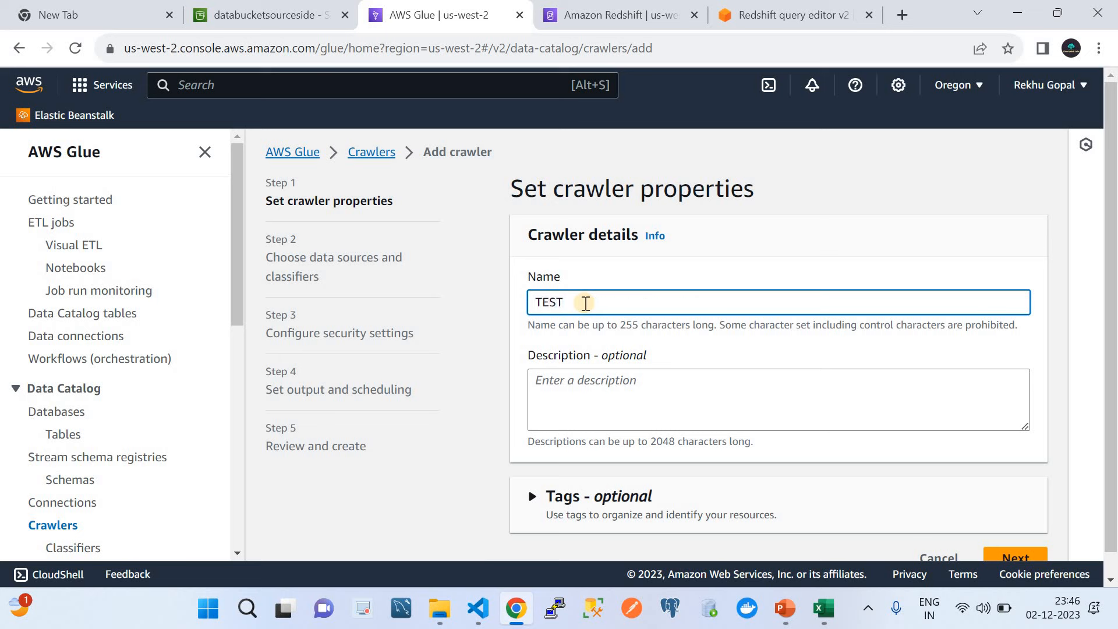
type("dEMO")
key("BackSpace")
key("BackSpace")
key("BackSpace")
key("BackSpace")
type("s3")
scroll(879, 303, "down", 1)
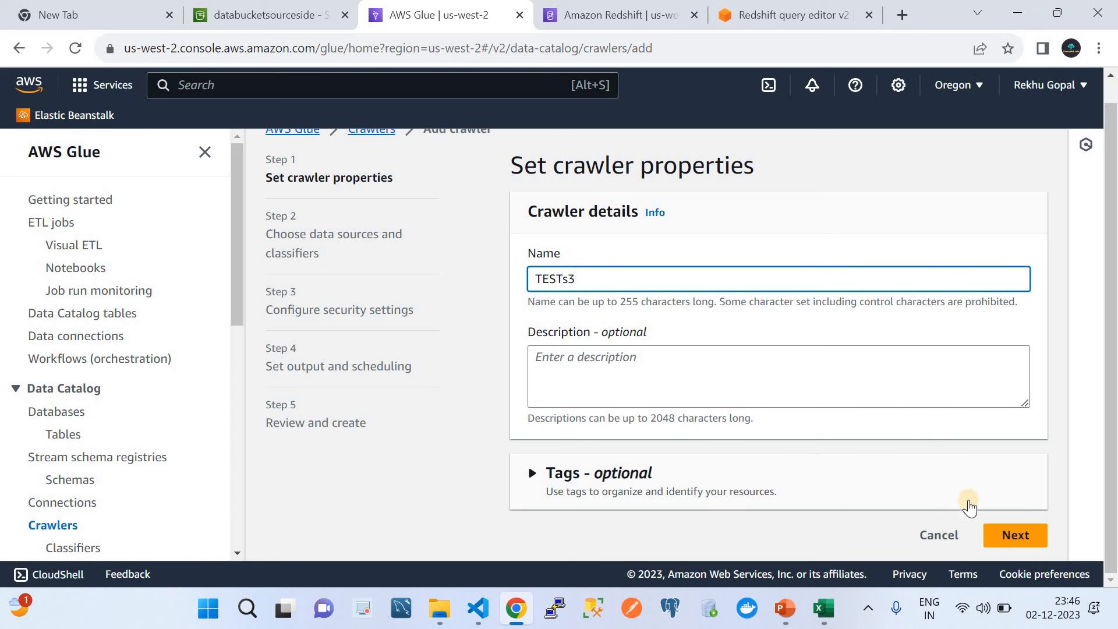
left_click(1025, 539)
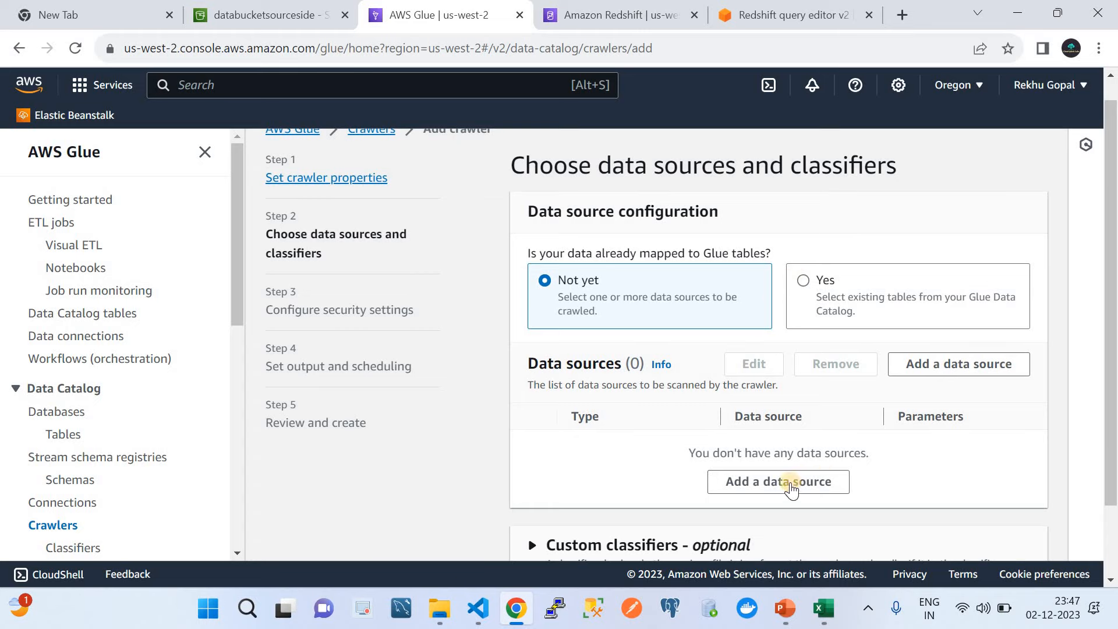
Step: Open the Add data source form and browse S3 buckets, checking the source bucket's objects
left_click(787, 489)
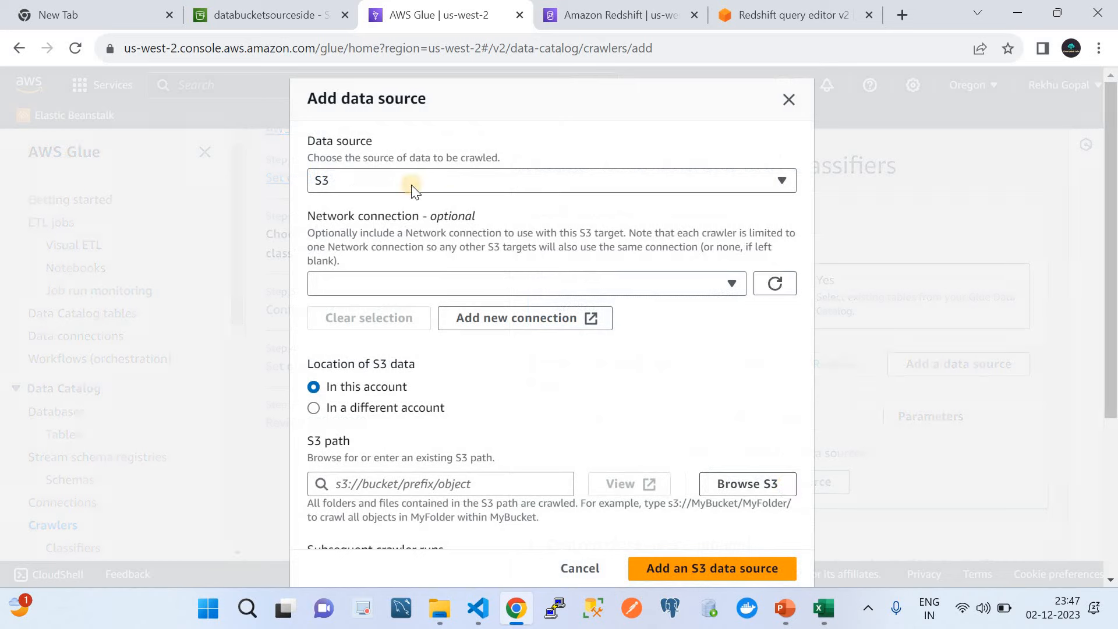
left_click(789, 99)
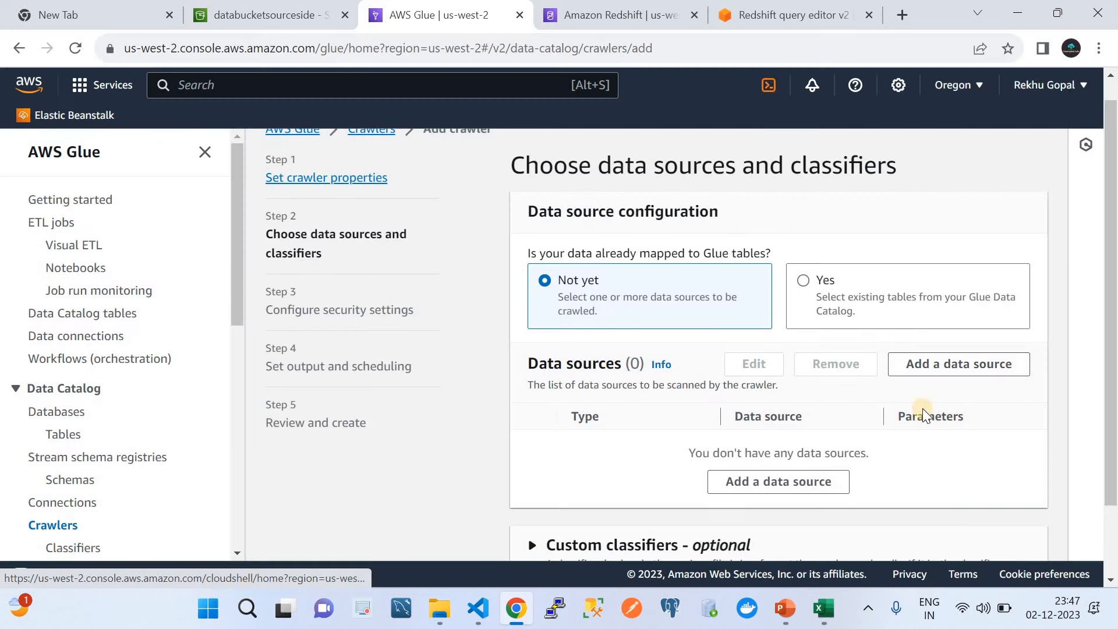
left_click(779, 479)
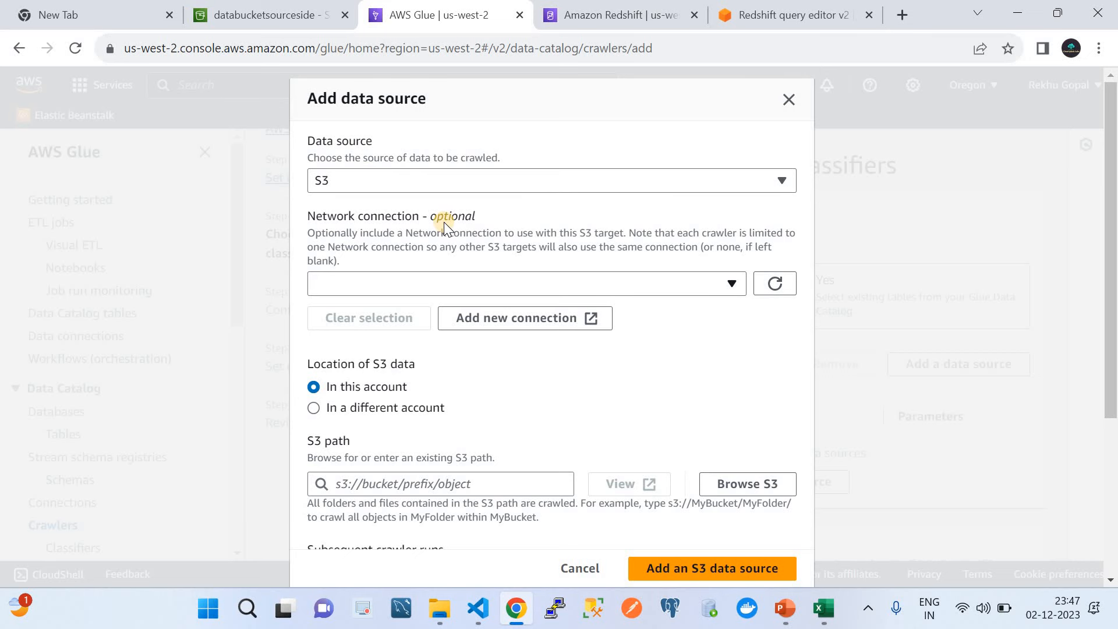
scroll(440, 369, "down", 3)
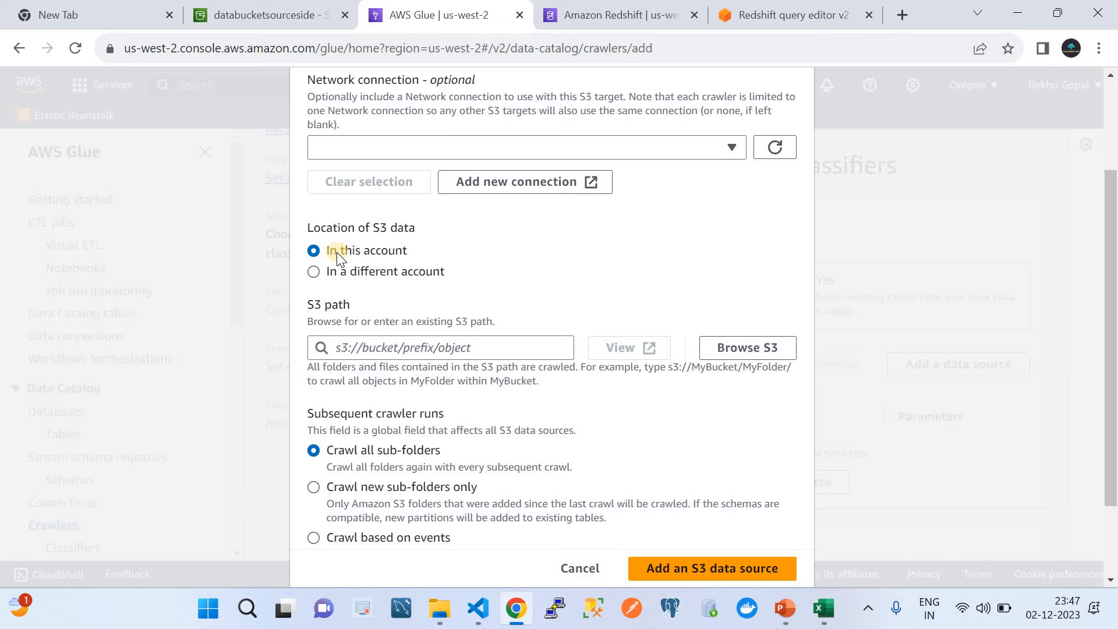
left_click(715, 351)
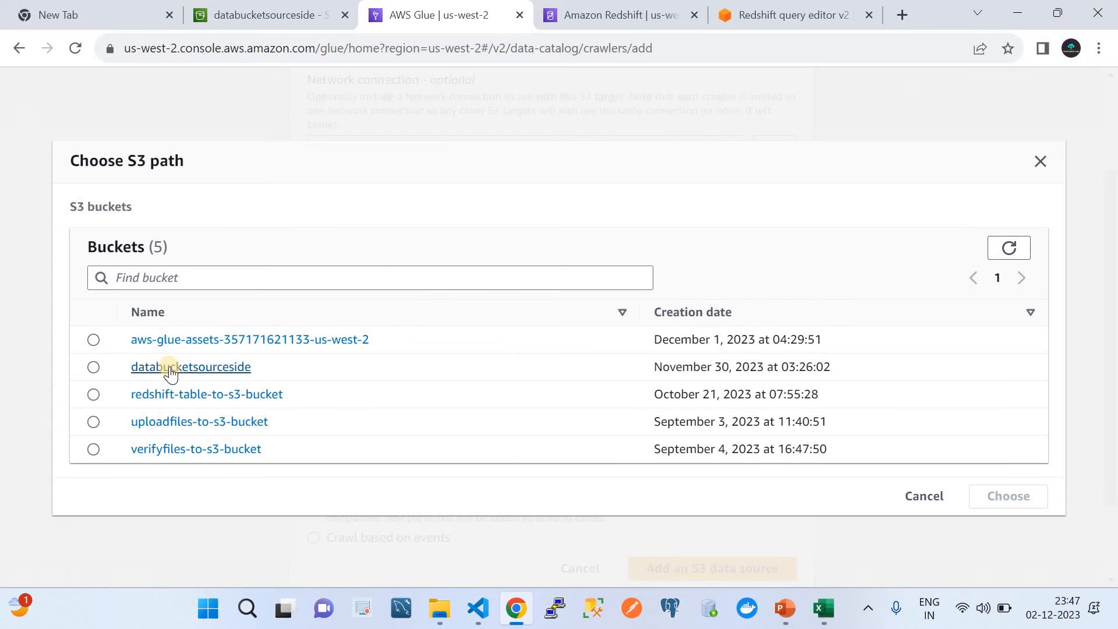
left_click(245, 18)
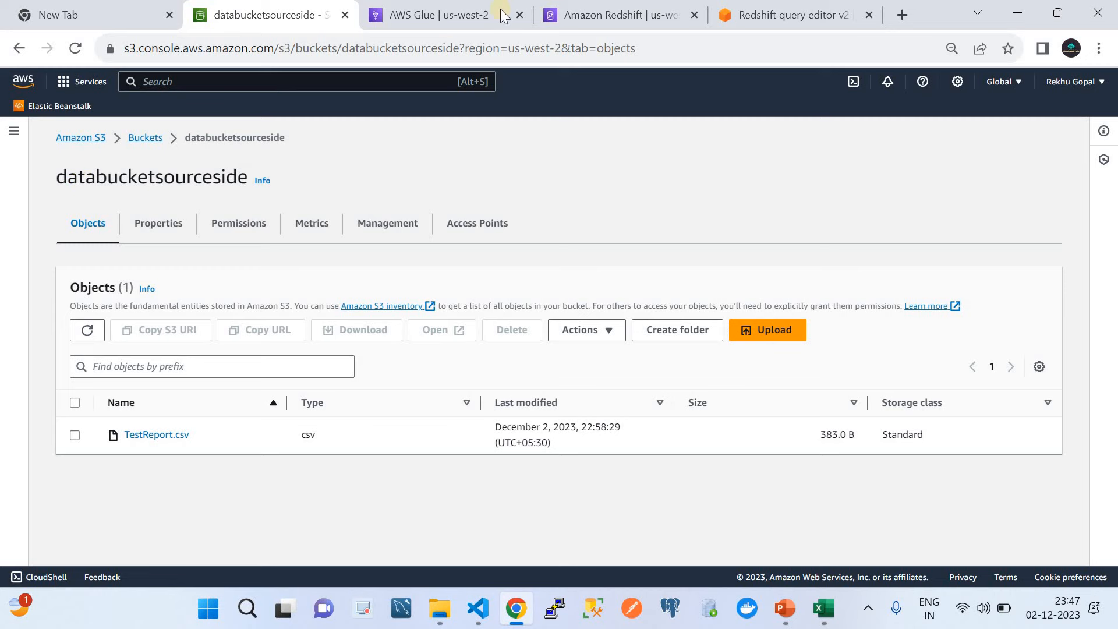
left_click(608, 12)
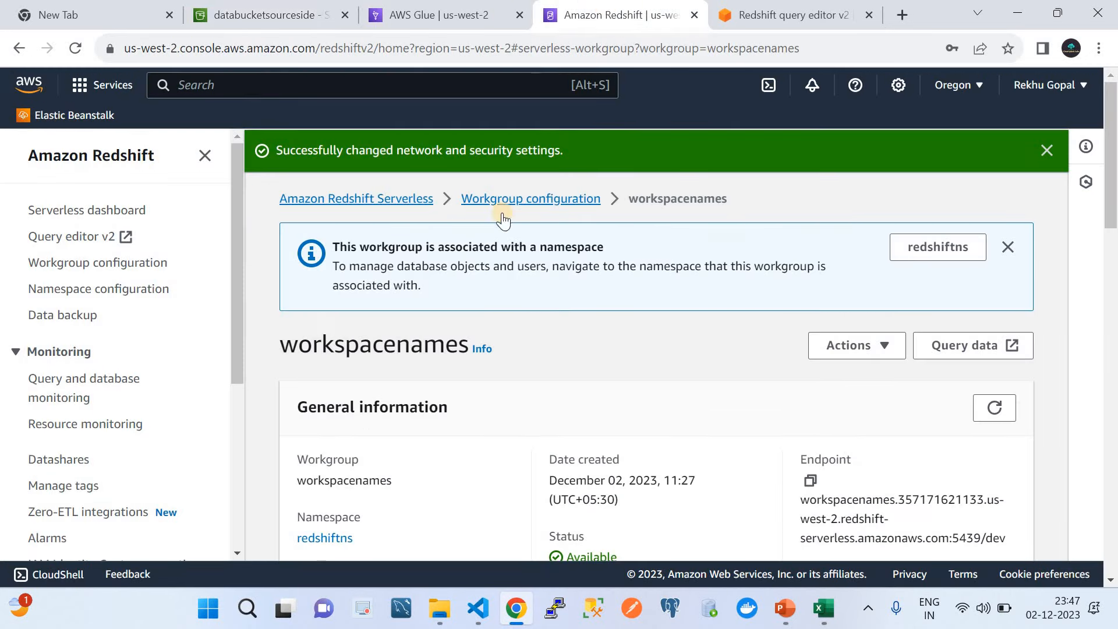
left_click(489, 18)
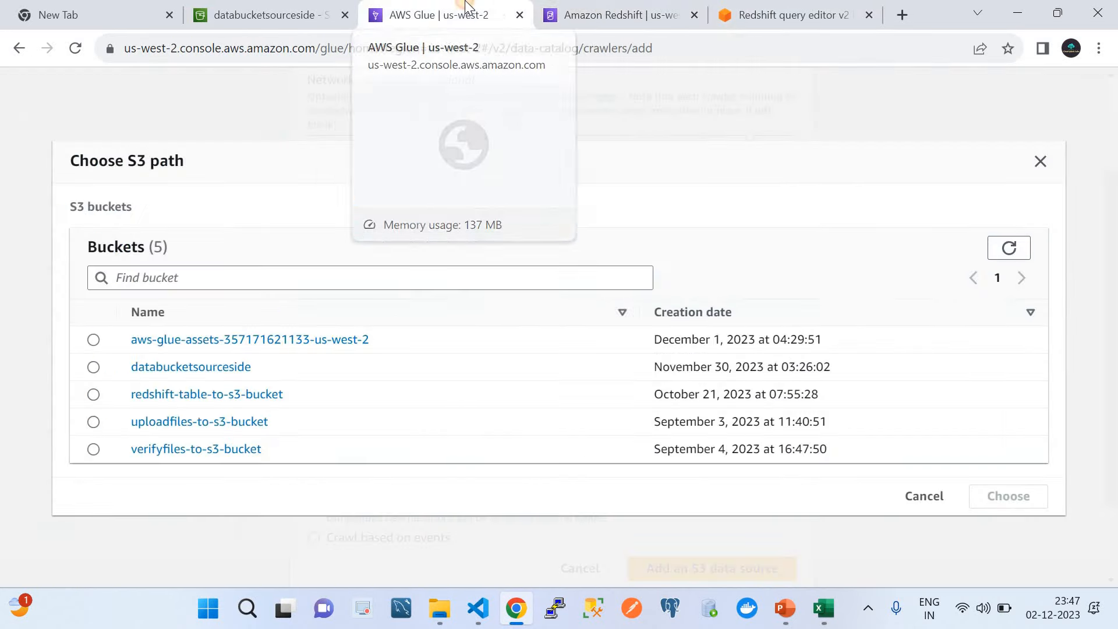
Step: Add s3://databucketsourceside/ as the S3 data source, recrawling all sub-folders
left_click(93, 367)
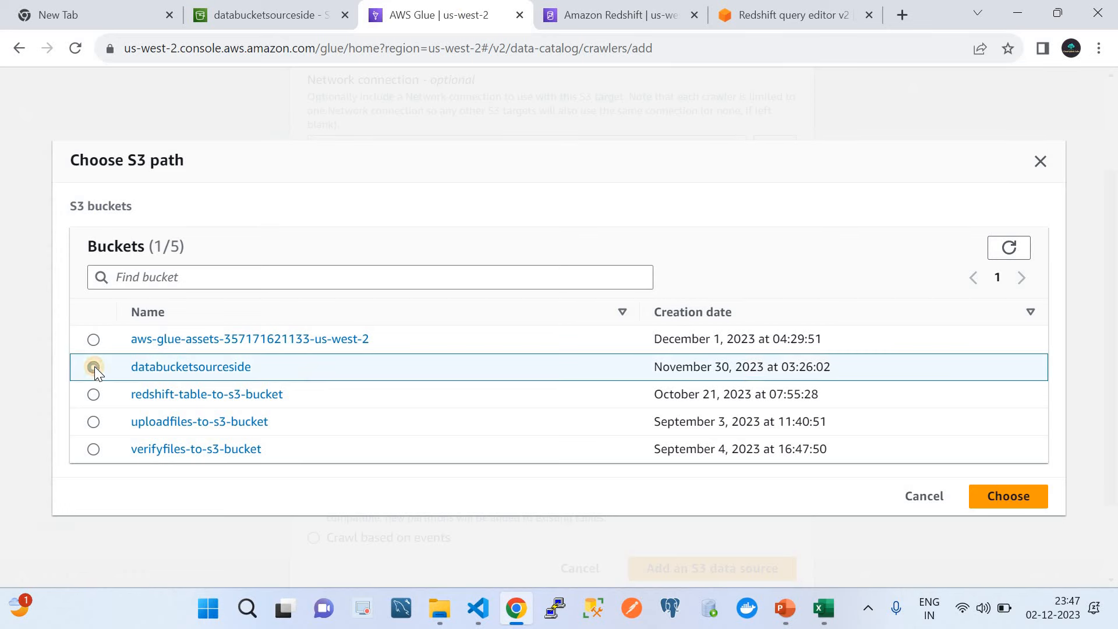
left_click(999, 498)
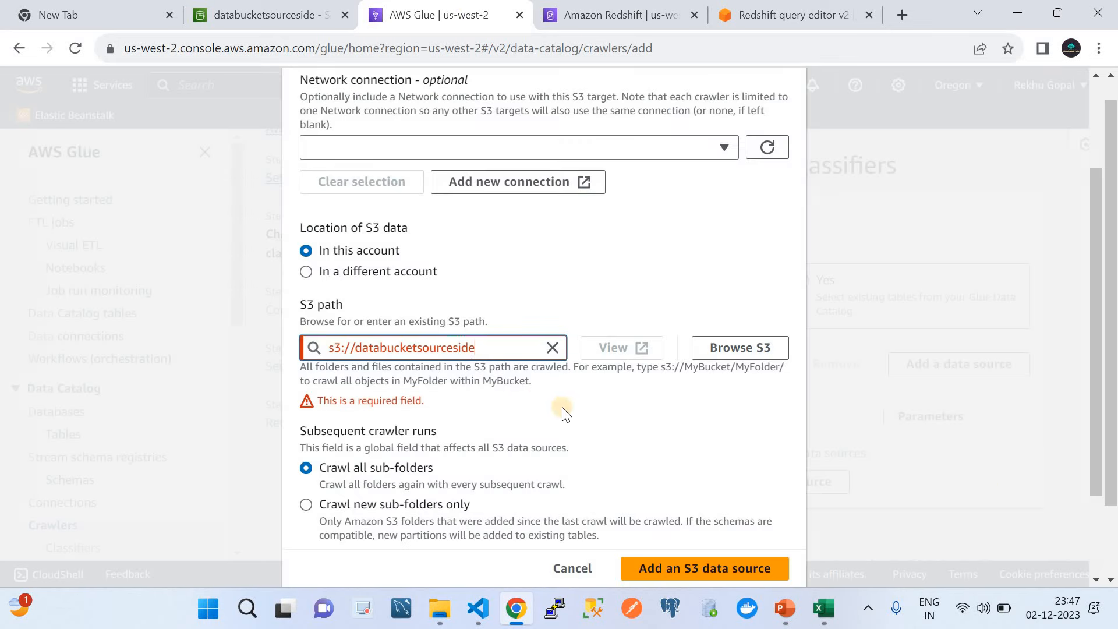
type("/")
scroll(541, 403, "down", 2)
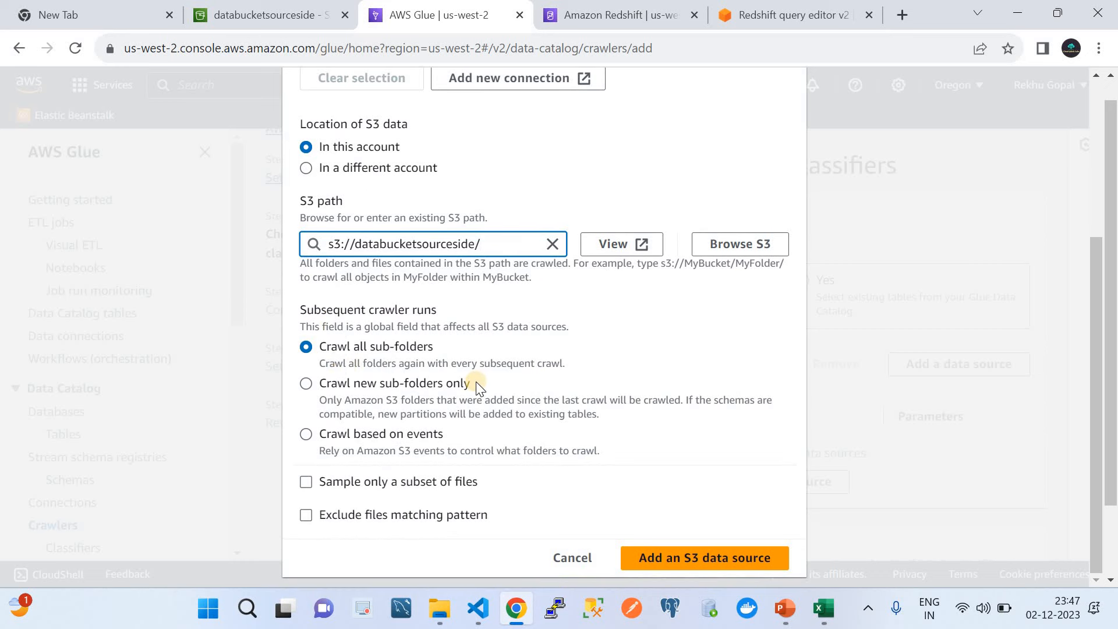
left_click(659, 557)
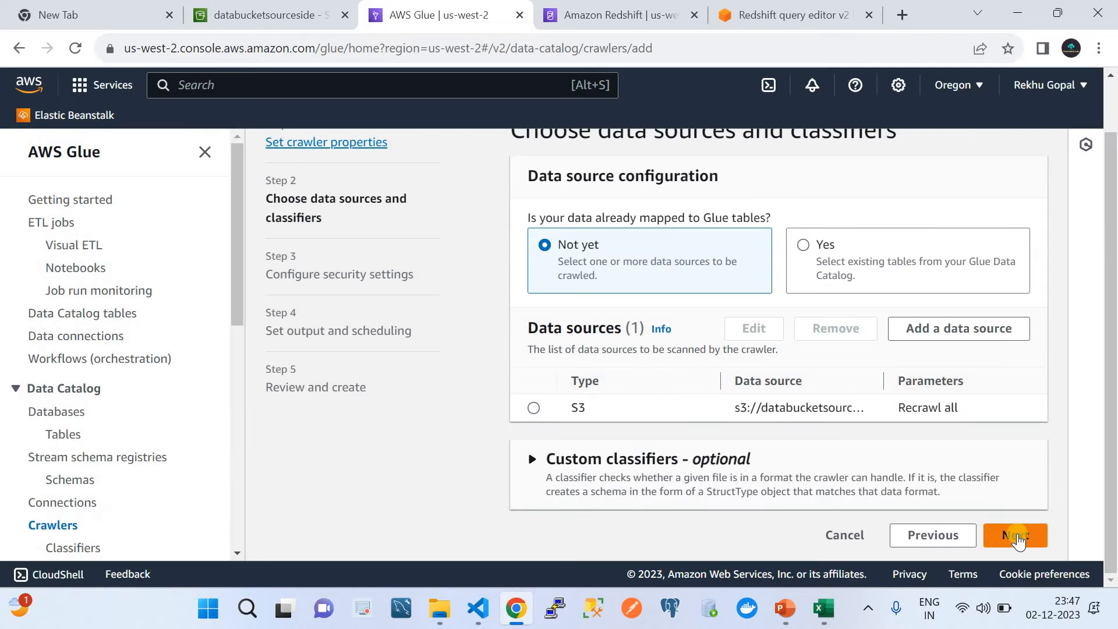
Step: Move to security settings and choose ETLlambdaAccessRole as the crawler's existing IAM role
left_click(1018, 535)
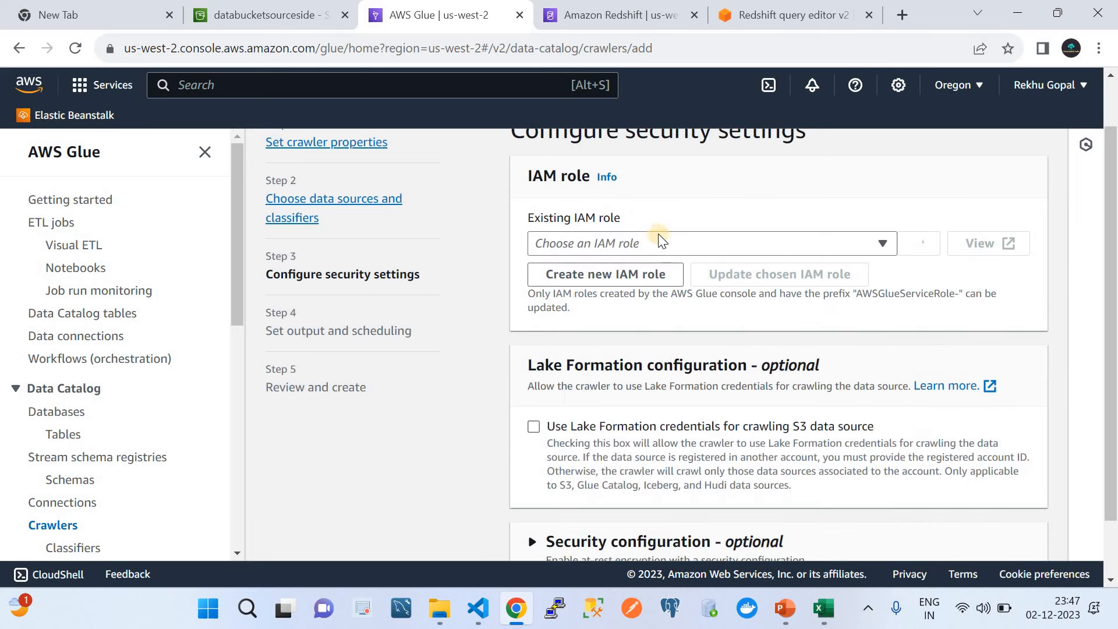
left_click(648, 245)
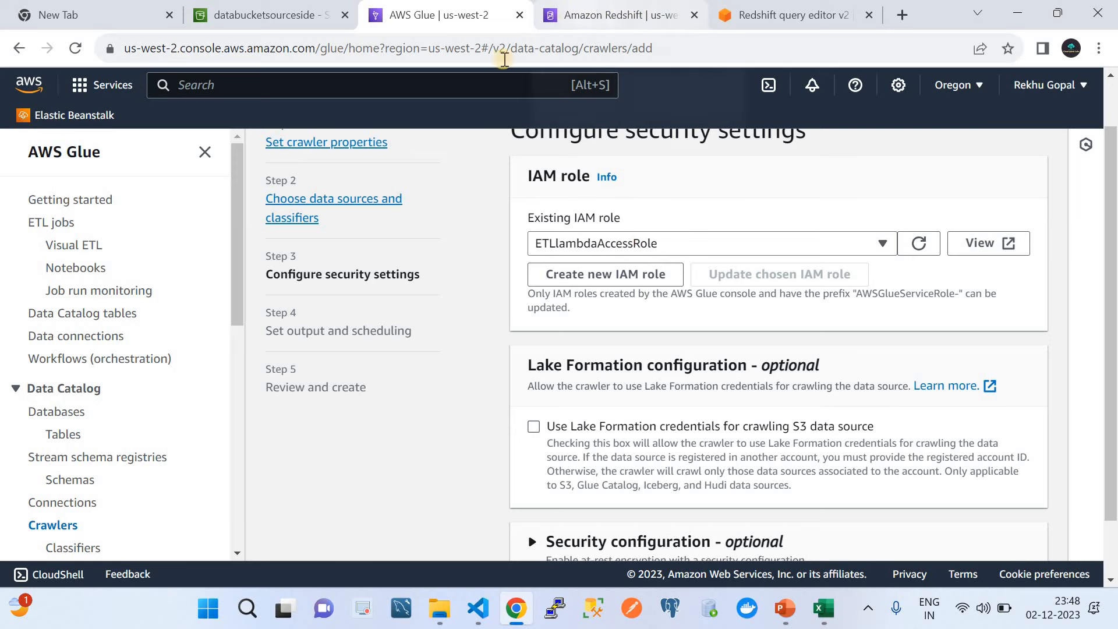
left_click(428, 90)
Step: Open the IAM console in a separate browser tab next to the Glue crawler setup
type("iam")
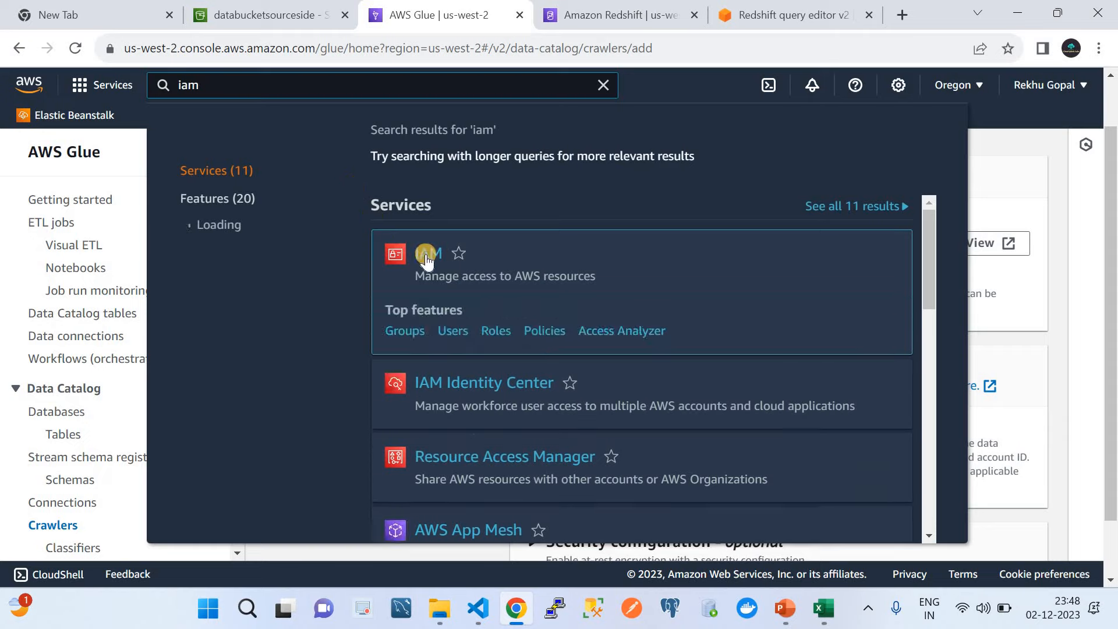
right_click(428, 255)
left_click(458, 268)
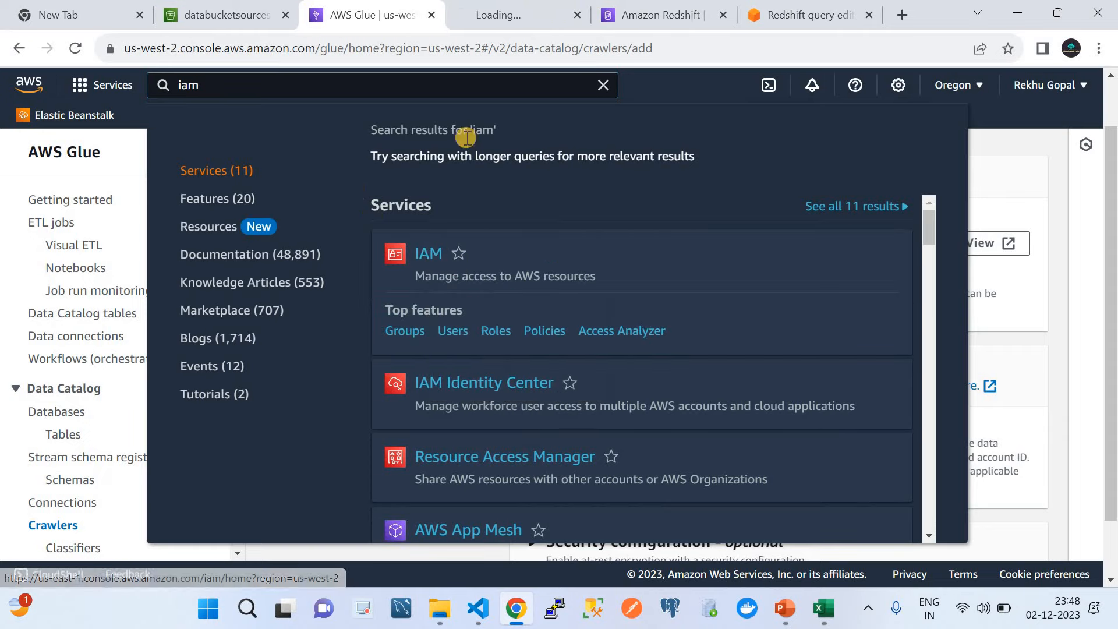
left_click(479, 8)
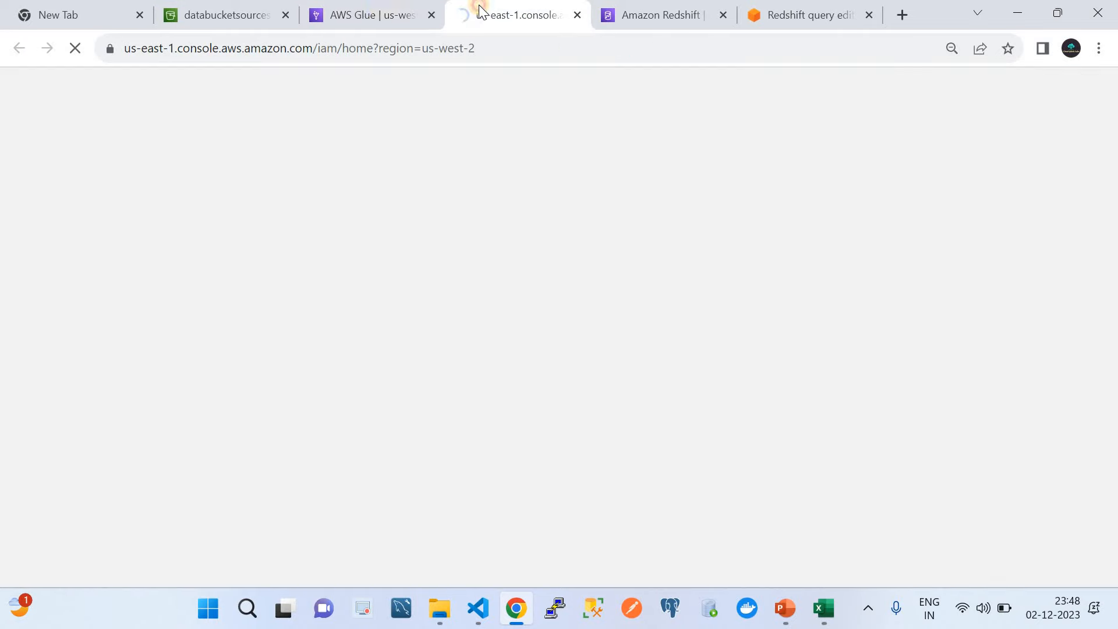
left_click(367, 12)
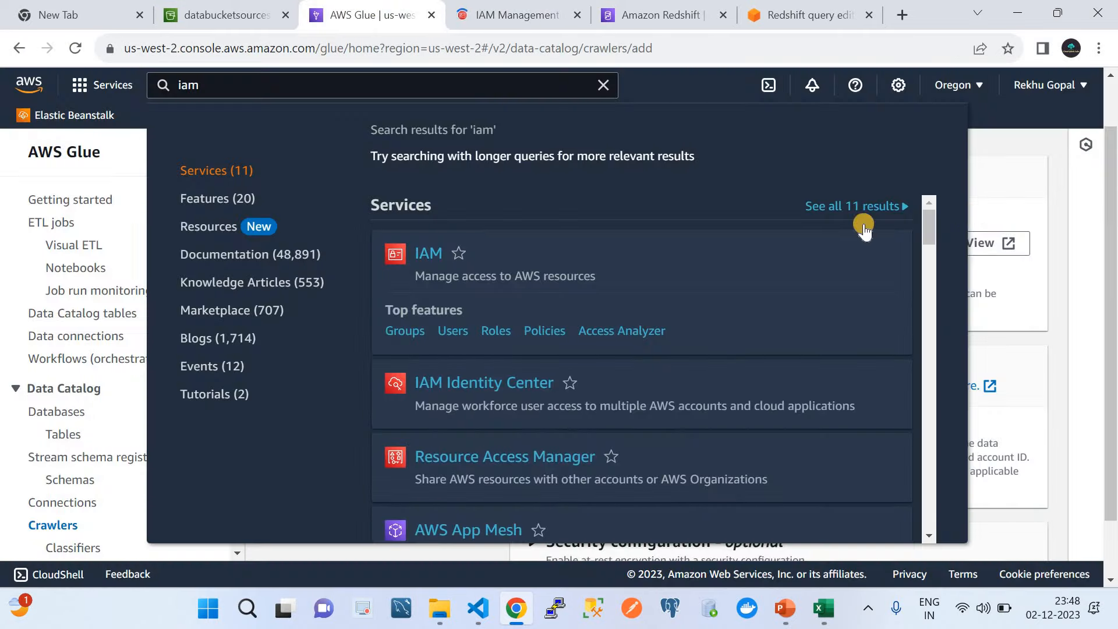
left_click(1011, 148)
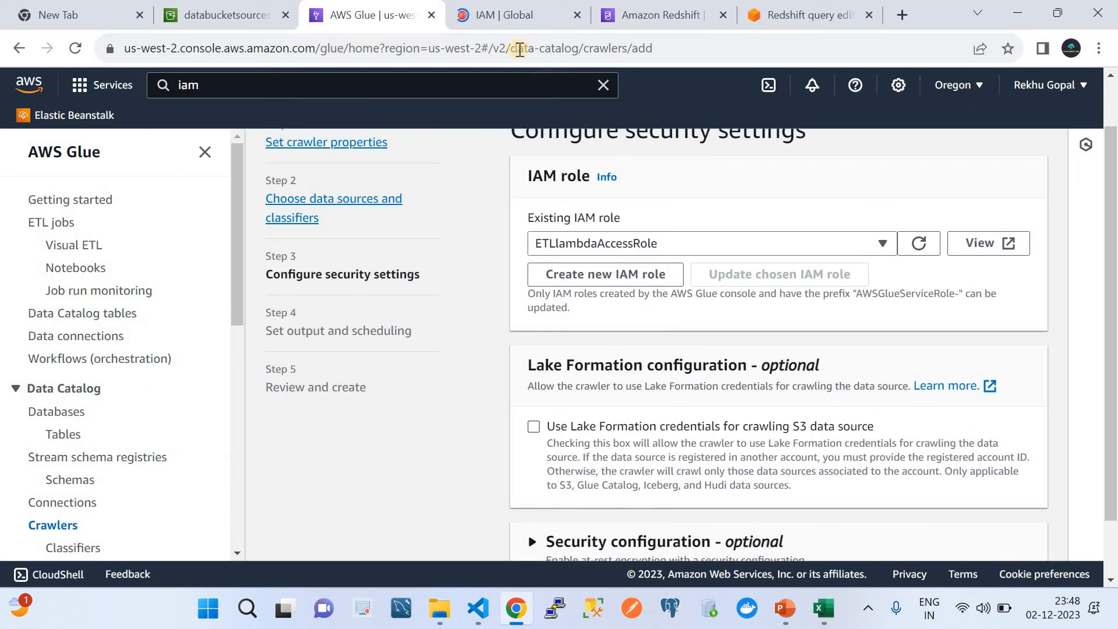
left_click(500, 23)
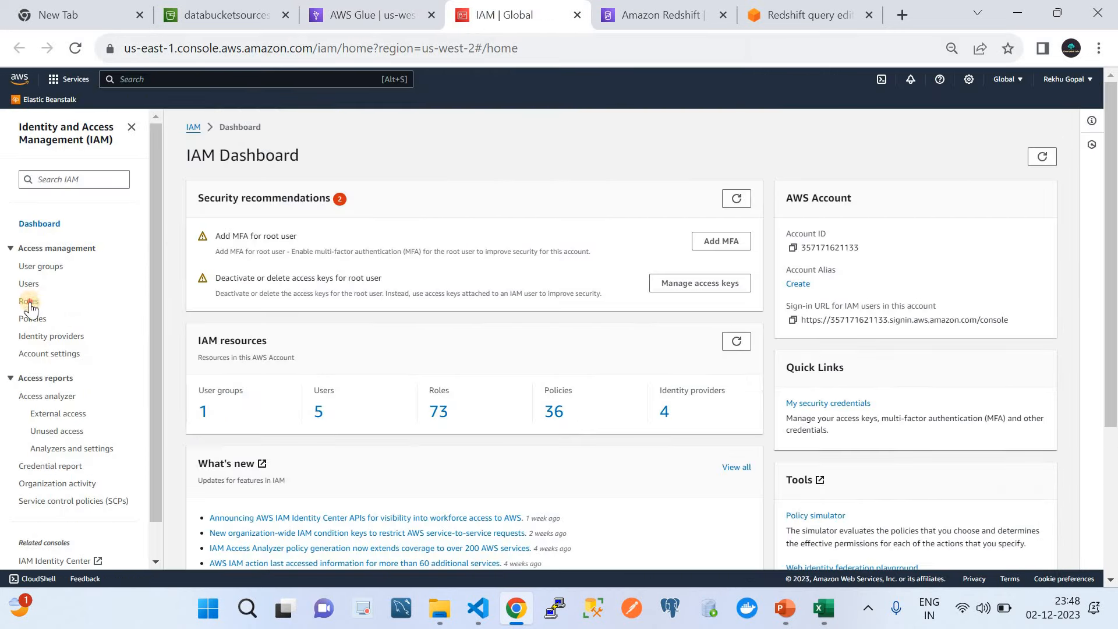
Step: Filter IAM roles by 'etl' and open ETLlambdaAccessRole
left_click(29, 301)
left_click(262, 200)
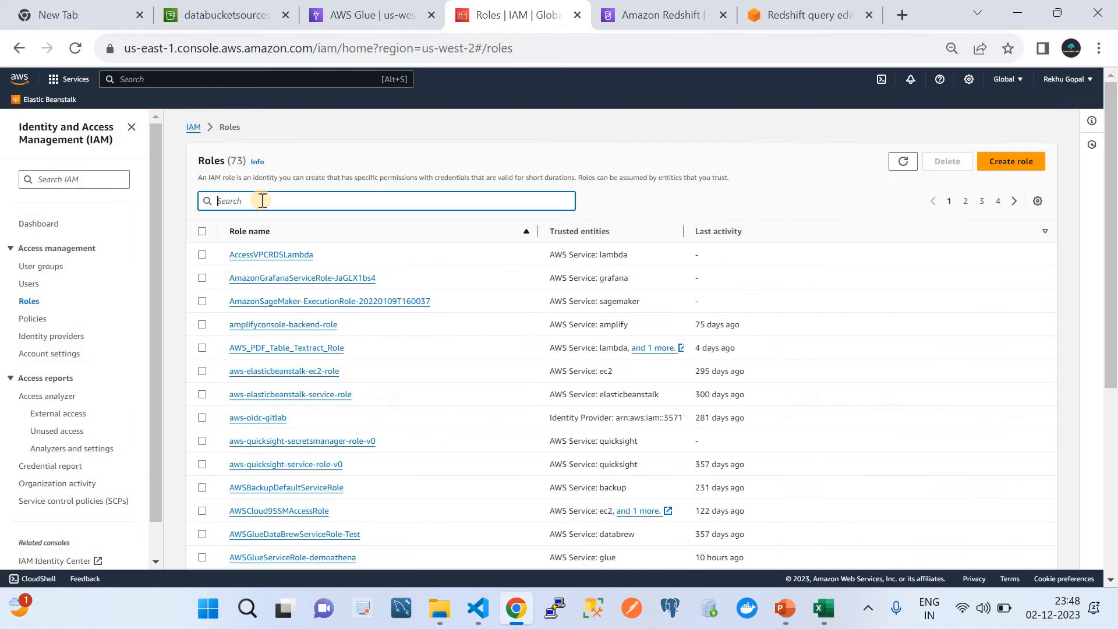
type("etlk")
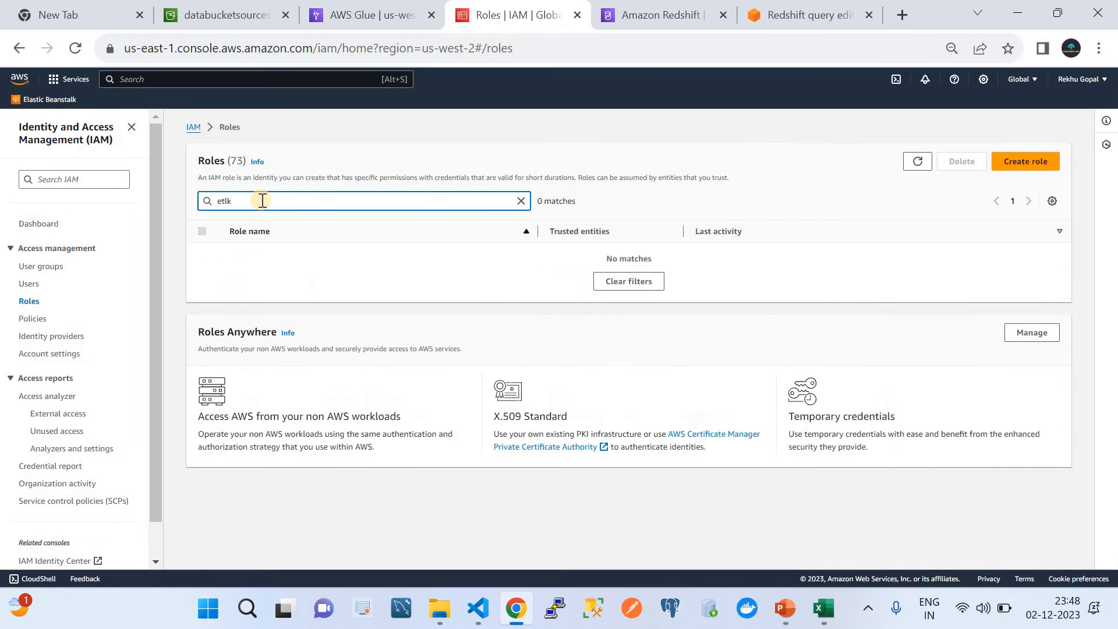
key("BackSpace")
left_click(268, 279)
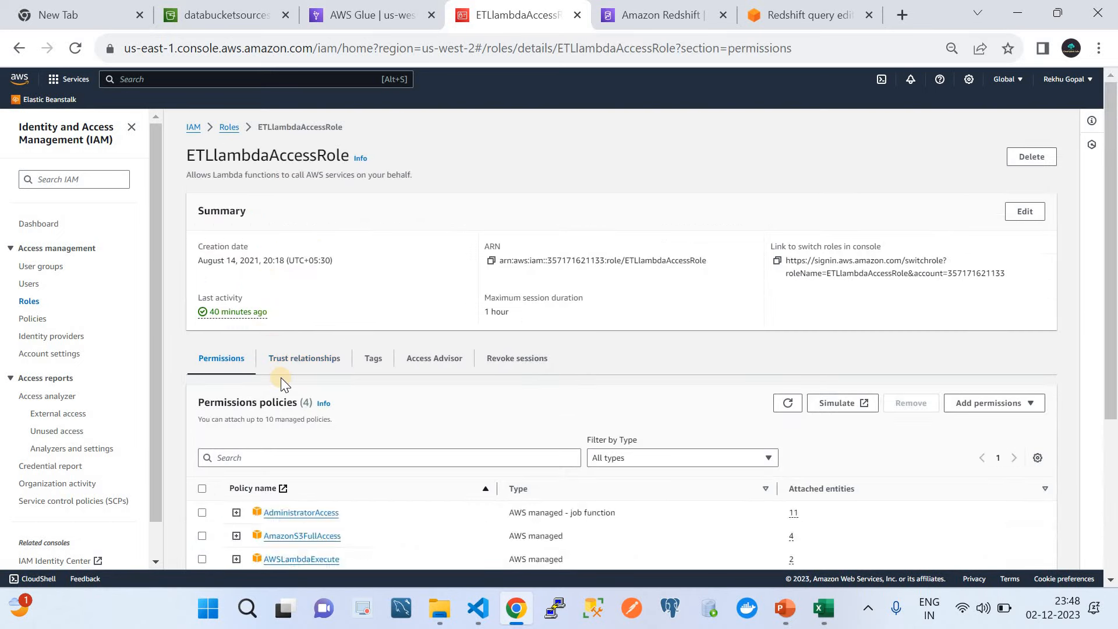
scroll(281, 378, "down", 3)
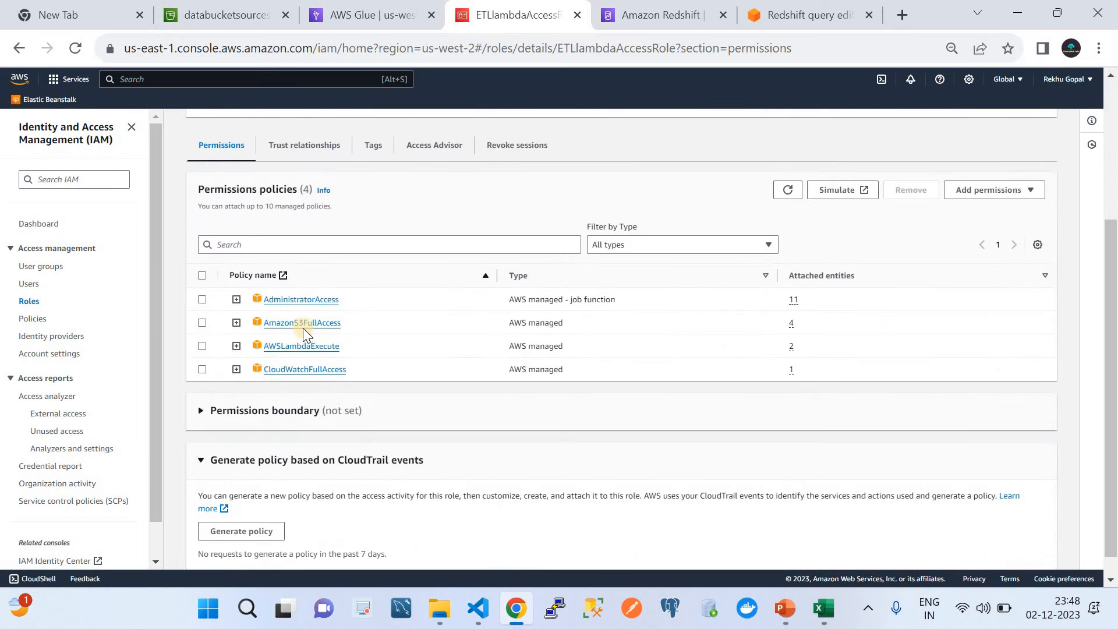
scroll(330, 378, "up", 1)
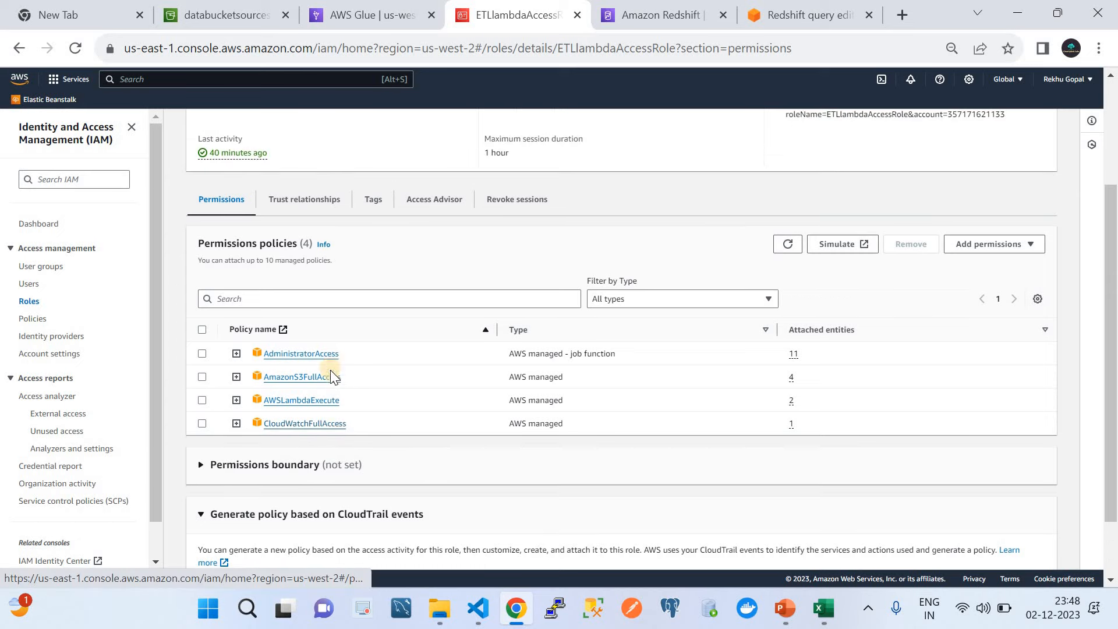
Step: Confirm the role's trust policy lists redshift.amazonaws.com and glue.amazonaws.com, then return to Glue
left_click(298, 201)
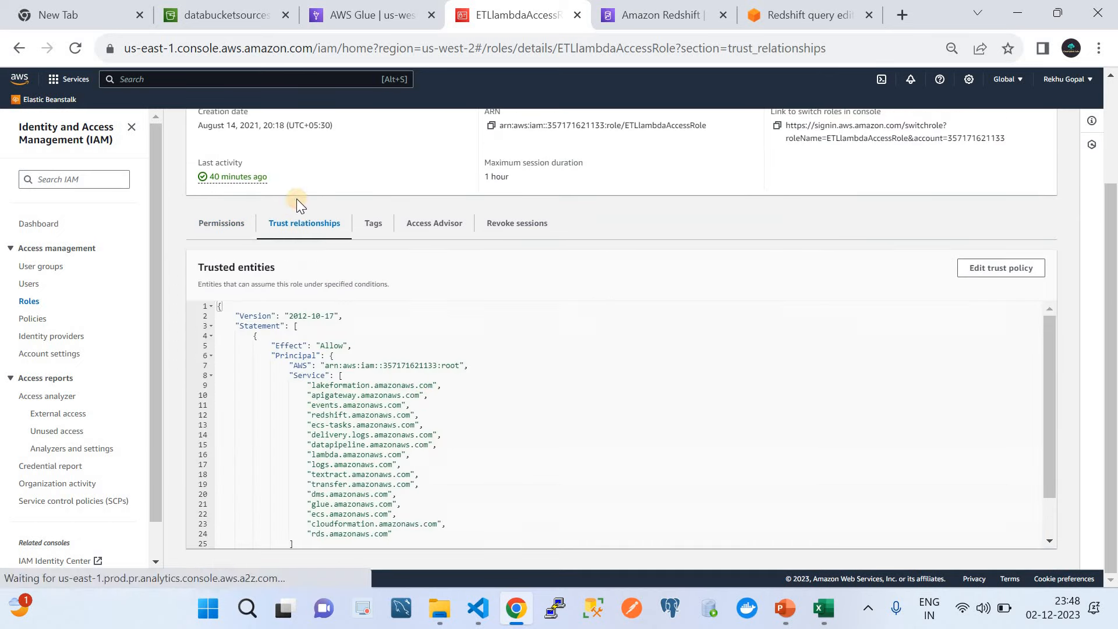
scroll(444, 437, "down", 2)
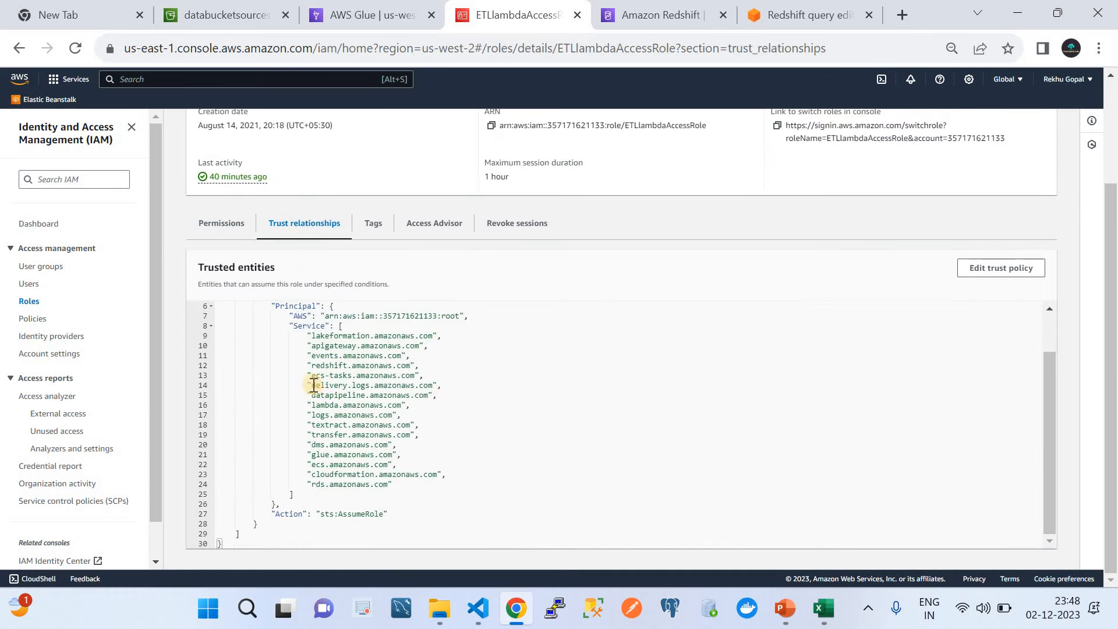
double_click(323, 365)
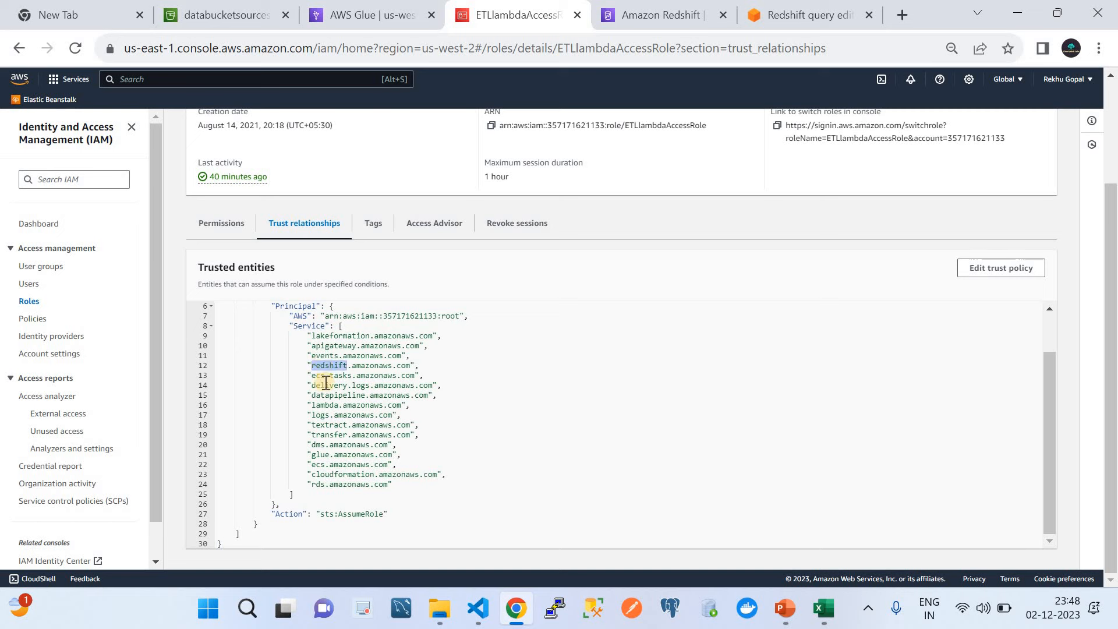
double_click(323, 455)
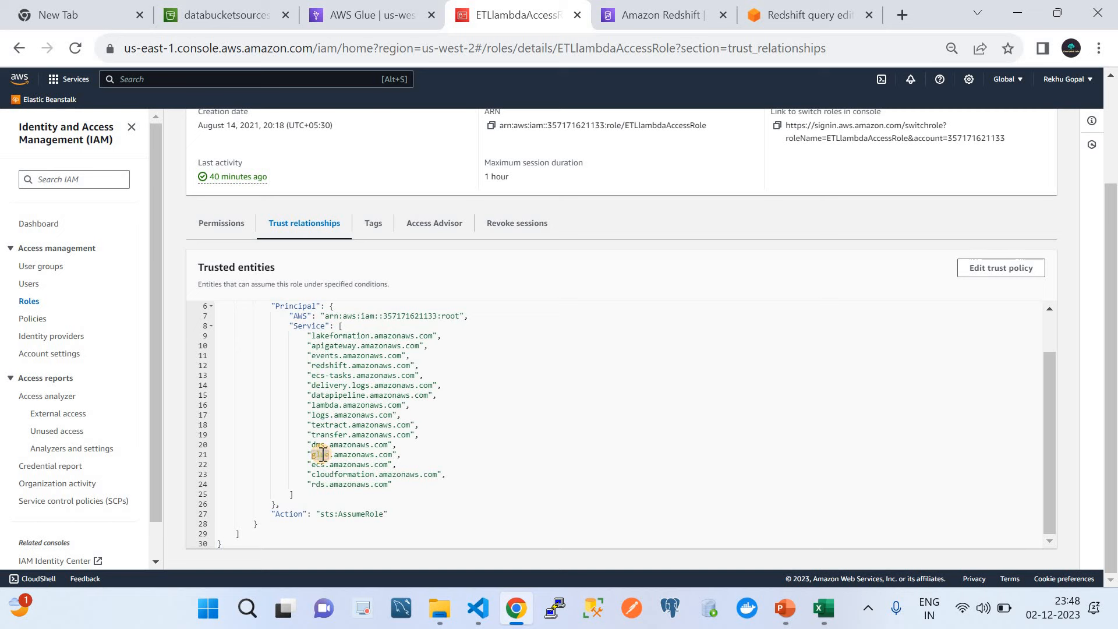
scroll(356, 392, "up", 1)
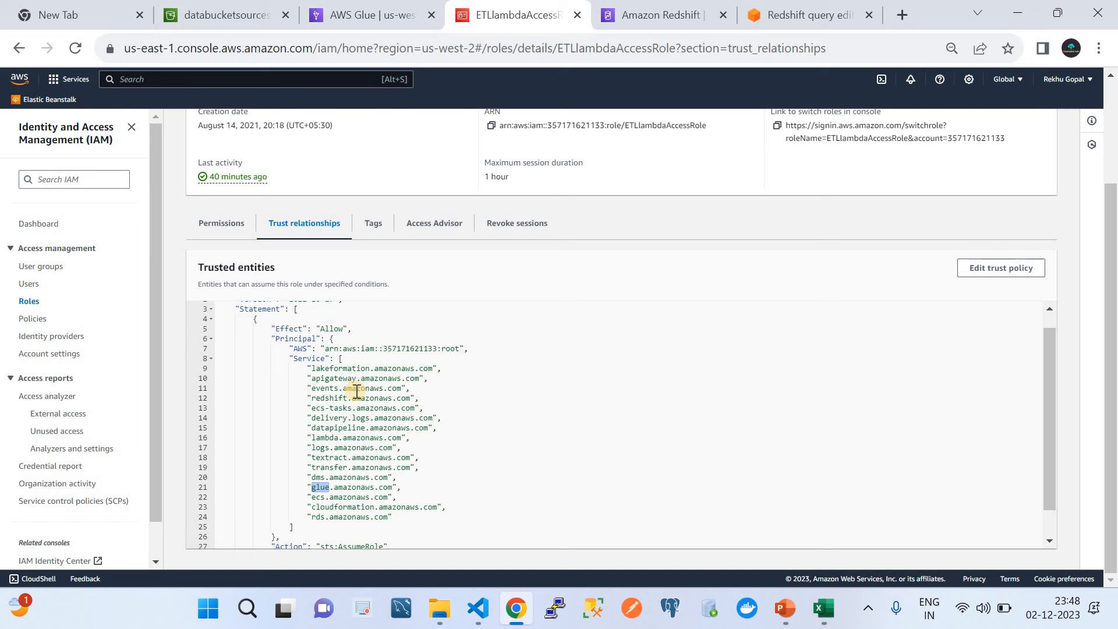
scroll(356, 391, "down", 1)
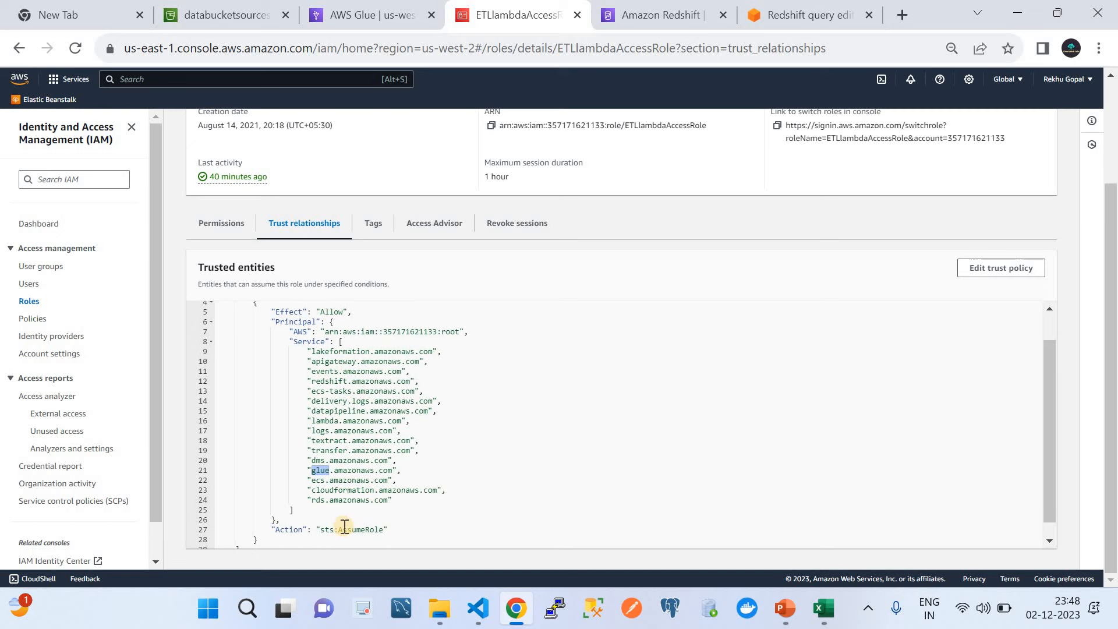
scroll(344, 527, "up", 1)
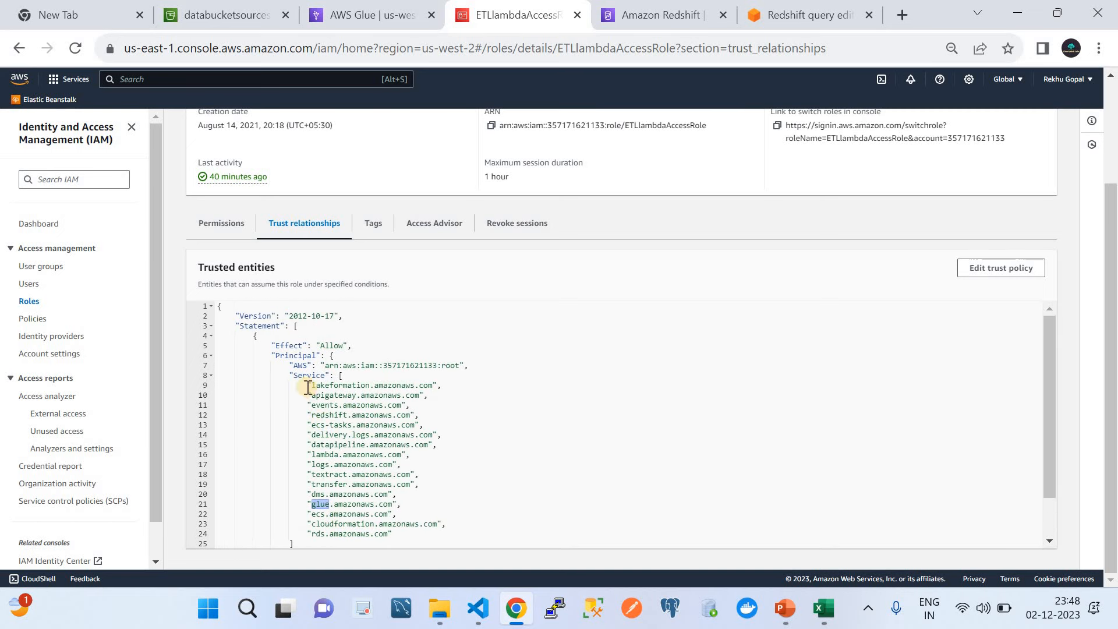
left_click(328, 416)
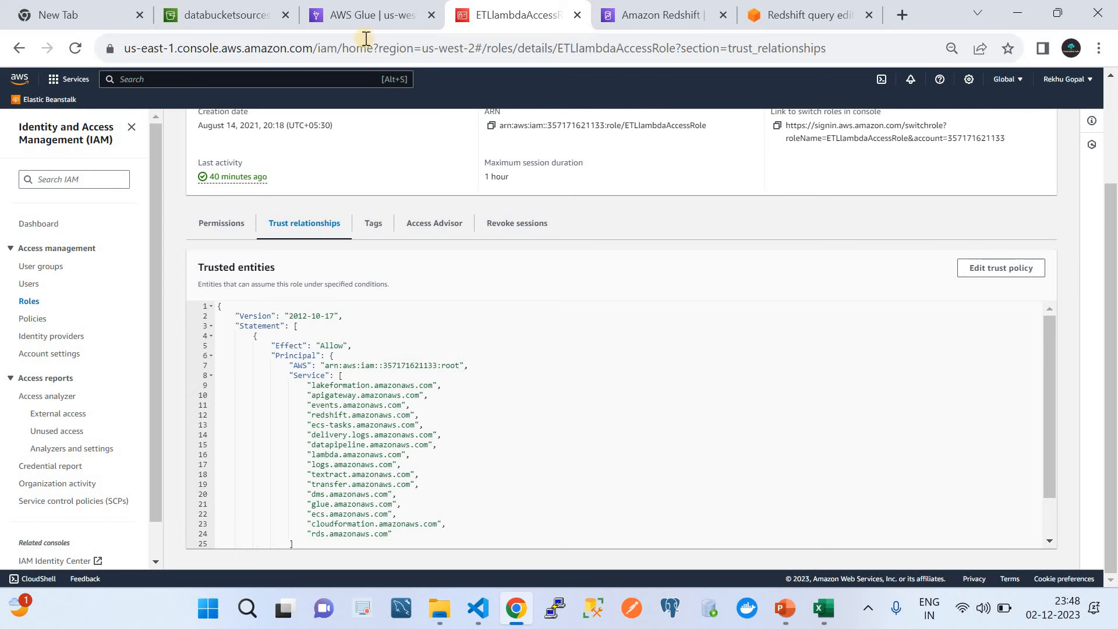
left_click(358, 14)
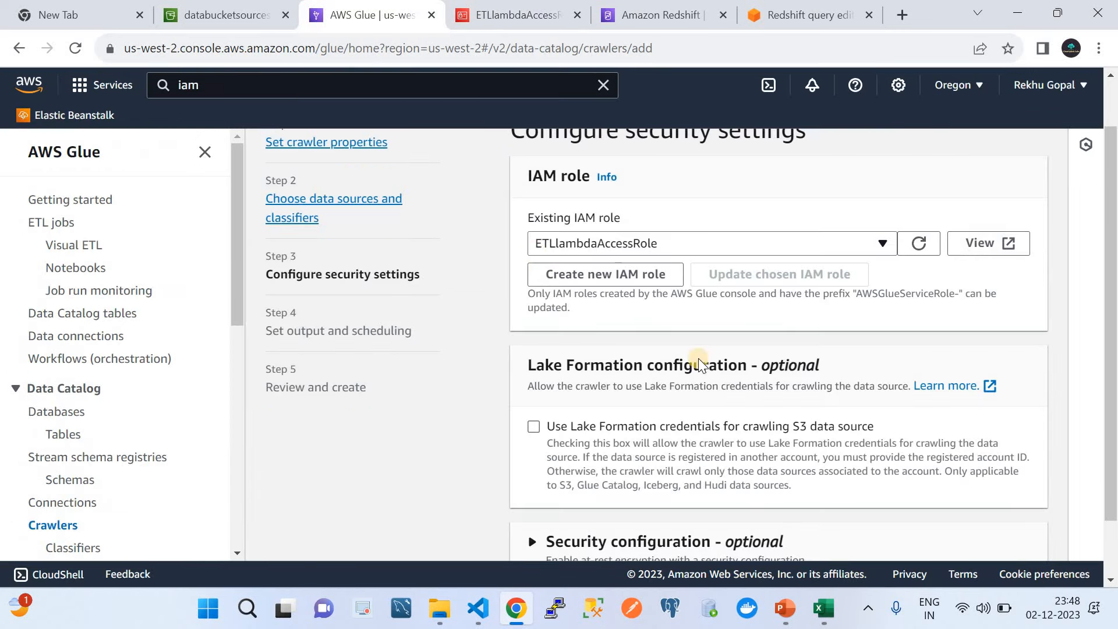
Step: Choose increamentalload as the crawler's target database
scroll(719, 406, "down", 2)
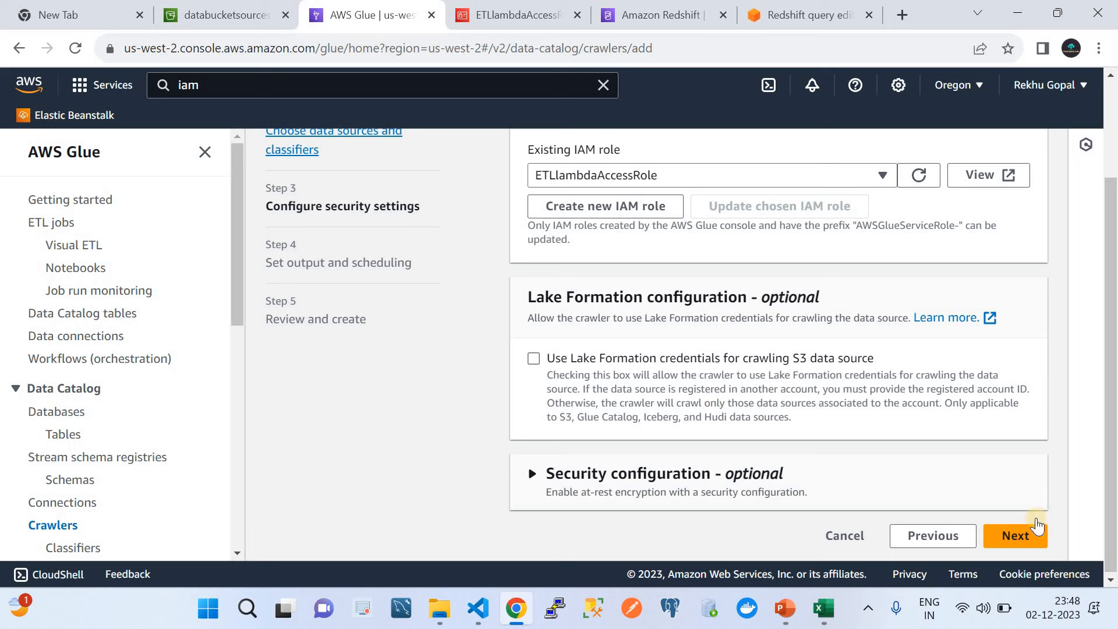
left_click(1016, 537)
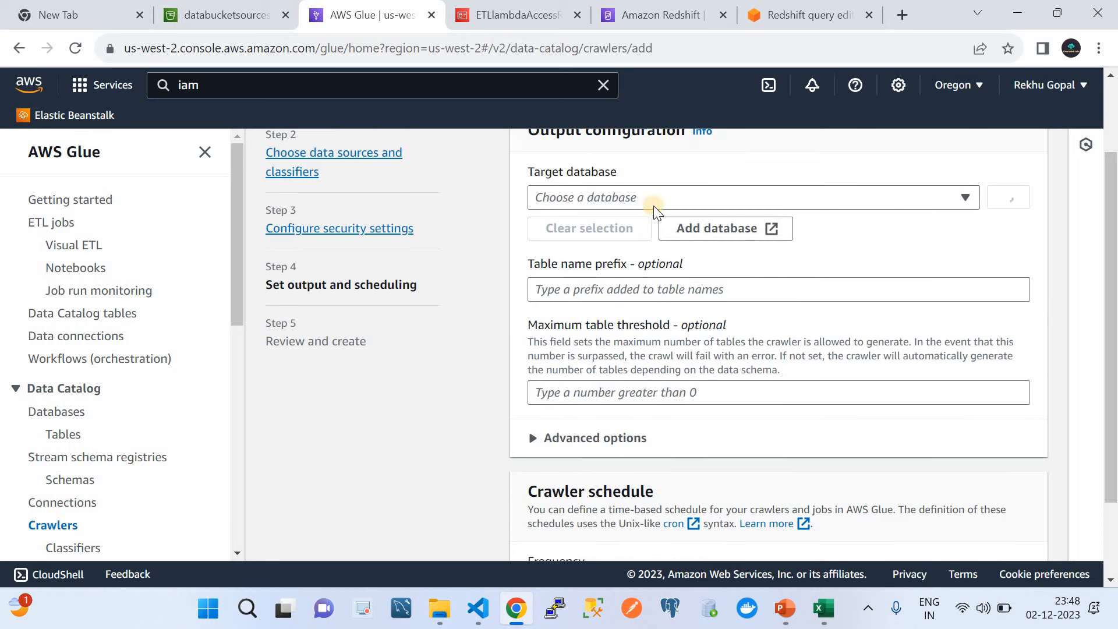
left_click(620, 198)
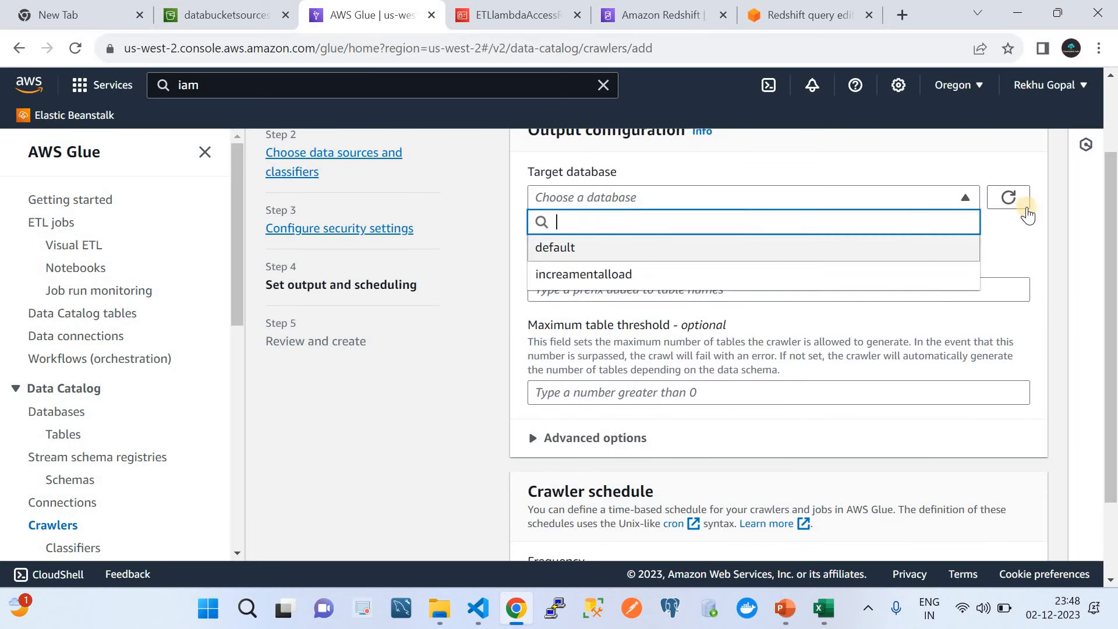
left_click(993, 241)
left_click(662, 198)
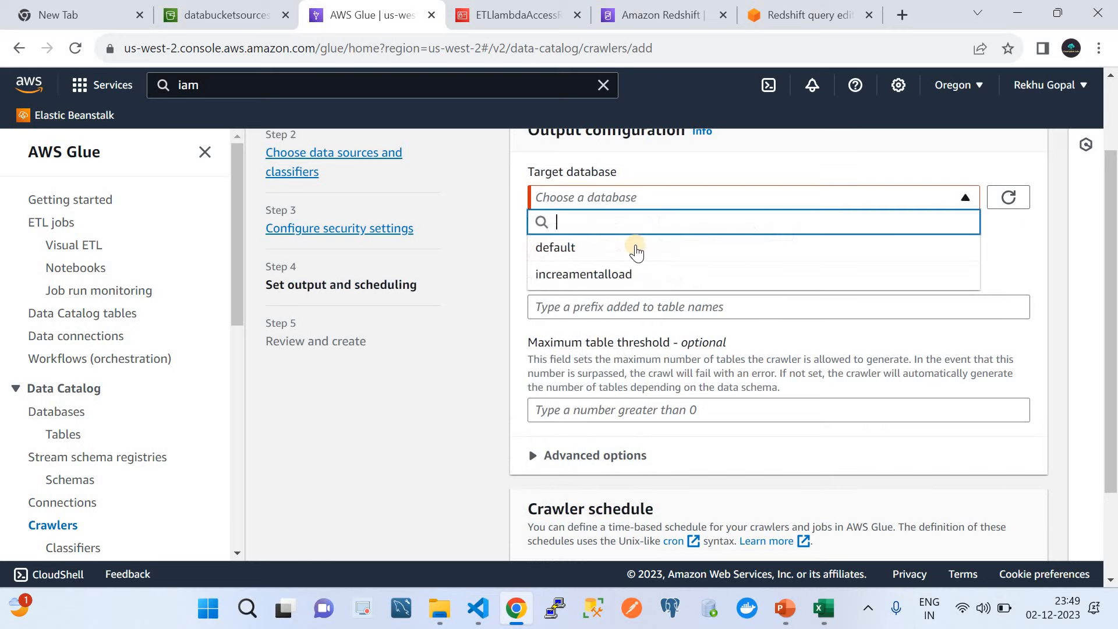
left_click(604, 275)
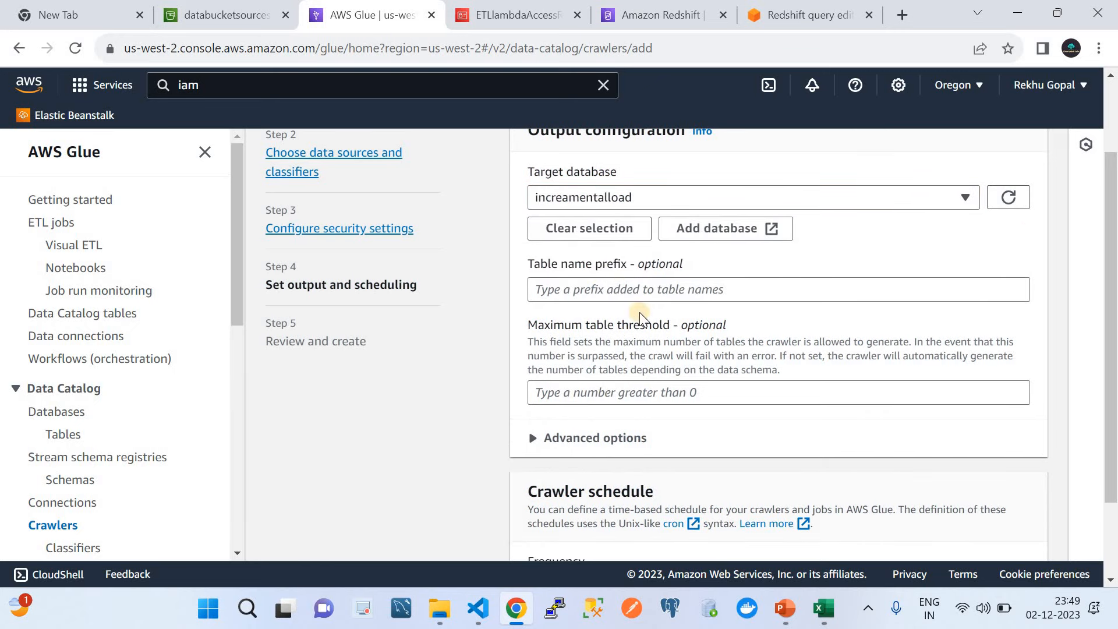
Step: Set the table name prefix to demo_, keep the On demand schedule, and continue to review
scroll(574, 262, "down", 1)
left_click(550, 246)
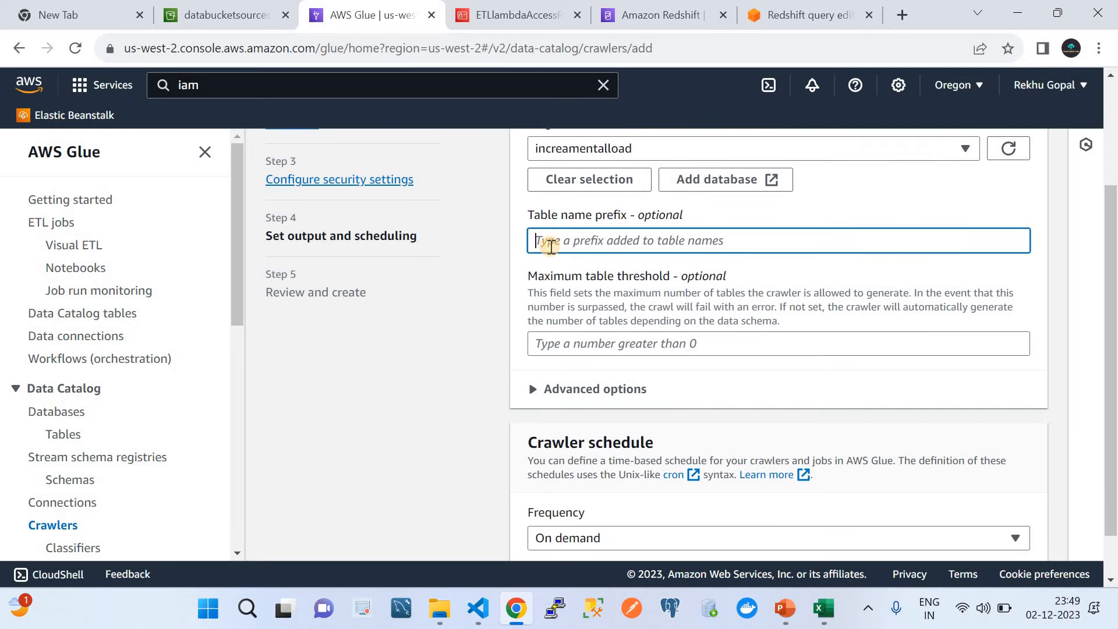
type("DEMO")
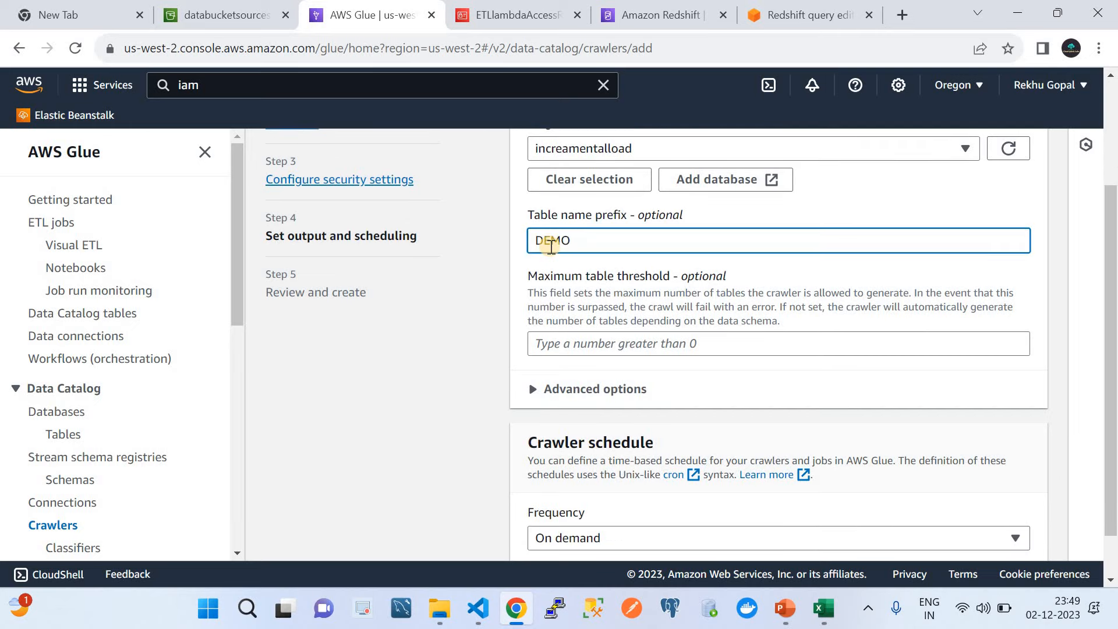
key("BackSpace")
key("BackSpace")
key("BackSpace")
key("BackSpace")
type("demo_")
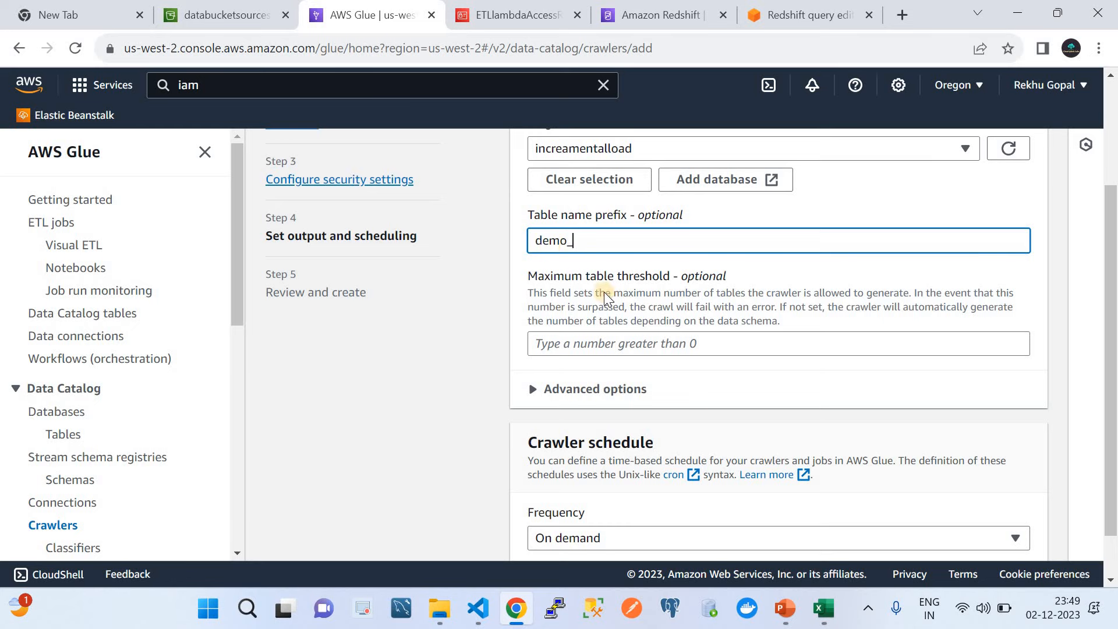
scroll(721, 410, "down", 1)
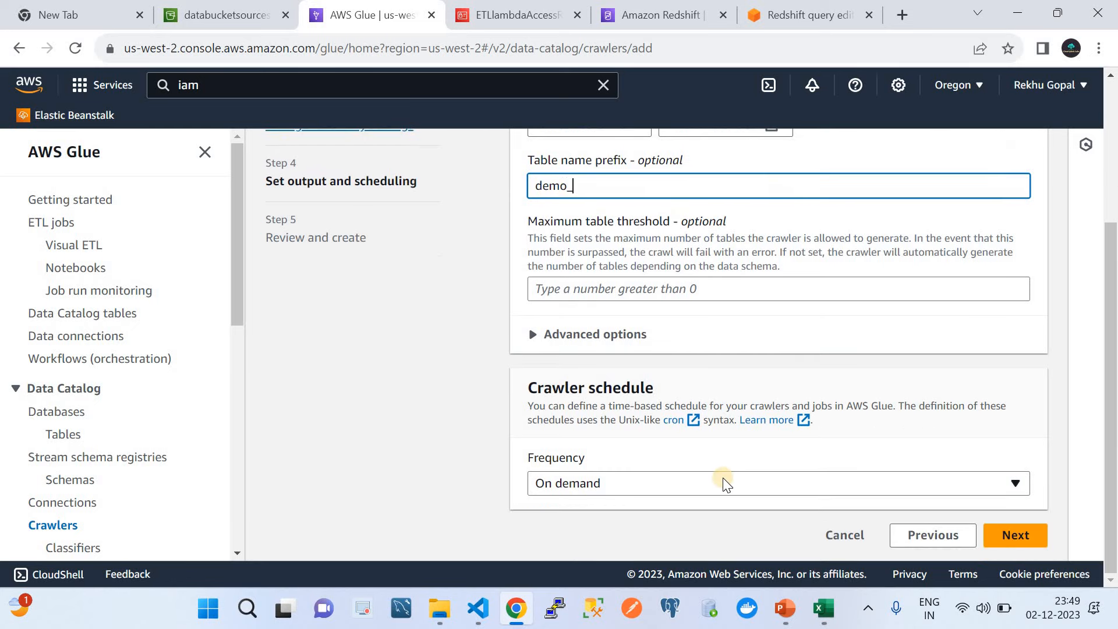
left_click(1012, 535)
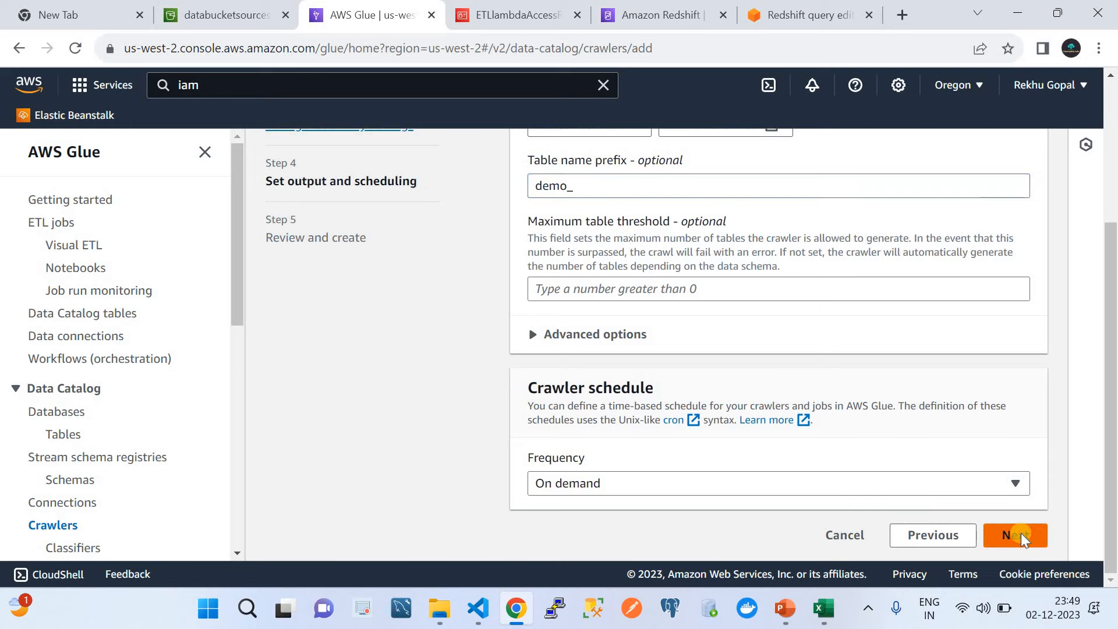
scroll(979, 485, "down", 5)
scroll(984, 466, "down", 2)
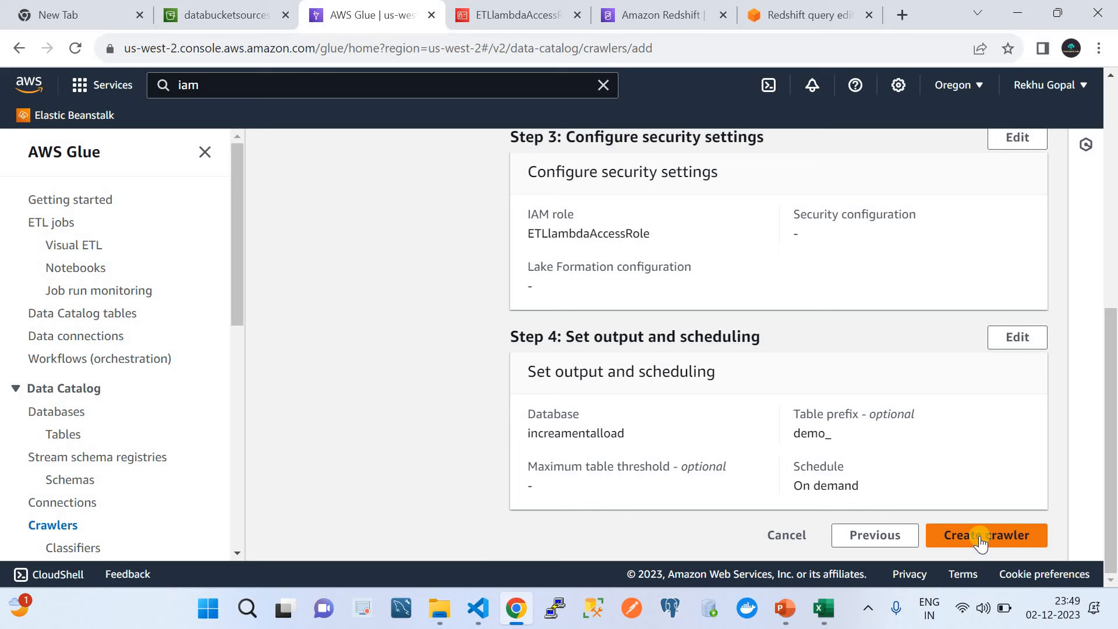
left_click(805, 542)
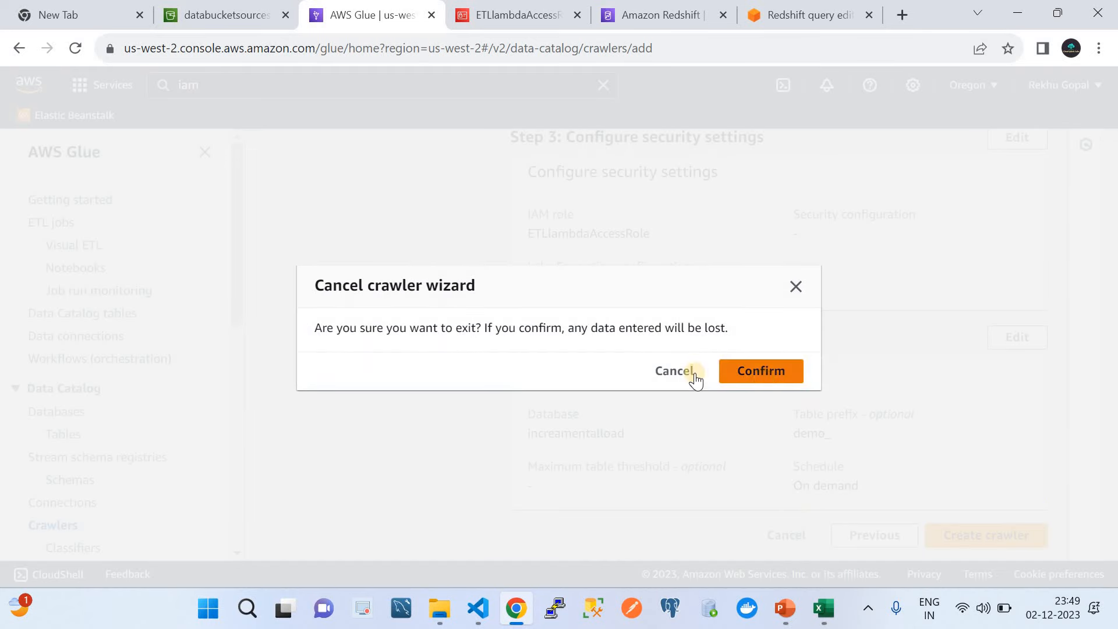
left_click(671, 371)
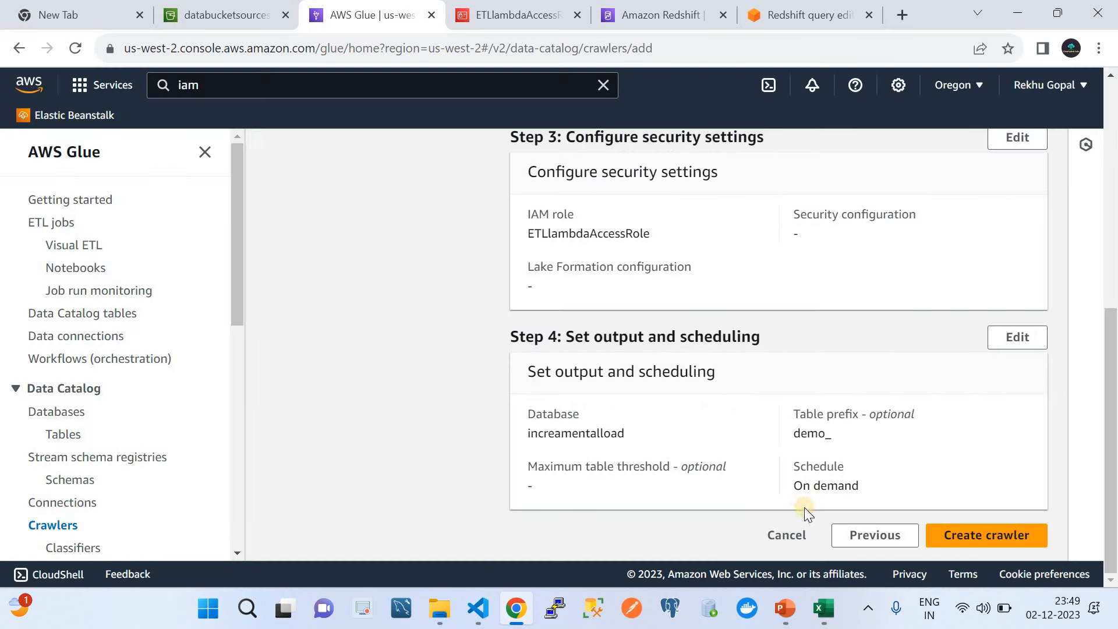
left_click(788, 535)
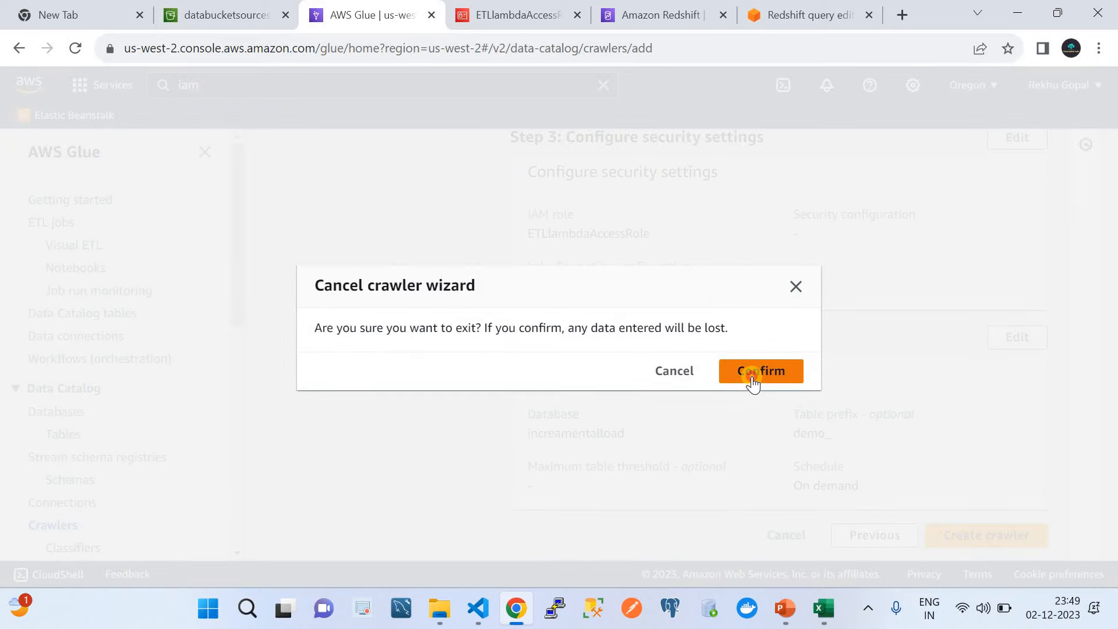
Step: Discard the crawler wizard and show the Connections list with the JDBC RedshiftConnection
left_click(753, 376)
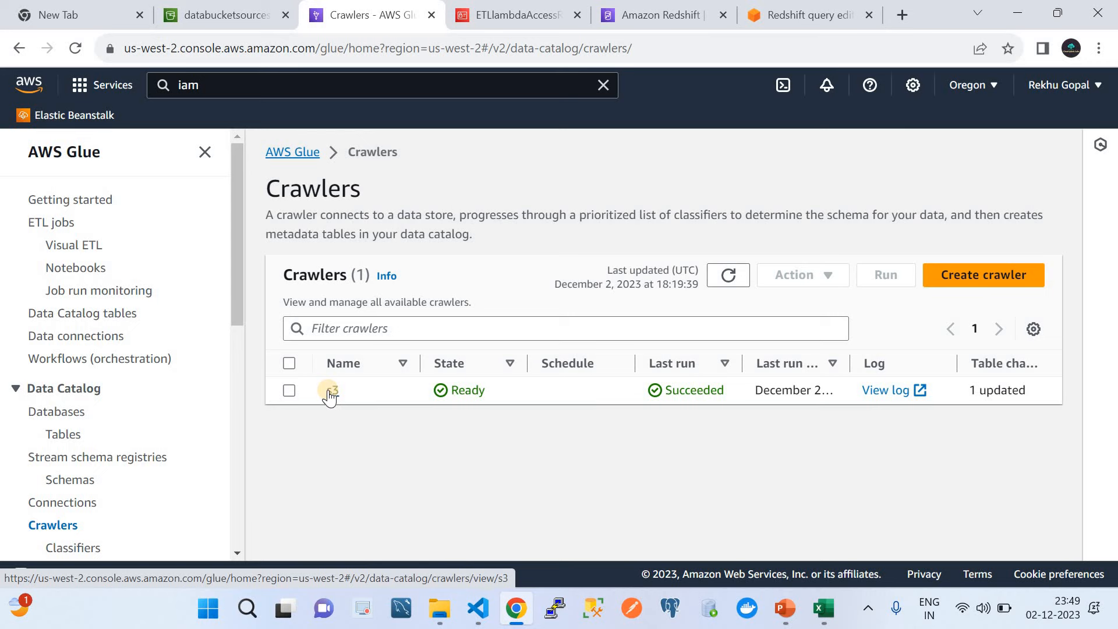
left_click(785, 608)
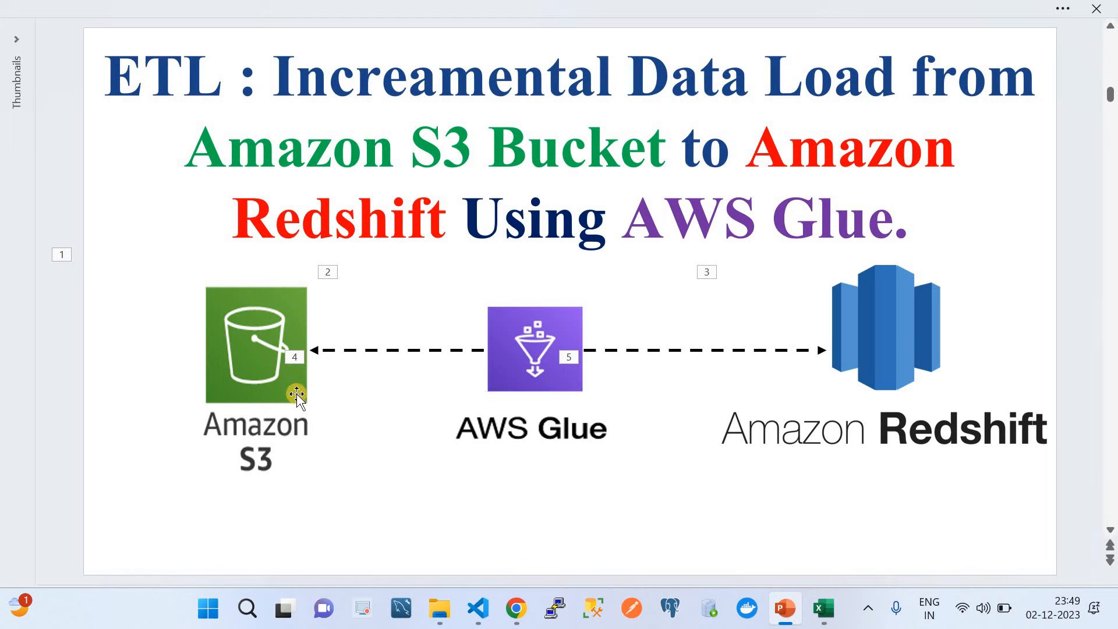
left_click(516, 609)
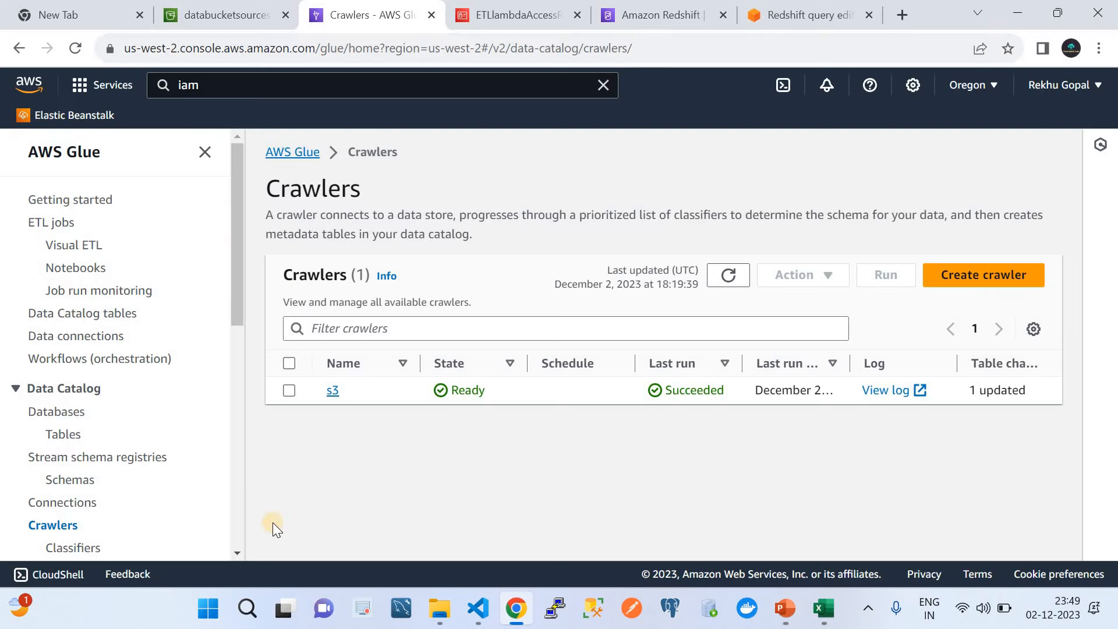
left_click(55, 501)
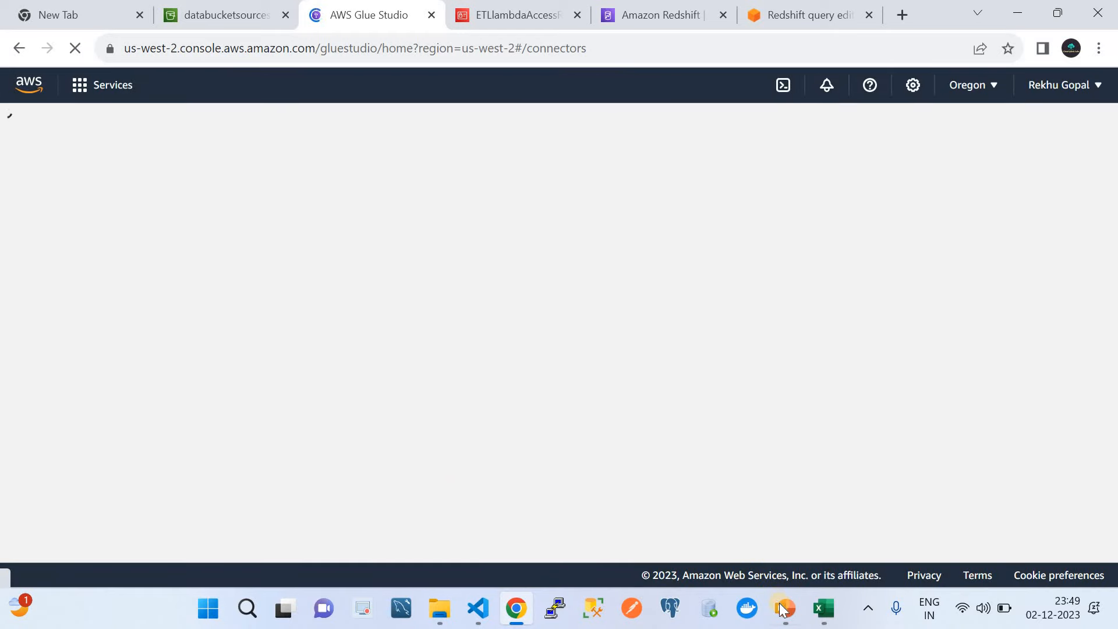
mouse_move(785, 608)
left_click(763, 570)
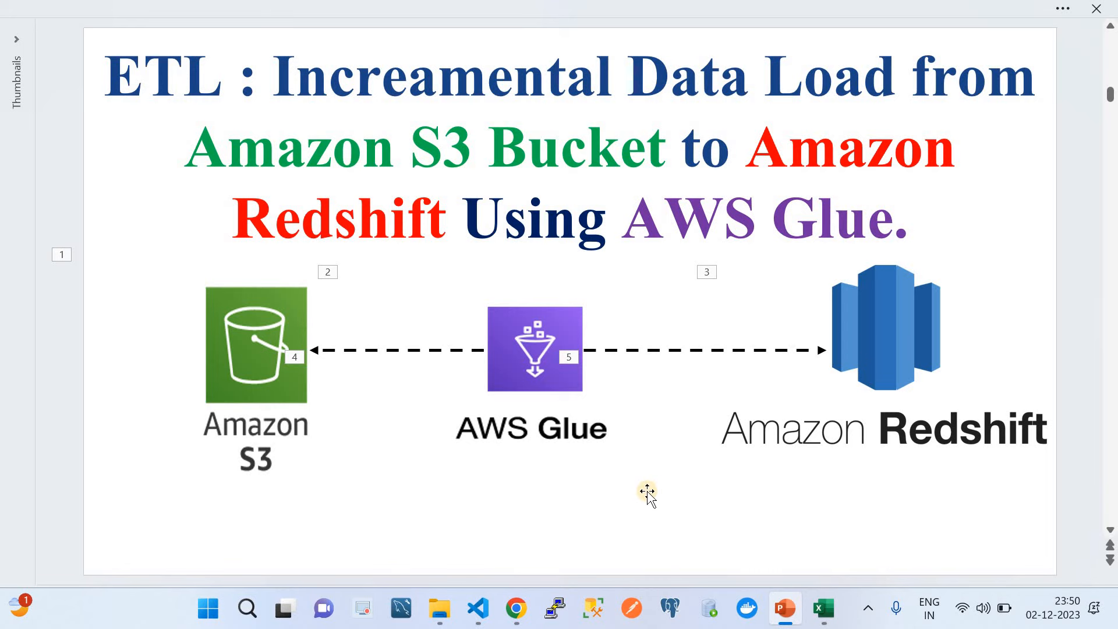
left_click(516, 608)
scroll(416, 467, "down", 2)
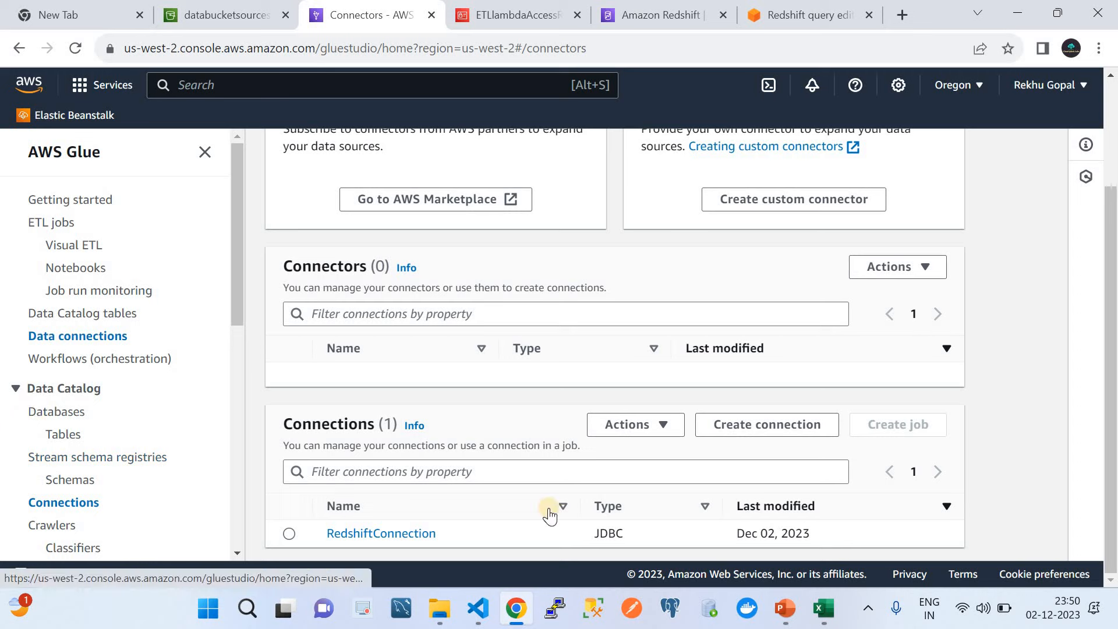
Step: Create a new connection with Amazon Redshift chosen as the data source
left_click(722, 430)
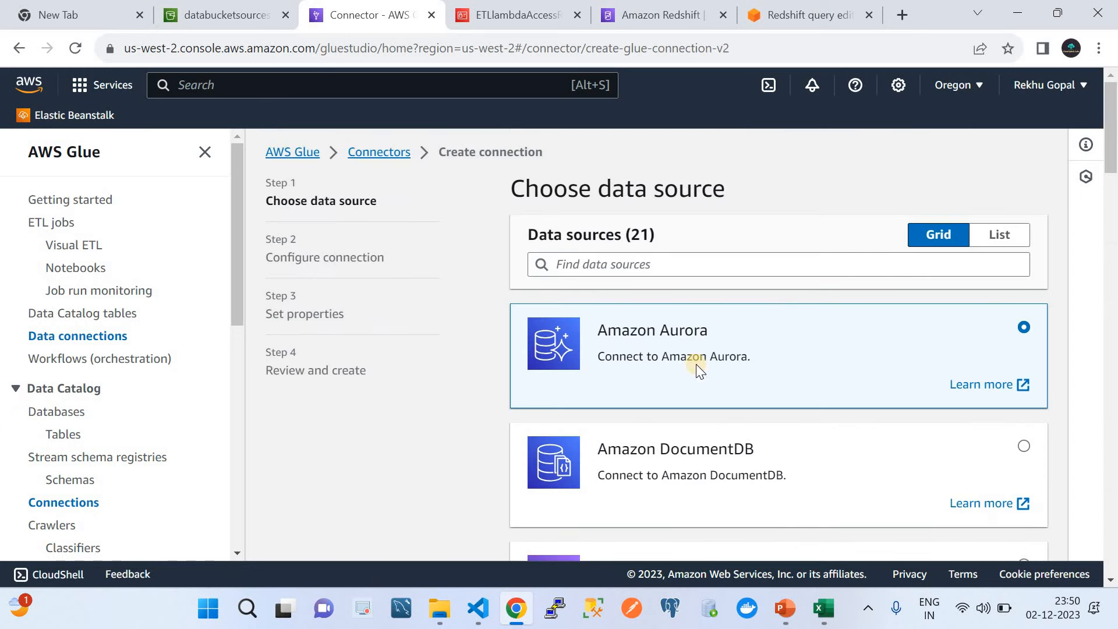
scroll(796, 304, "down", 3)
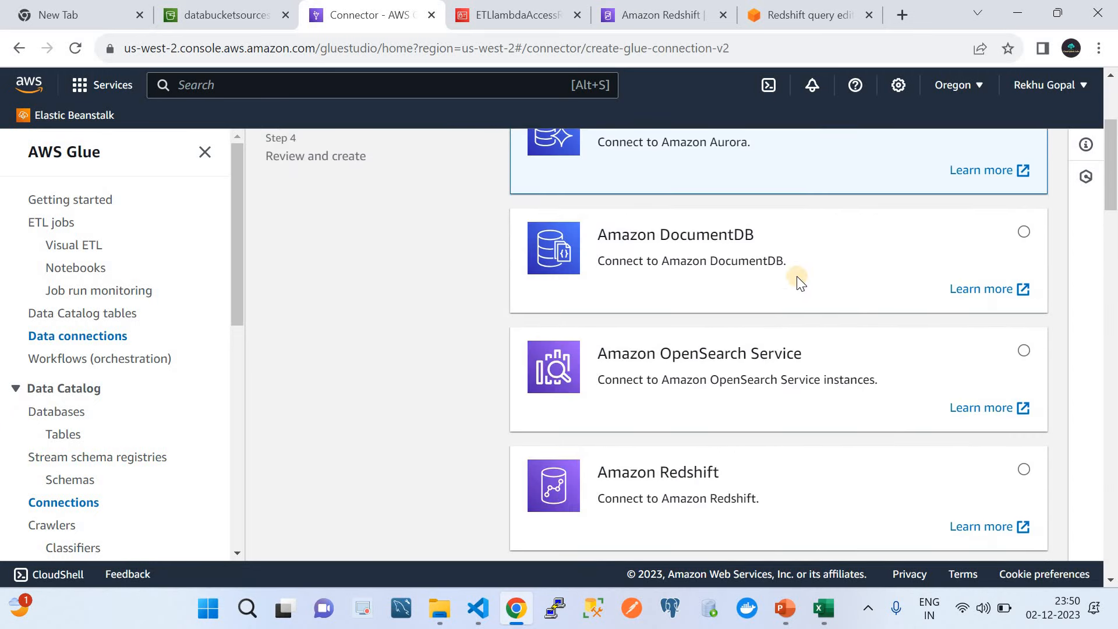
scroll(796, 276, "up", 3)
scroll(796, 276, "down", 5)
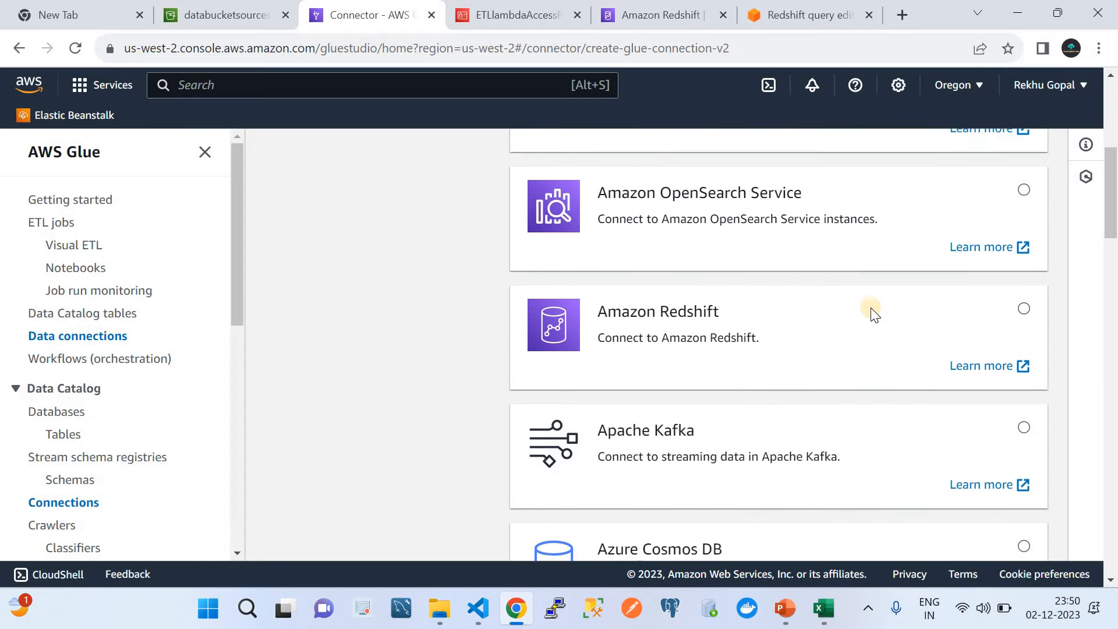
left_click(1025, 308)
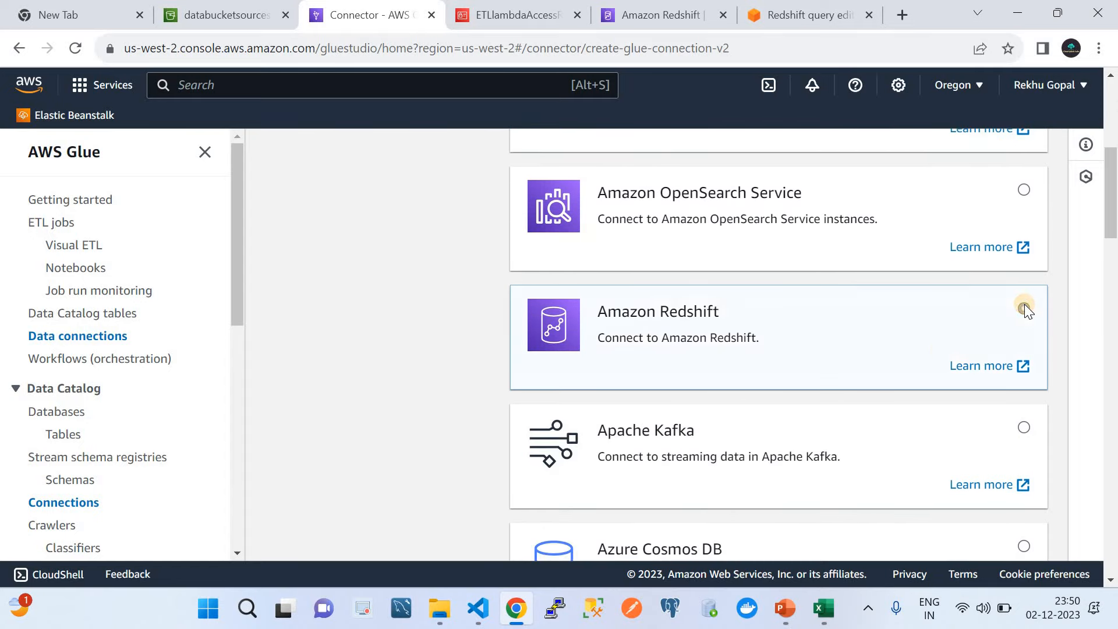
scroll(941, 352, "down", 3)
scroll(1018, 582, "down", 9)
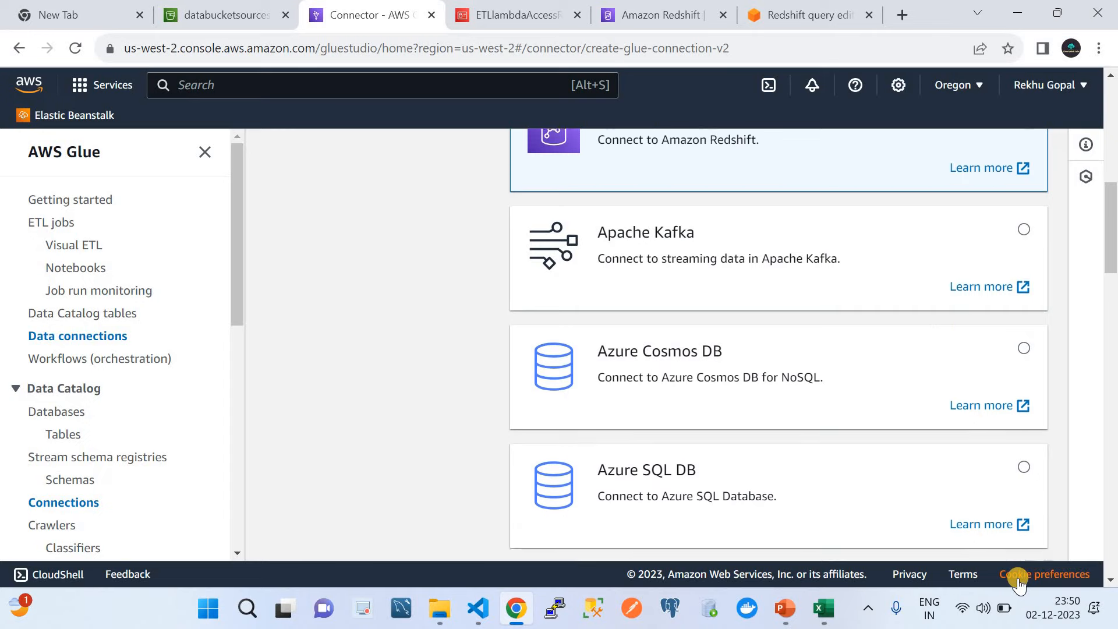
scroll(994, 491, "down", 18)
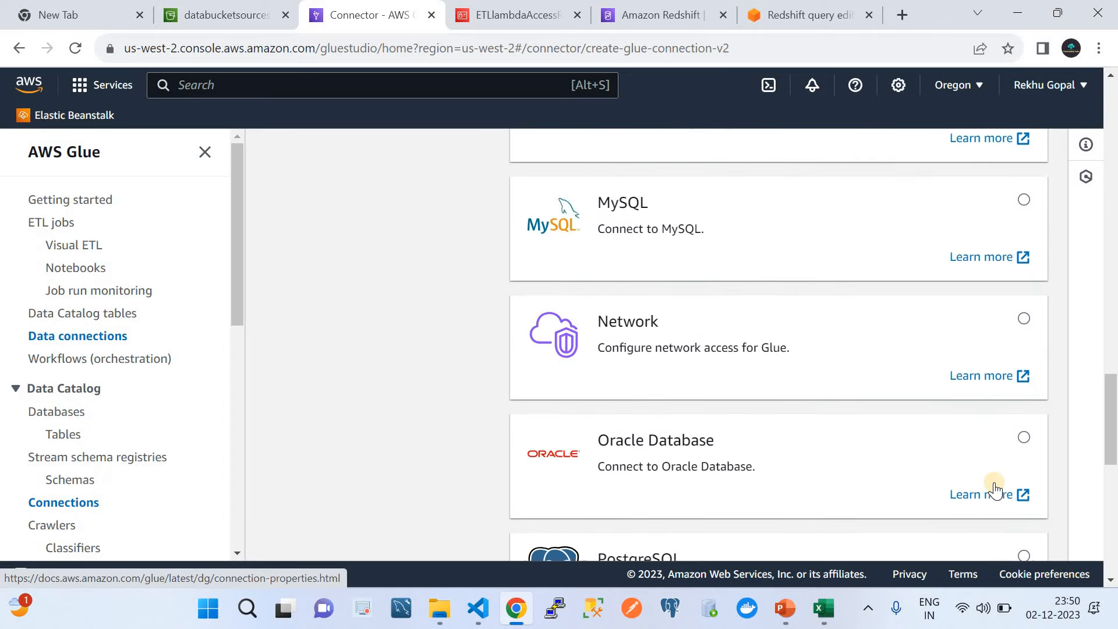
left_click(1025, 536)
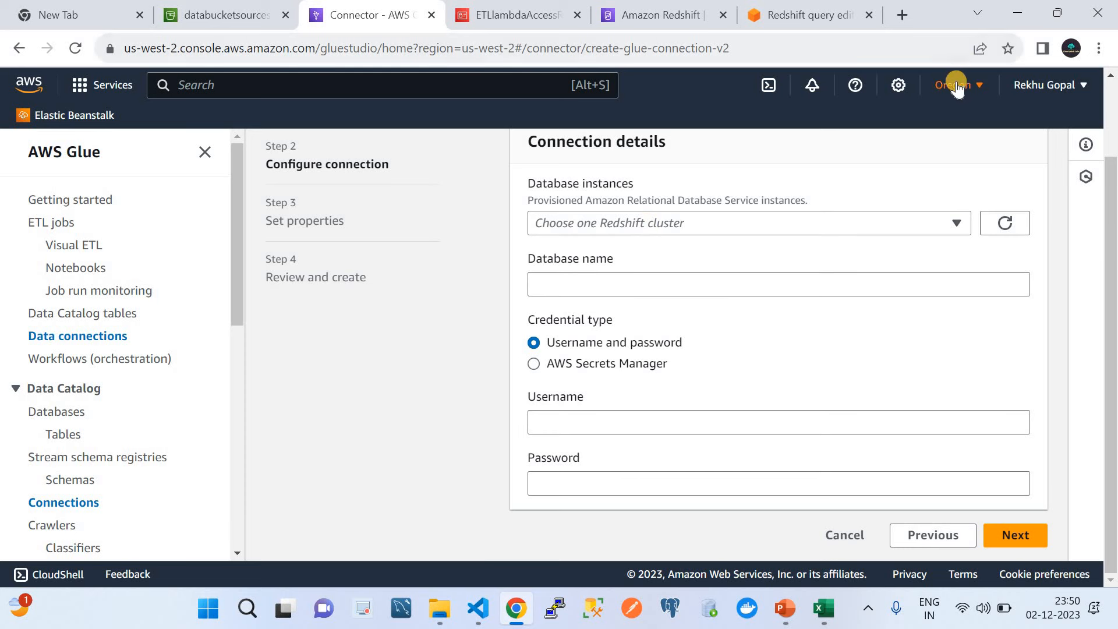
Step: Use the workspacenames cluster and dev database, enter the admin password, and continue to properties
left_click(698, 220)
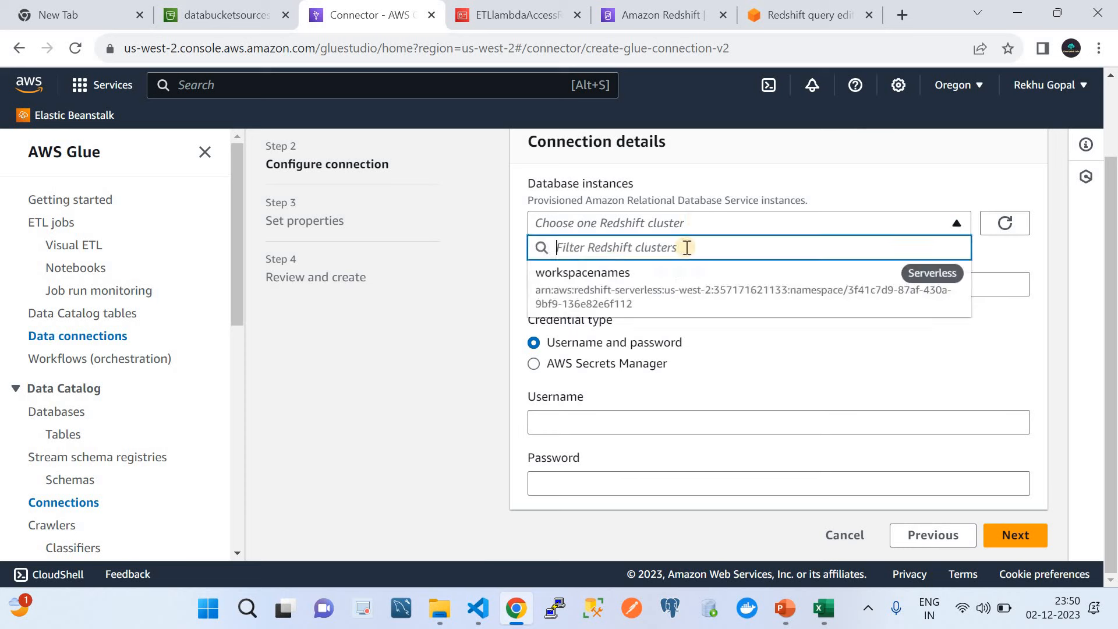
left_click(631, 293)
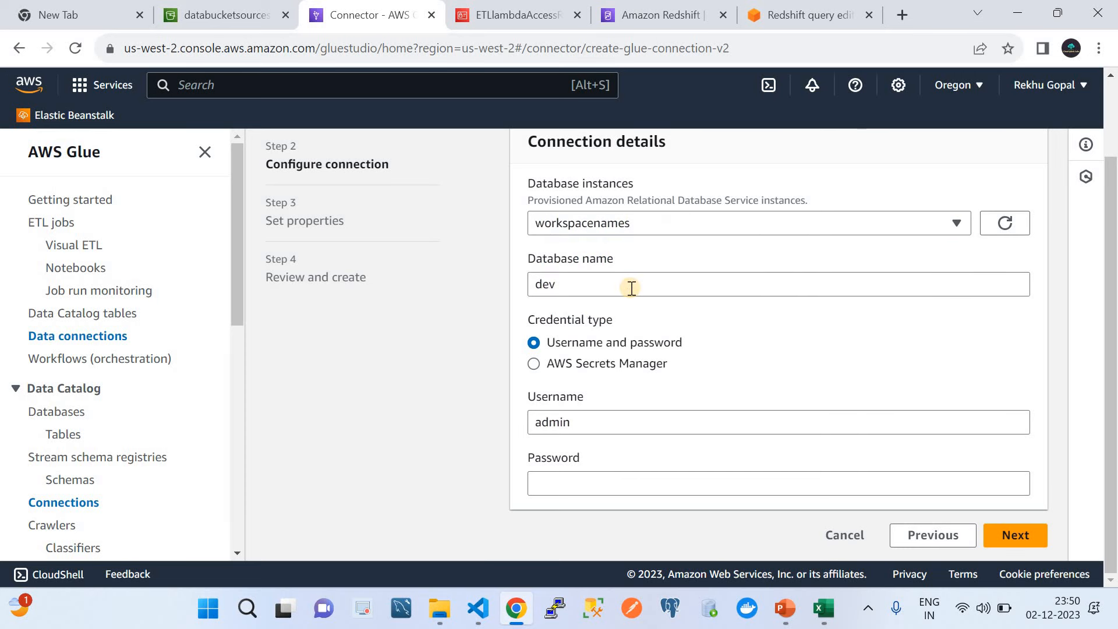
left_click(600, 282)
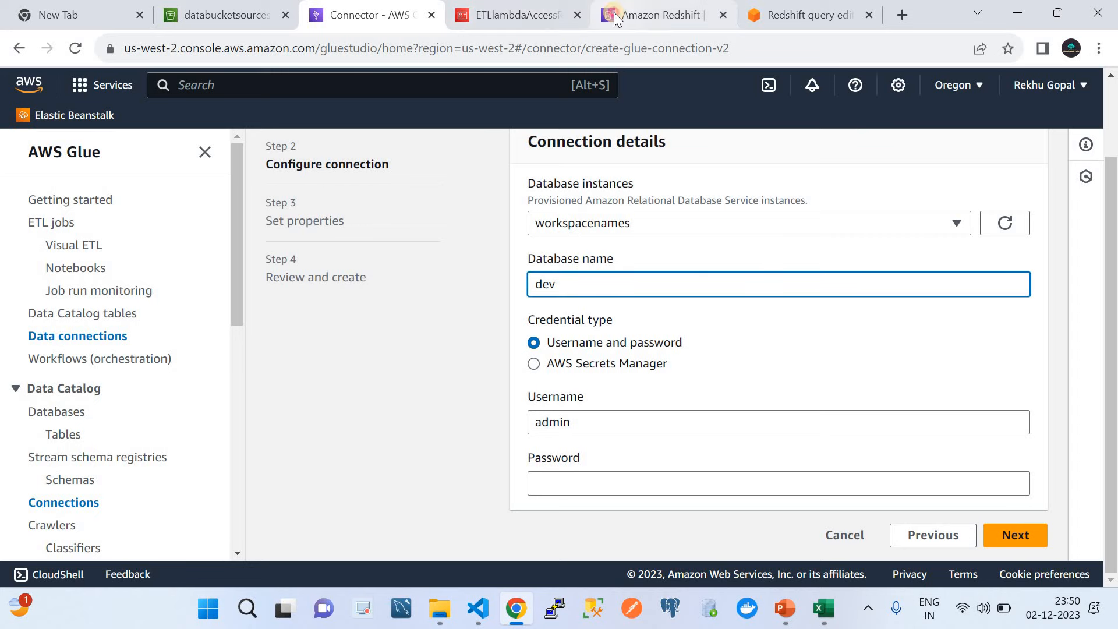
left_click(635, 14)
left_click(752, 8)
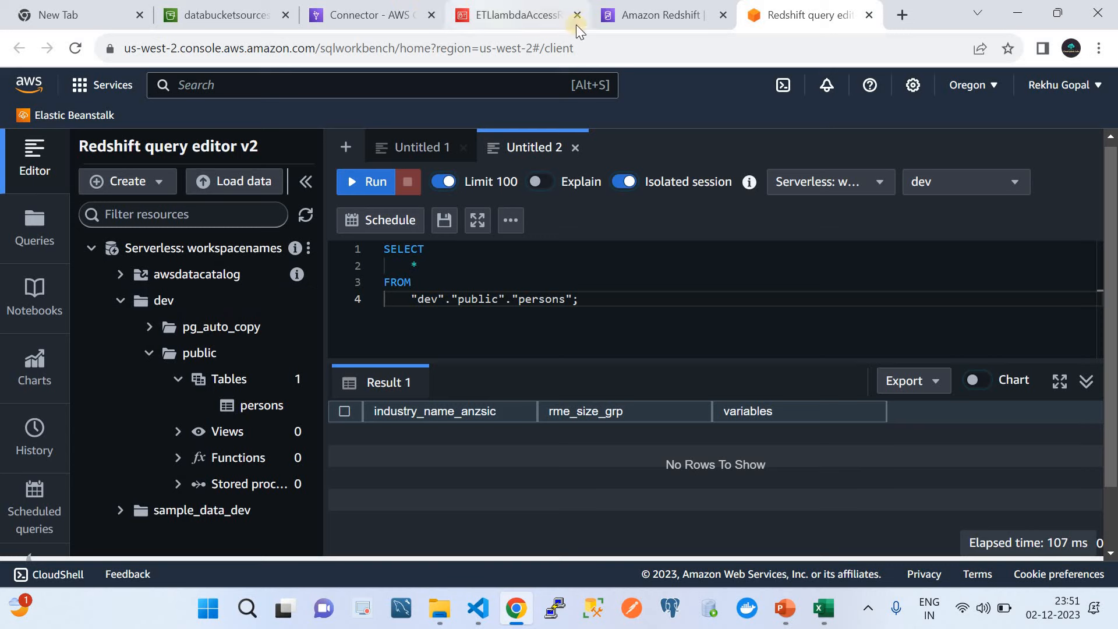
left_click(379, 17)
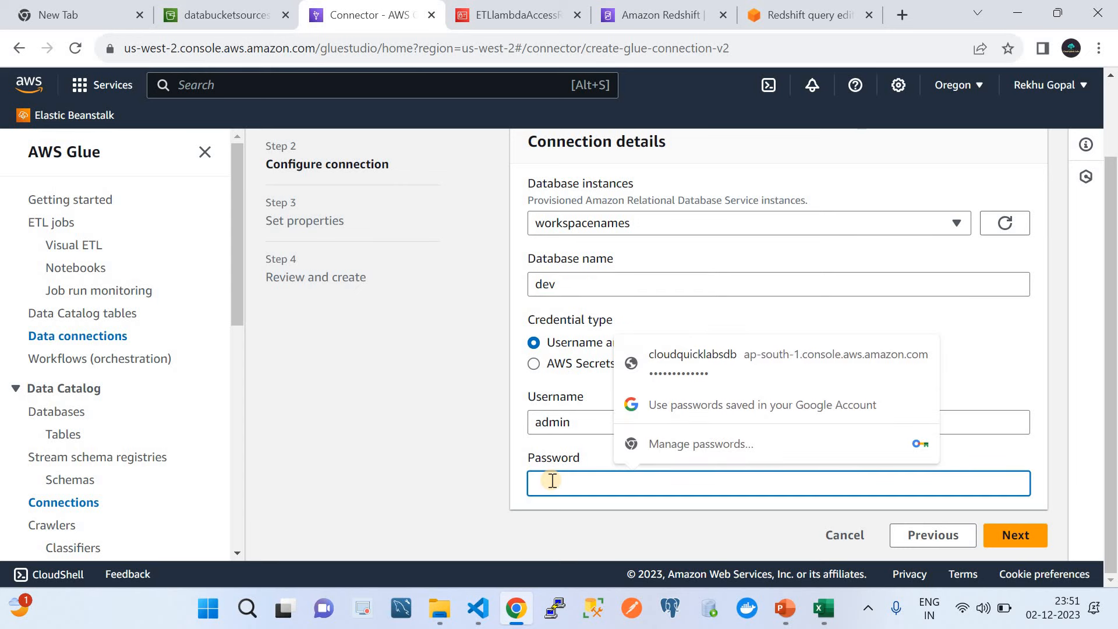
type("••")
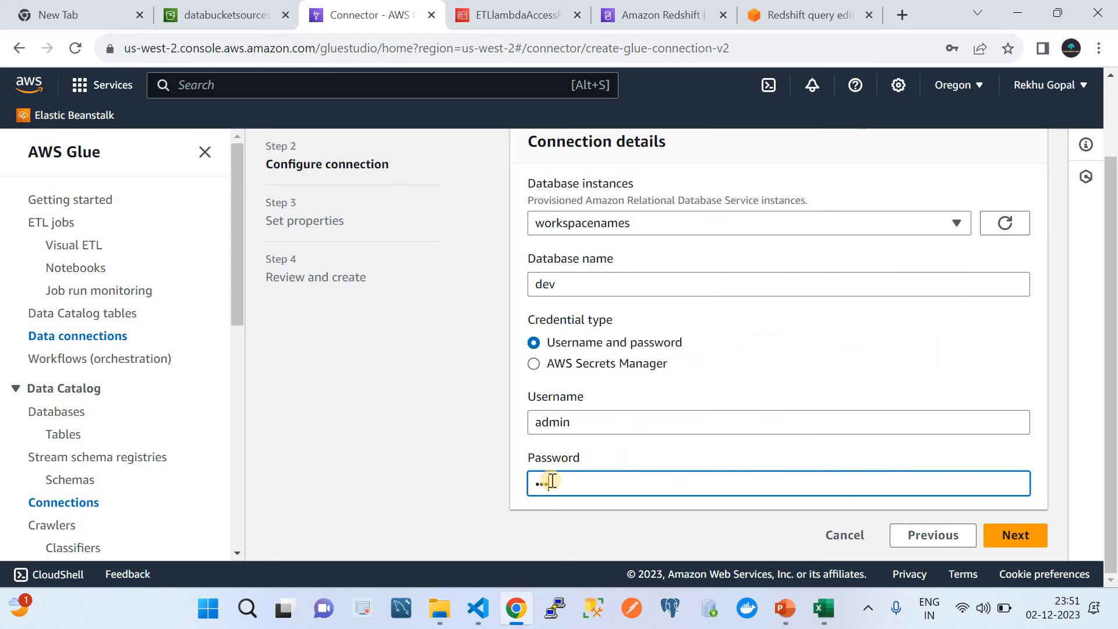
left_click(1009, 537)
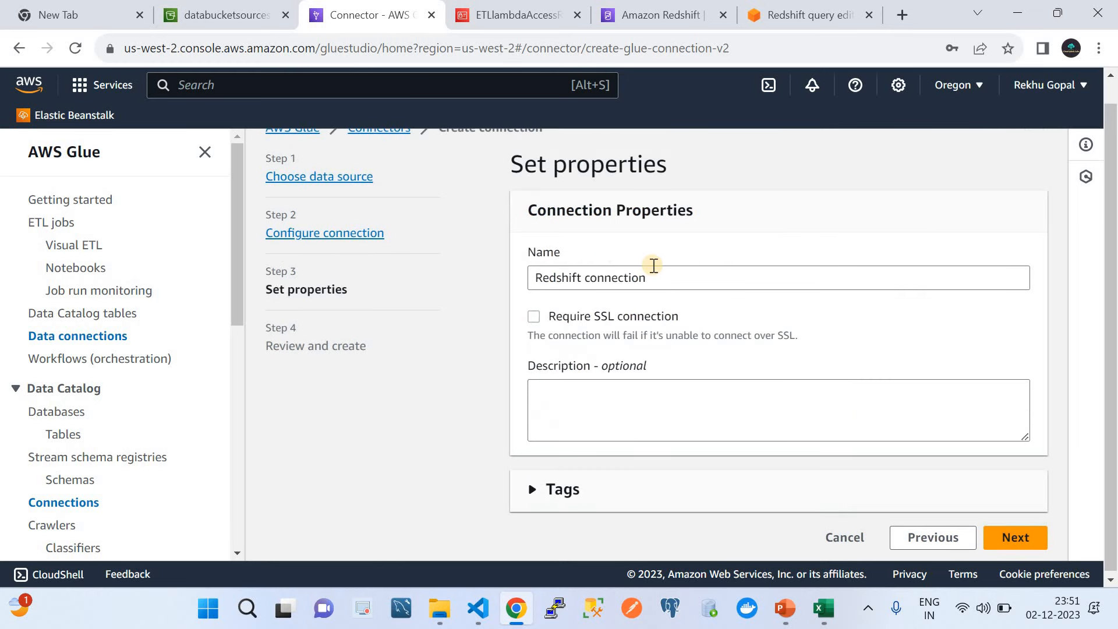
Step: Review the Redshift connection summary and return to the Connectors page listing RedshiftConnection
left_click(1012, 535)
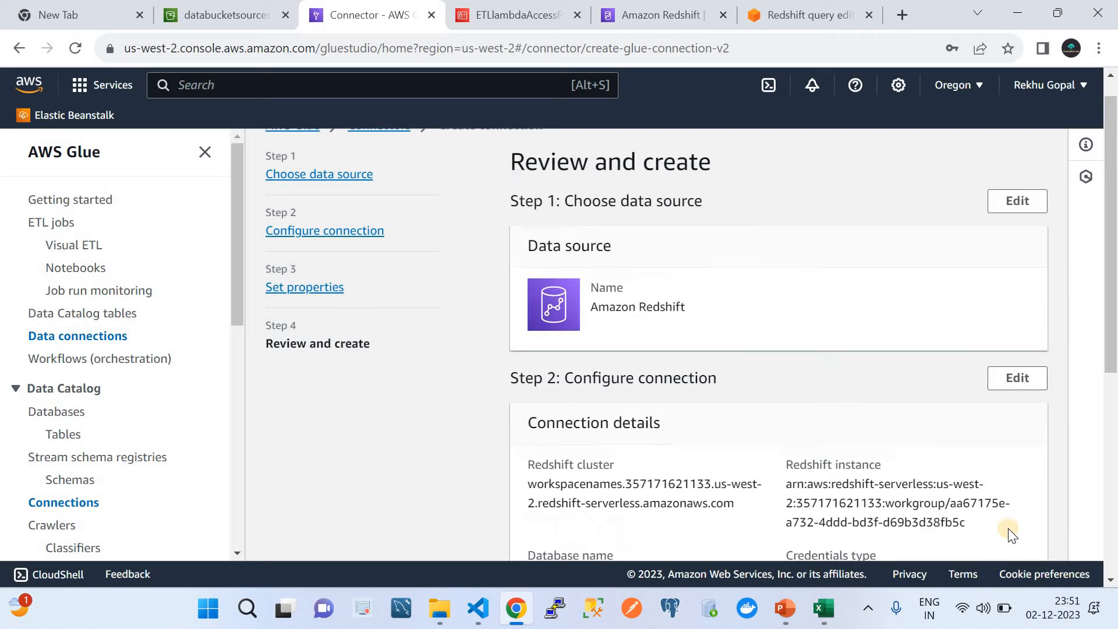
scroll(1010, 533, "down", 6)
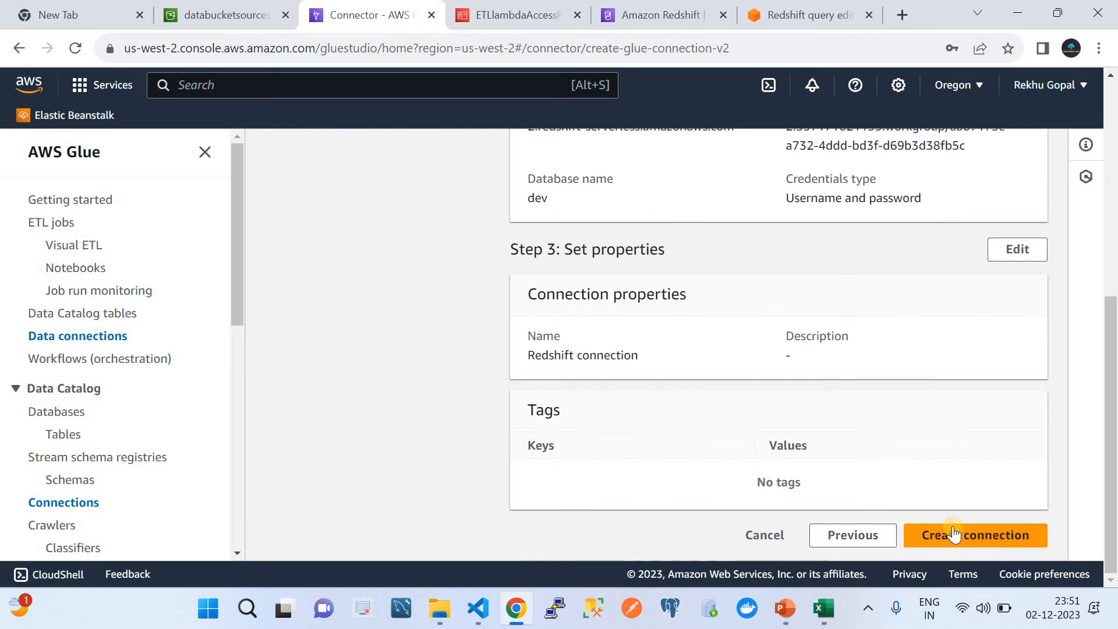
left_click(755, 535)
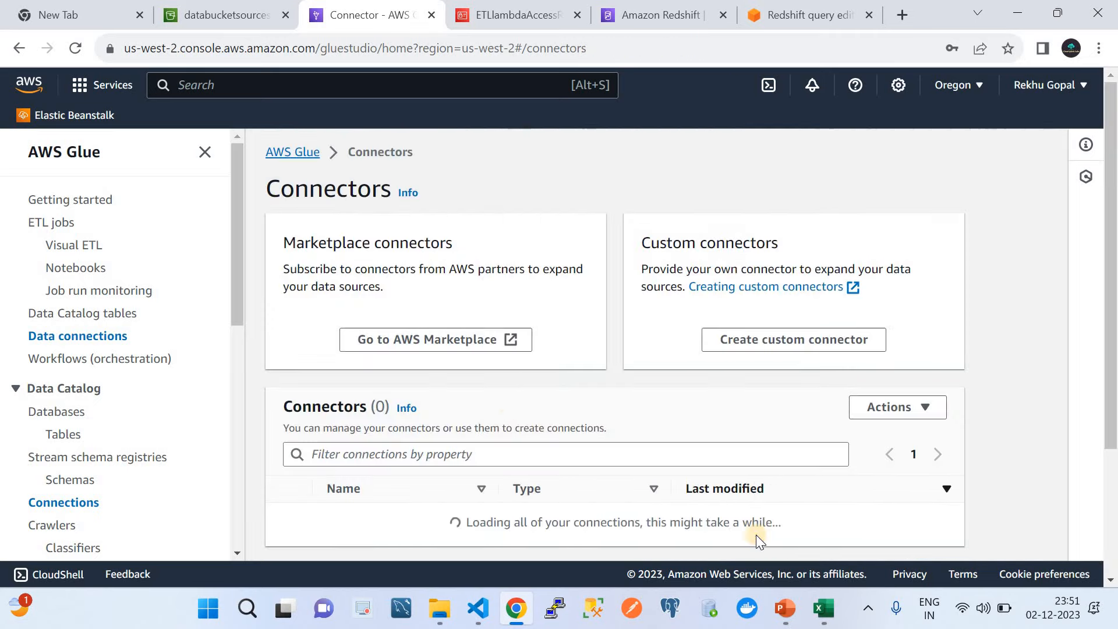
scroll(510, 403, "down", 2)
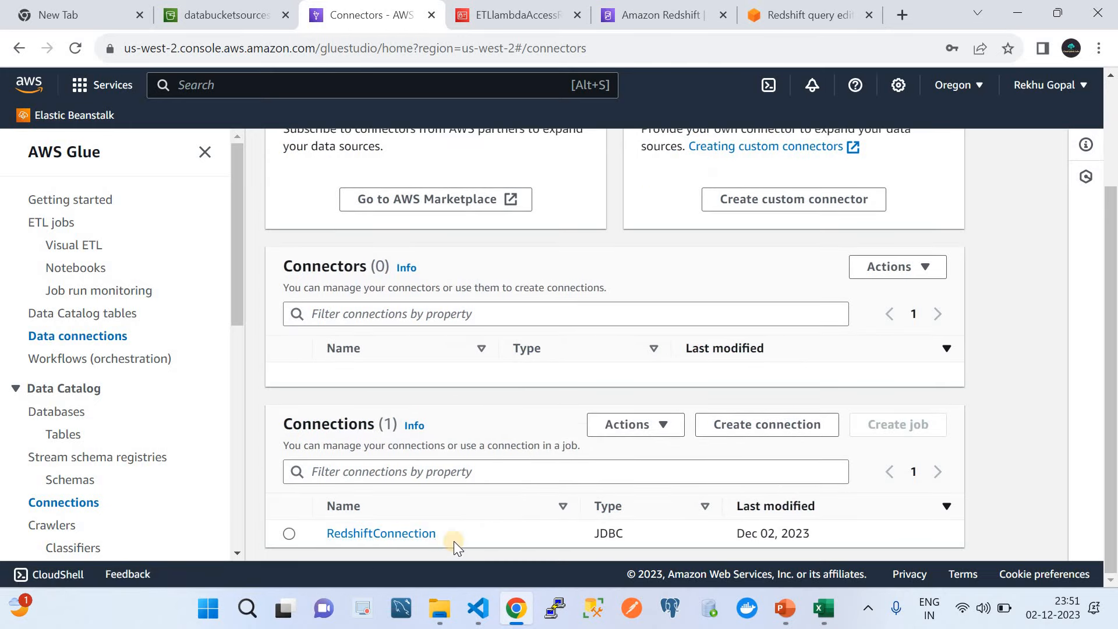
Step: Test RedshiftConnection using the ETLlambdaAccessRole IAM role
left_click(289, 535)
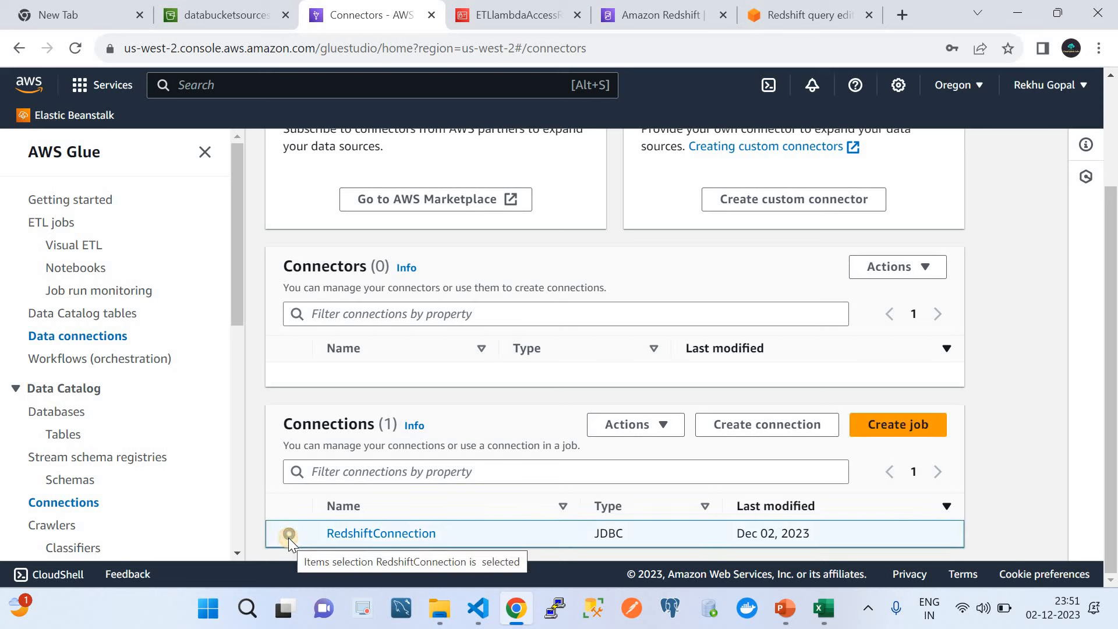
left_click(642, 424)
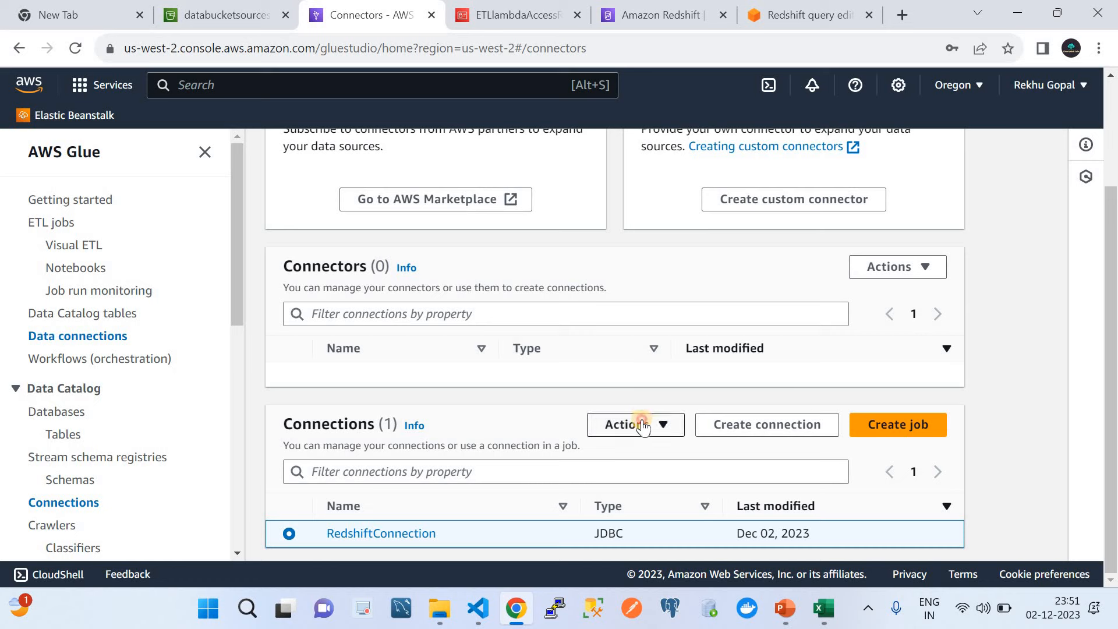
left_click(621, 400)
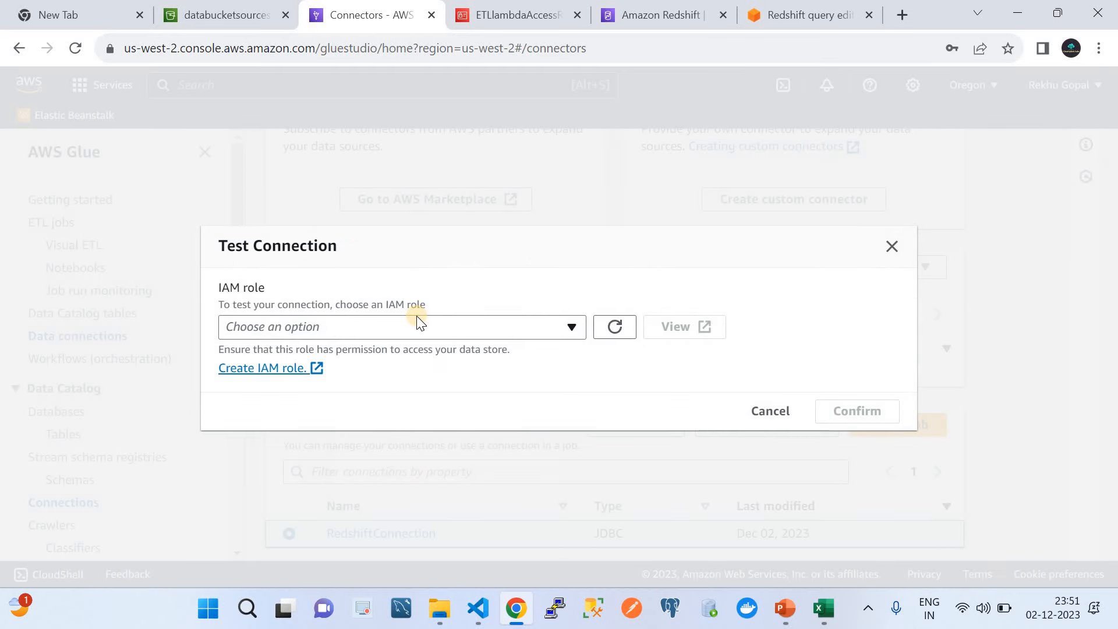
left_click(416, 335)
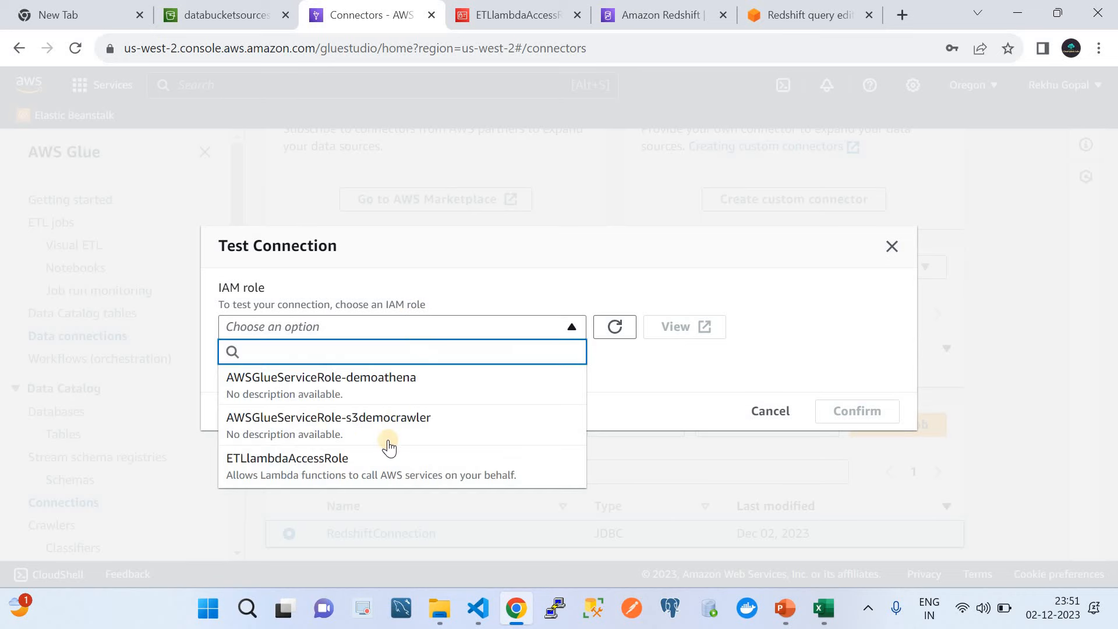
left_click(379, 460)
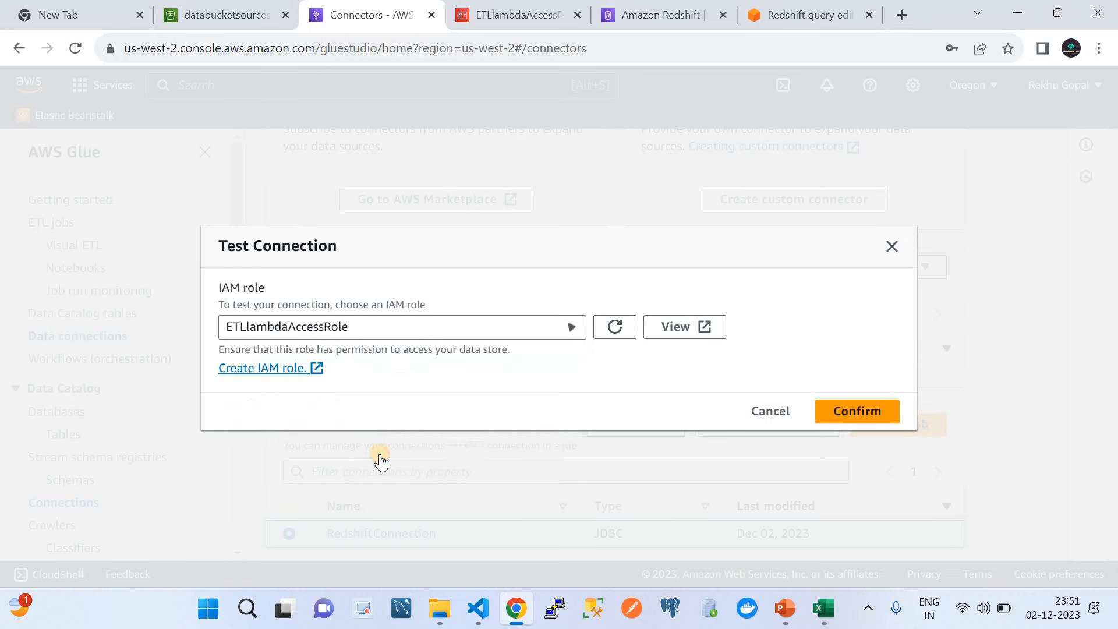
left_click(831, 410)
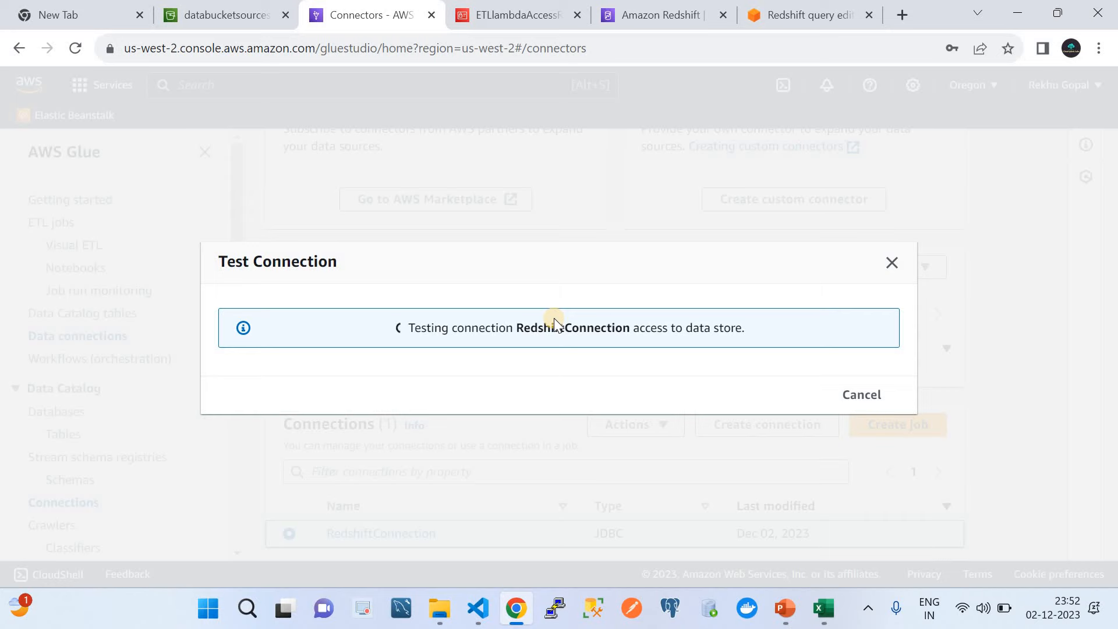
Step: Check the Redshift workgroup details, then dismiss the successful connection test result
left_click(634, 16)
scroll(676, 361, "down", 10)
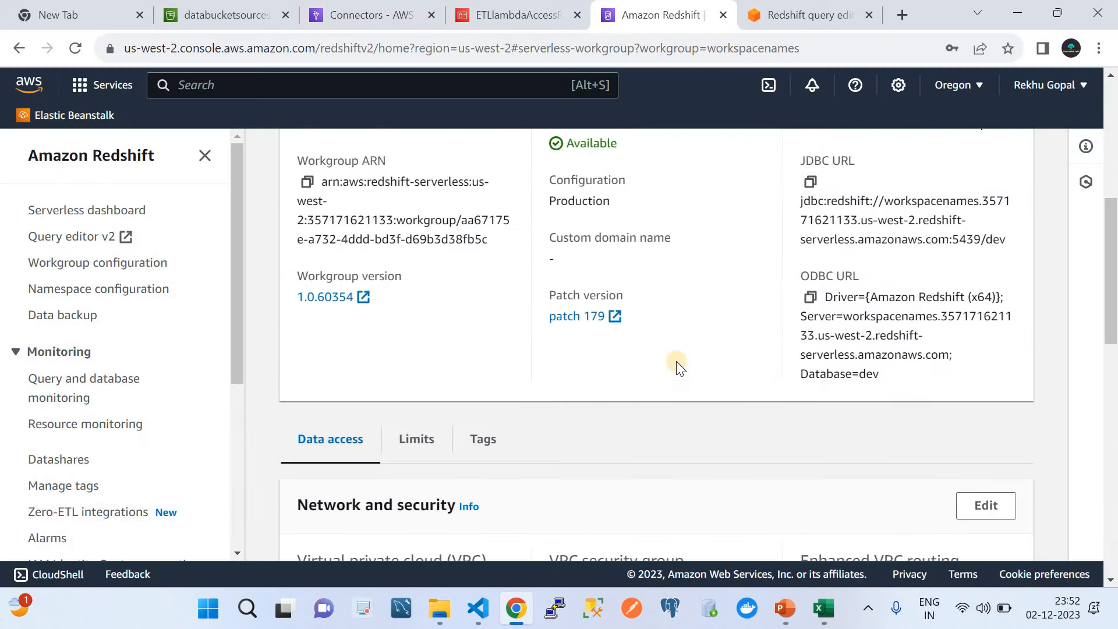
scroll(677, 361, "down", 1)
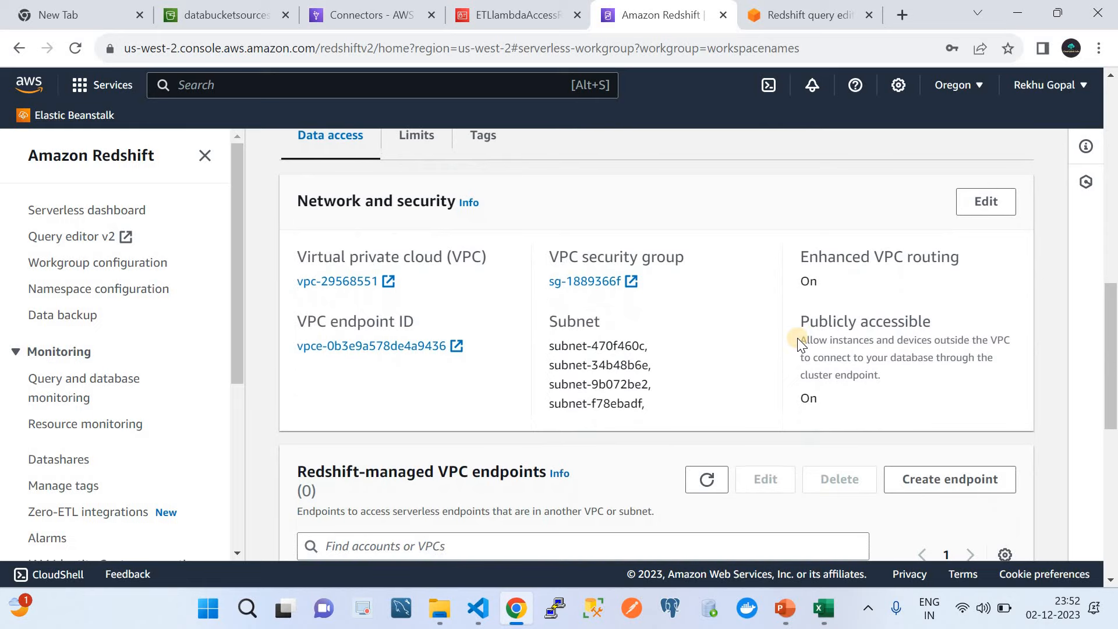
scroll(531, 382, "down", 4)
left_click(356, 14)
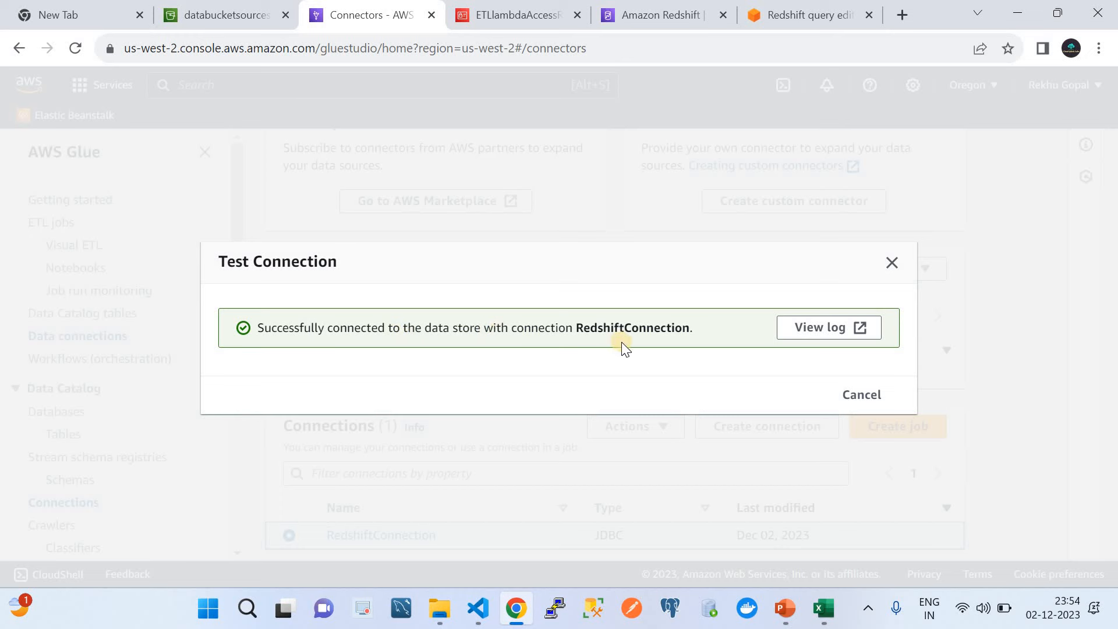
left_click(857, 396)
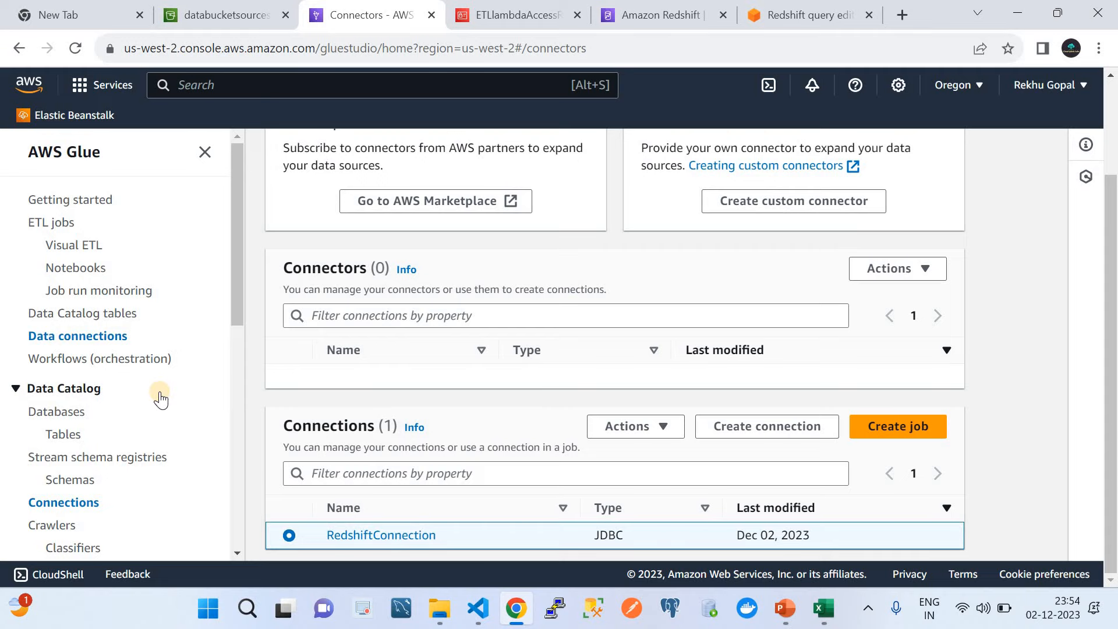
Step: Delete the S3toRedShift job, refresh the empty jobs list, and start a Visual ETL job
scroll(160, 399, "up", 2)
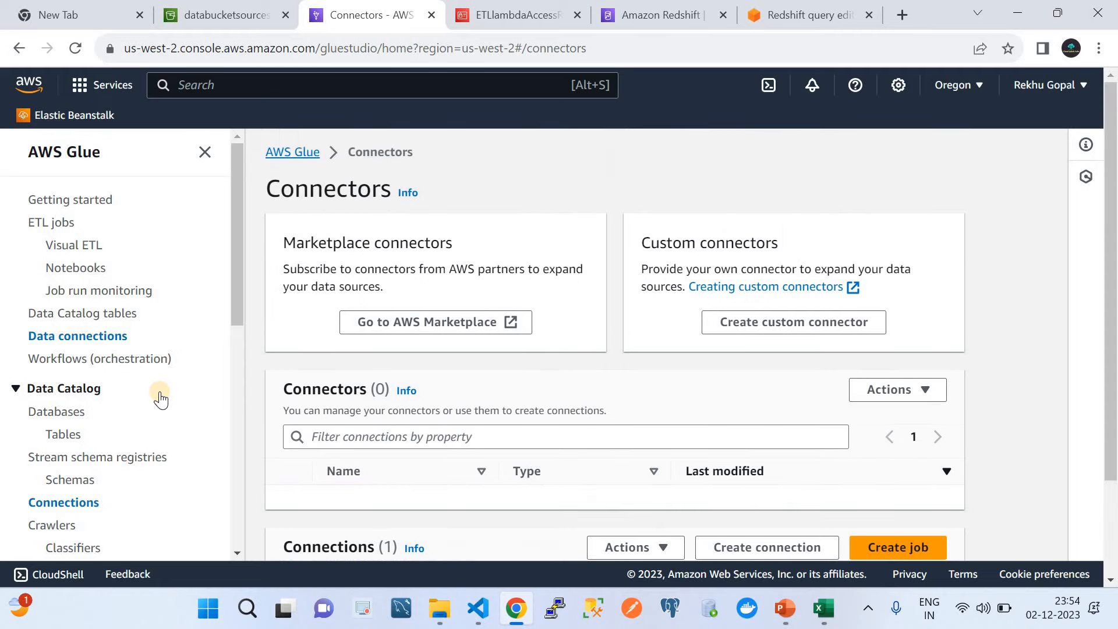
left_click(59, 229)
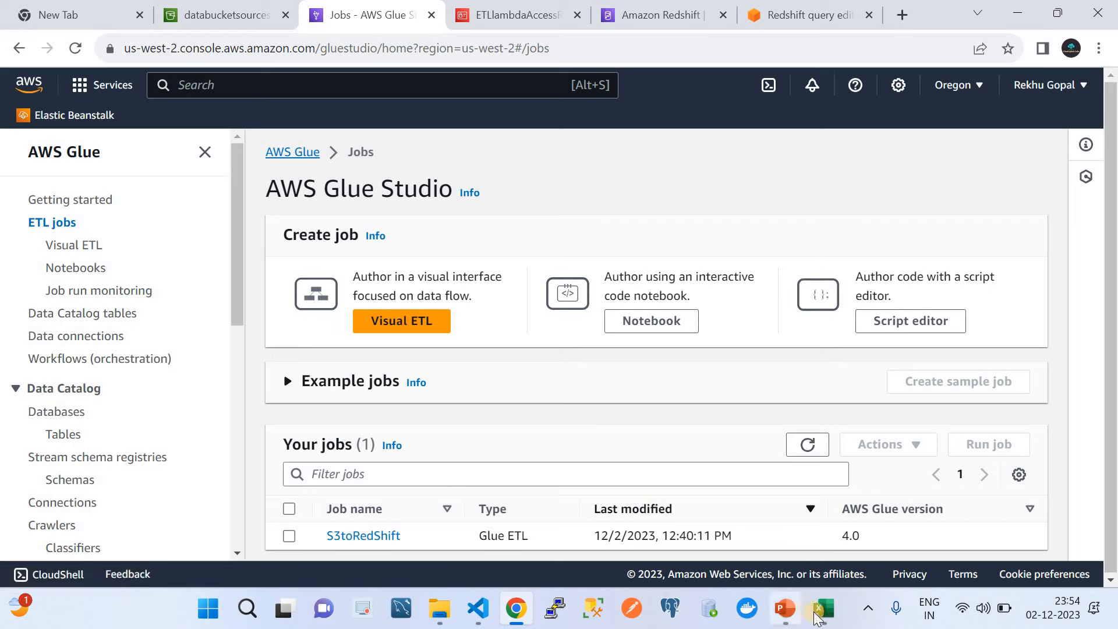
left_click(793, 616)
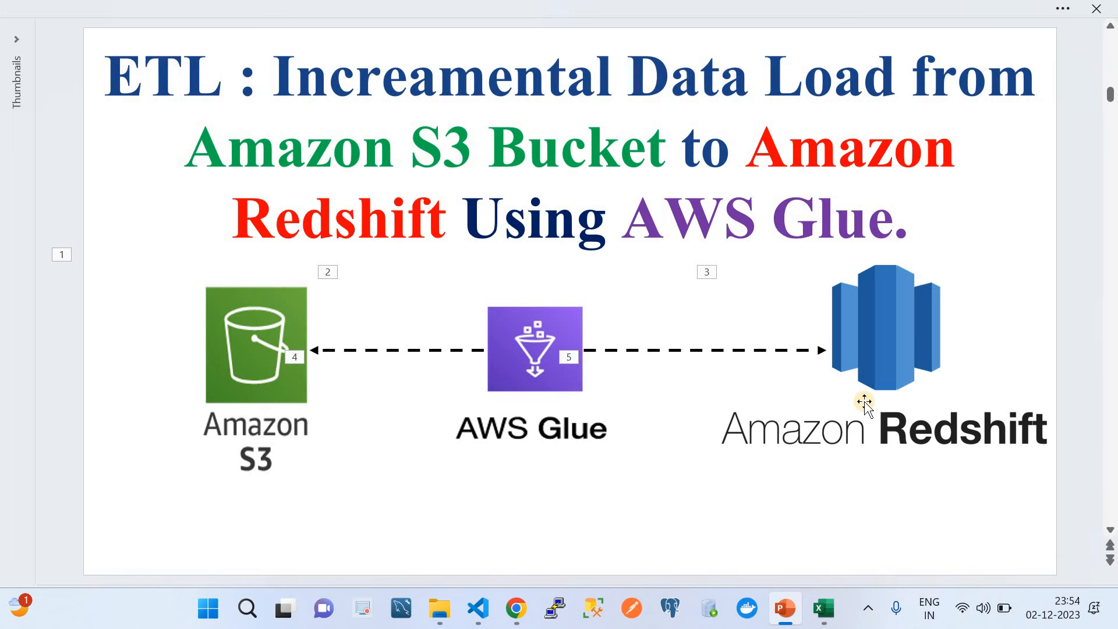
left_click(514, 610)
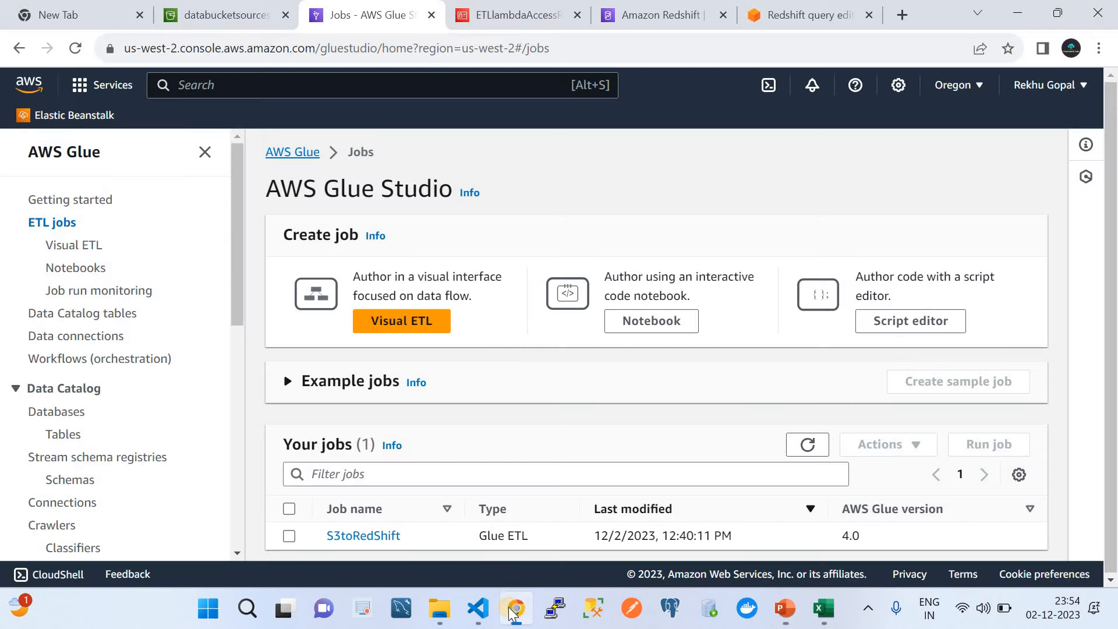
left_click(289, 508)
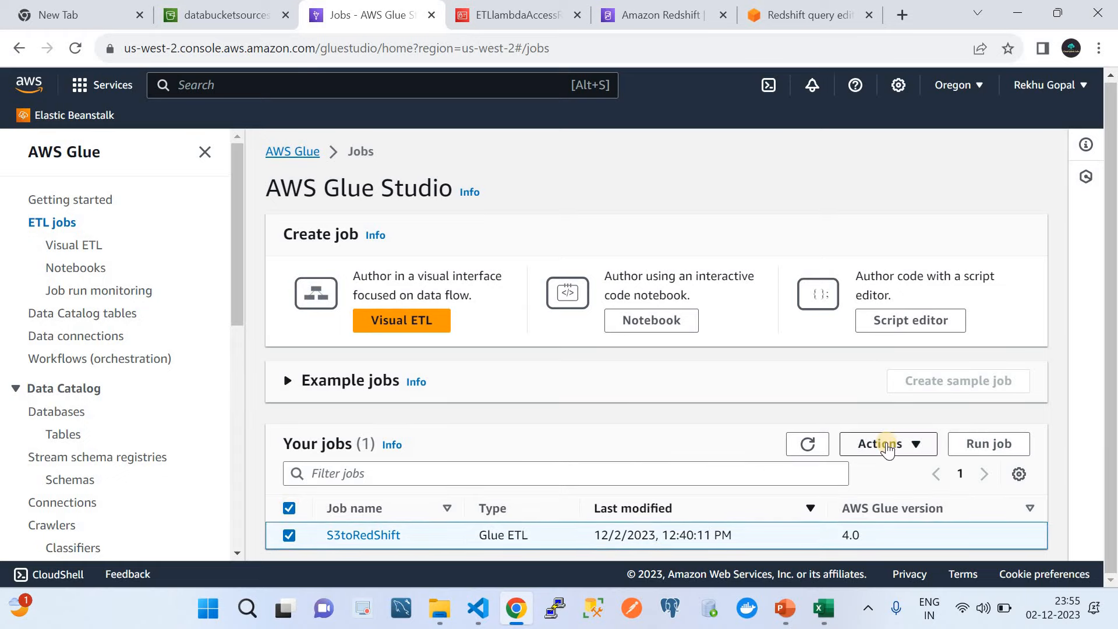
left_click(886, 448)
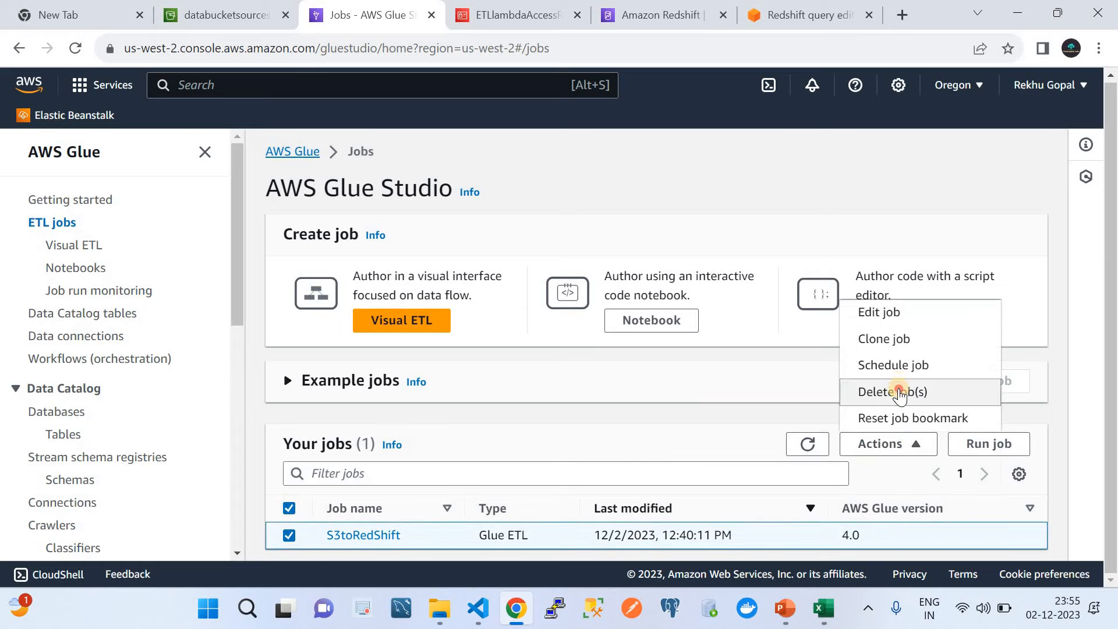
left_click(900, 393)
left_click(434, 412)
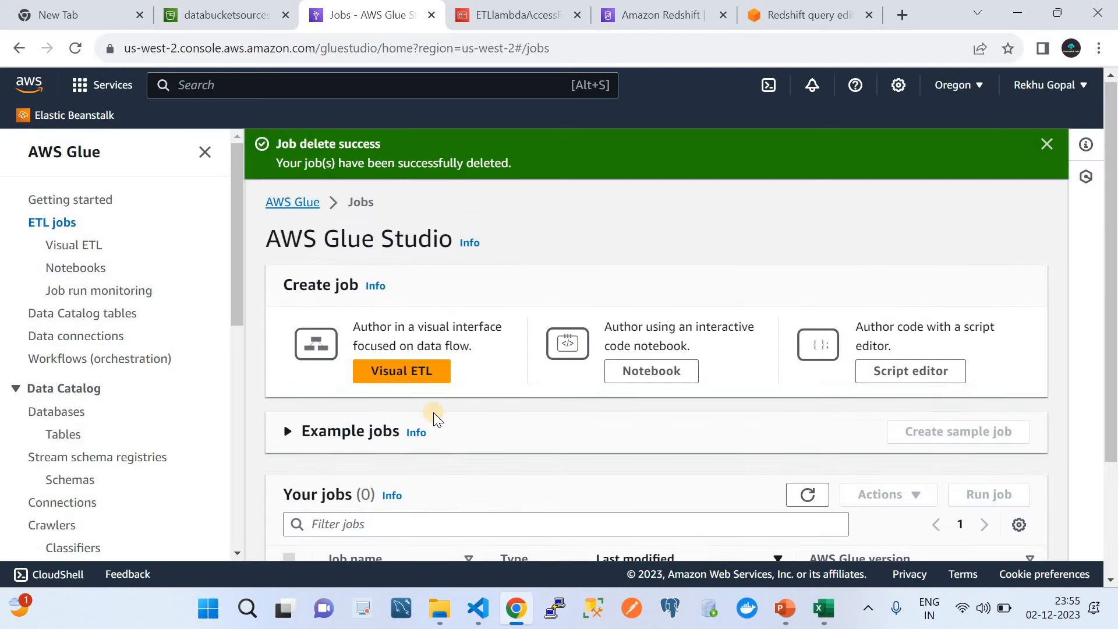
scroll(433, 413, "down", 3)
left_click(807, 345)
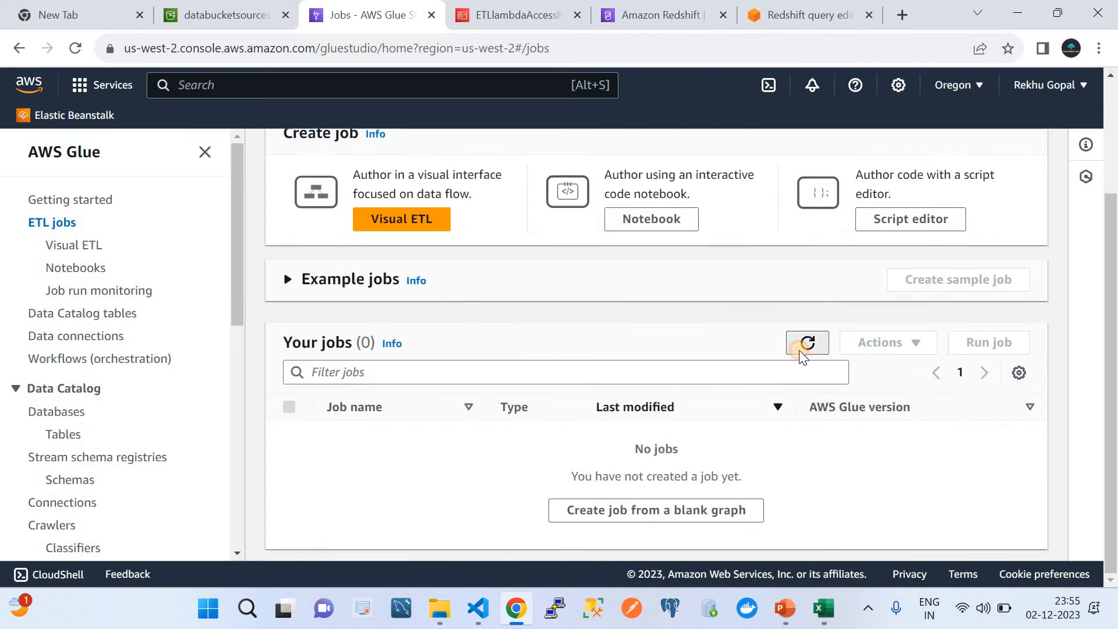
left_click(371, 222)
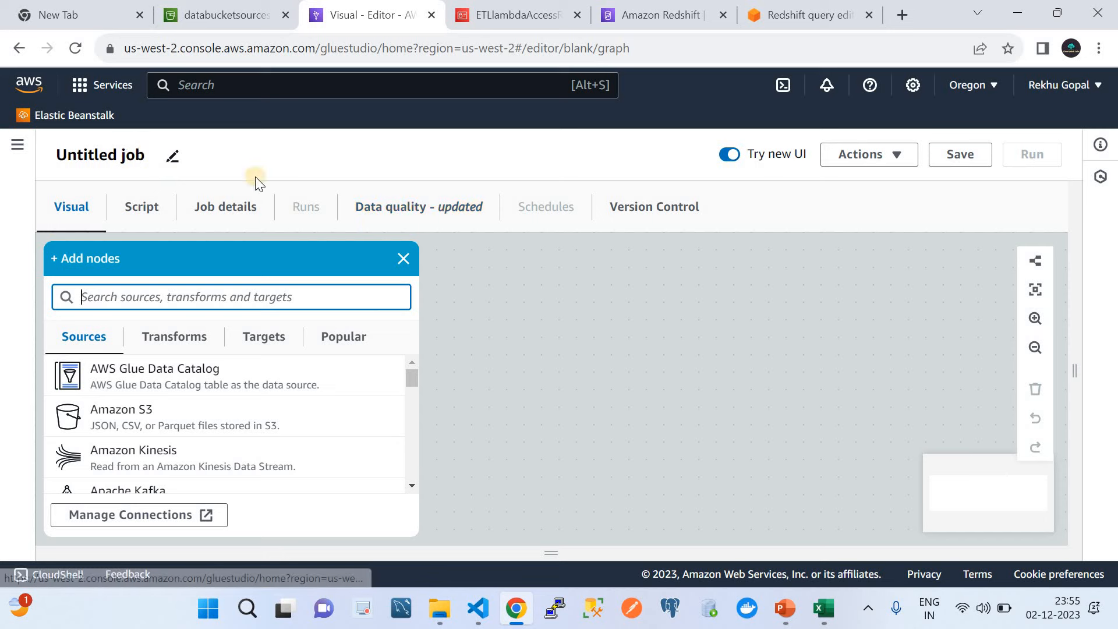
Step: Build a new visual job graph with an Amazon S3 source feeding an Amazon Redshift target
left_click(23, 150)
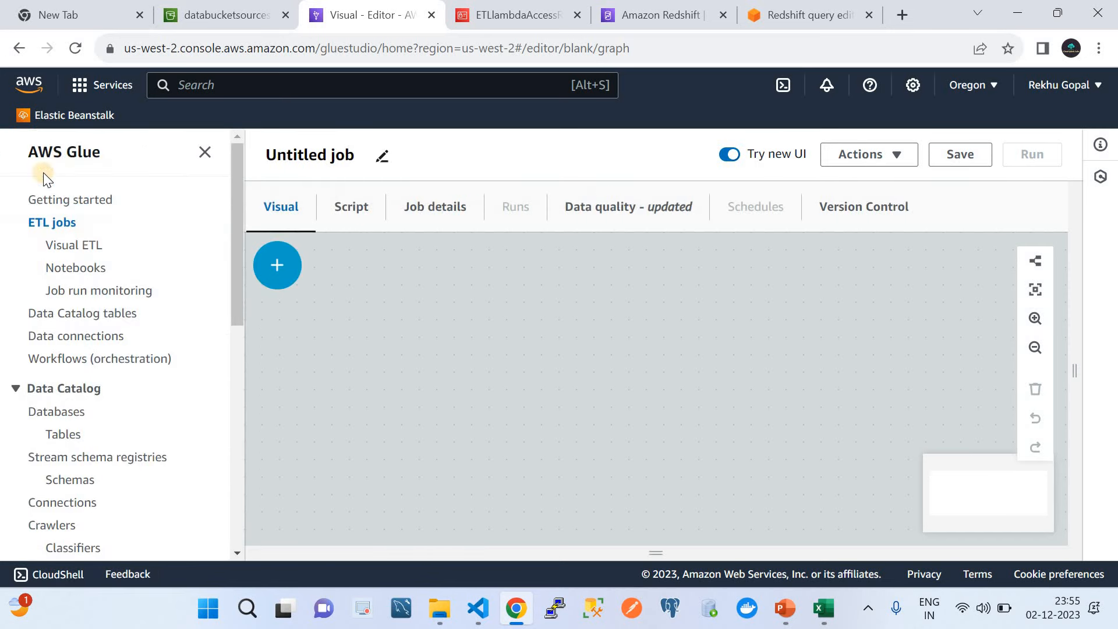
left_click(57, 228)
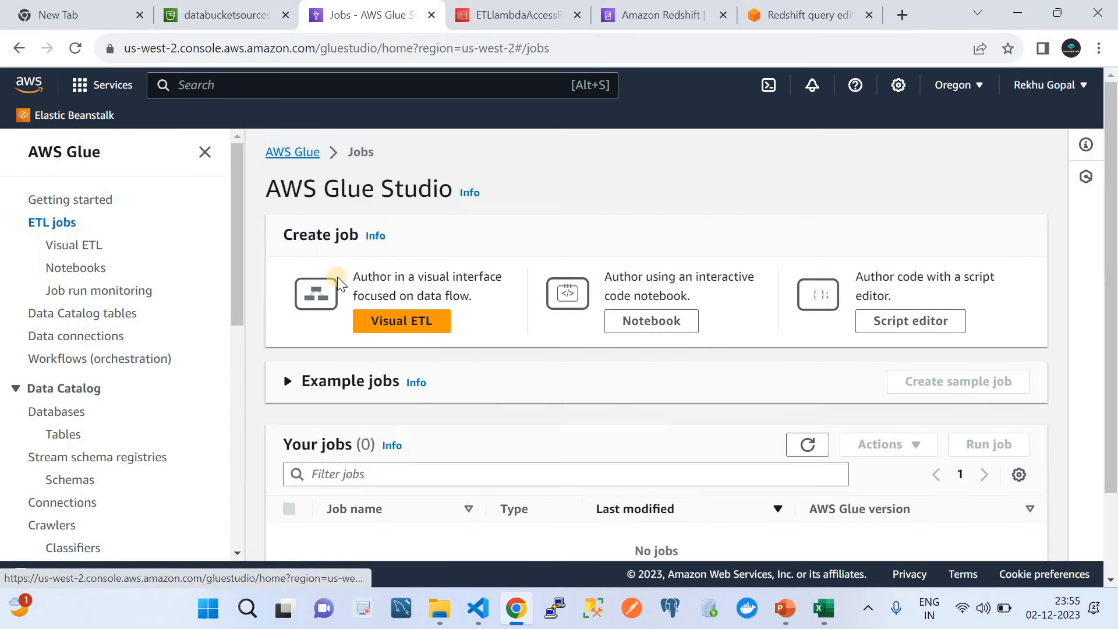
left_click(389, 330)
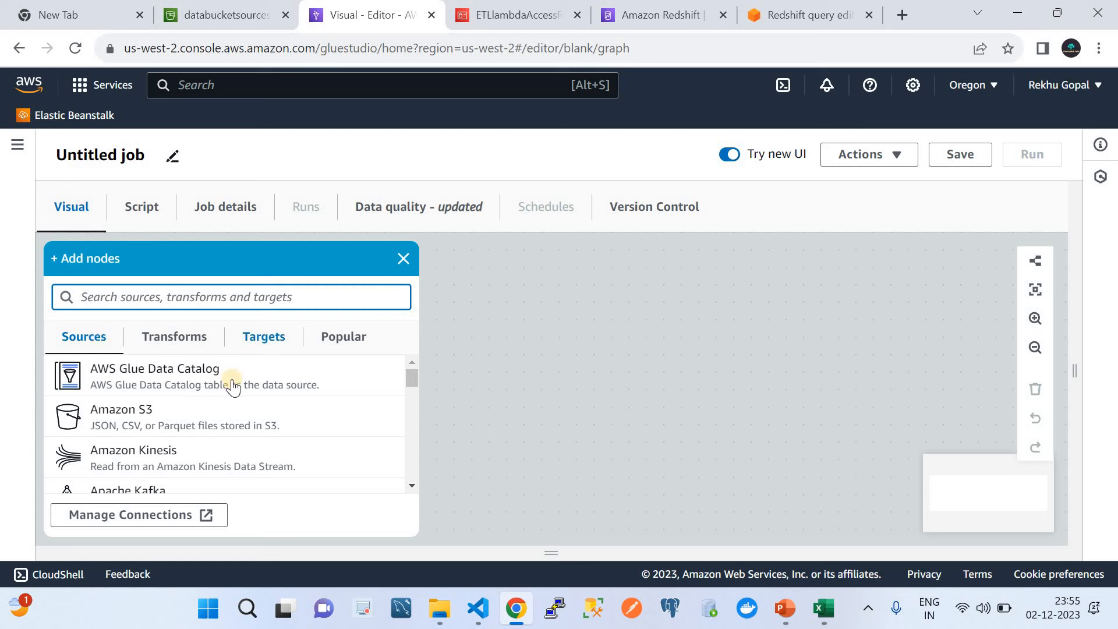
left_click(184, 421)
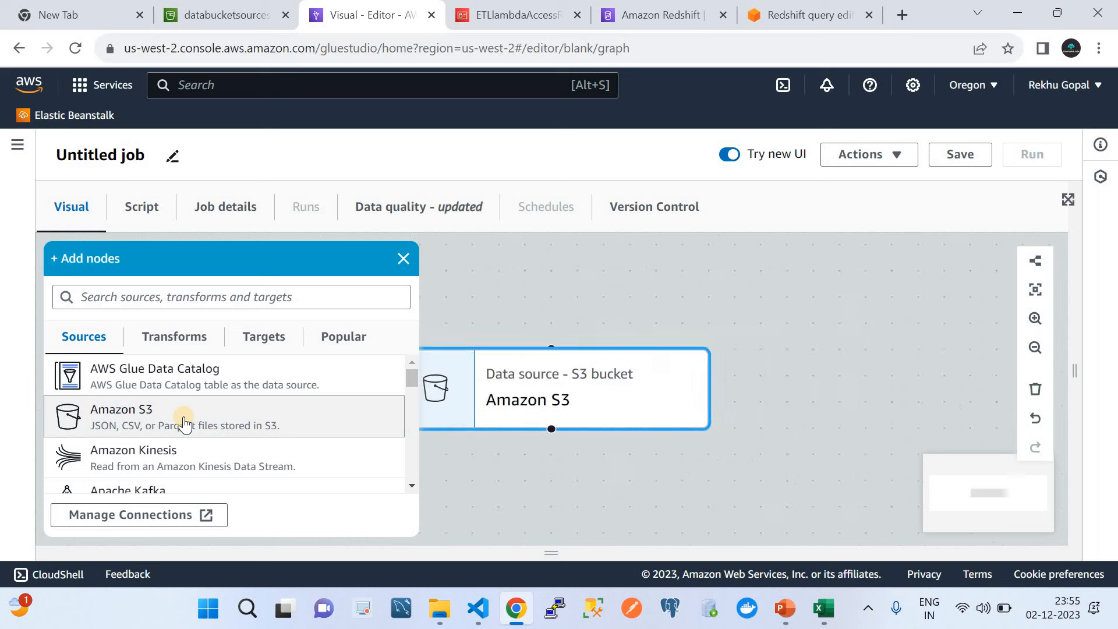
left_click(263, 344)
left_click(191, 471)
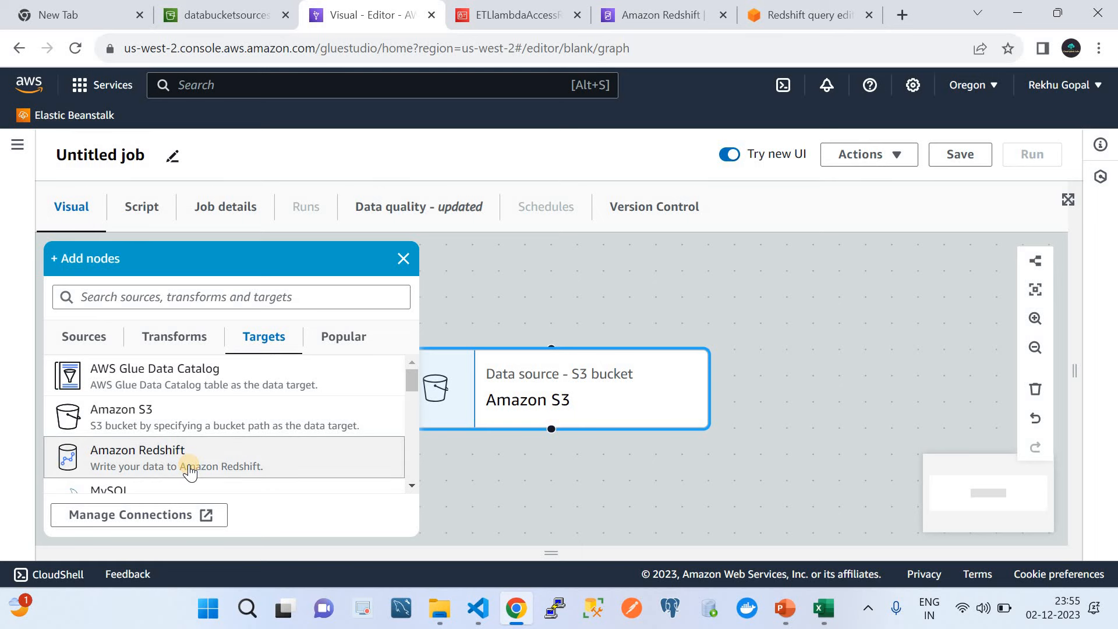
left_click(401, 258)
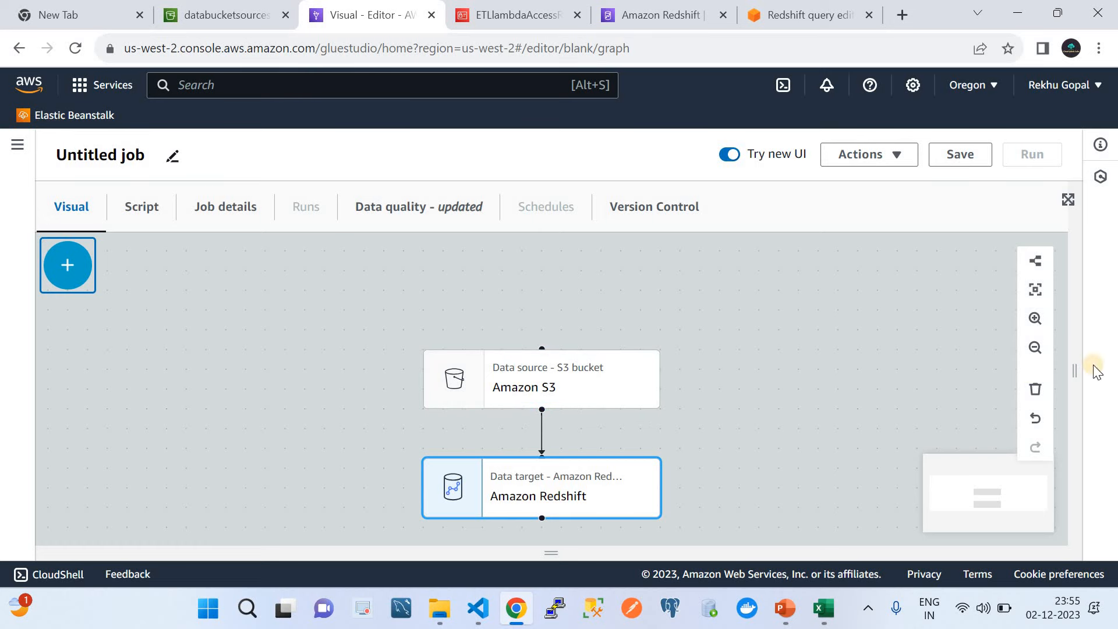
left_click(617, 373)
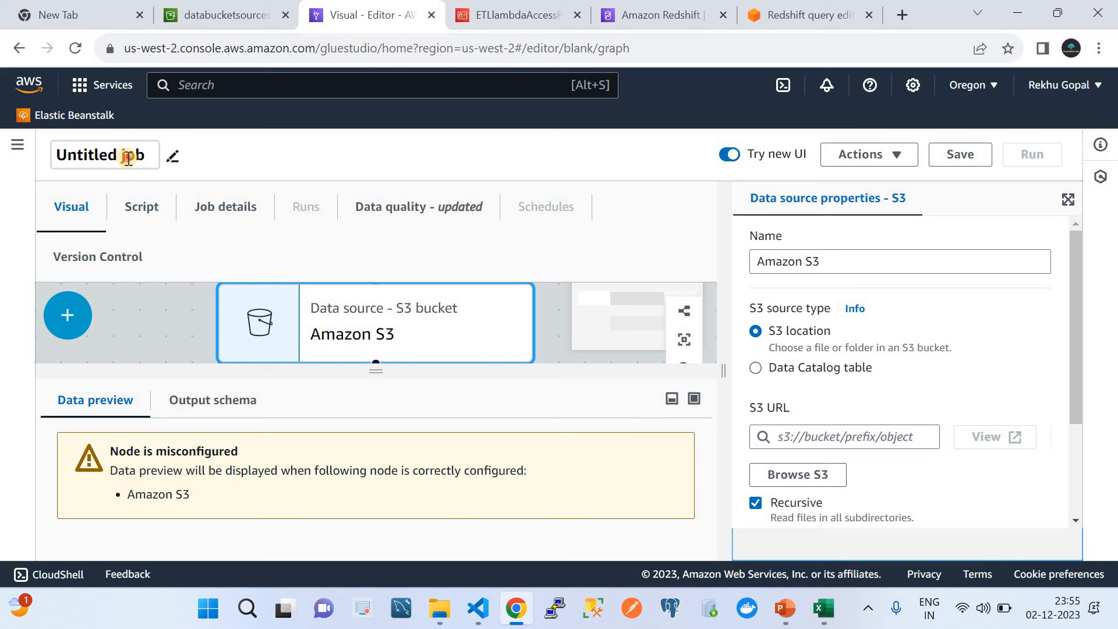
Step: Rename the Untitled job to demojob
left_click(126, 155)
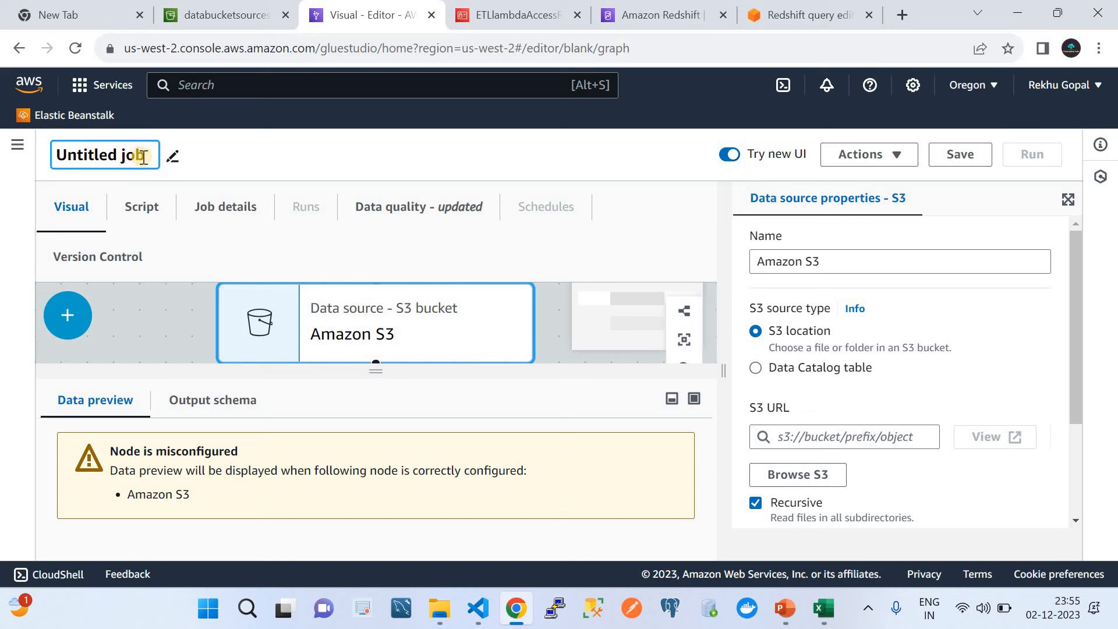
left_click(149, 157)
key("BackSpace")
key("BackSpace")
key("BackSpace")
key("BackSpace")
key("BackSpace")
key("BackSpace")
key("BackSpace")
key("BackSpace")
key("BackSpace")
key("BackSpace")
key("BackSpace")
key("BackSpace")
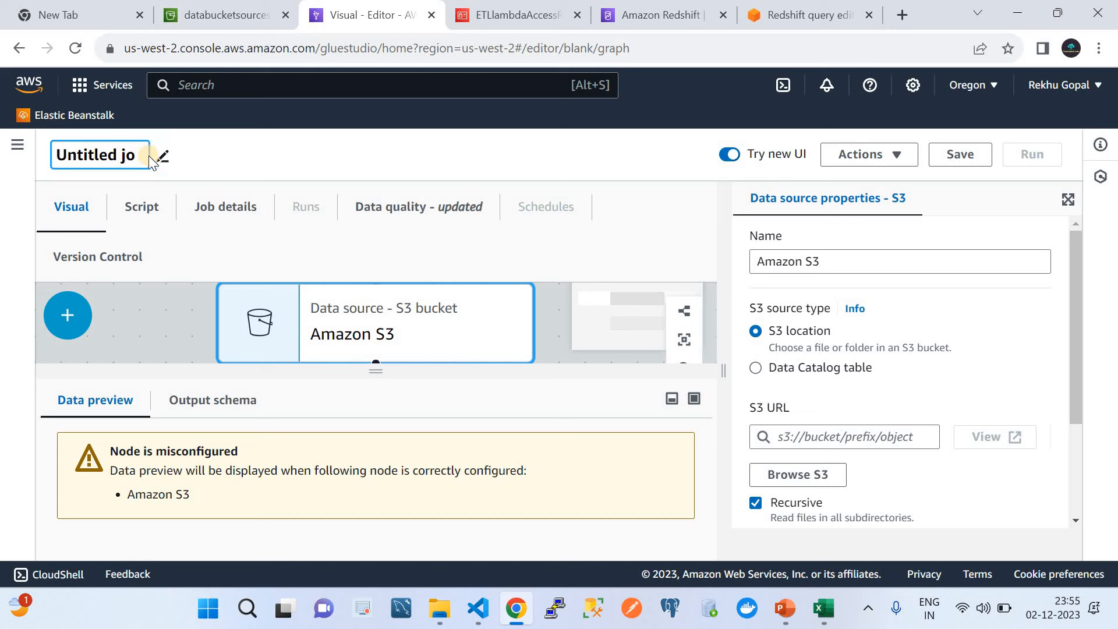
type("demo")
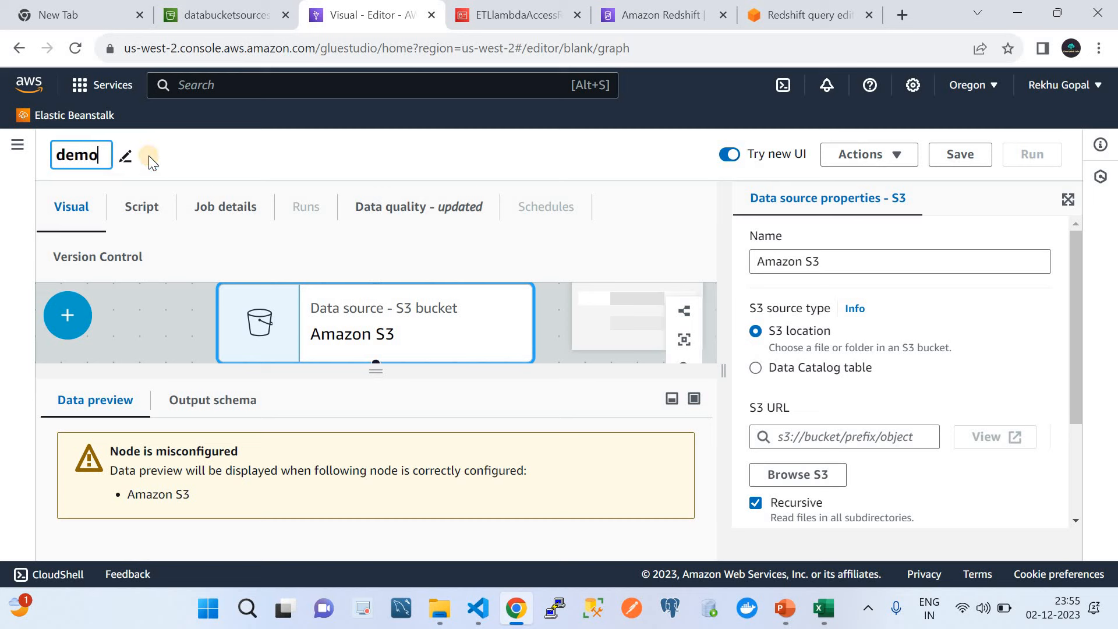
type("job")
Step: Point the S3 source at Data Catalog table databucketsourceside in database increamentalload
left_click(756, 368)
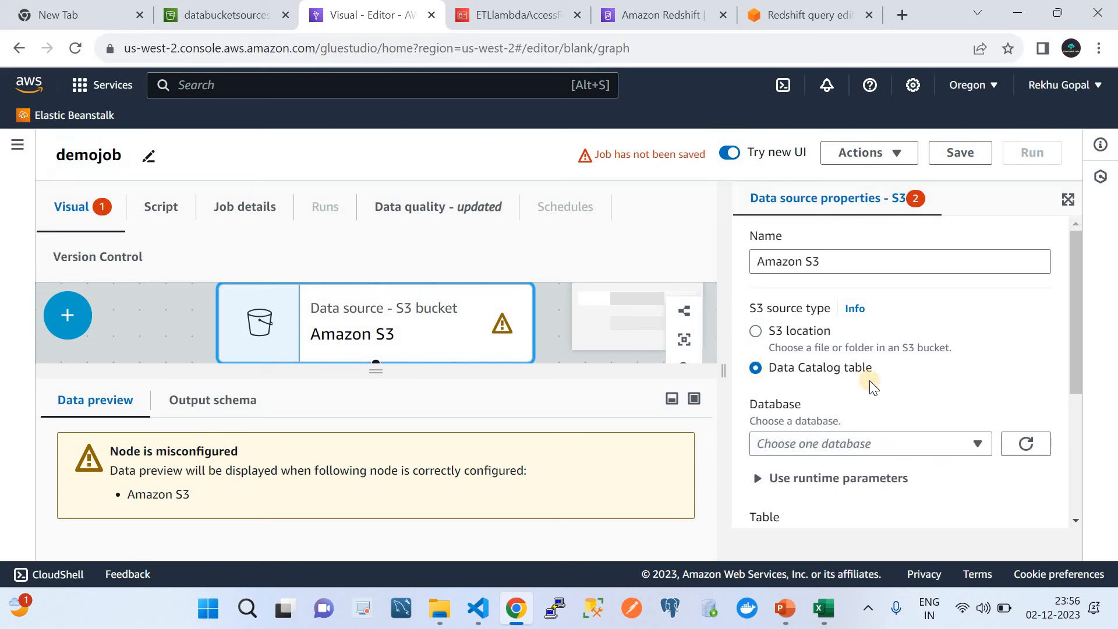
scroll(869, 379, "down", 1)
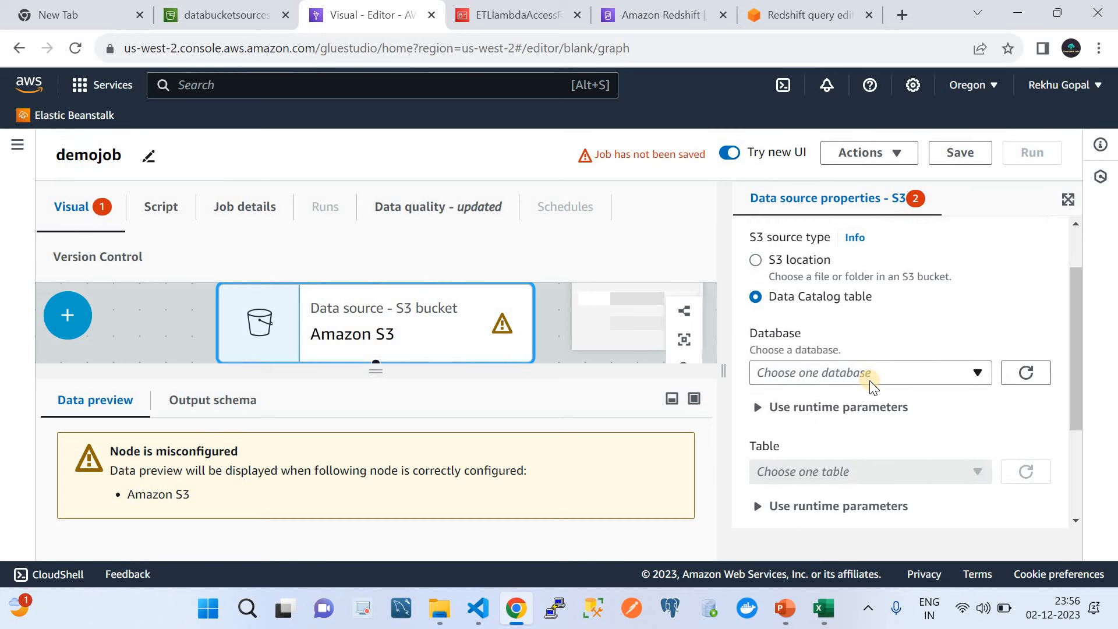
left_click(857, 379)
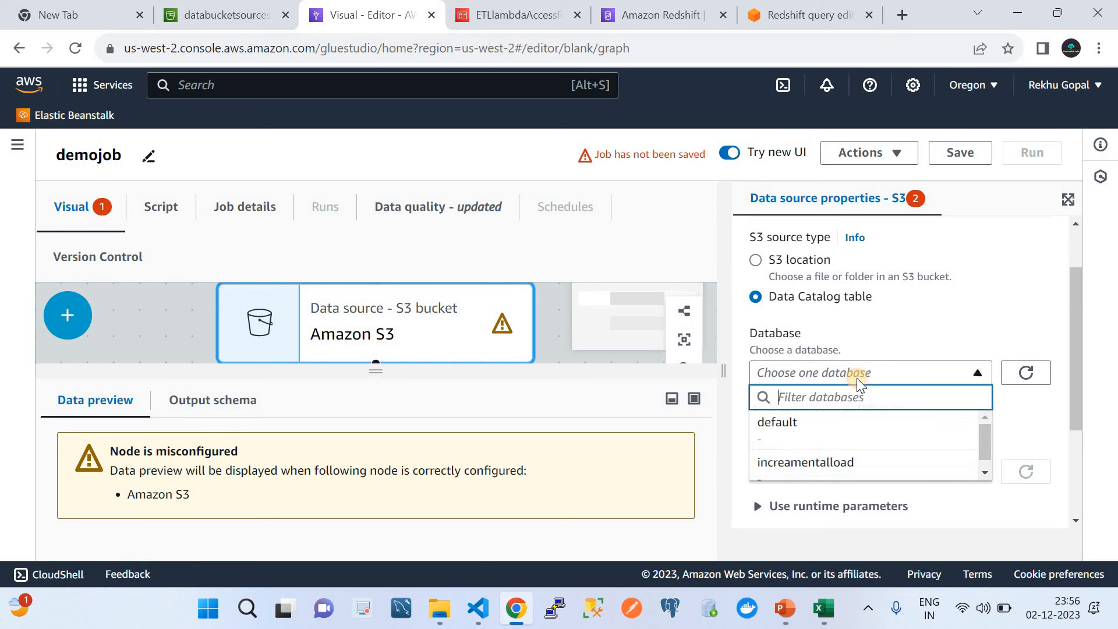
left_click(829, 463)
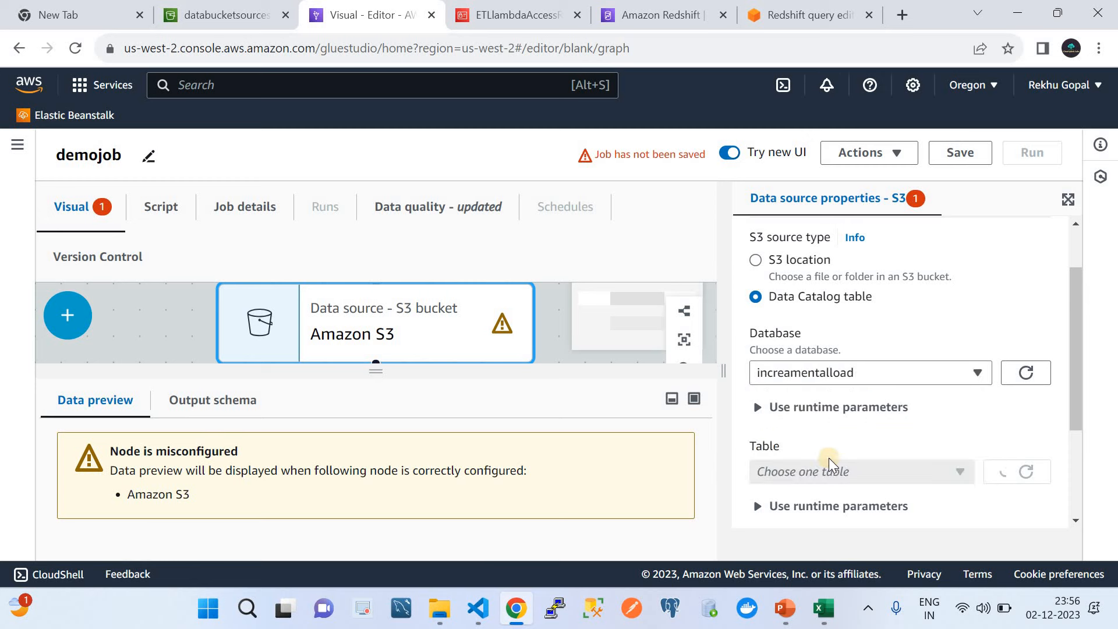
scroll(849, 424, "down", 3)
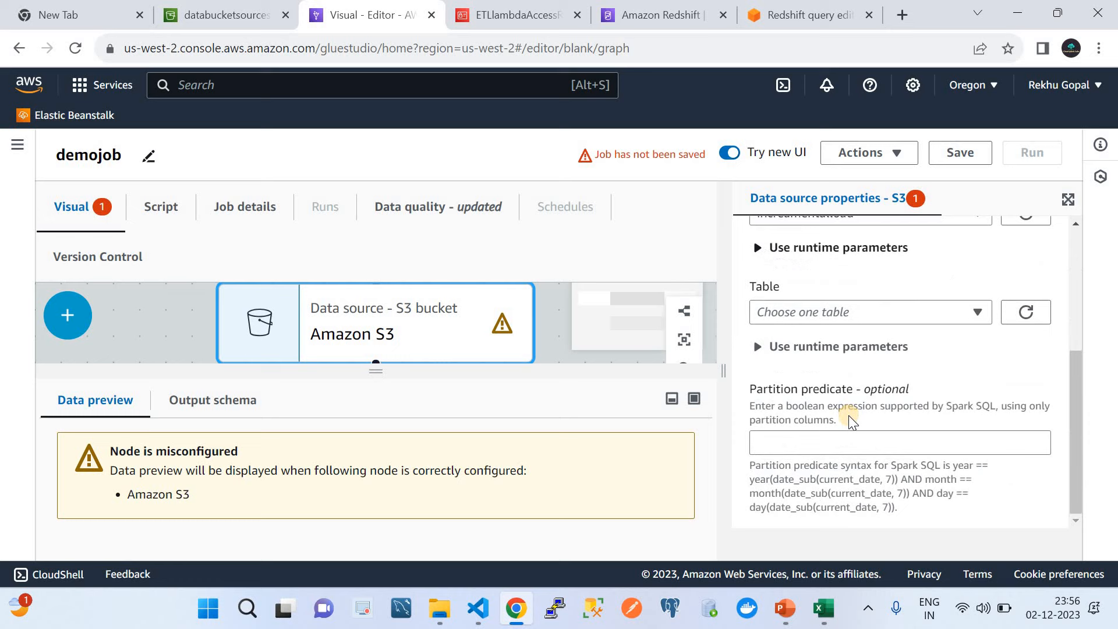
left_click(820, 309)
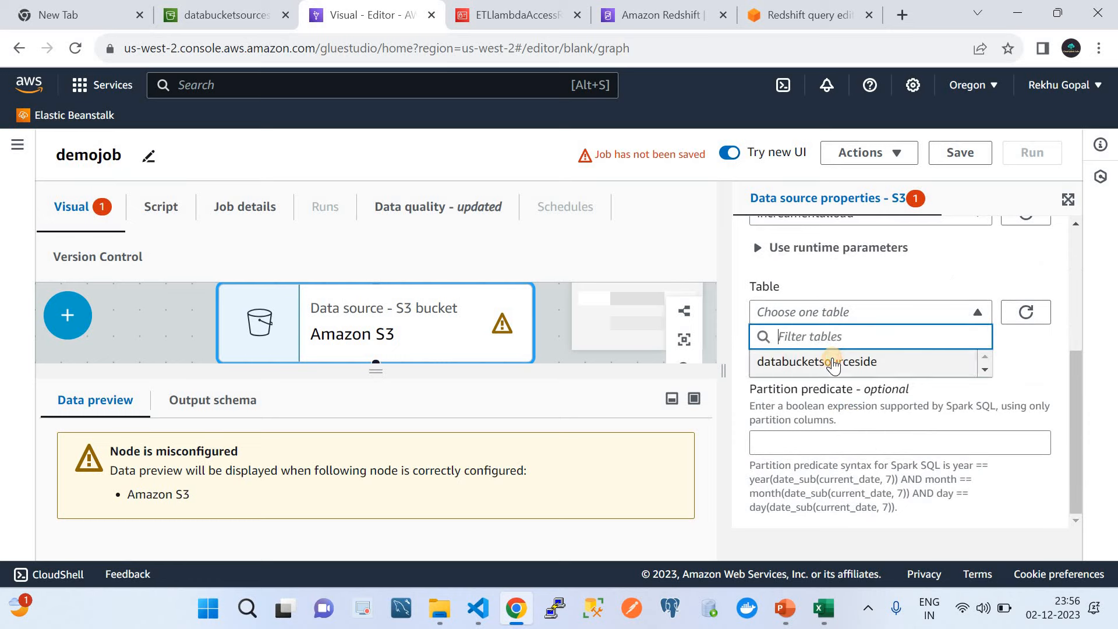
left_click(832, 359)
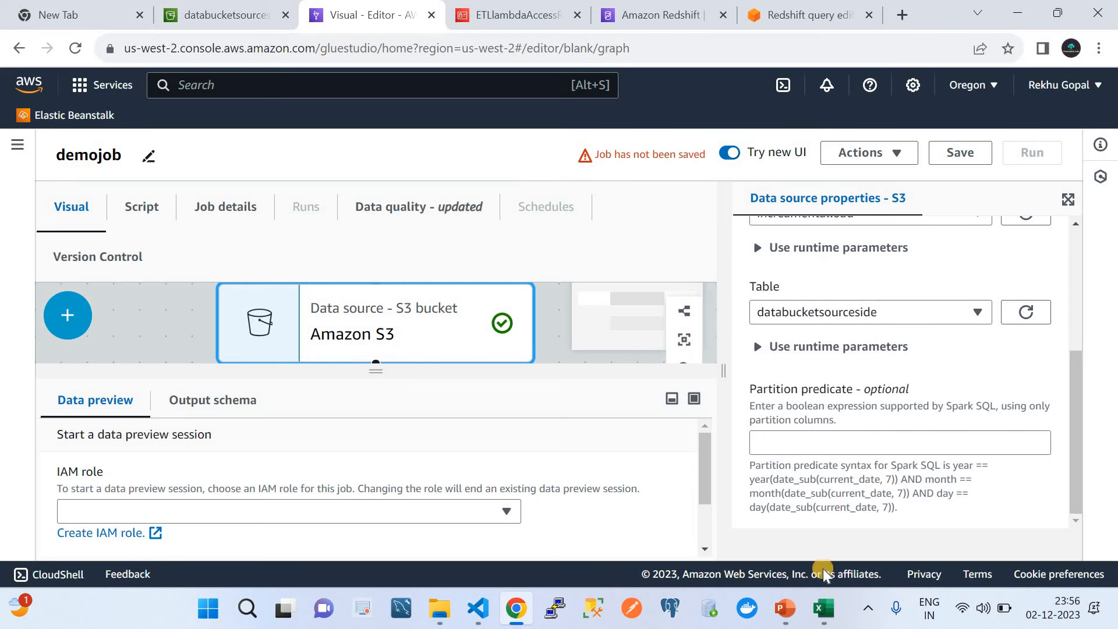
Step: Pick ETLlambdaAccessRole as the data preview IAM role and start the preview session
left_click(799, 606)
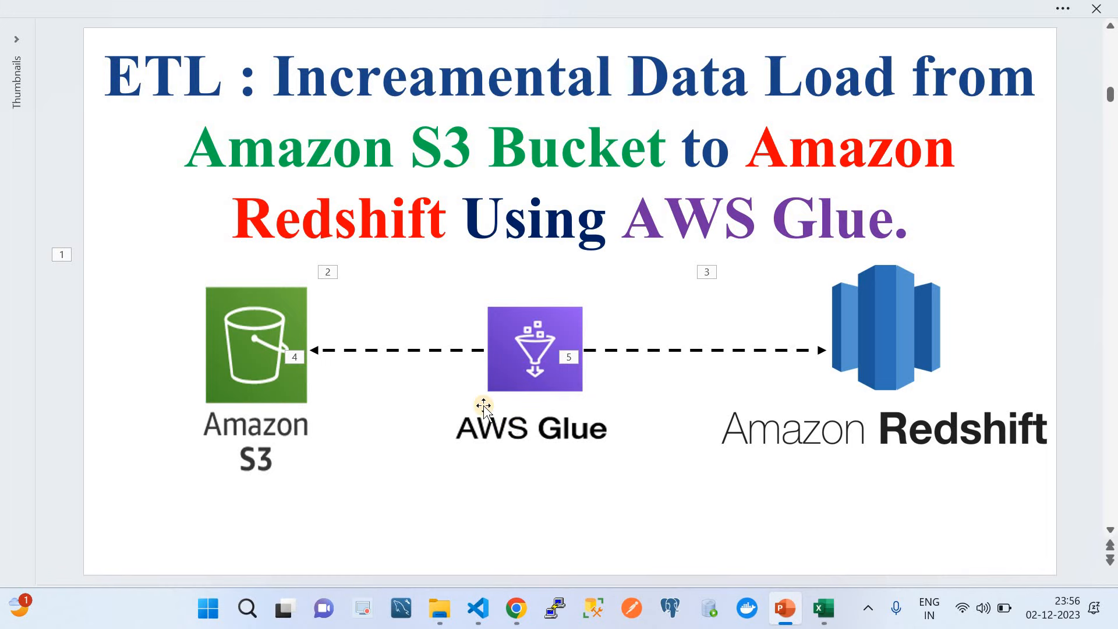
left_click(516, 607)
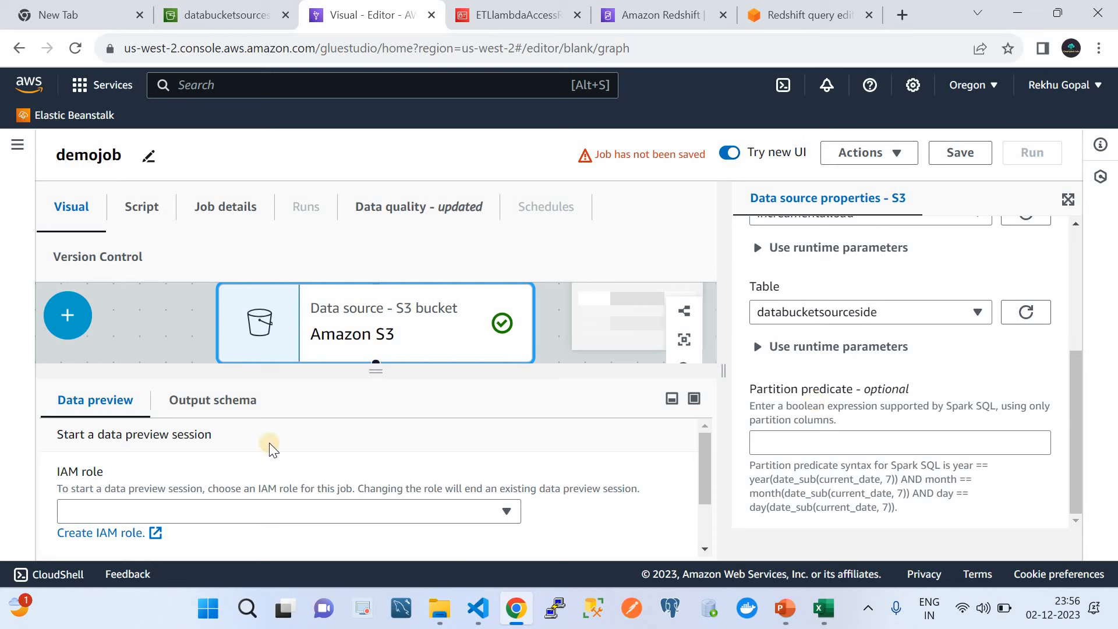
left_click(194, 511)
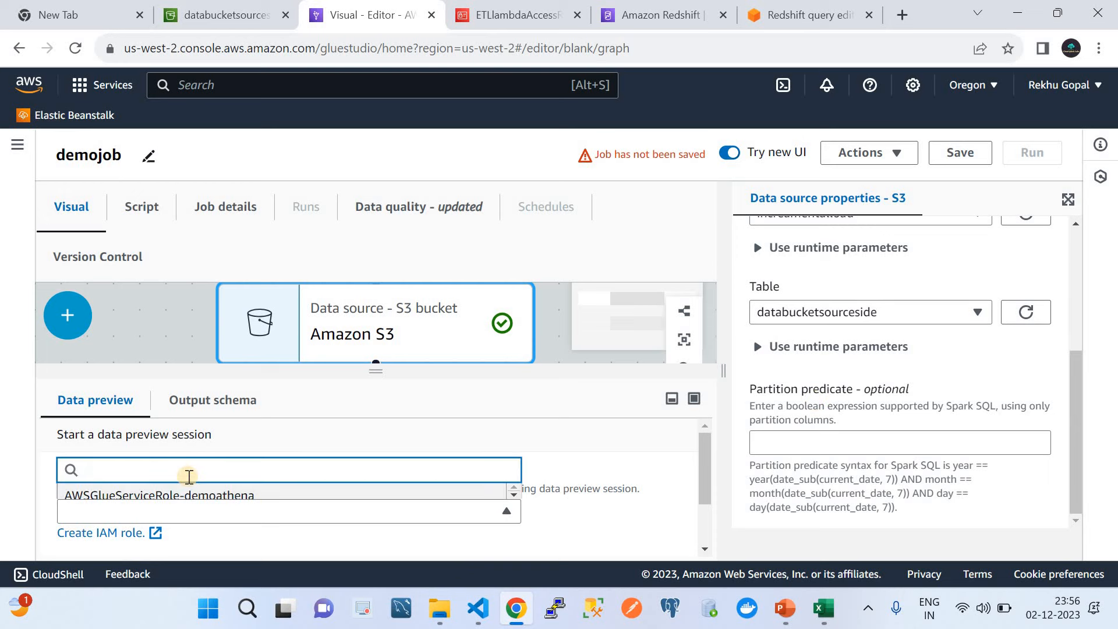
type("a")
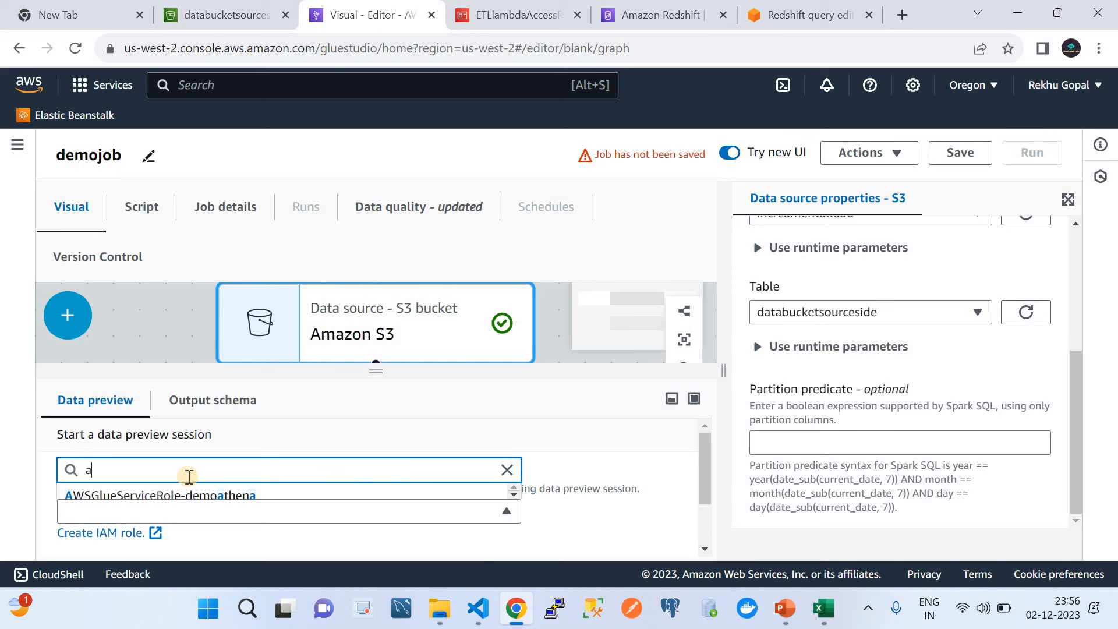
type("ETL")
scroll(188, 475, "down", 2)
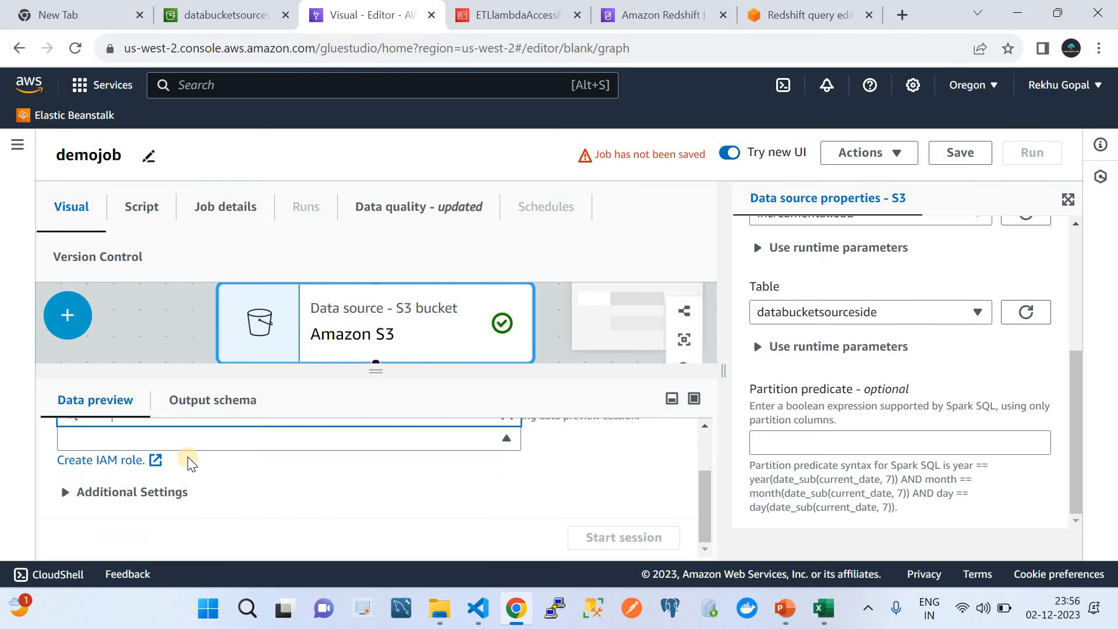
scroll(191, 463, "up", 2)
key("BackSpace")
key("BackSpace")
key("BackSpace")
key("BackSpace")
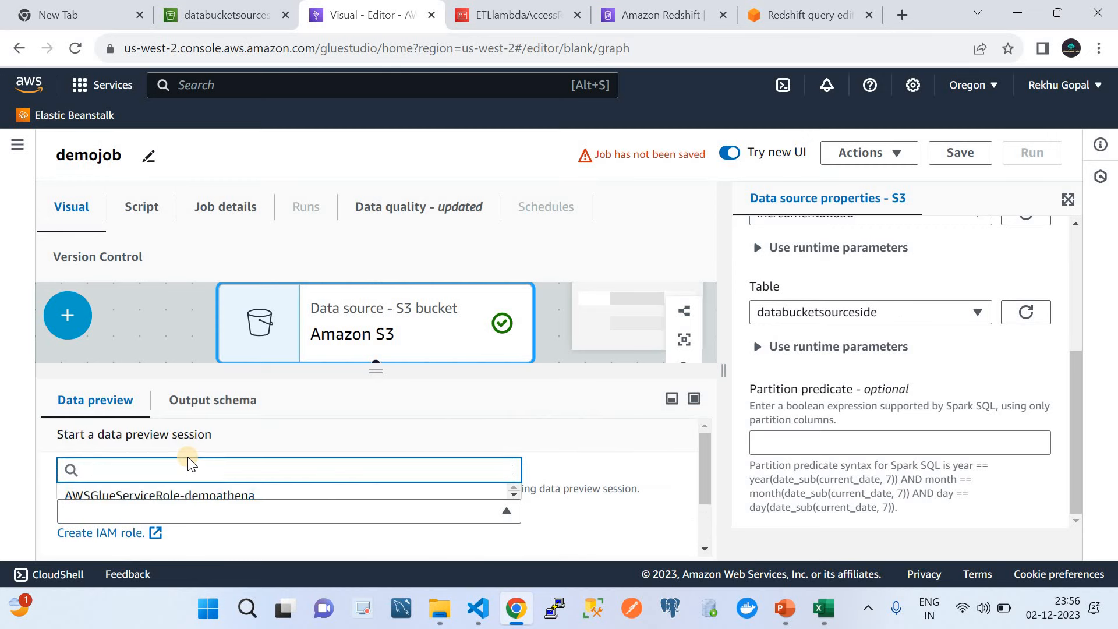
type("ETL")
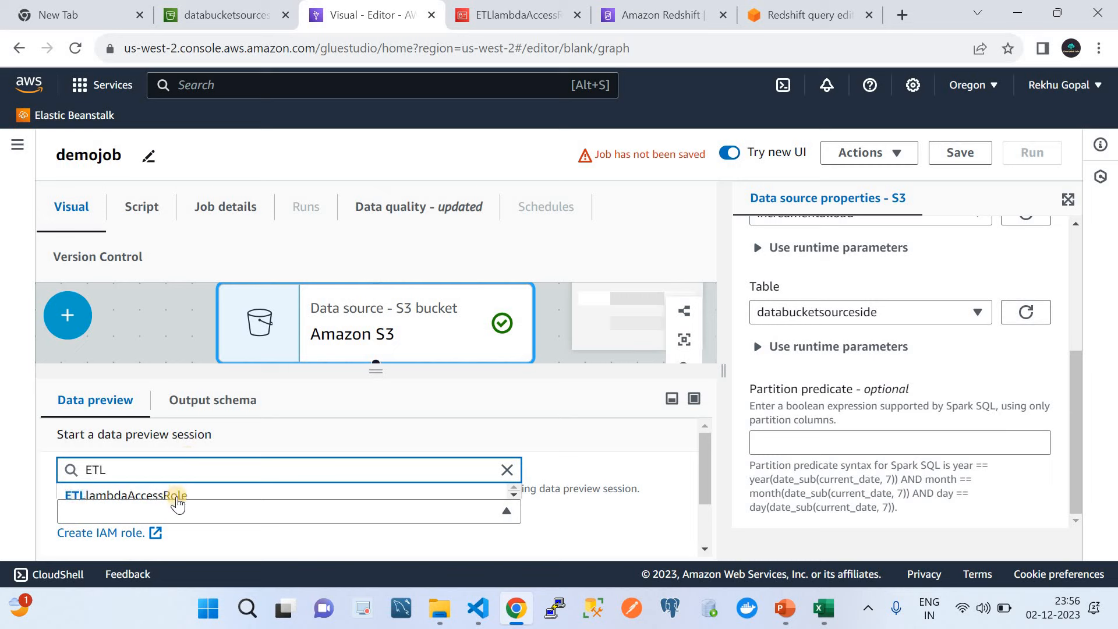
left_click(174, 504)
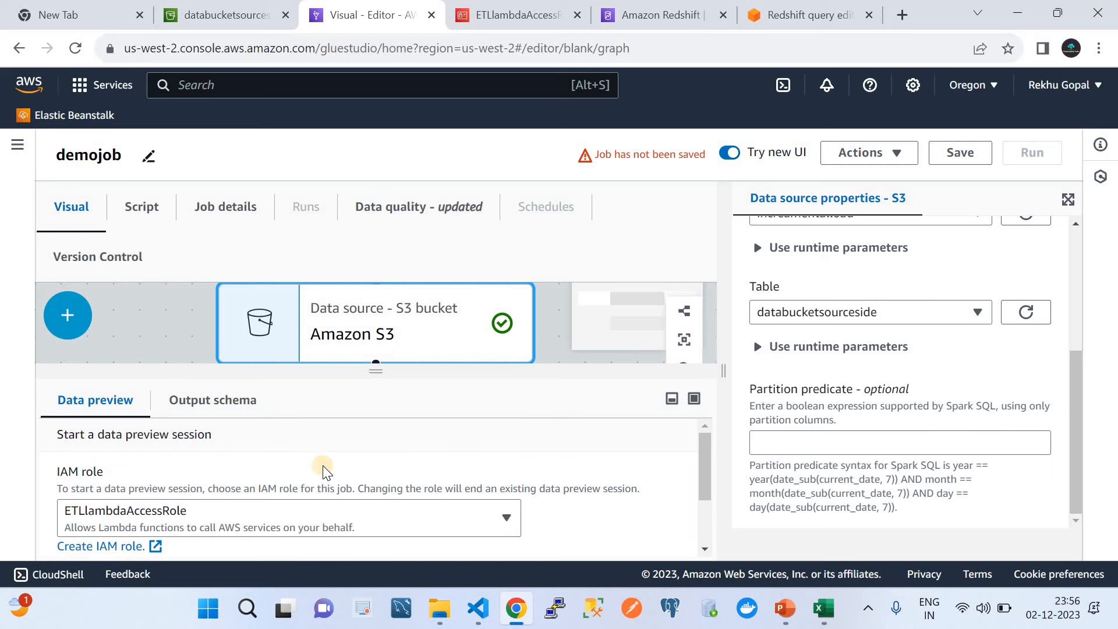
scroll(325, 470, "down", 1)
left_click(582, 534)
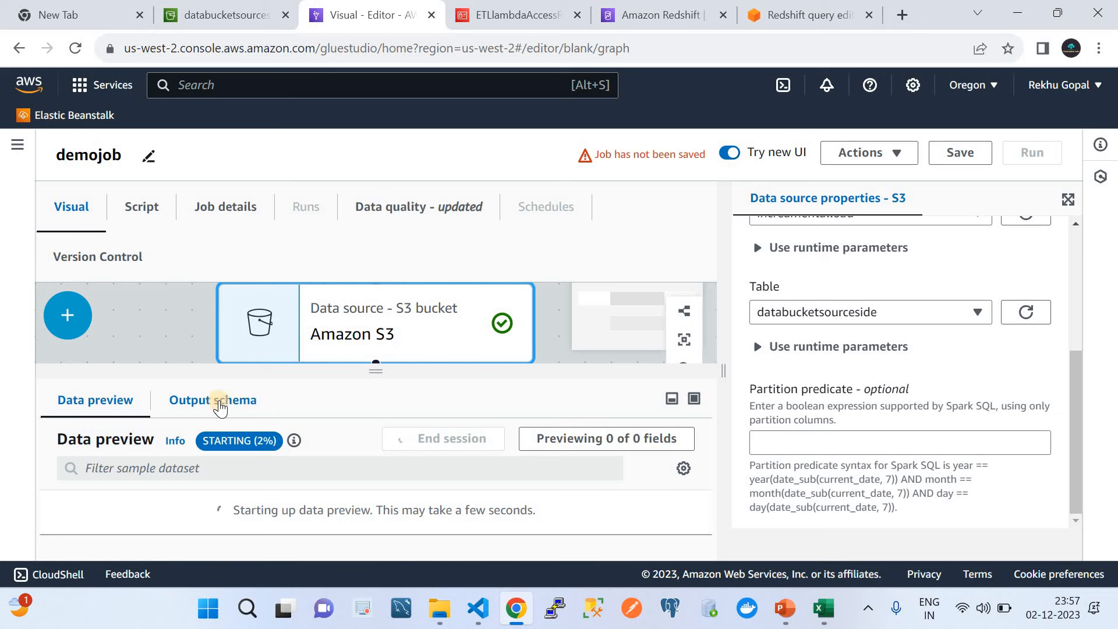
Step: Review the 12 sample preview rows and pan the job graph to reveal the Redshift target
scroll(880, 286, "up", 4)
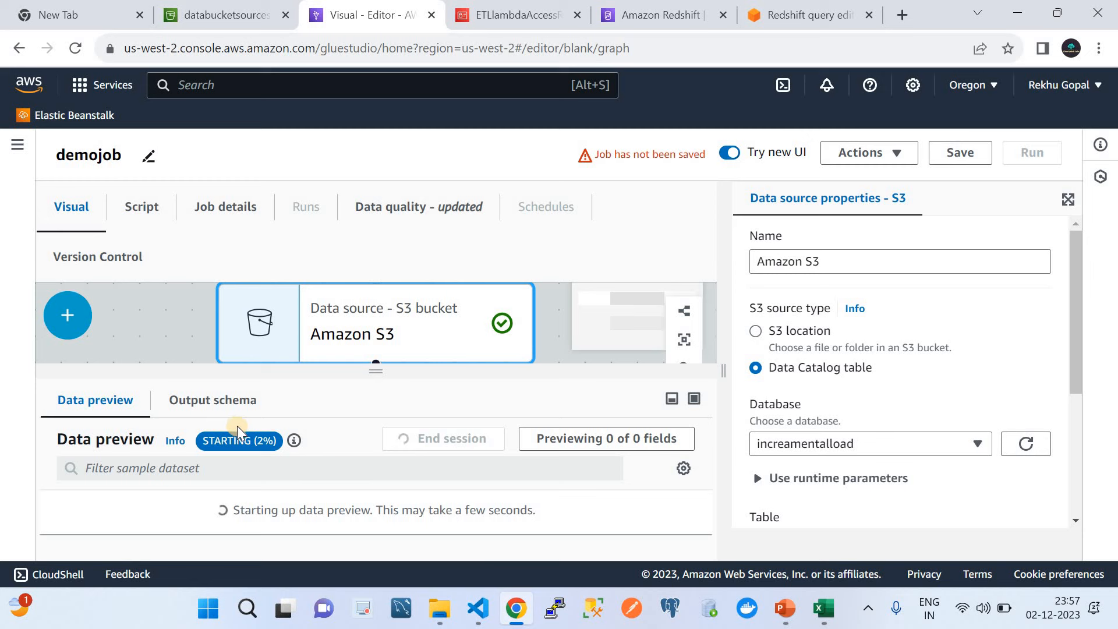
scroll(420, 325, "down", 2)
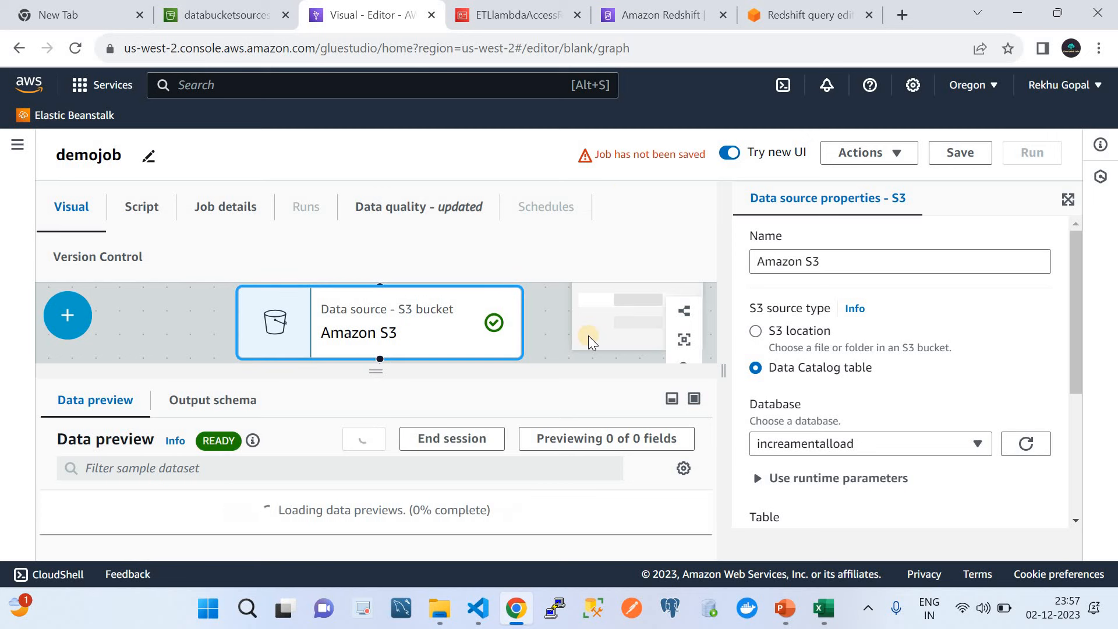
scroll(589, 335, "down", 2)
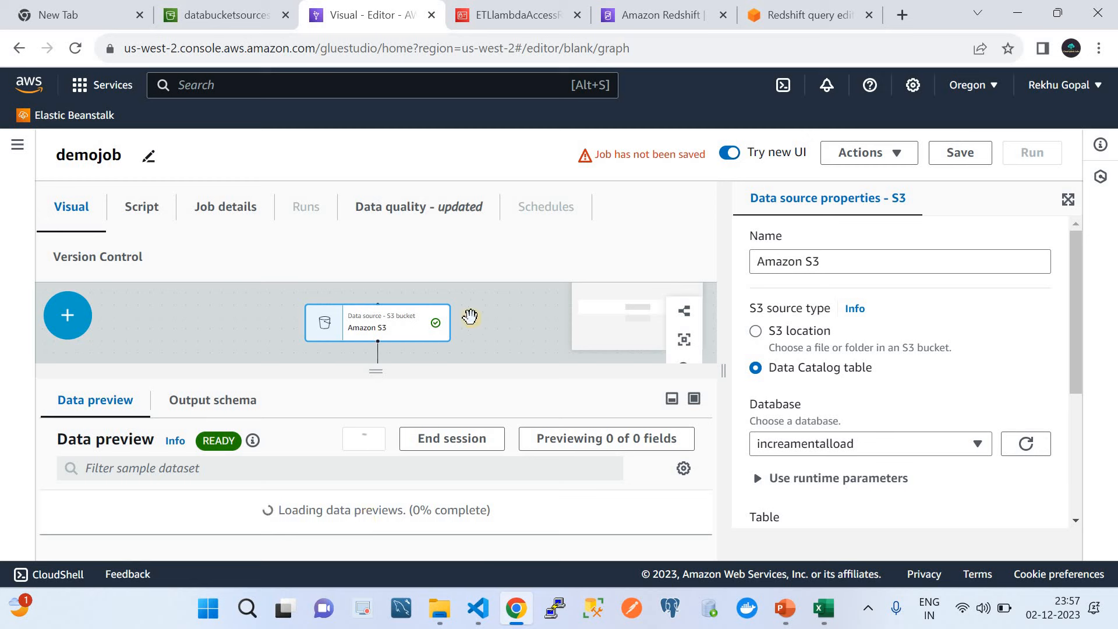
scroll(495, 344, "down", 1)
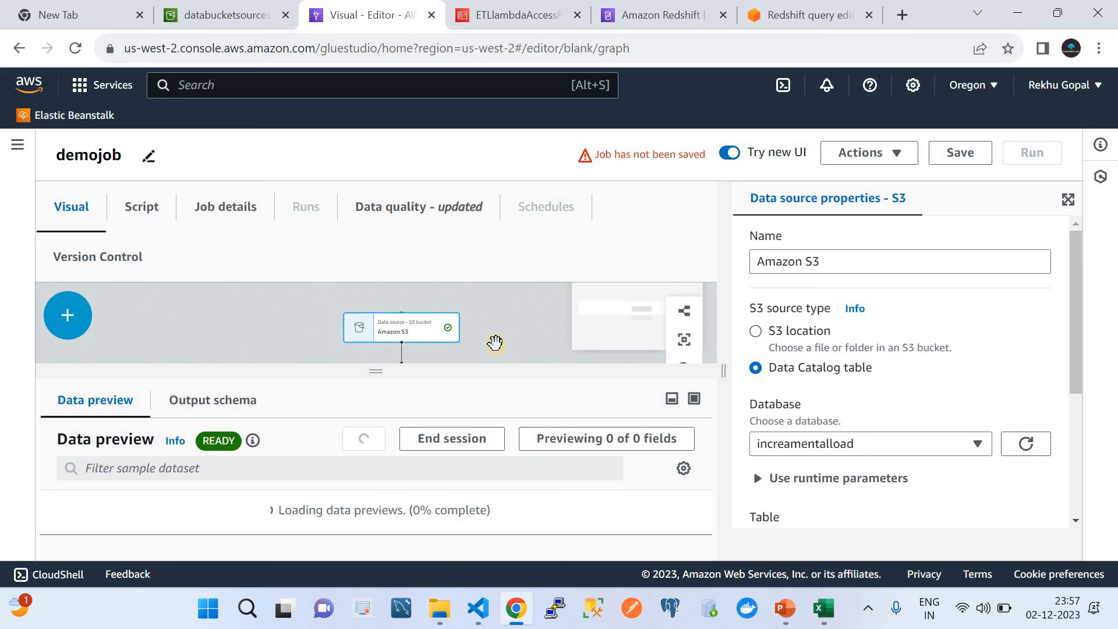
left_click_drag(476, 240, 459, 319)
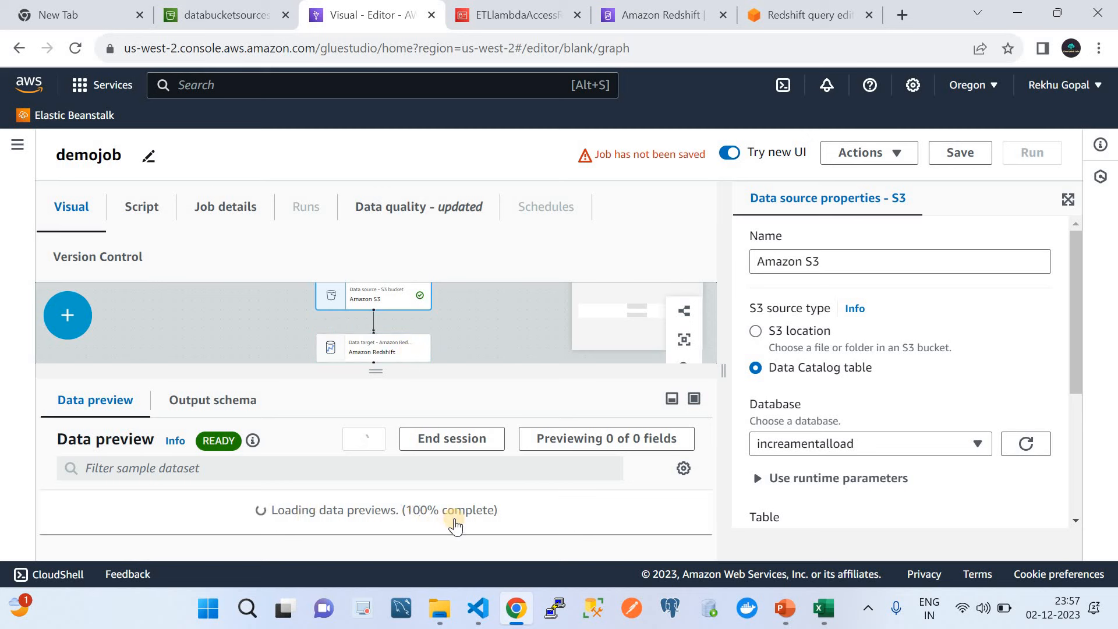
scroll(456, 526, "down", 1)
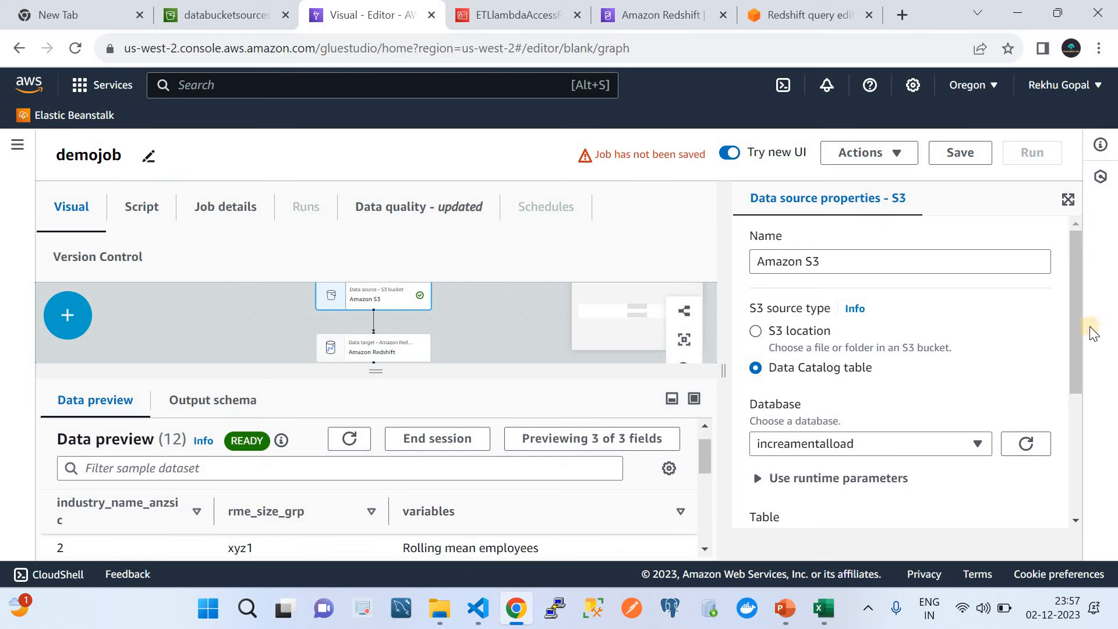
left_click_drag(1081, 306, 1082, 403)
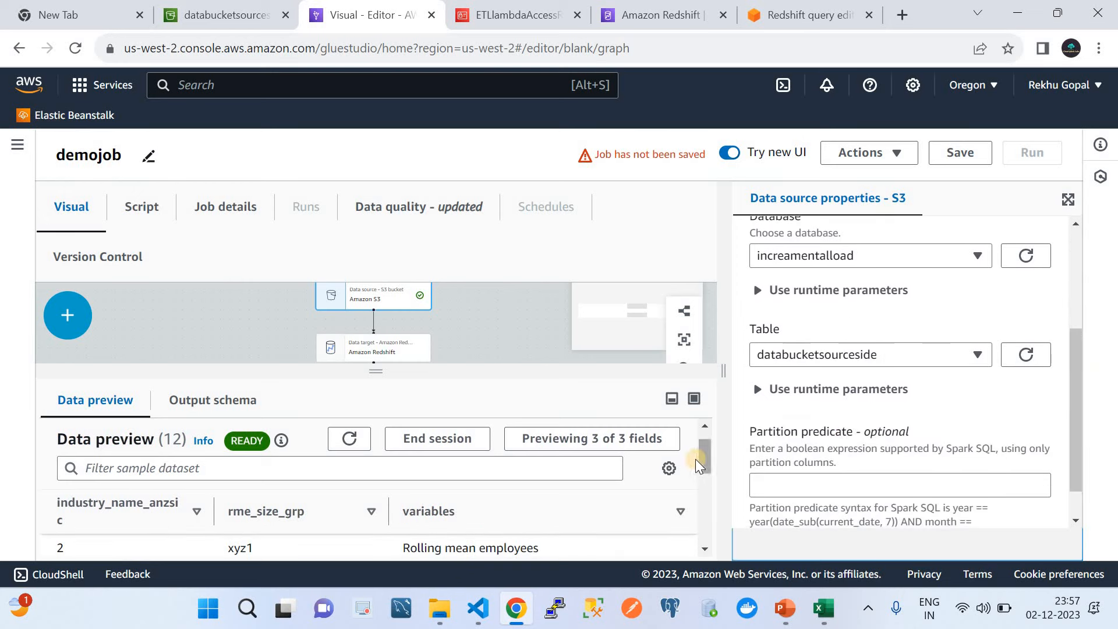
left_click_drag(708, 459, 709, 463)
scroll(117, 521, "down", 2)
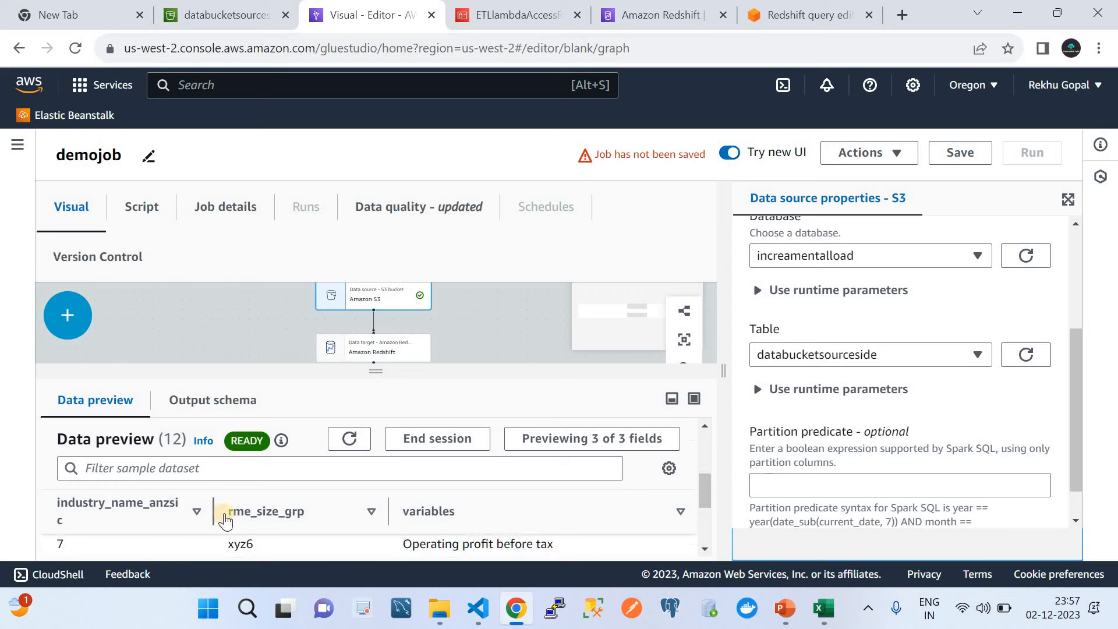
left_click_drag(705, 487, 703, 430)
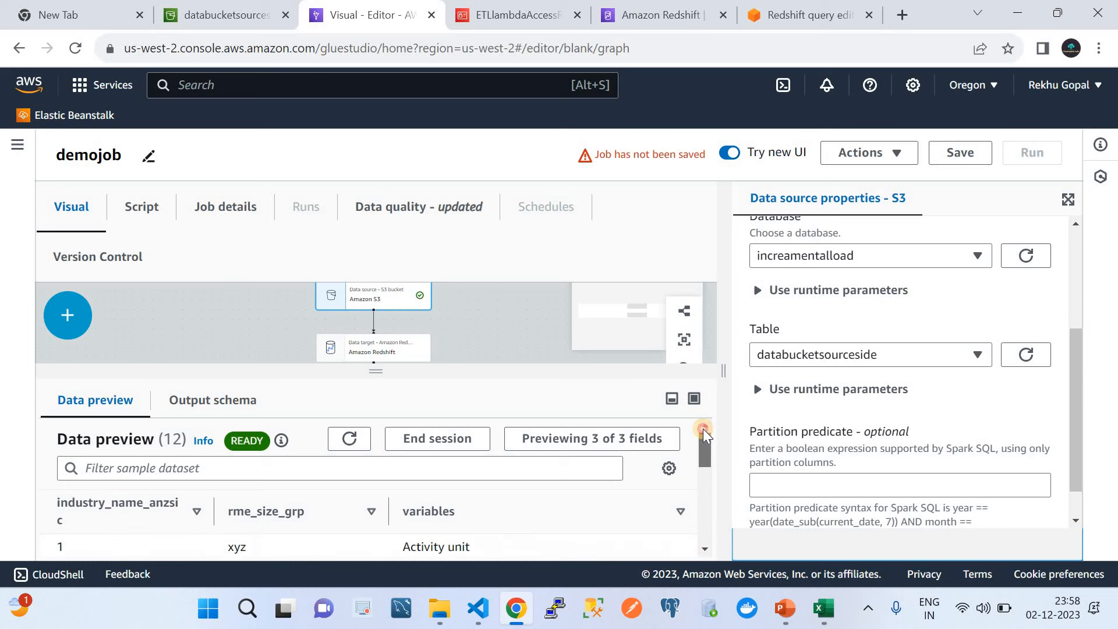
Step: Check the source's inferred output schema, then select the Amazon Redshift target node
left_click(236, 401)
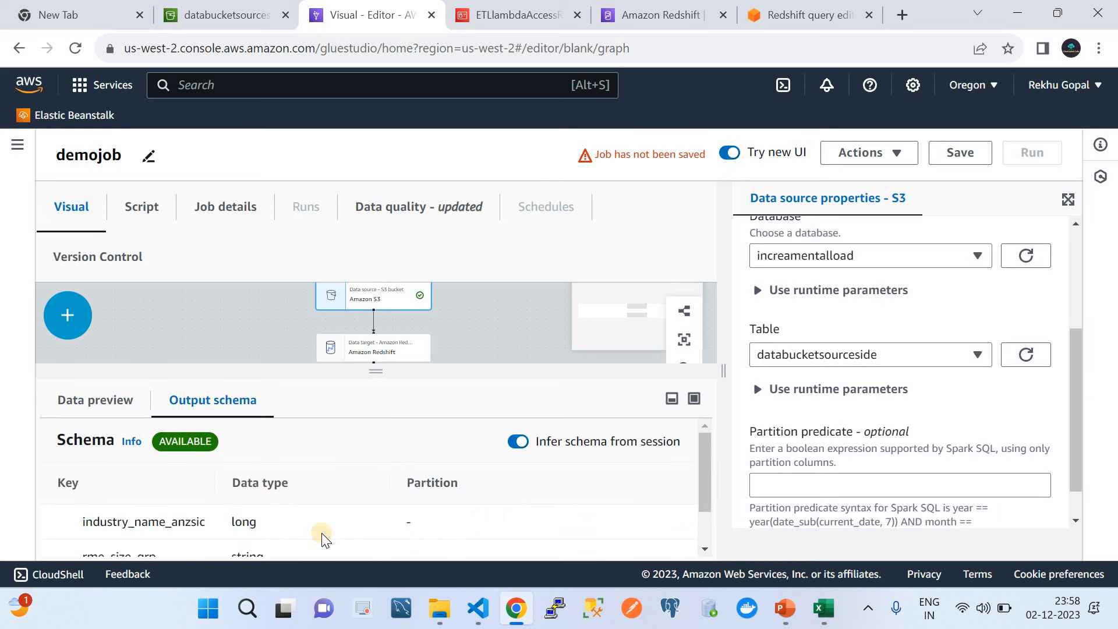
scroll(322, 539, "down", 1)
scroll(329, 500, "up", 1)
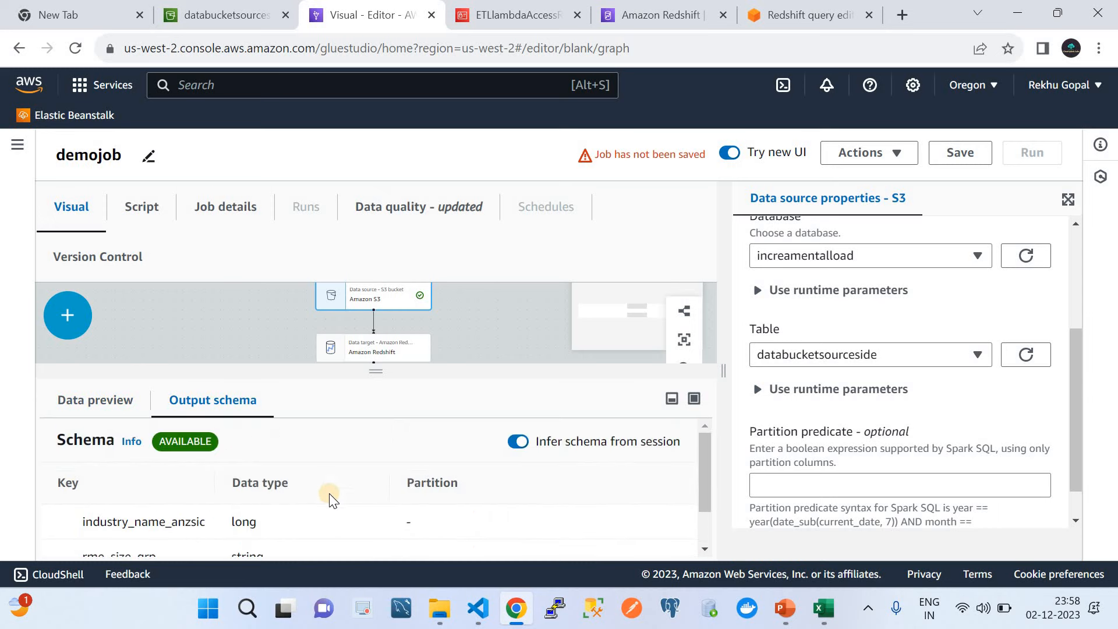
left_click(394, 354)
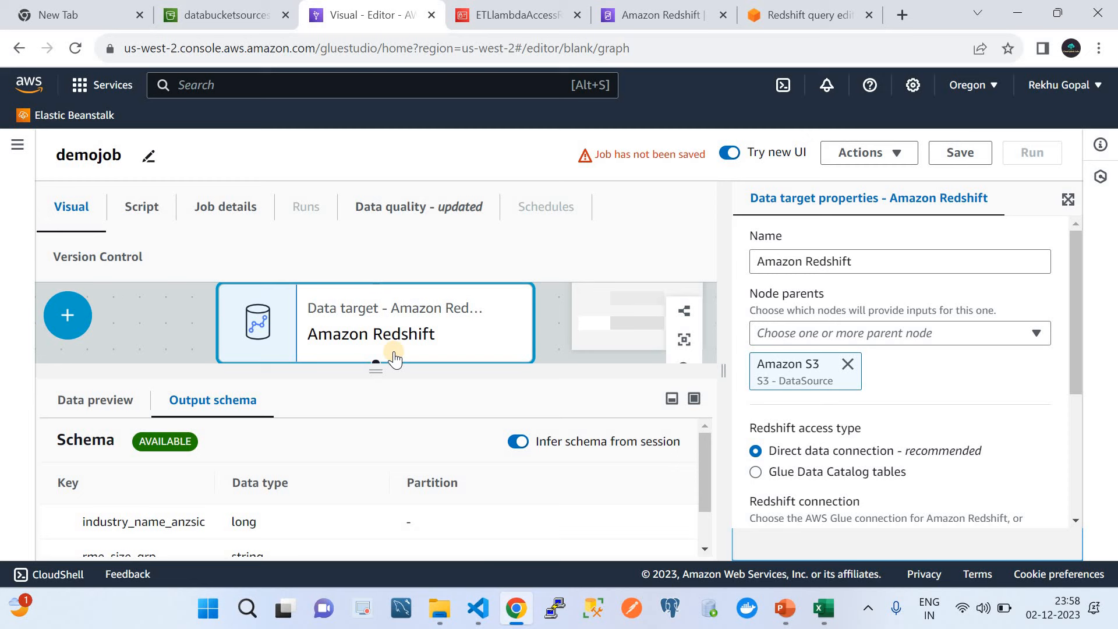
Step: Reset the Redshift target's node parent to Amazon S3
left_click(808, 264)
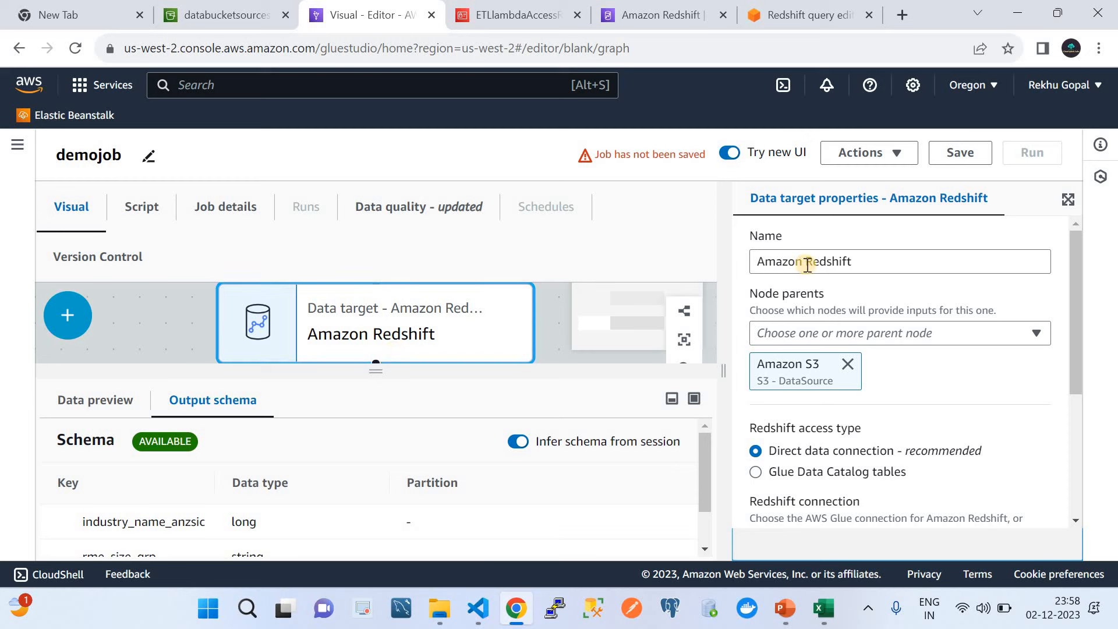
left_click(848, 364)
left_click(846, 333)
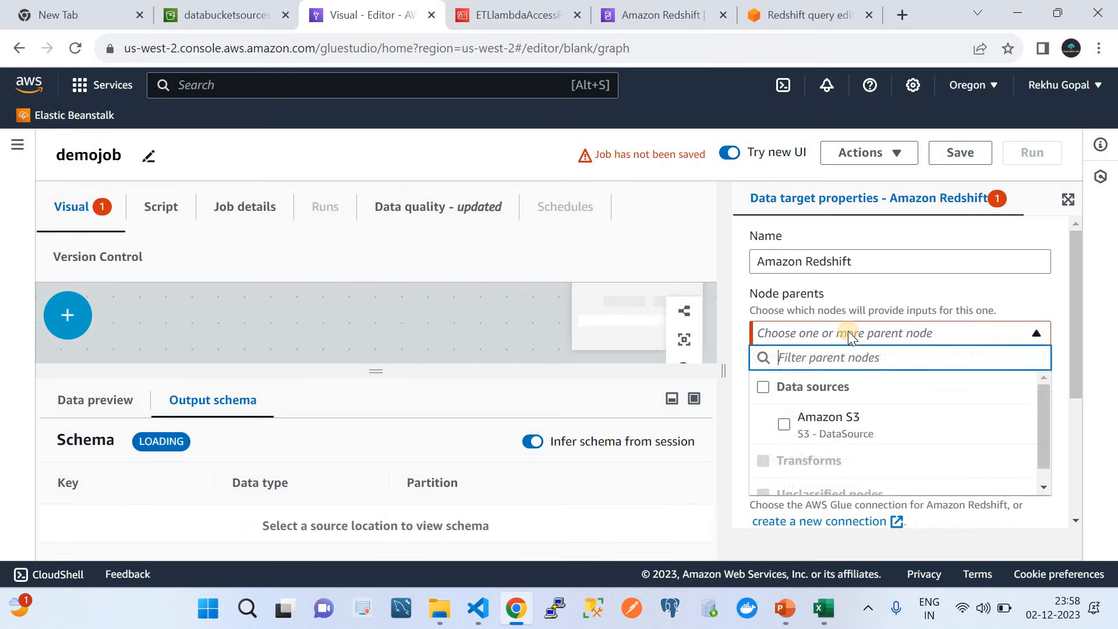
left_click(786, 424)
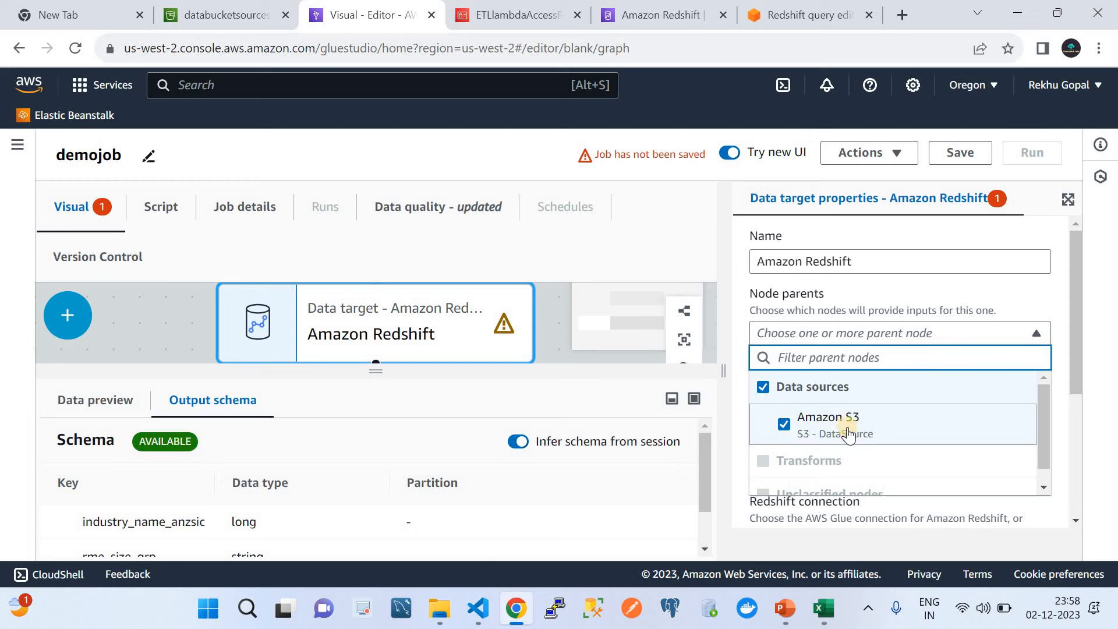
left_click(1044, 291)
scroll(929, 374, "down", 3)
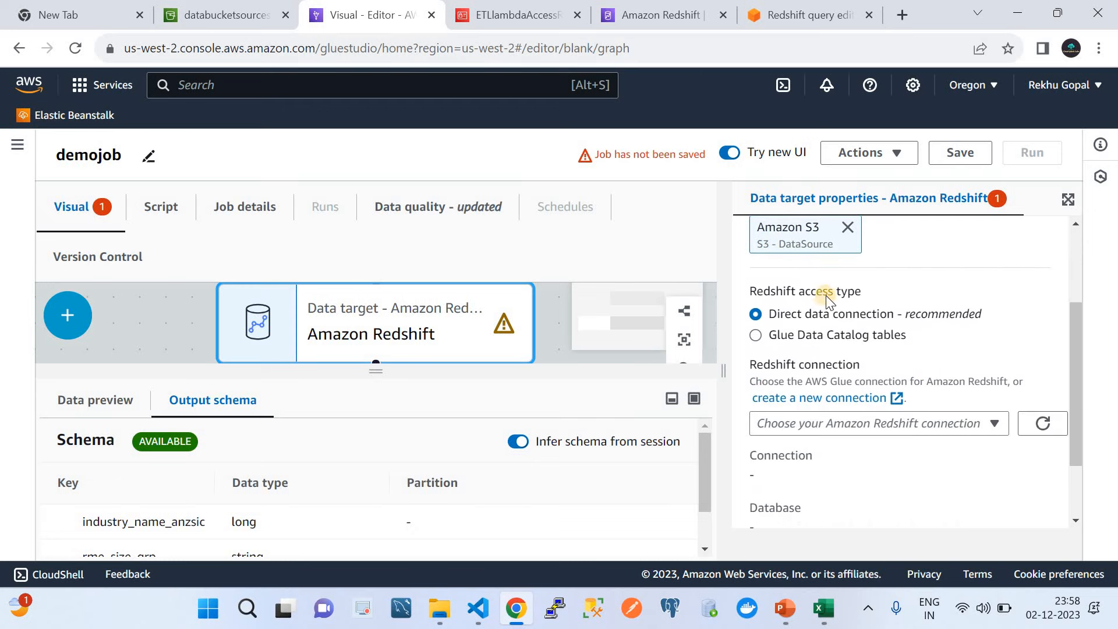
scroll(836, 316, "down", 2)
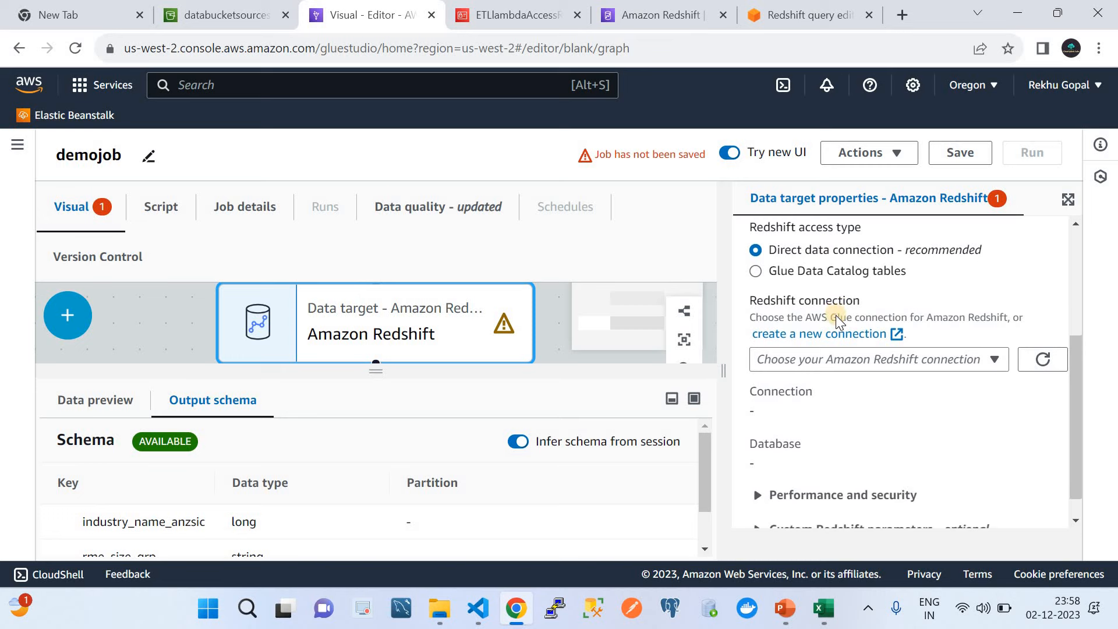
Step: Point the target at RedshiftConnection, schema public, table persons, keeping APPEND
left_click(840, 348)
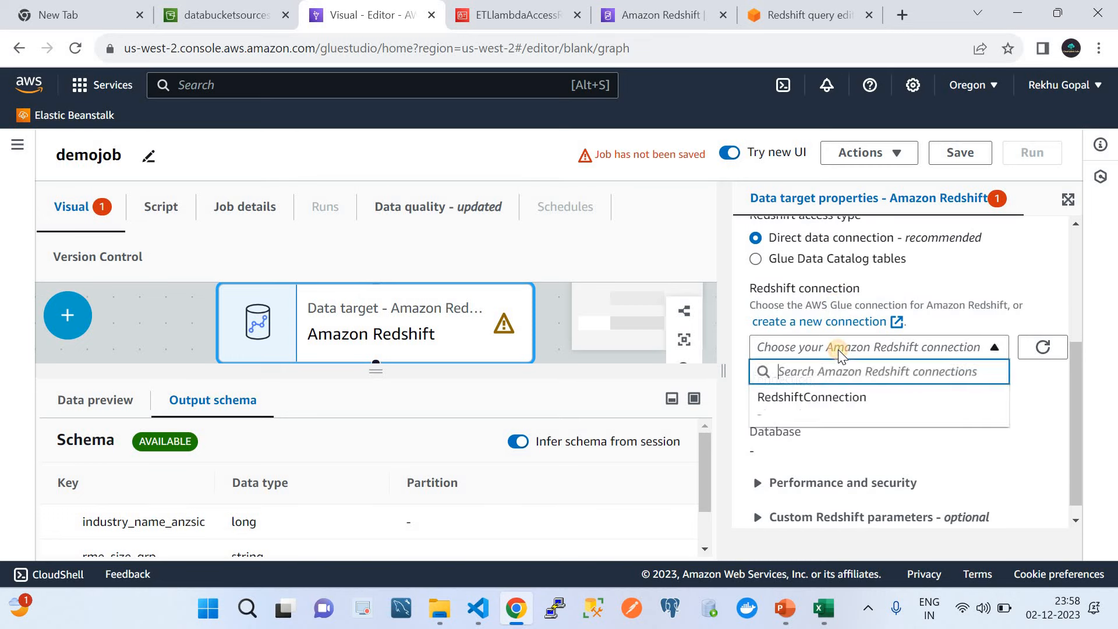
left_click(827, 399)
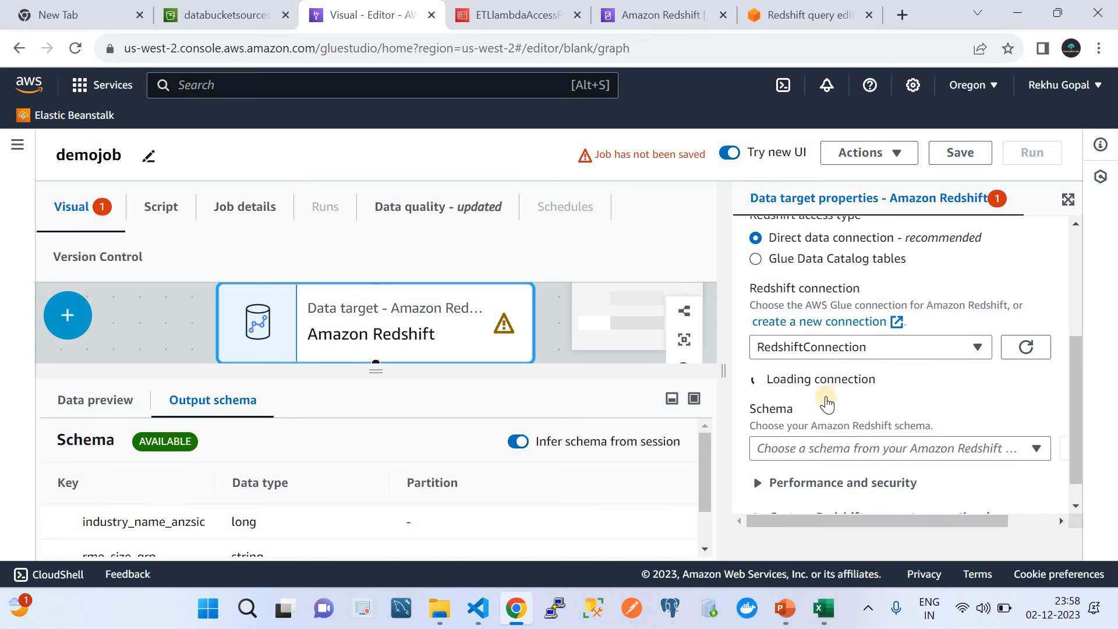
scroll(827, 402, "down", 2)
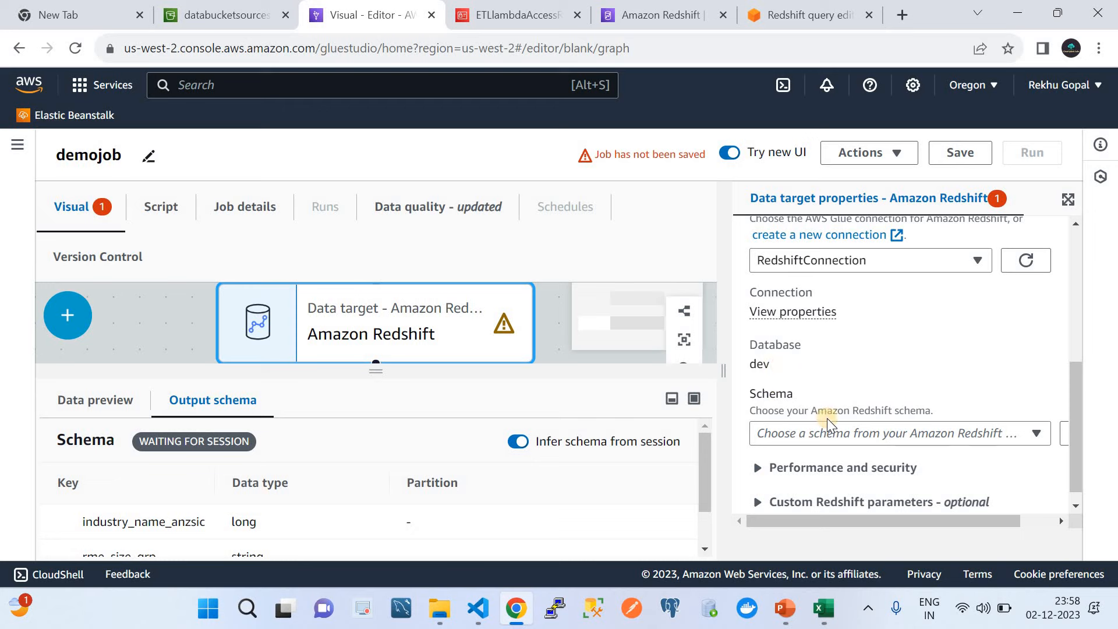
left_click(830, 437)
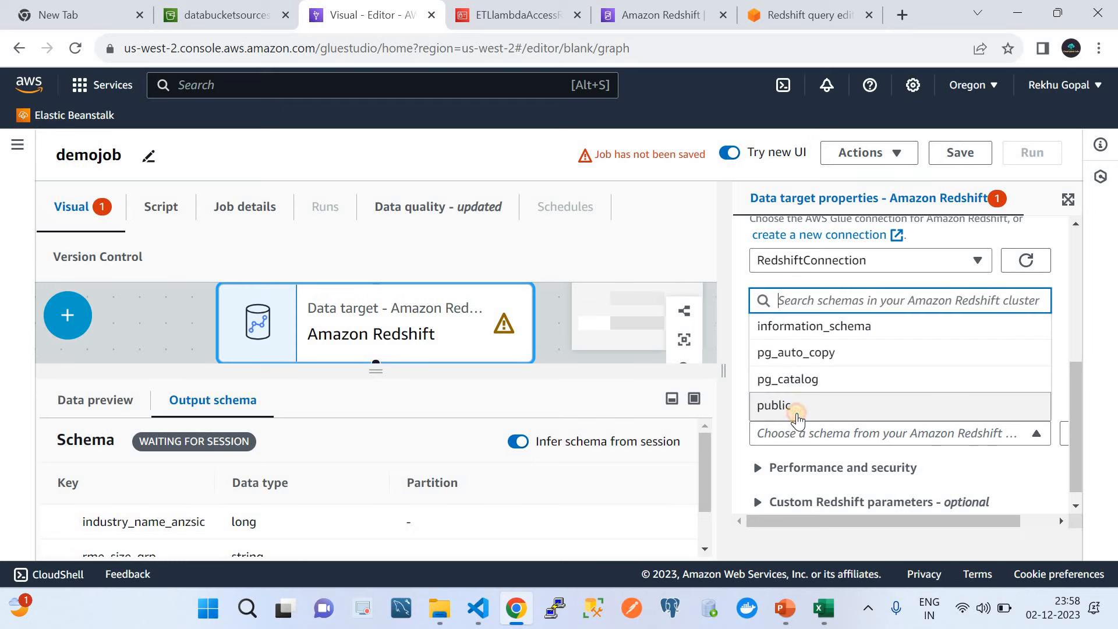
left_click(797, 408)
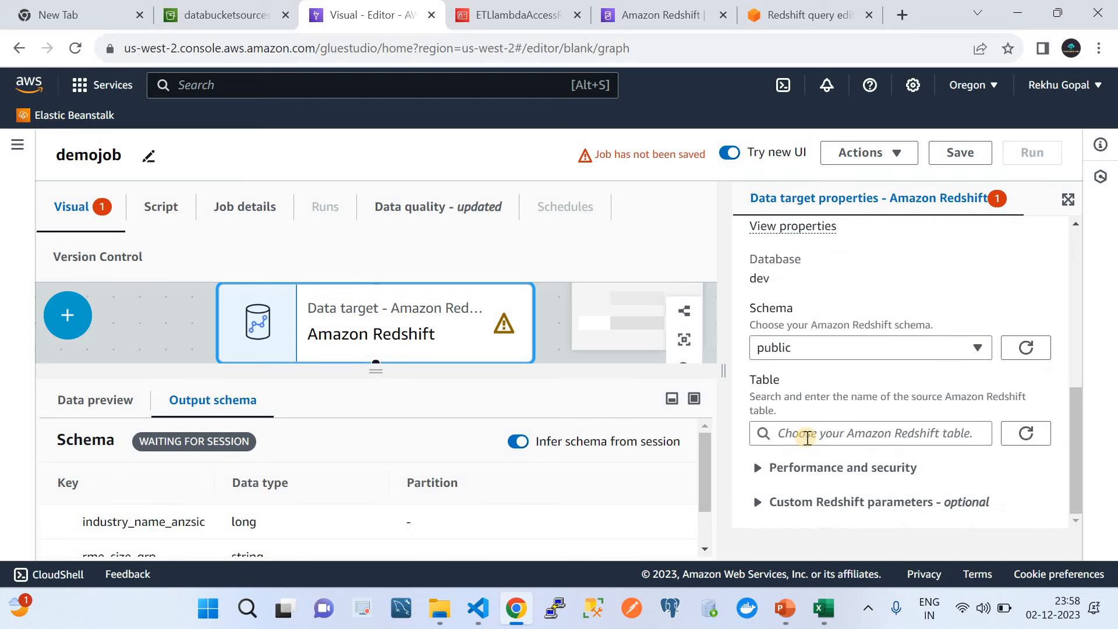
left_click(806, 434)
left_click(778, 402)
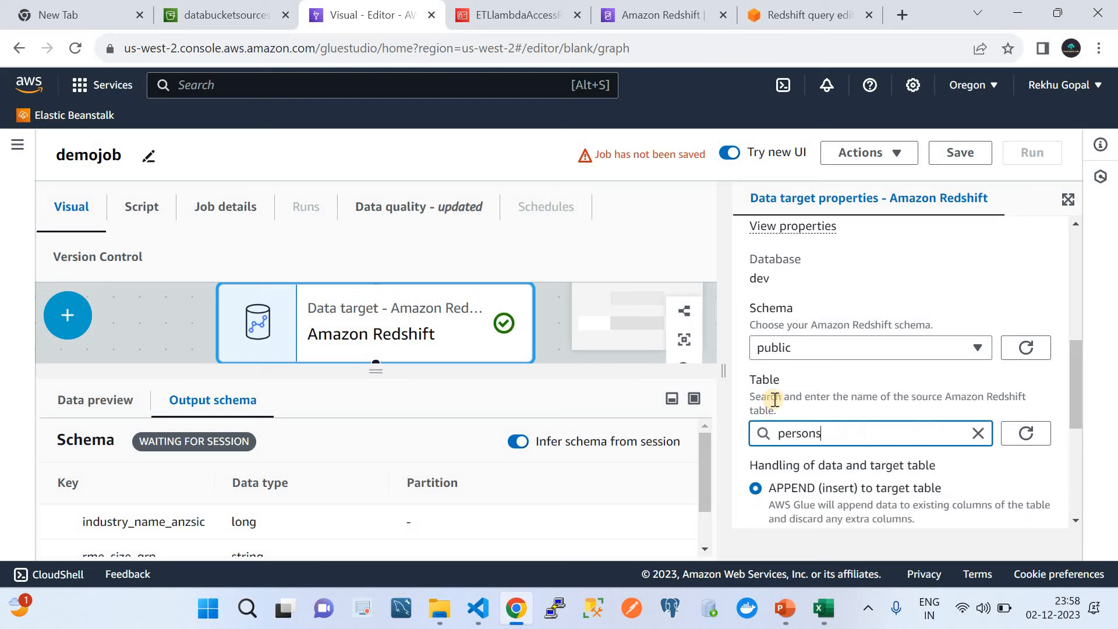
scroll(834, 418, "down", 3)
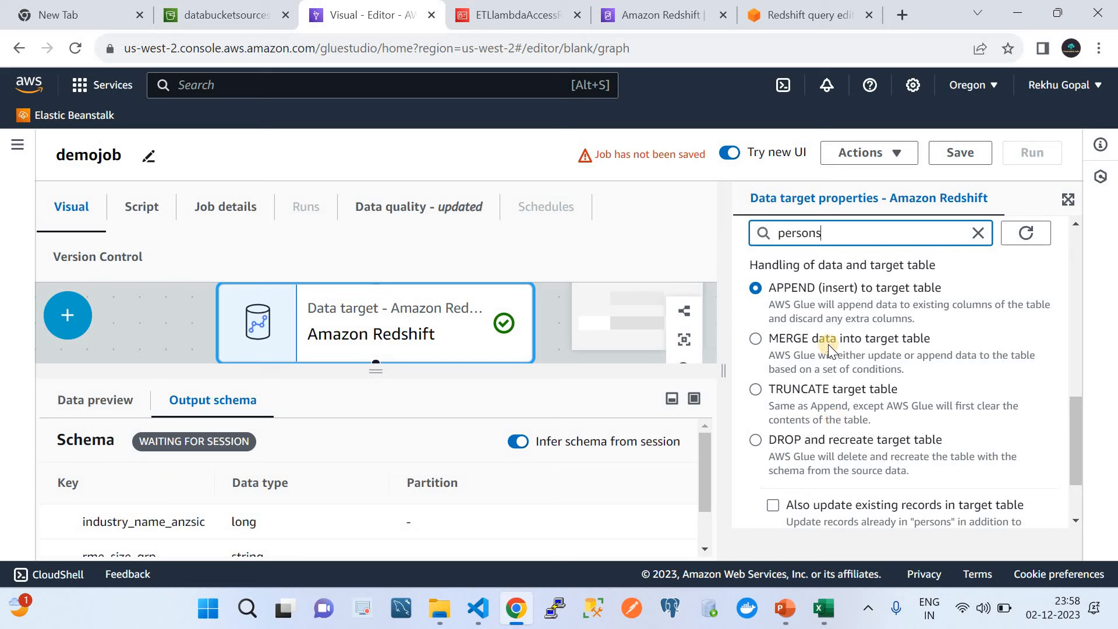
scroll(829, 344, "down", 1)
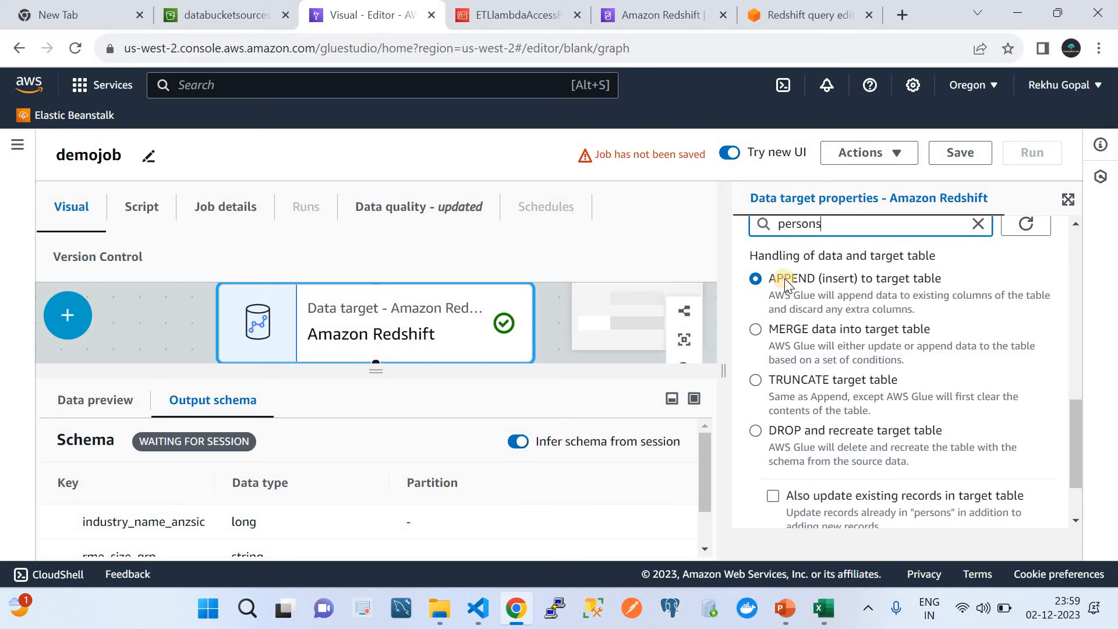
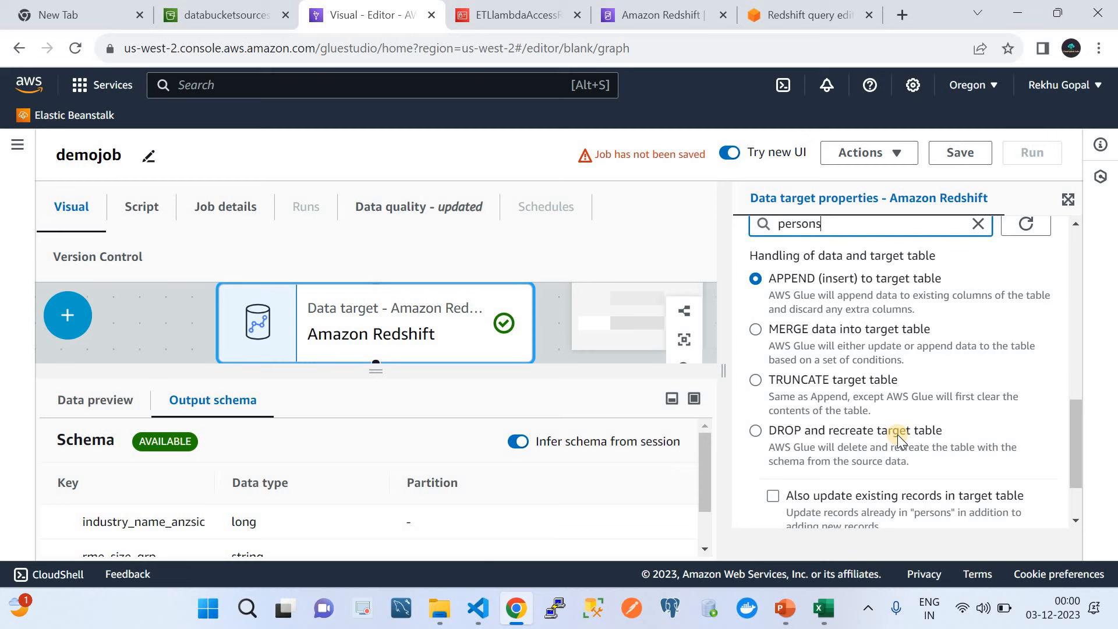
Step: Switch the Redshift target to MERGE data into the target table
left_click(756, 330)
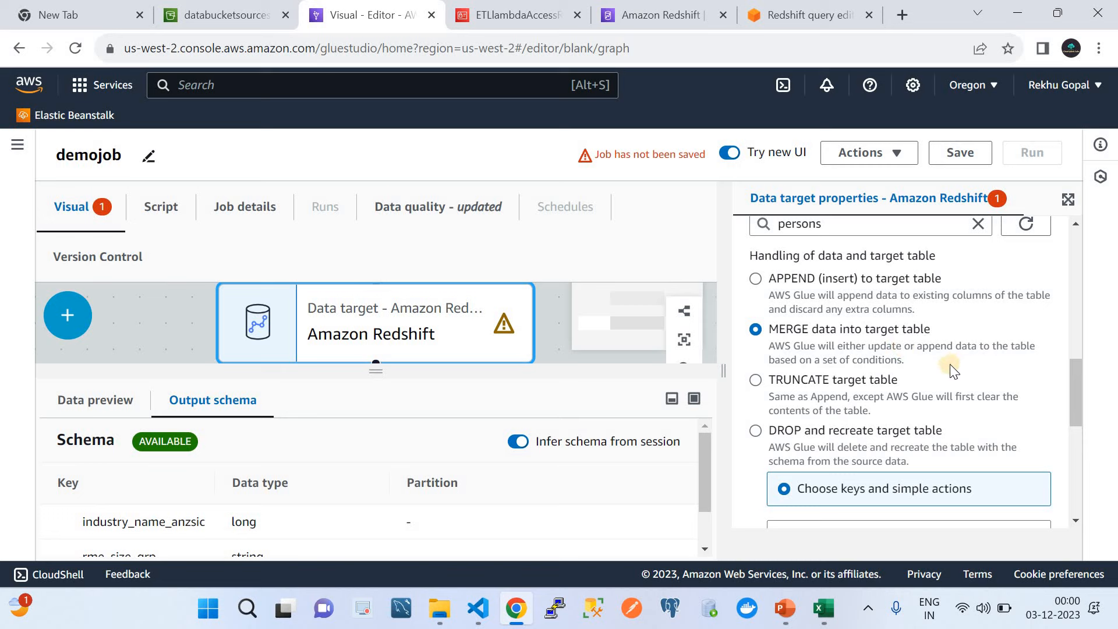
scroll(950, 365, "down", 2)
scroll(949, 364, "down", 3)
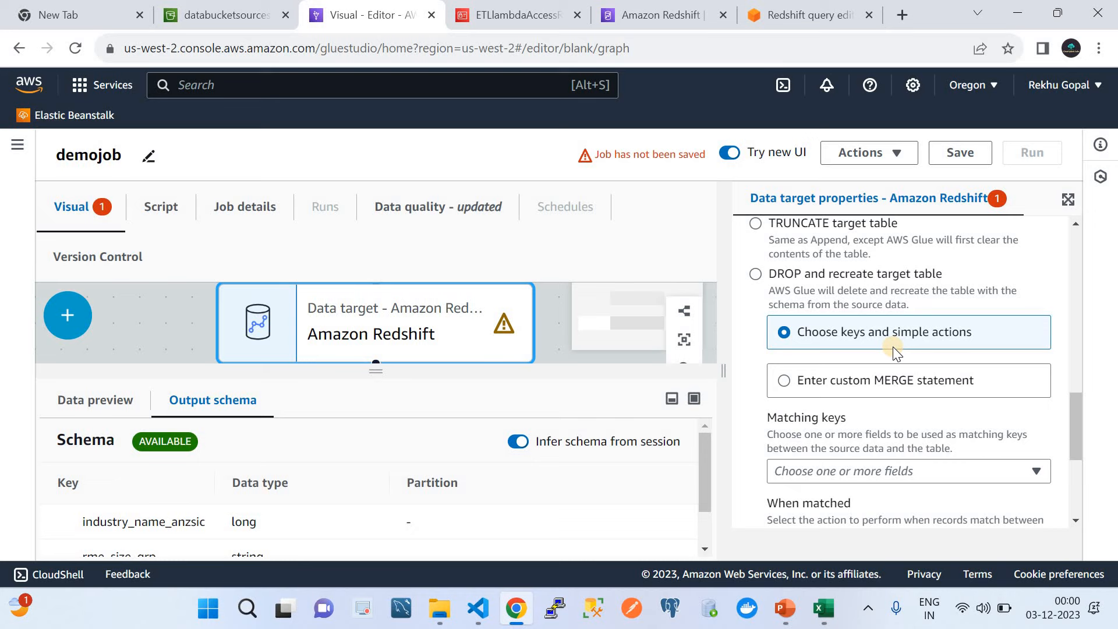
scroll(893, 347, "down", 2)
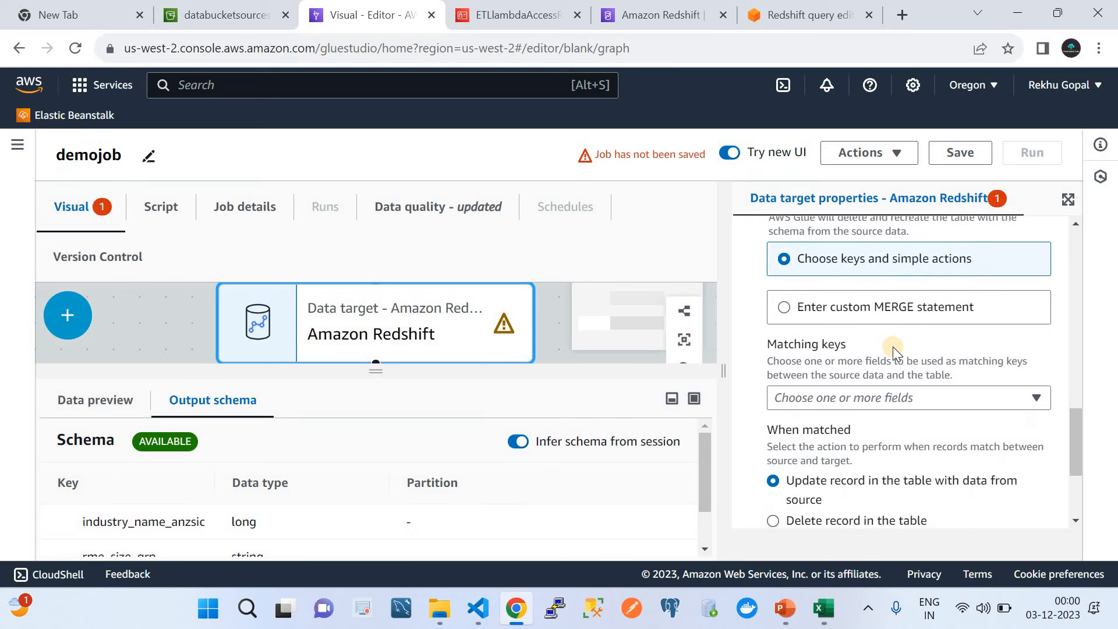
Step: Pick industry_name_anzsic as the matching key, keeping Update record for matched rows
left_click(872, 393)
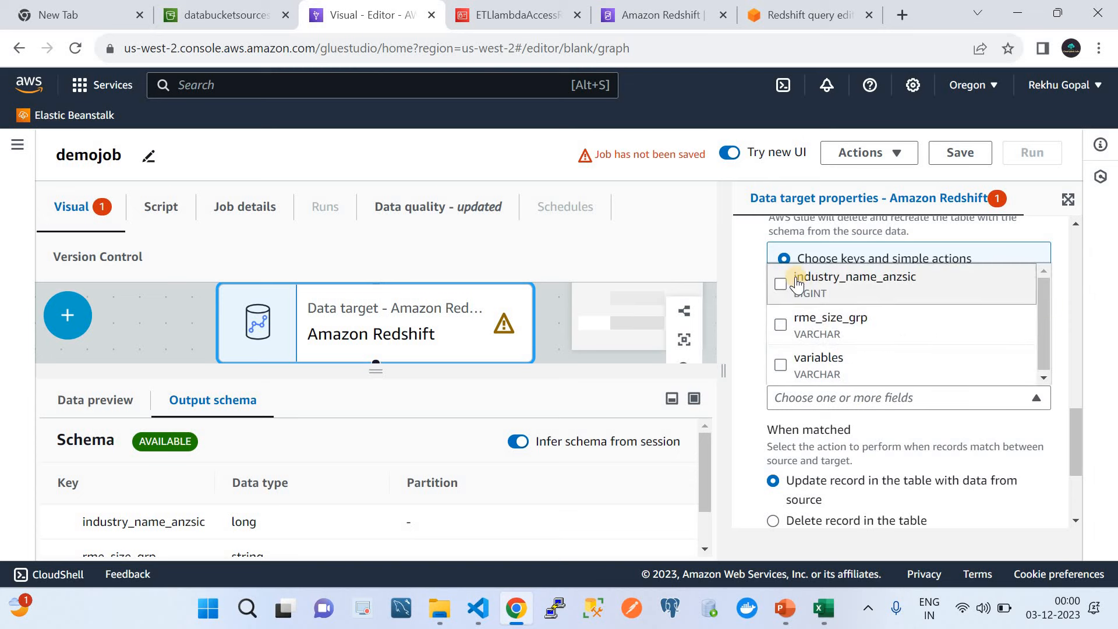
left_click(803, 304)
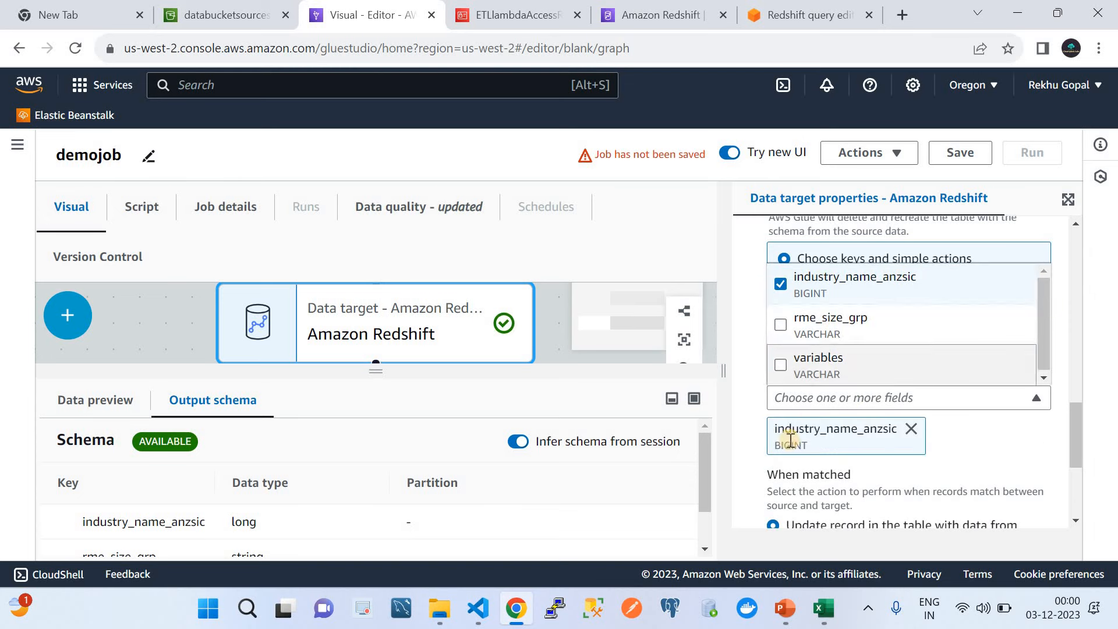
scroll(972, 466, "down", 2)
scroll(968, 462, "down", 1)
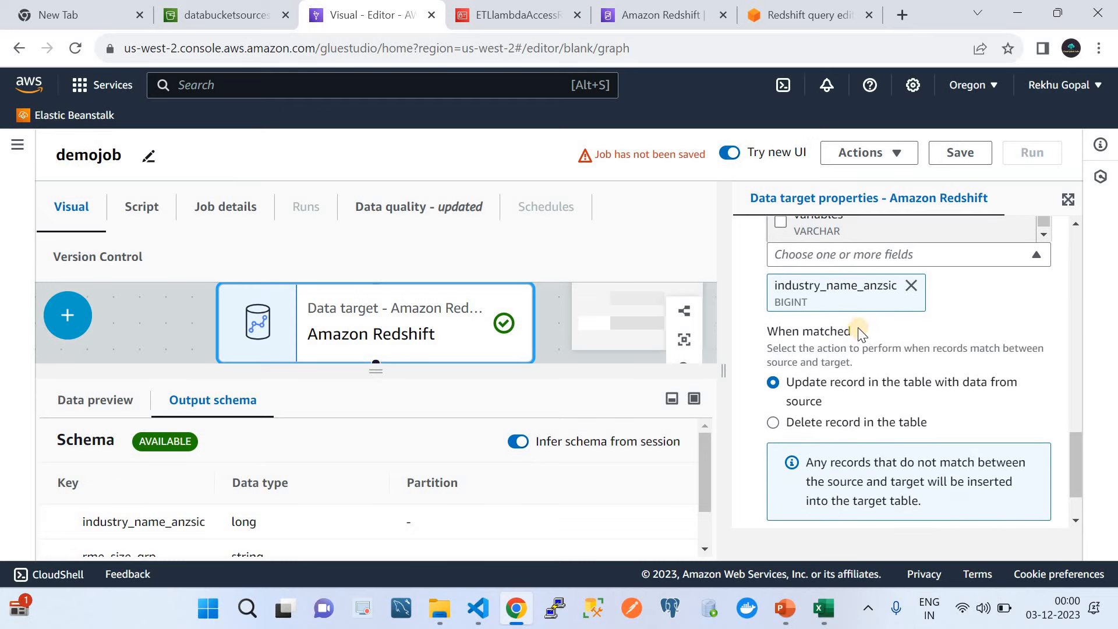
scroll(896, 389, "down", 1)
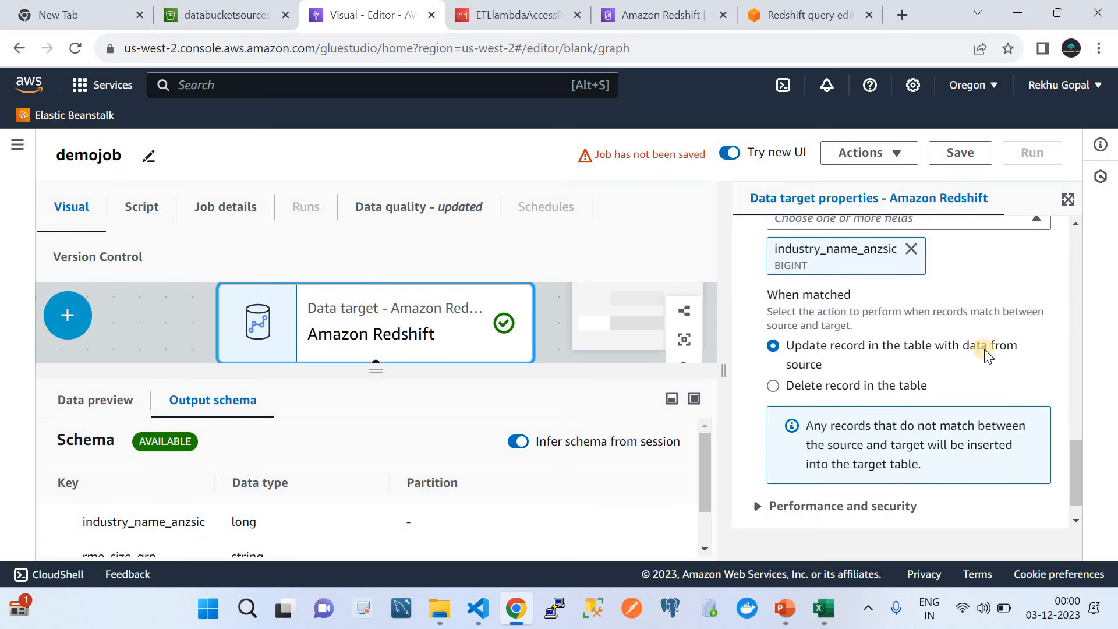
scroll(982, 370, "down", 1)
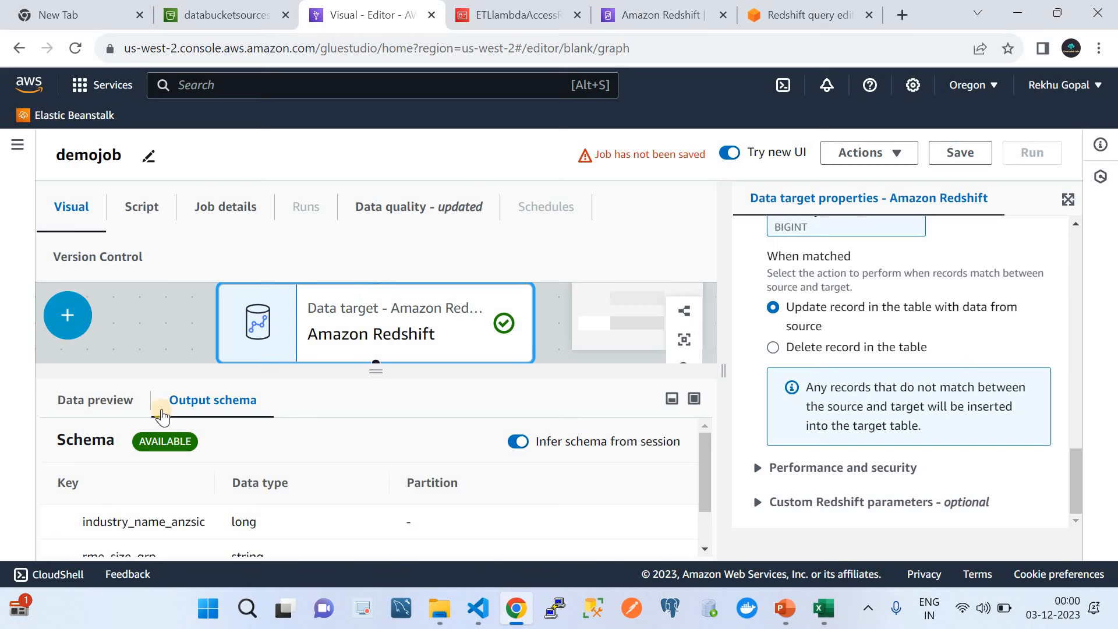
scroll(231, 485, "down", 1)
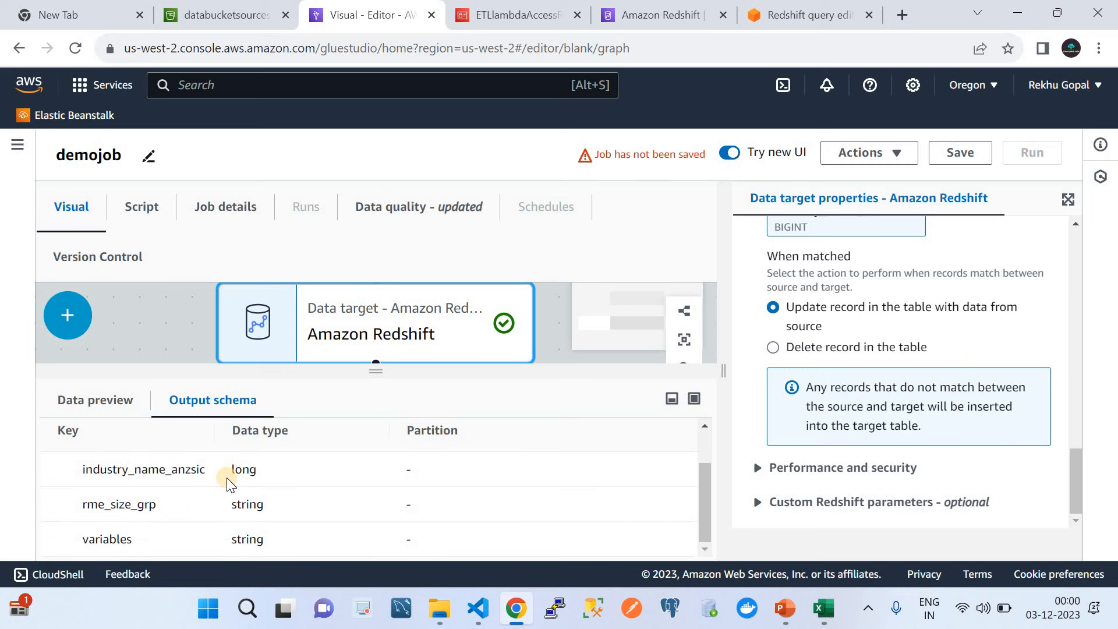
scroll(231, 485, "up", 1)
left_click(104, 401)
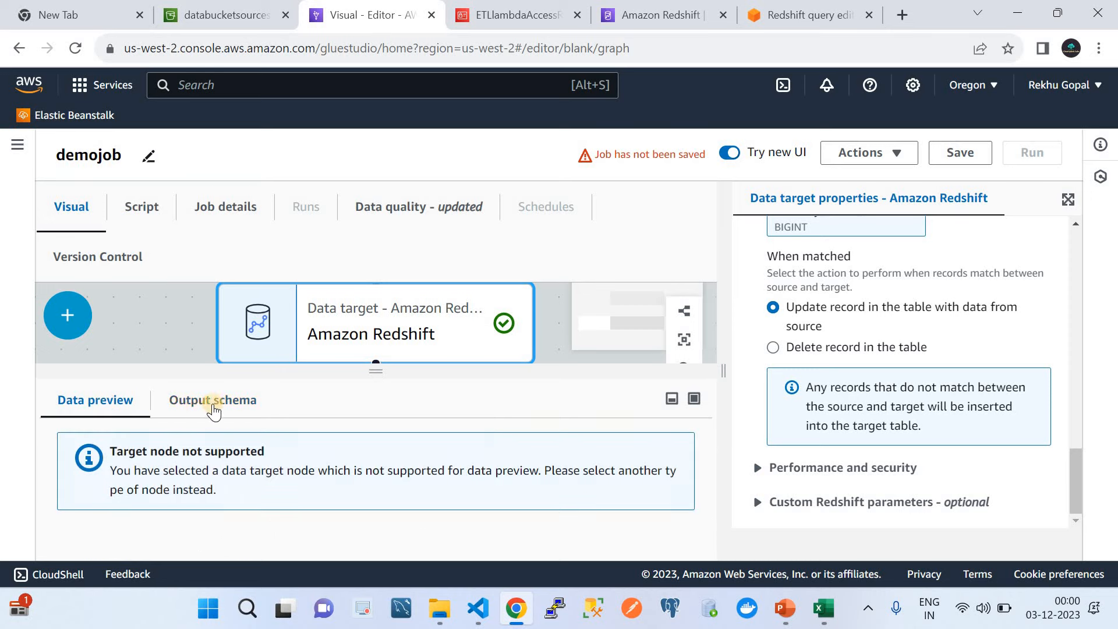
left_click(224, 400)
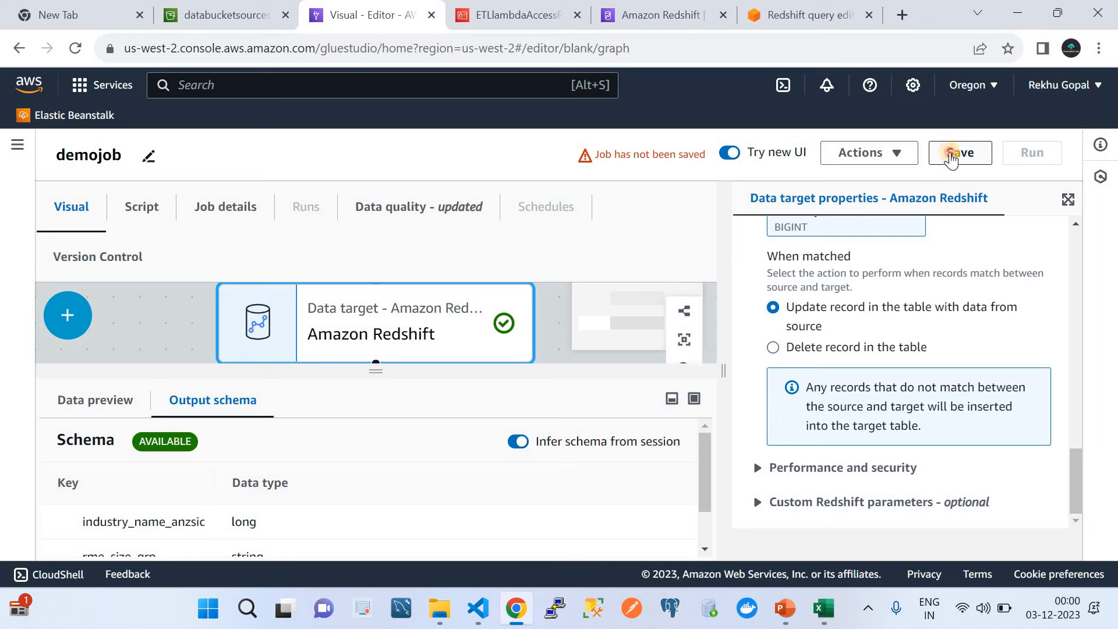
Step: Save demojob with the new merge settings
left_click(952, 154)
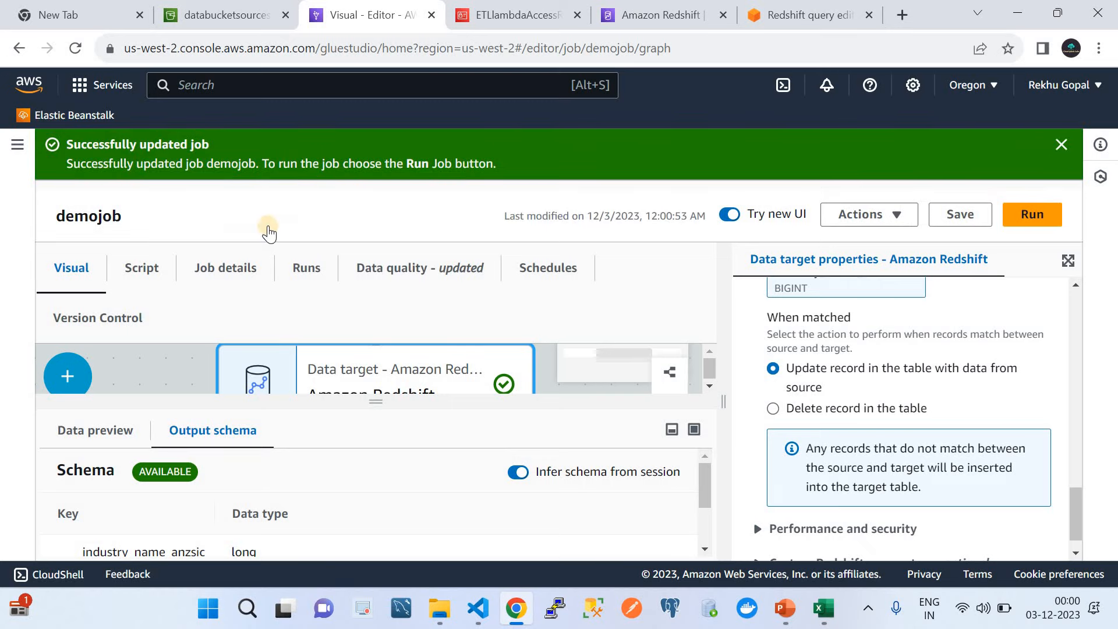
left_click(1061, 144)
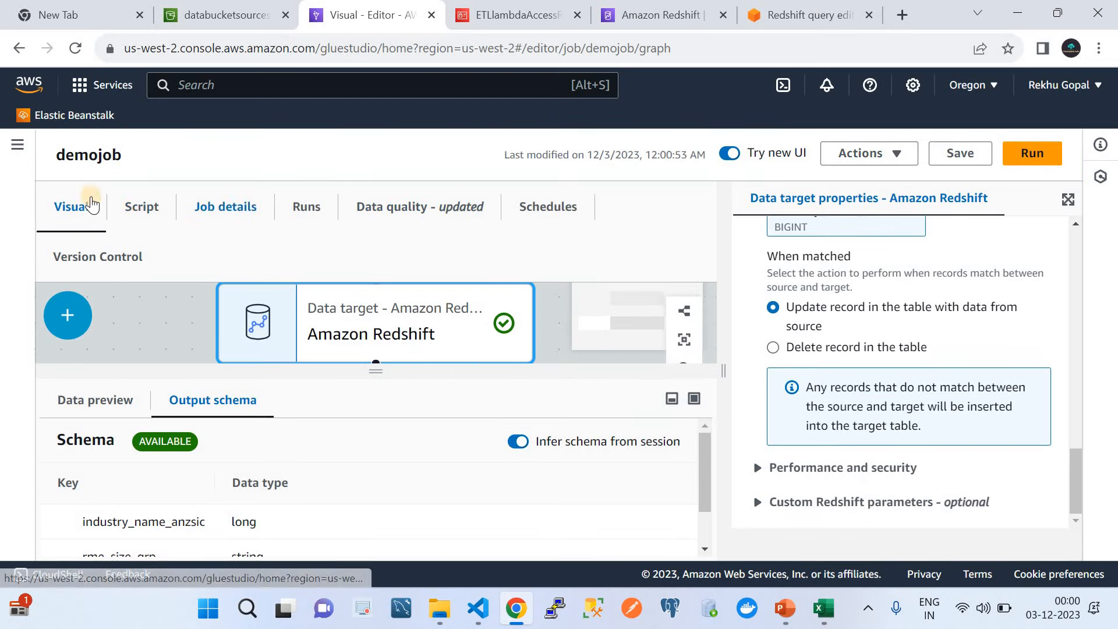
left_click(18, 153)
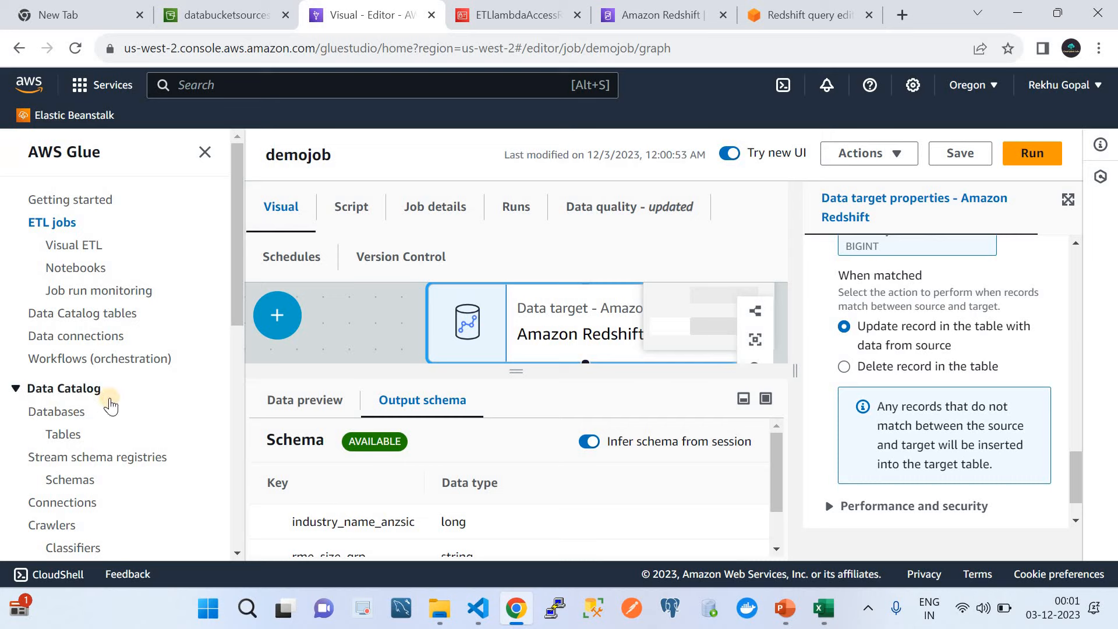
scroll(111, 406, "down", 1)
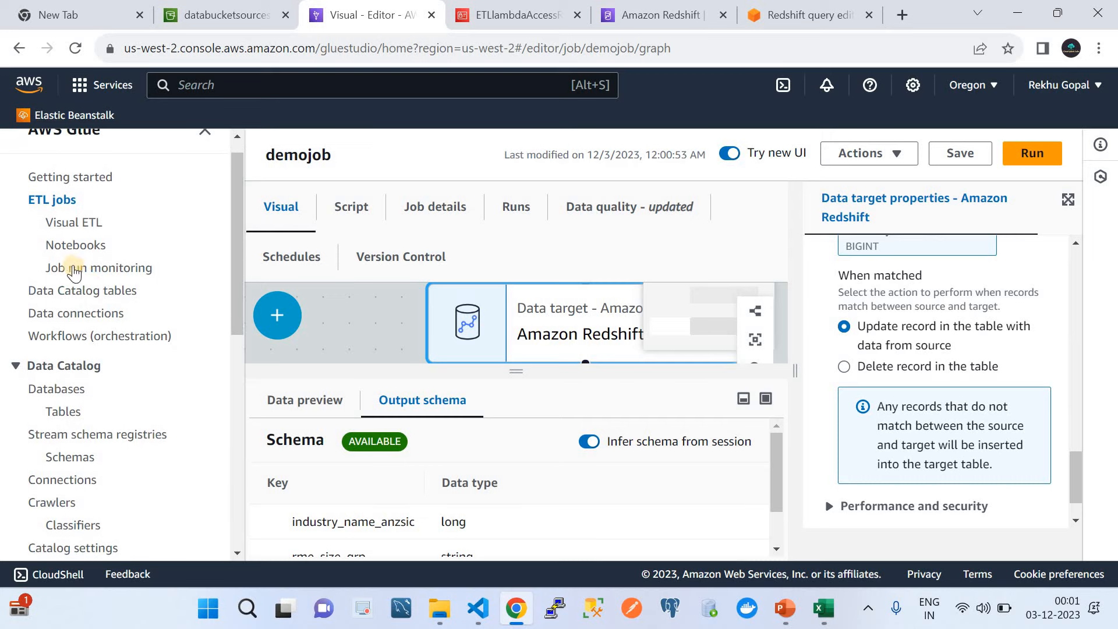
scroll(114, 441, "down", 4)
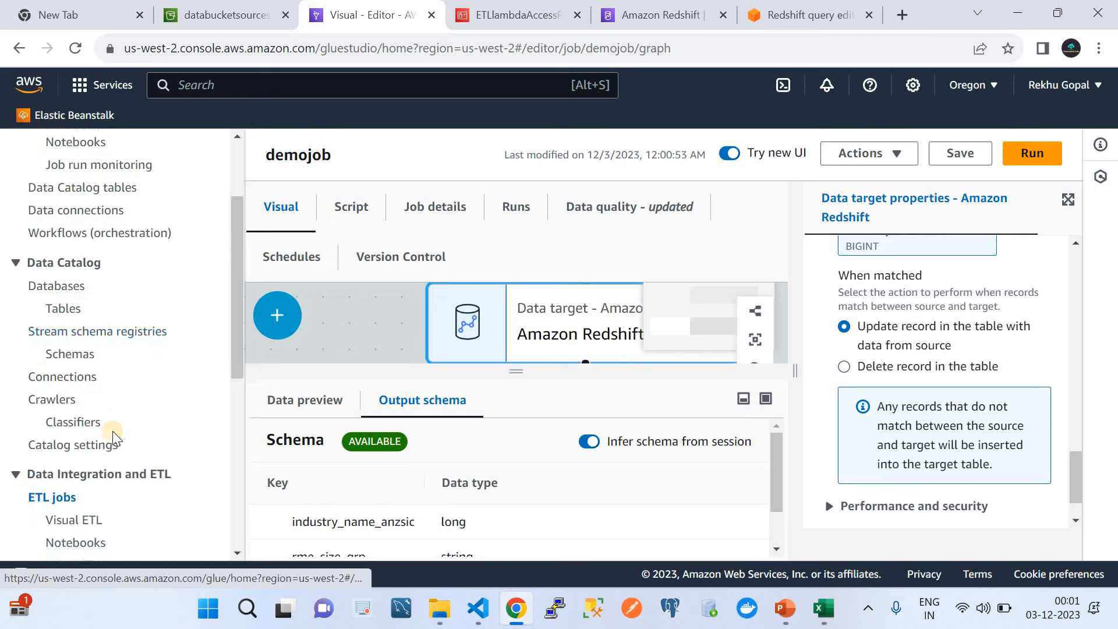
Step: Refresh the ETL jobs list and start a run of demojob
left_click(55, 496)
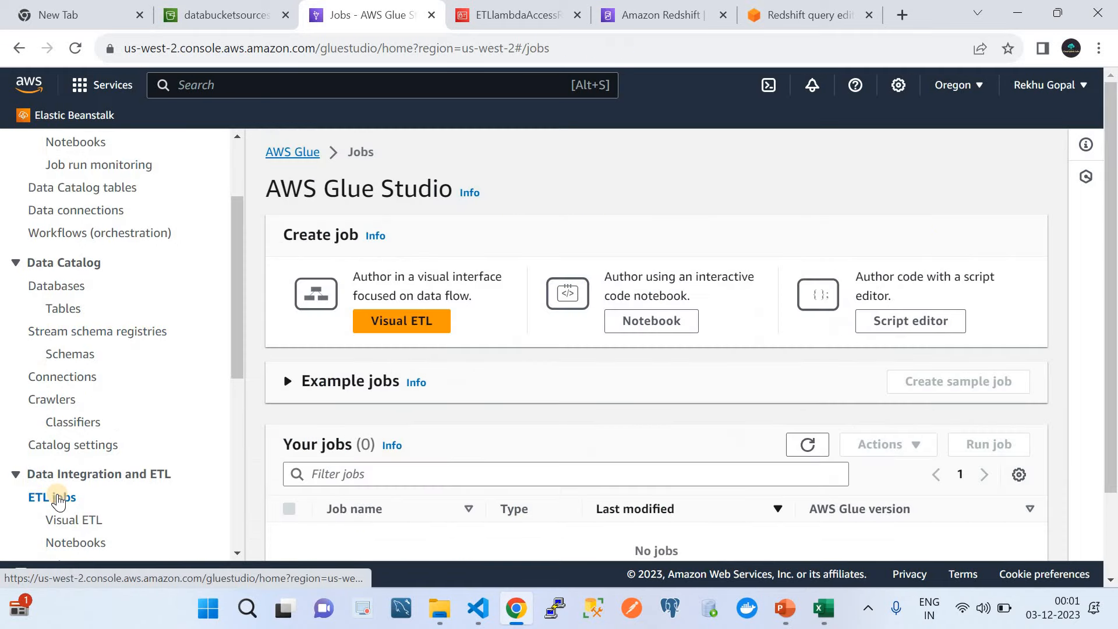
scroll(441, 420, "down", 4)
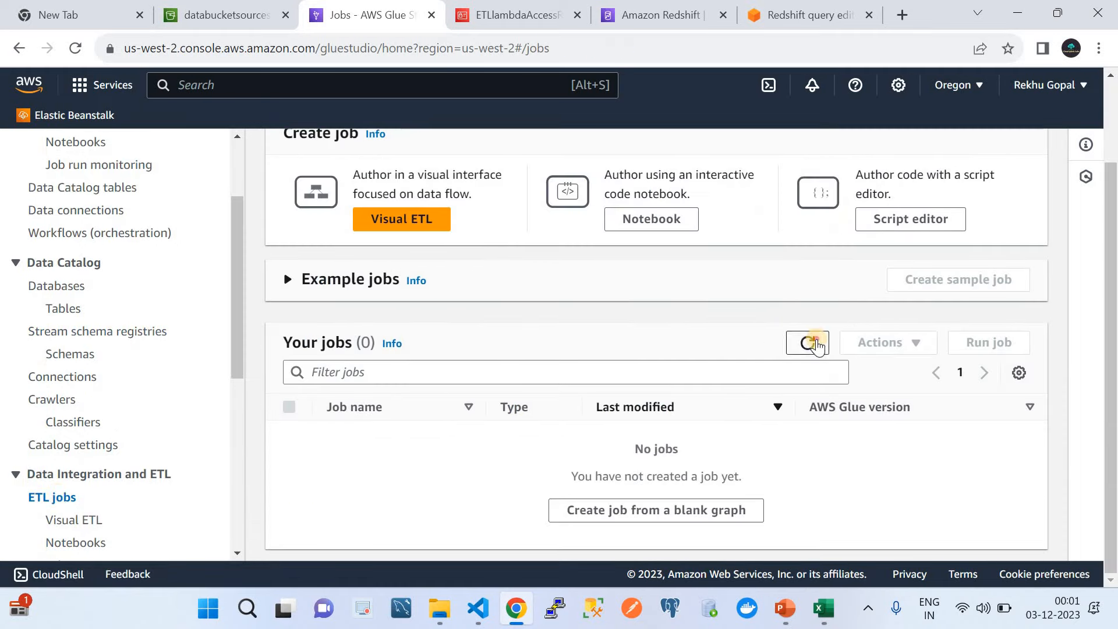
left_click(815, 342)
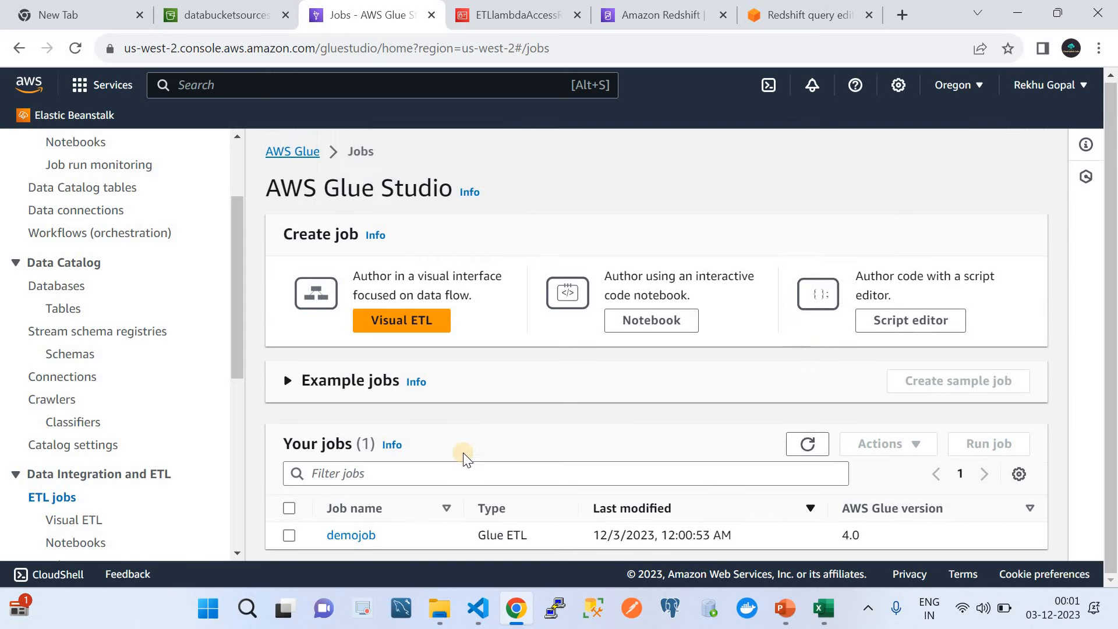
left_click(289, 508)
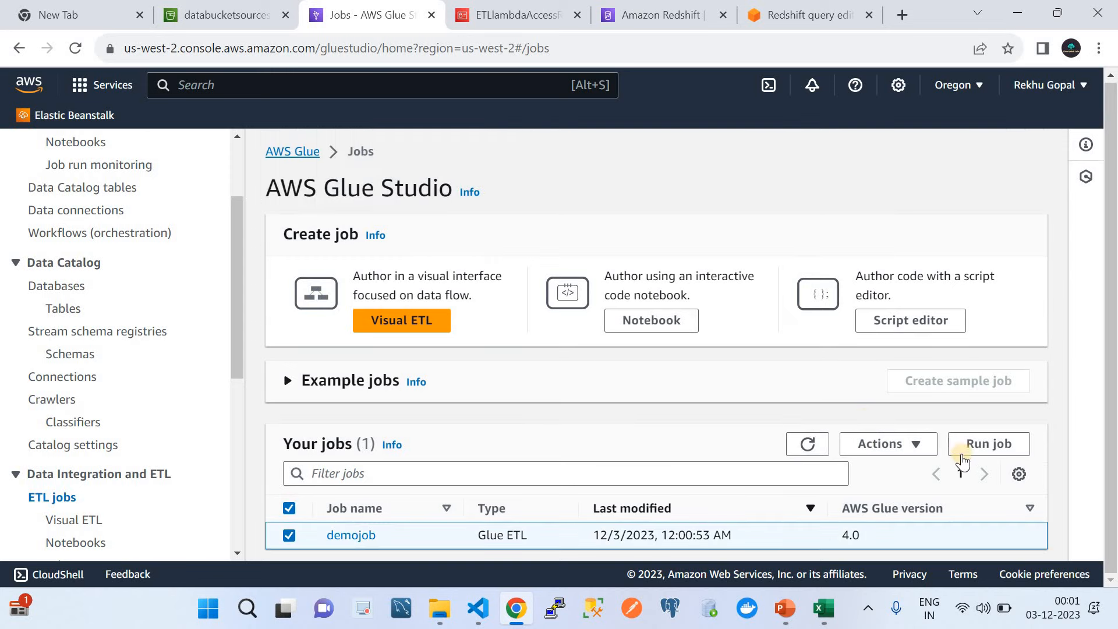
left_click(967, 452)
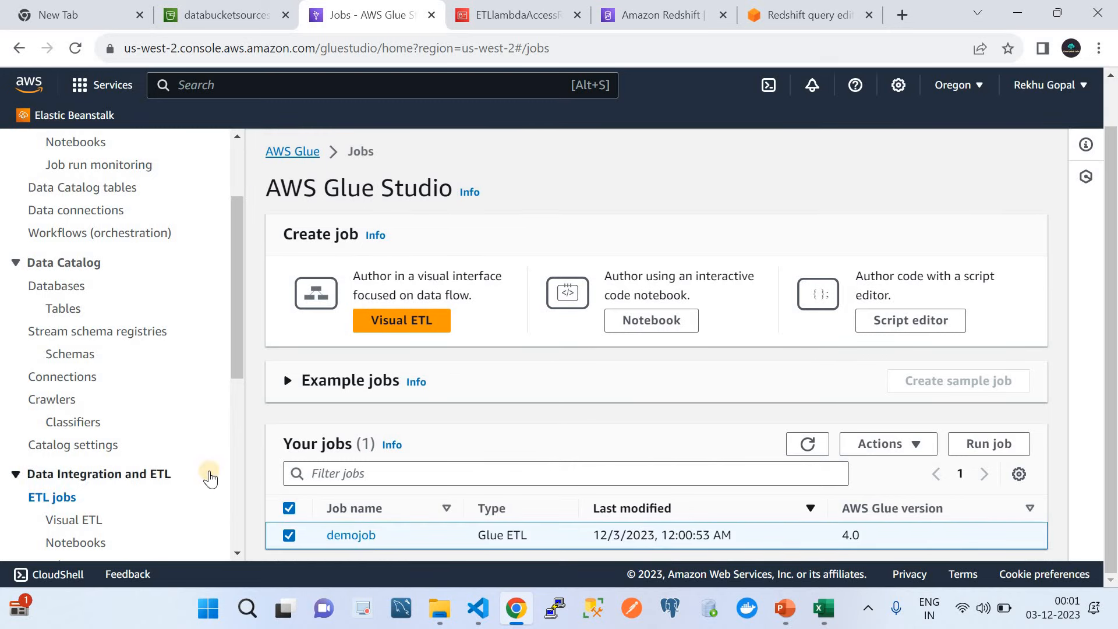
Step: View demojob running in Job run monitoring, then bring TestReport.csv in Excel forward
scroll(238, 551, "down", 3)
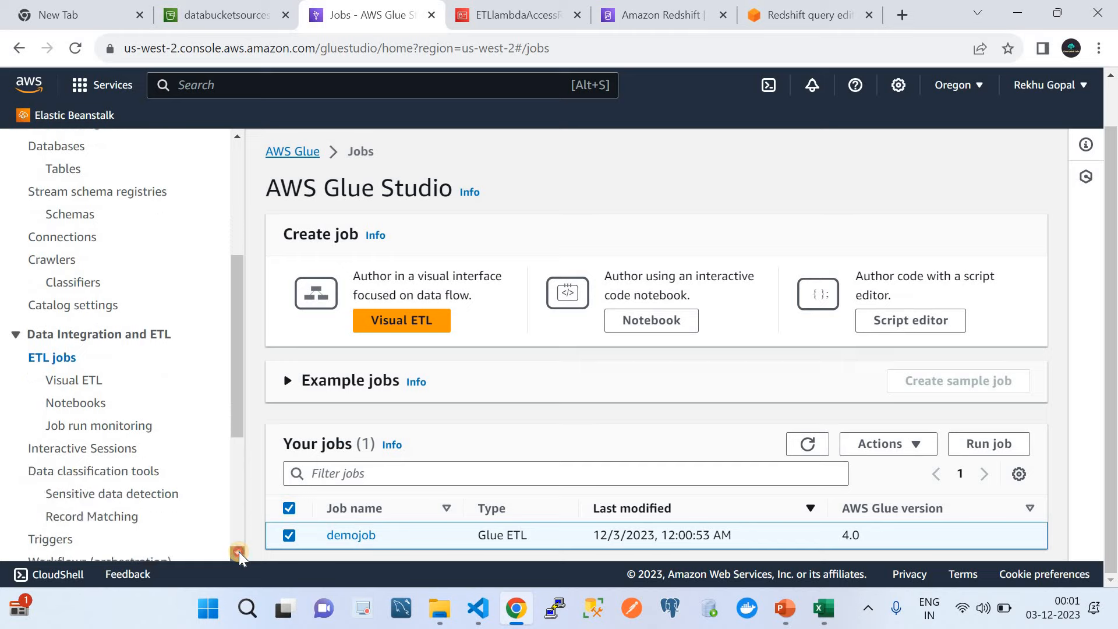
left_click(88, 392)
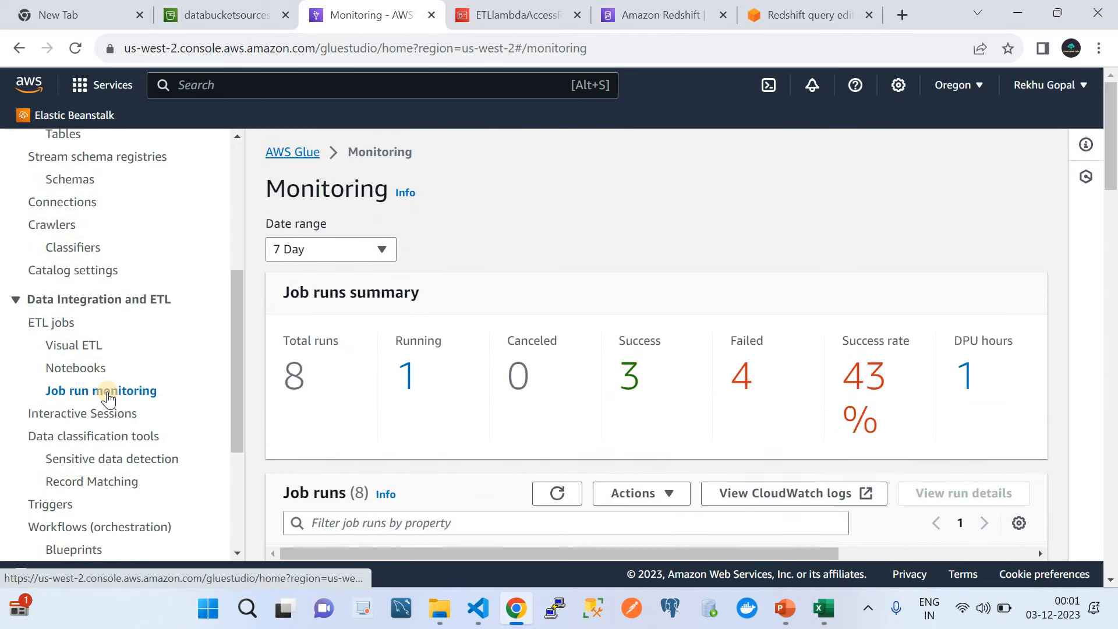
scroll(463, 383, "down", 3)
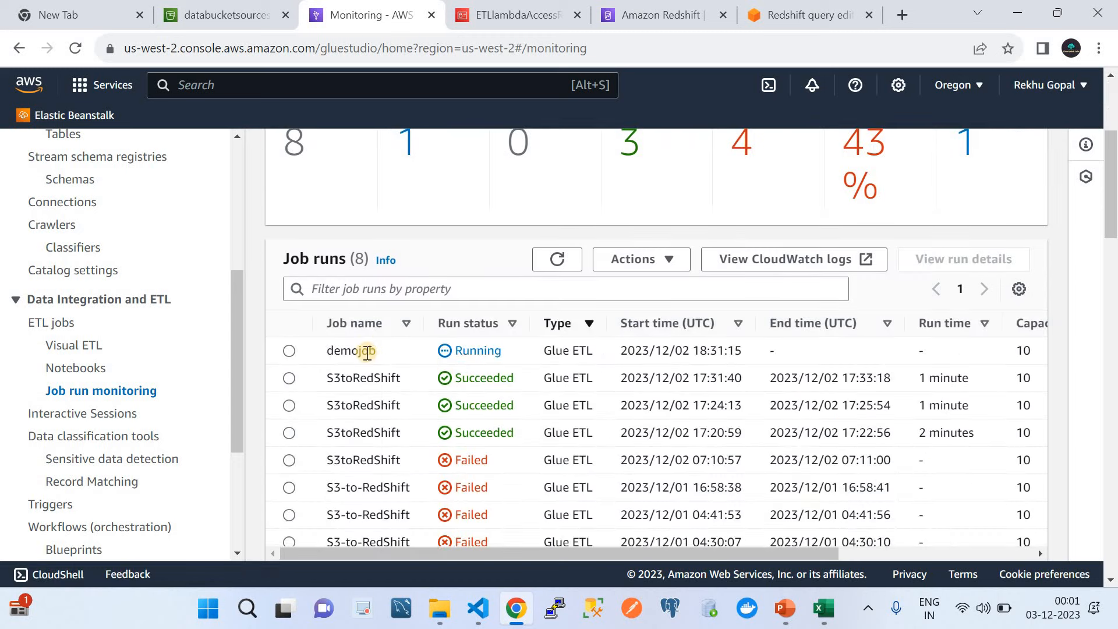
left_click(821, 609)
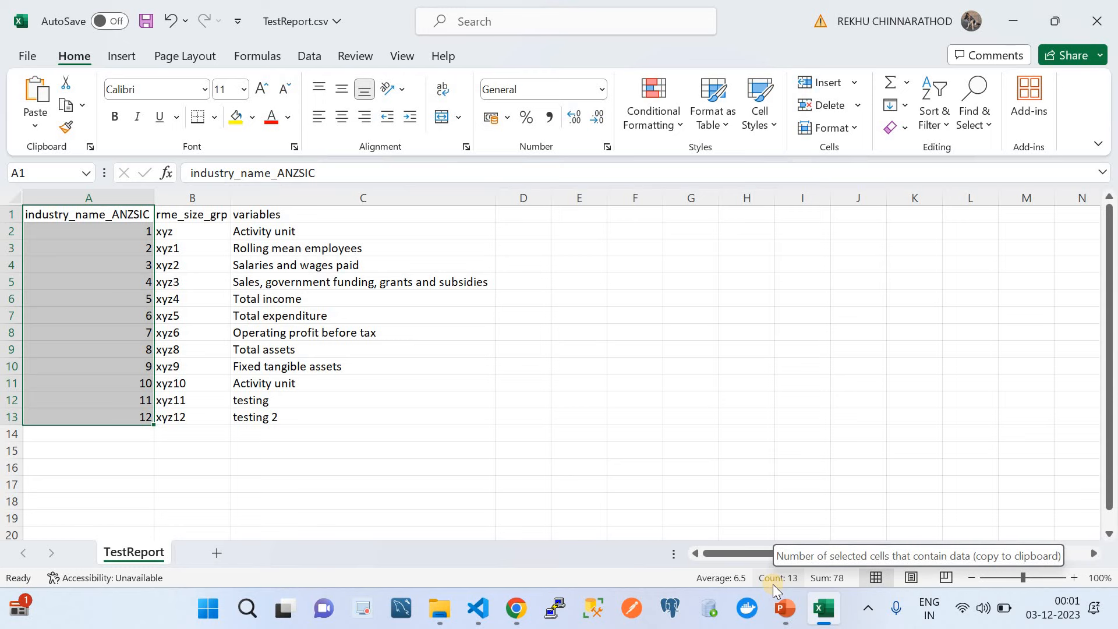
Step: Back in the browser, refresh the Job runs list, showing demojob still Running
left_click(785, 608)
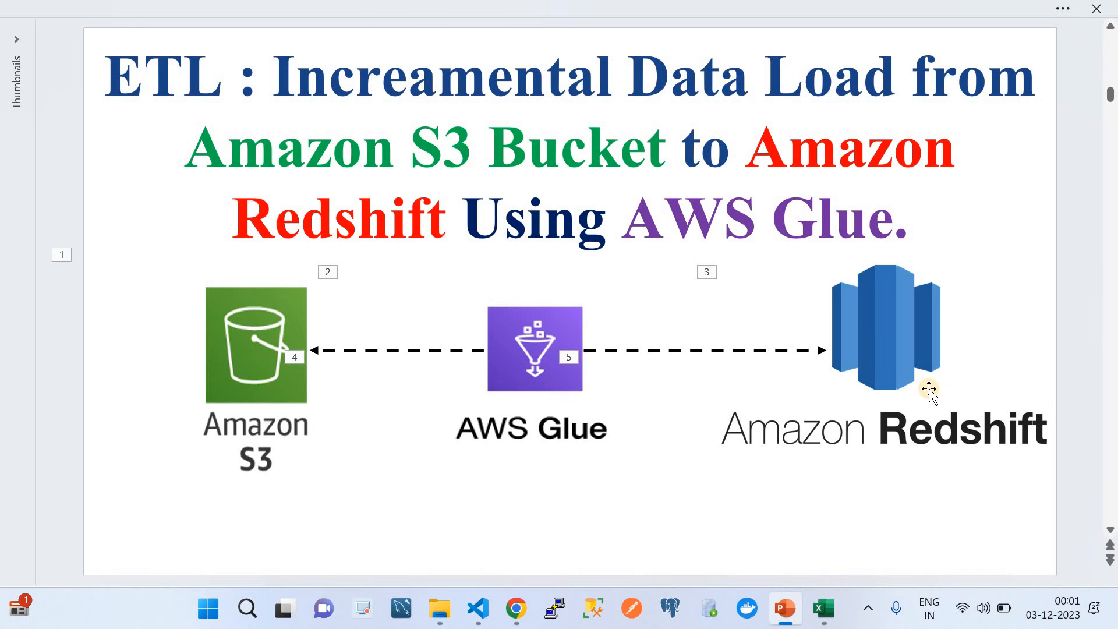
left_click(523, 609)
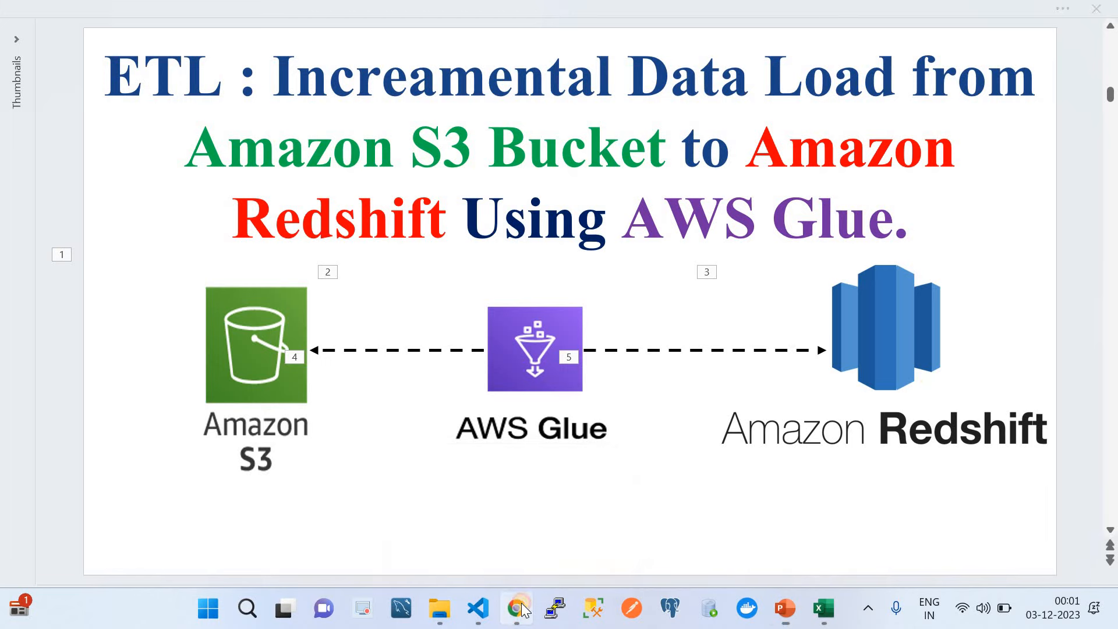
left_click(556, 263)
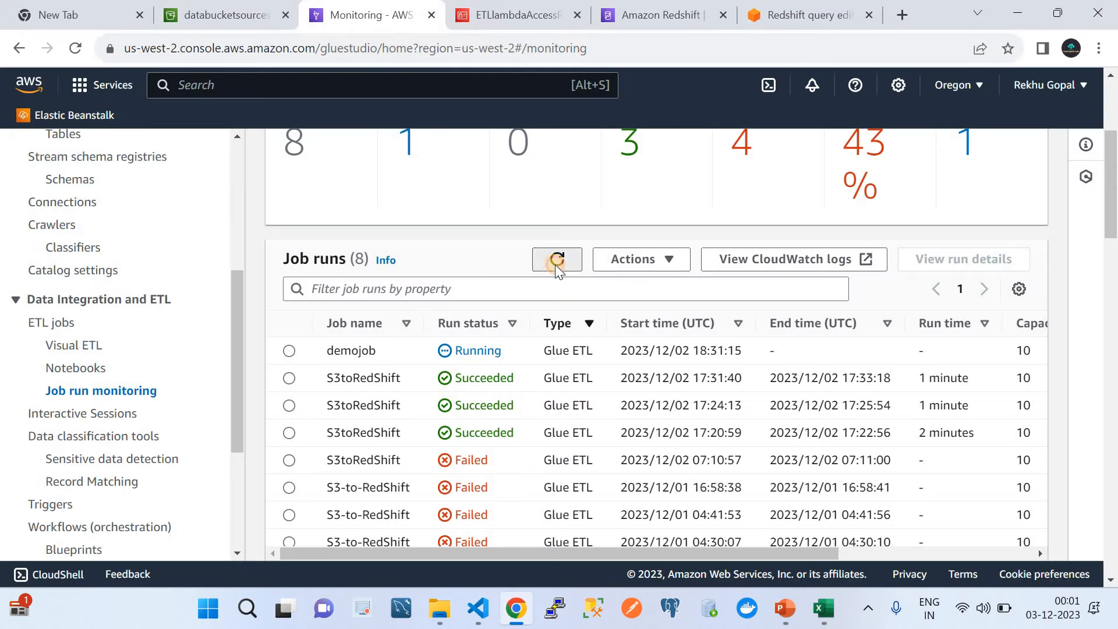
Step: Check the still-empty persons table, then repeatedly refresh Job runs while demojob runs
left_click(790, 16)
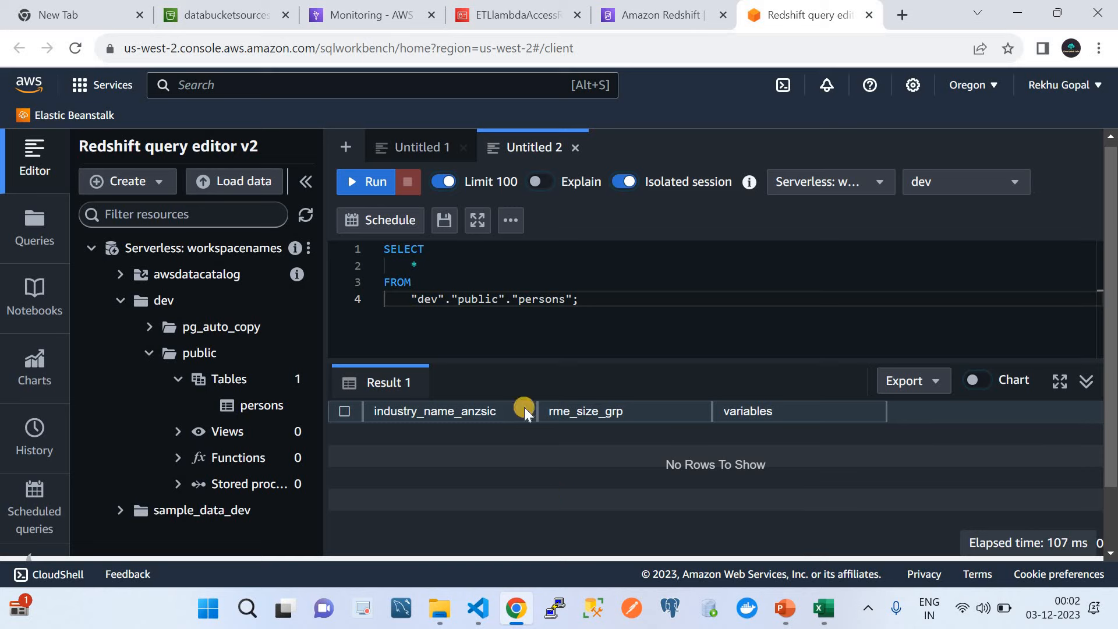
left_click(351, 6)
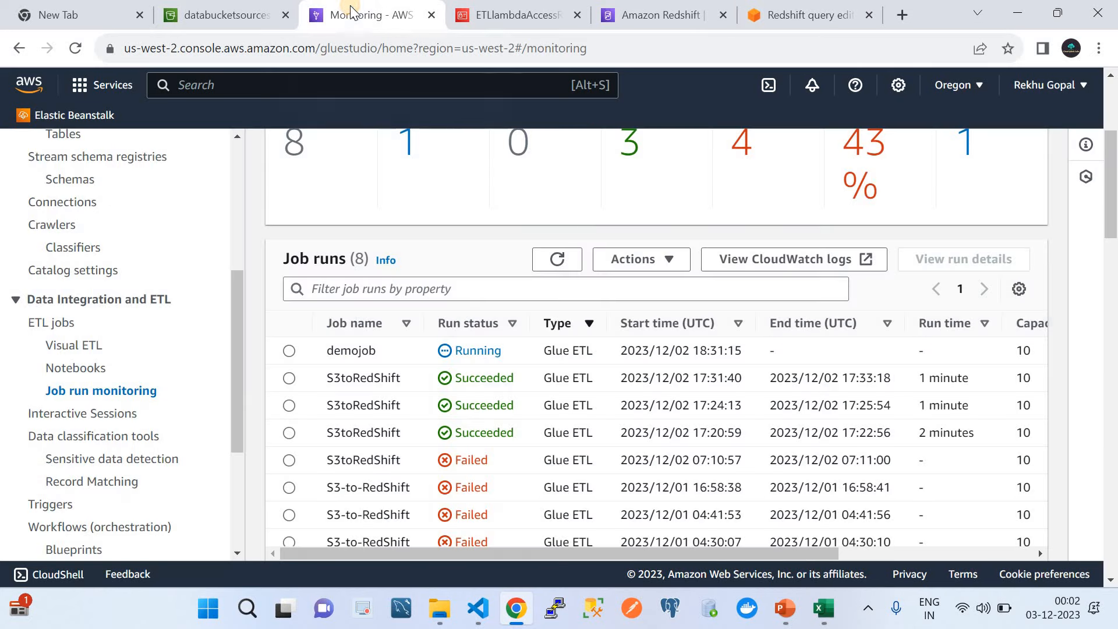
left_click(562, 255)
left_click(563, 262)
left_click(564, 256)
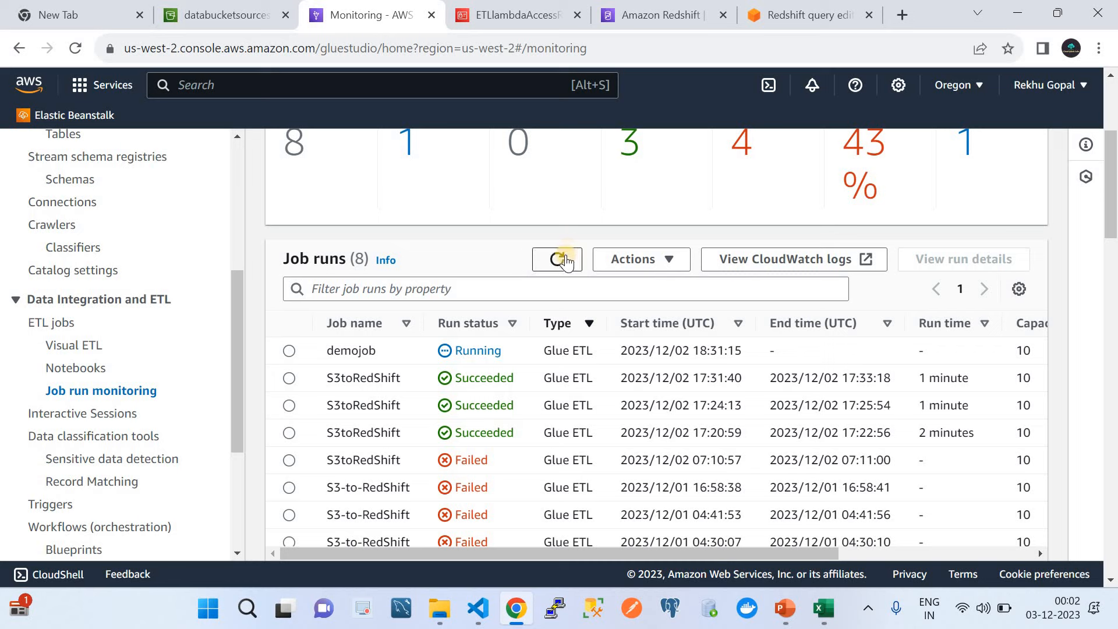
left_click(565, 258)
left_click(565, 258)
left_click(566, 262)
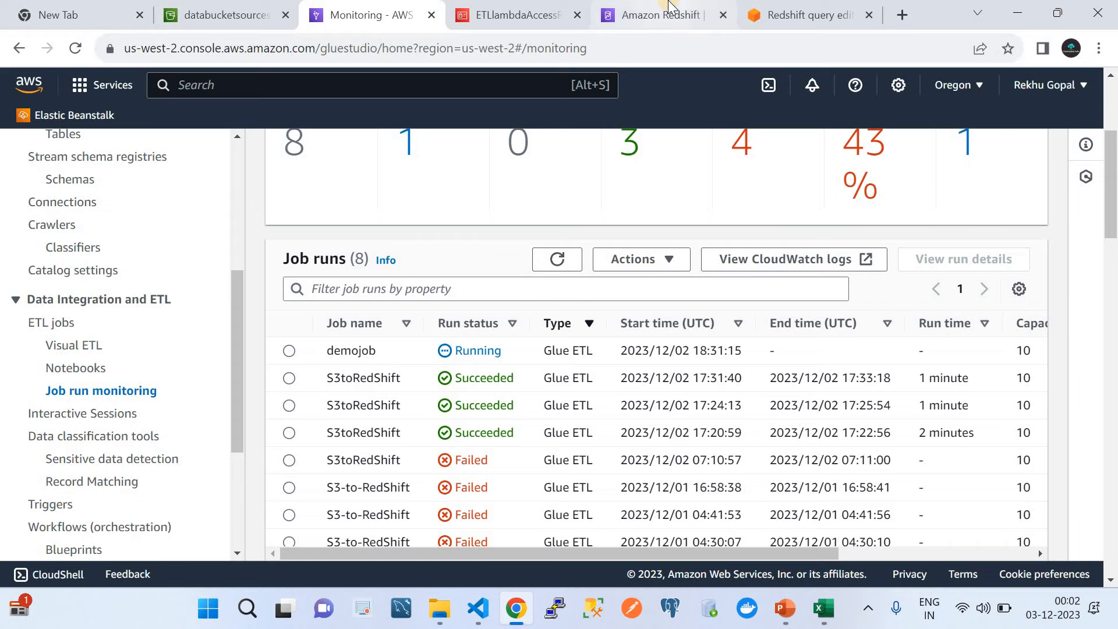
left_click(807, 15)
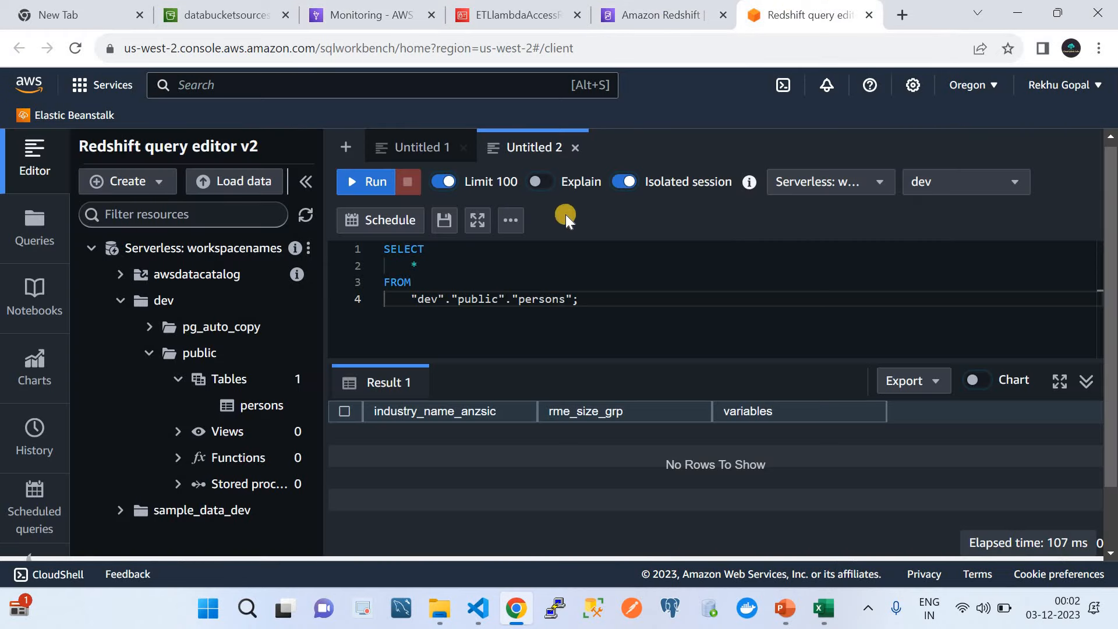
Step: Rerun SELECT * FROM persons, now returning 12 rows including 'testing' entries
left_click(349, 184)
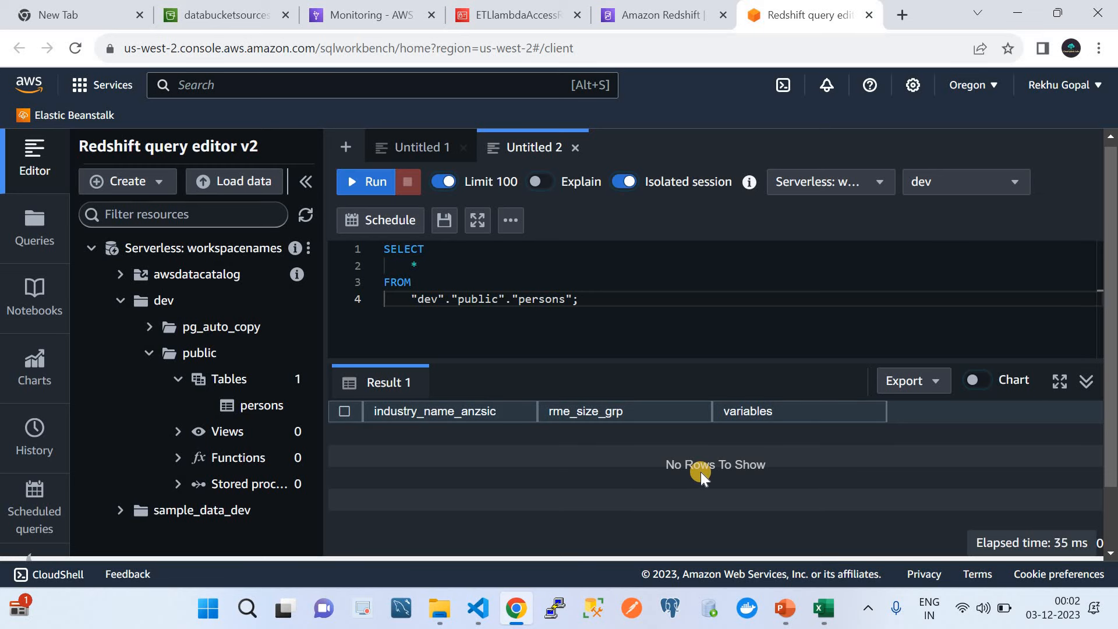
left_click(360, 181)
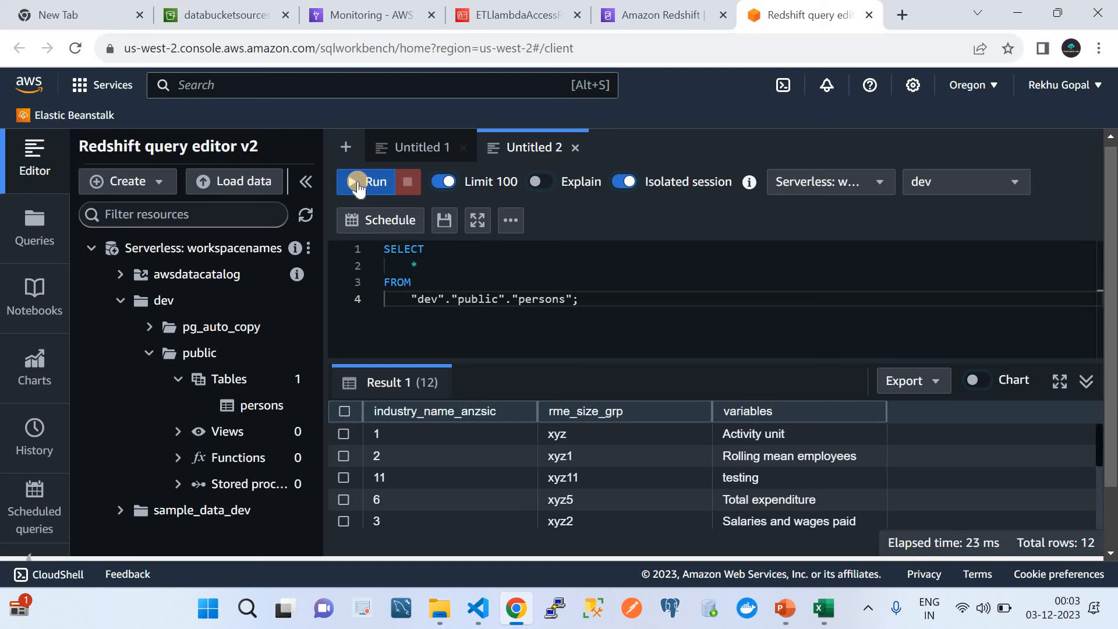
scroll(539, 480, "down", 4)
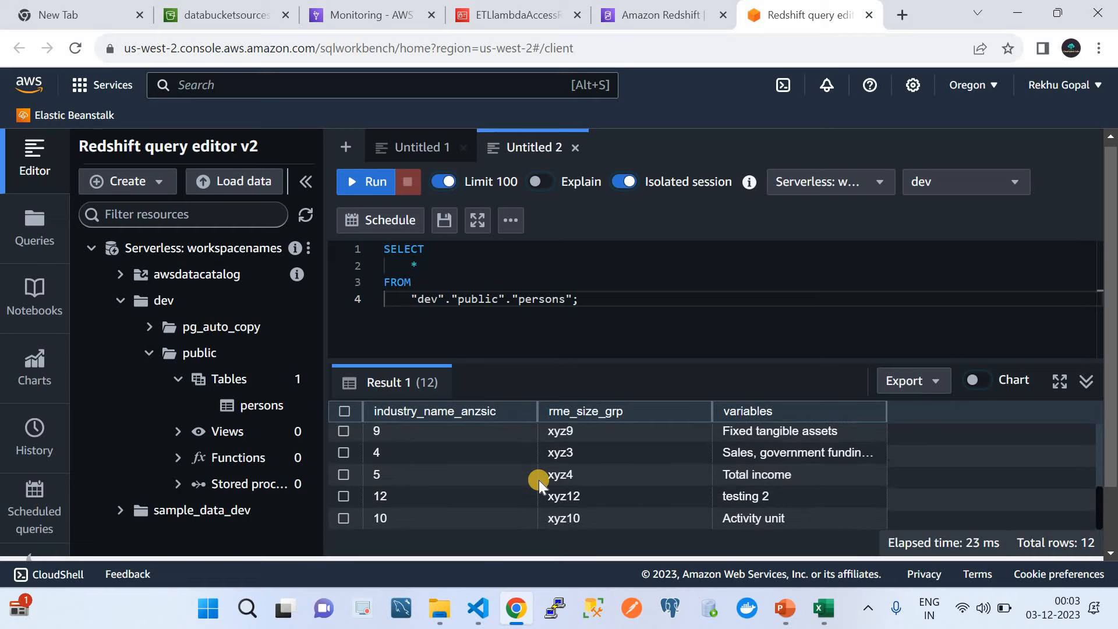
Step: Refresh the Job runs list to check whether demojob has finished
left_click(376, 20)
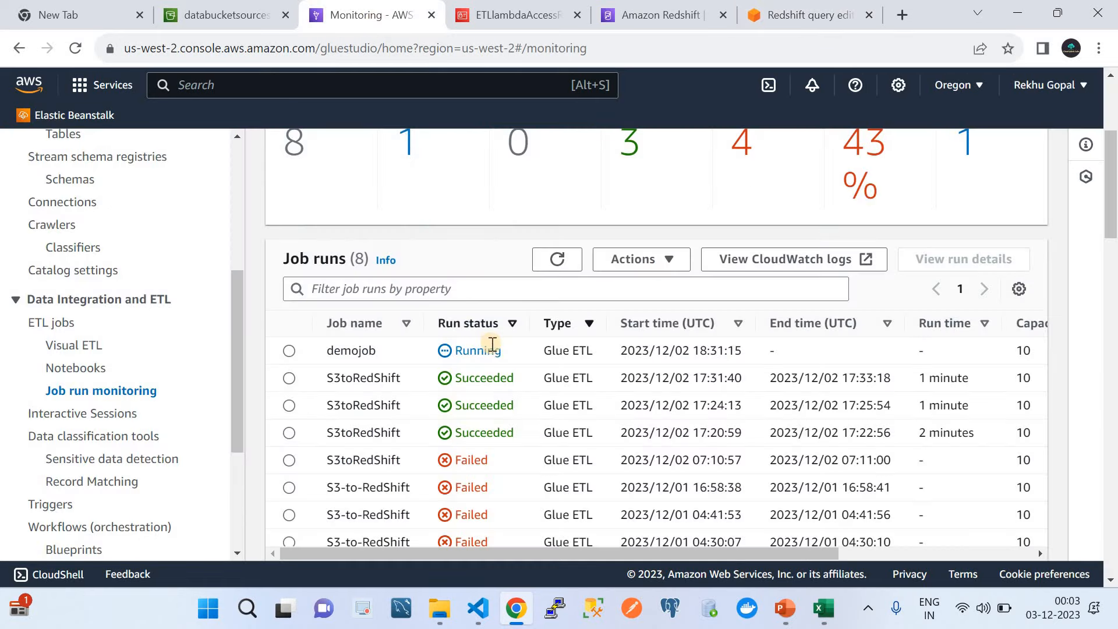
left_click(559, 259)
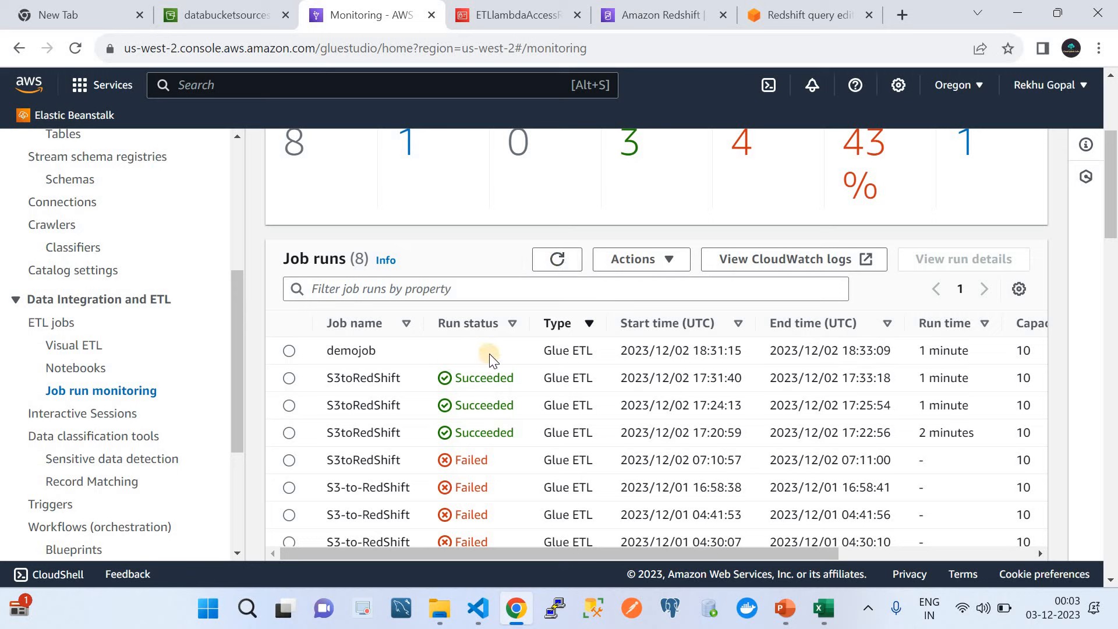
left_click(558, 263)
left_click(558, 264)
Step: Reopen Job run monitoring and refresh to confirm the run ended after about a minute
left_click(76, 368)
left_click(89, 389)
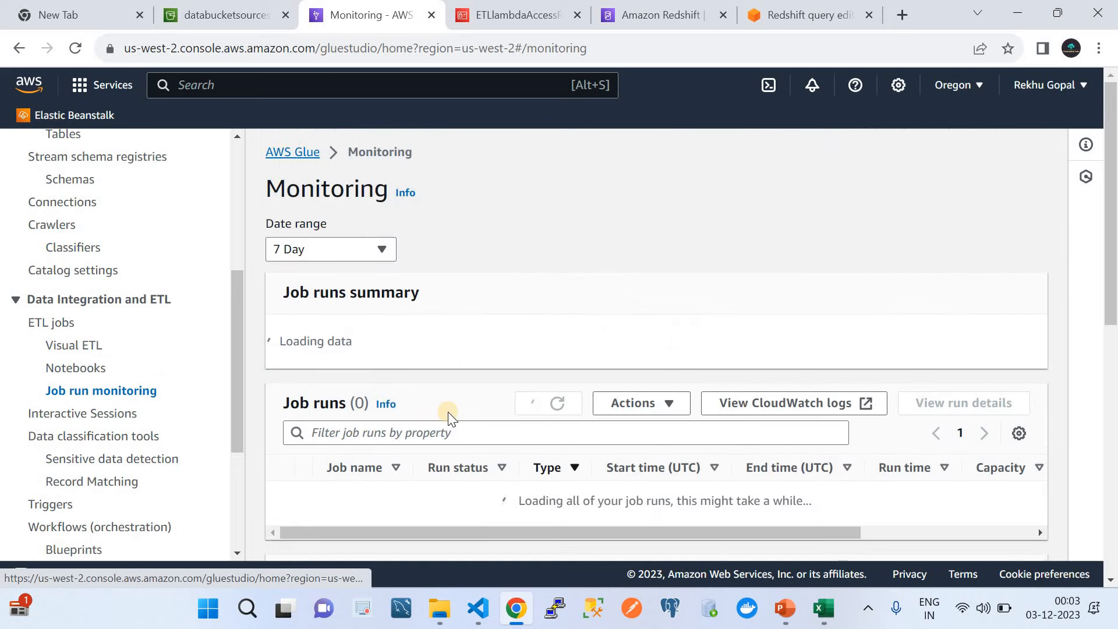
scroll(449, 413, "down", 3)
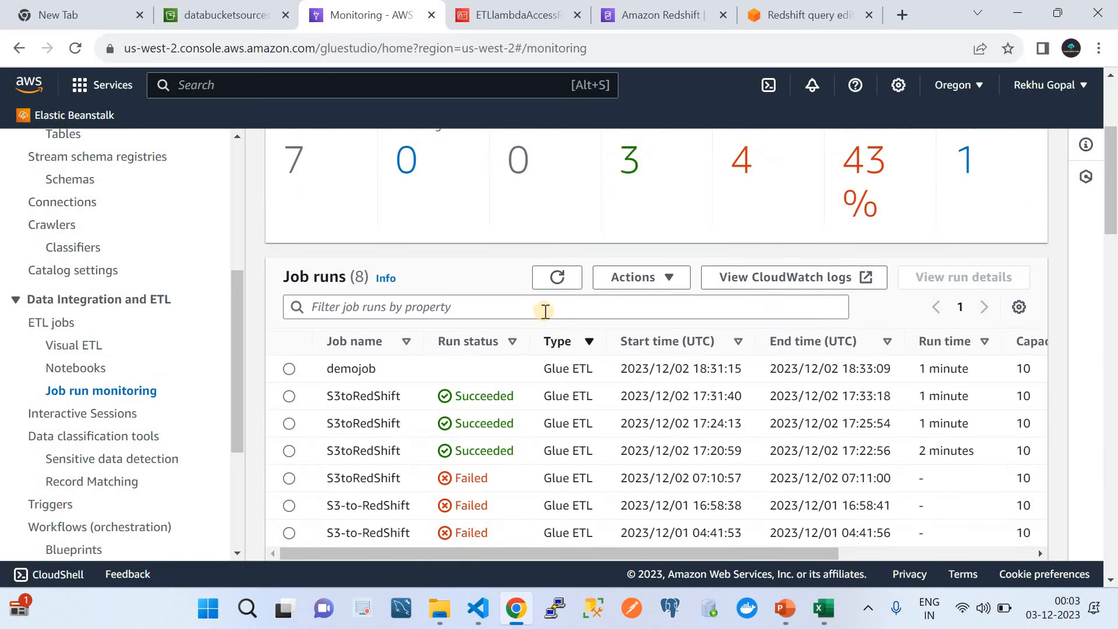
left_click(558, 278)
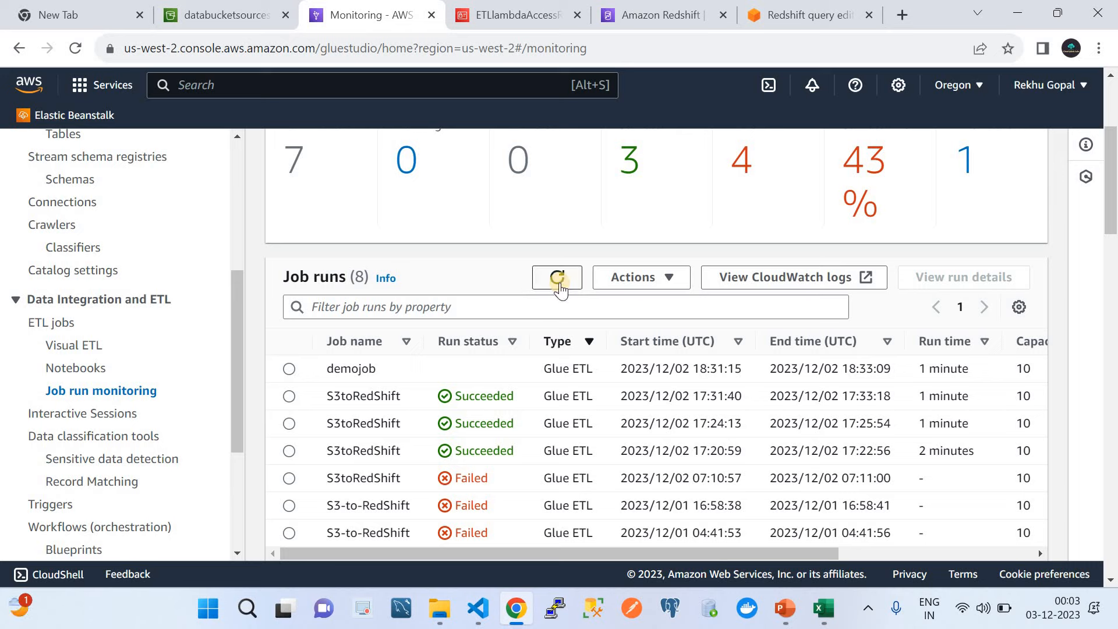
left_click(558, 280)
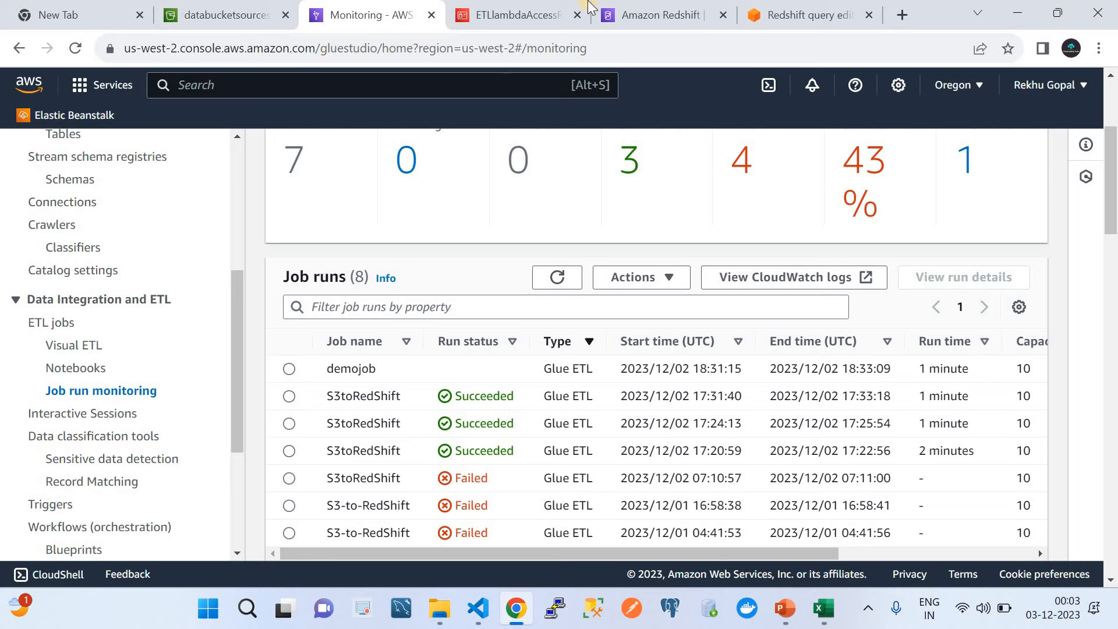
left_click(662, 18)
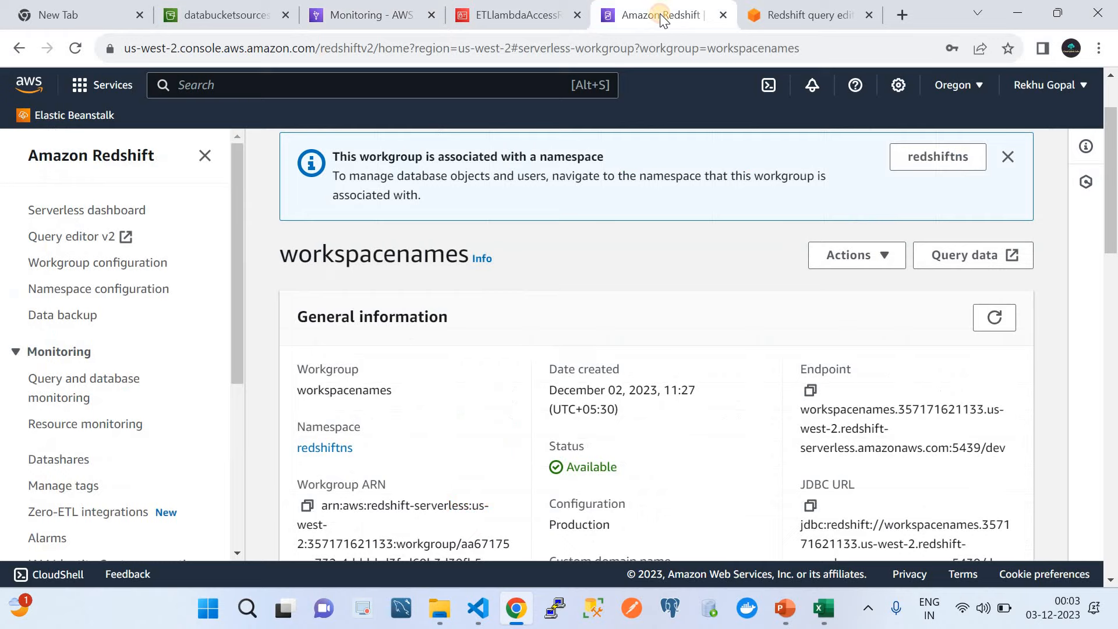
Step: Rerun the persons query in Query Editor v2, confirming 12 rows
left_click(811, 8)
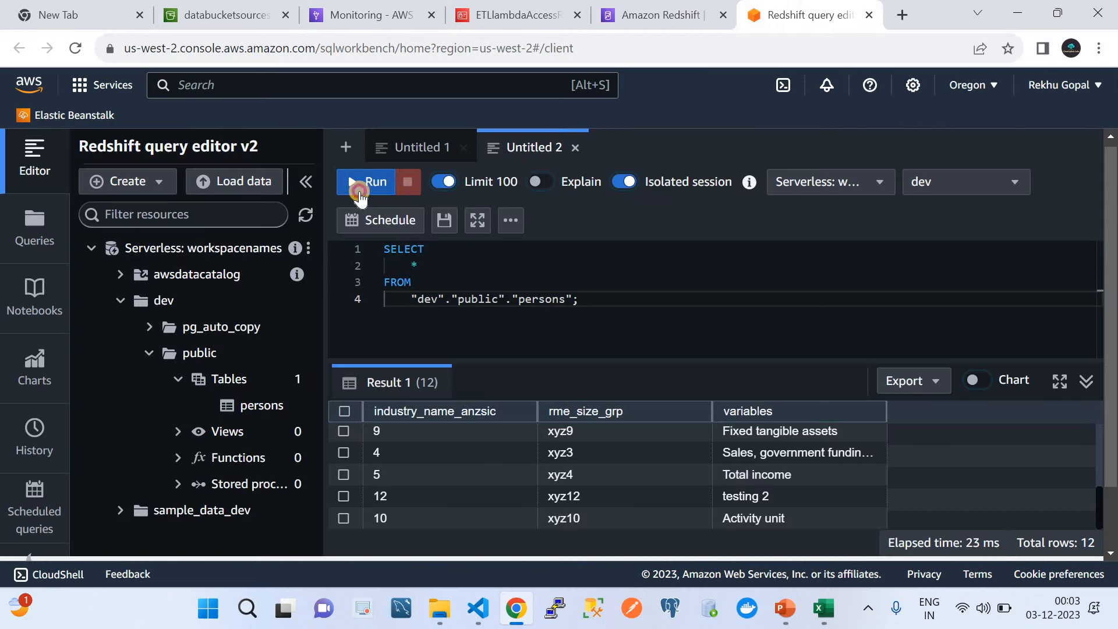
left_click(358, 190)
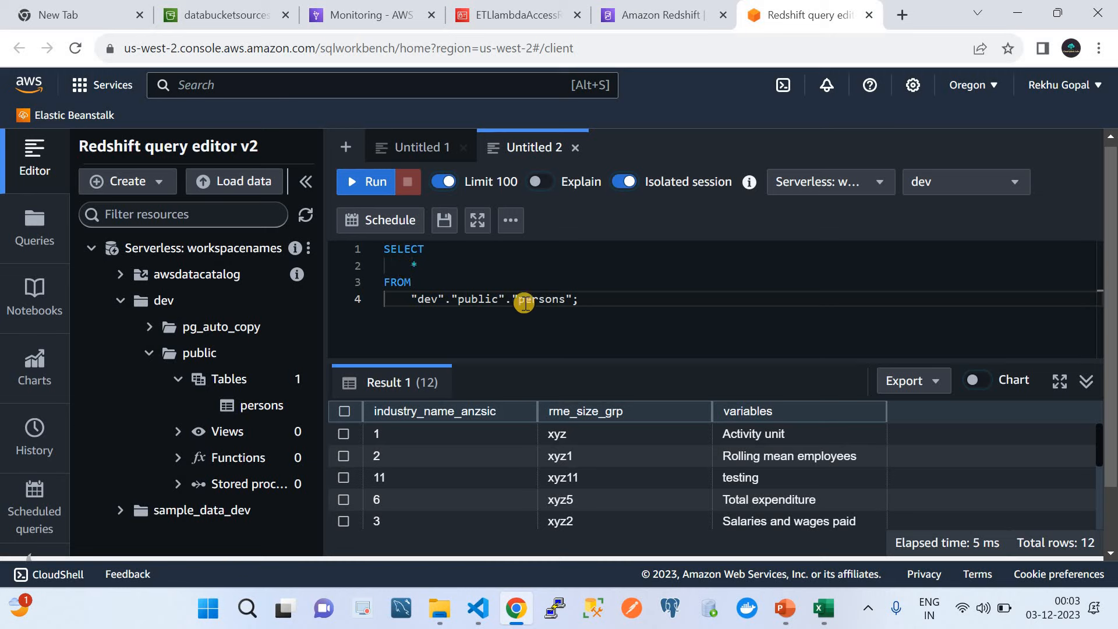
scroll(659, 508, "down", 1)
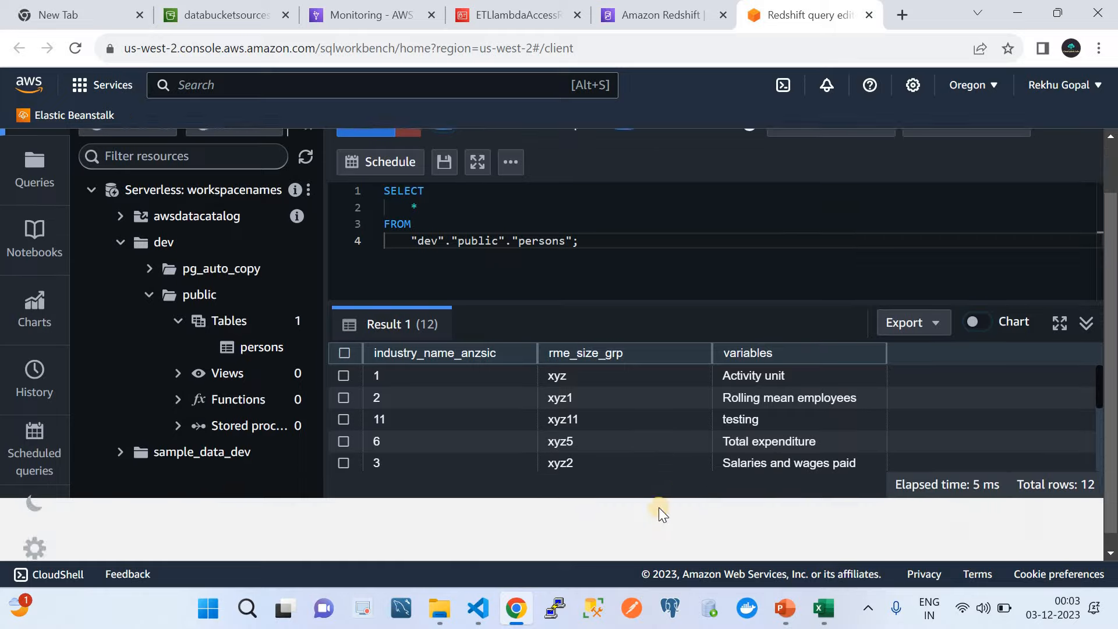
Step: Confirm demojob succeeded in Job runs, then bring TestReport.csv in Excel forward
left_click(645, 12)
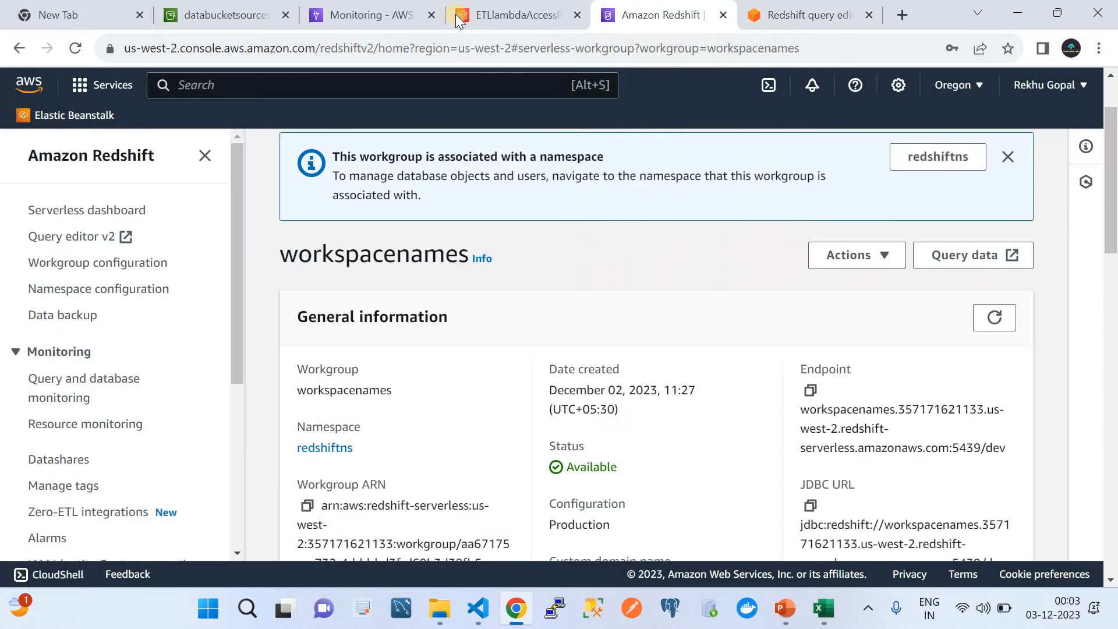
left_click(384, 14)
left_click(557, 280)
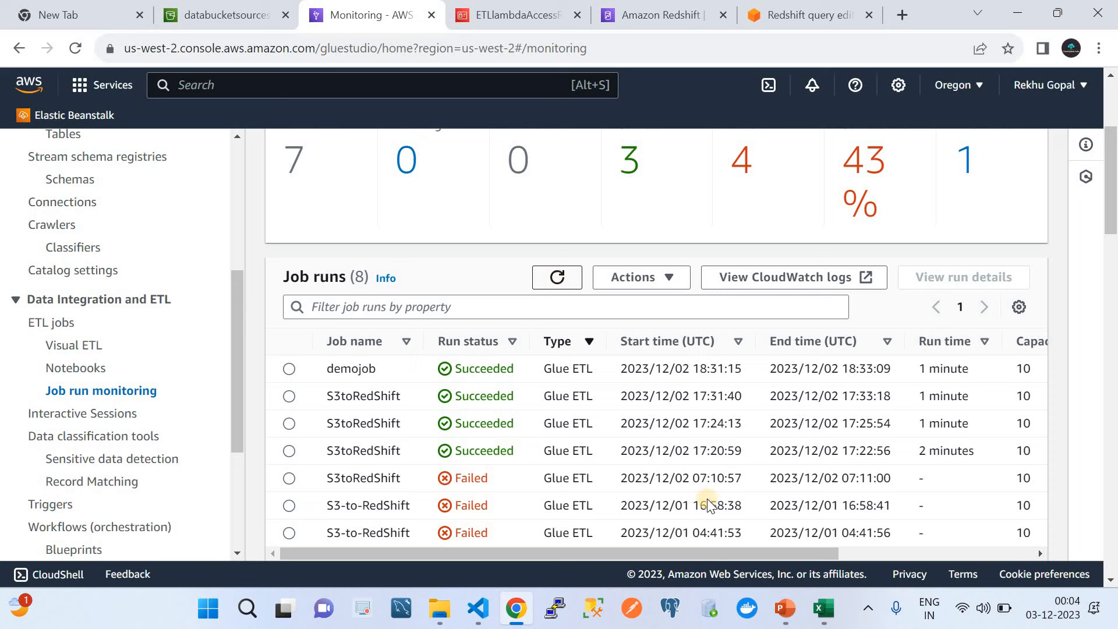
left_click(834, 621)
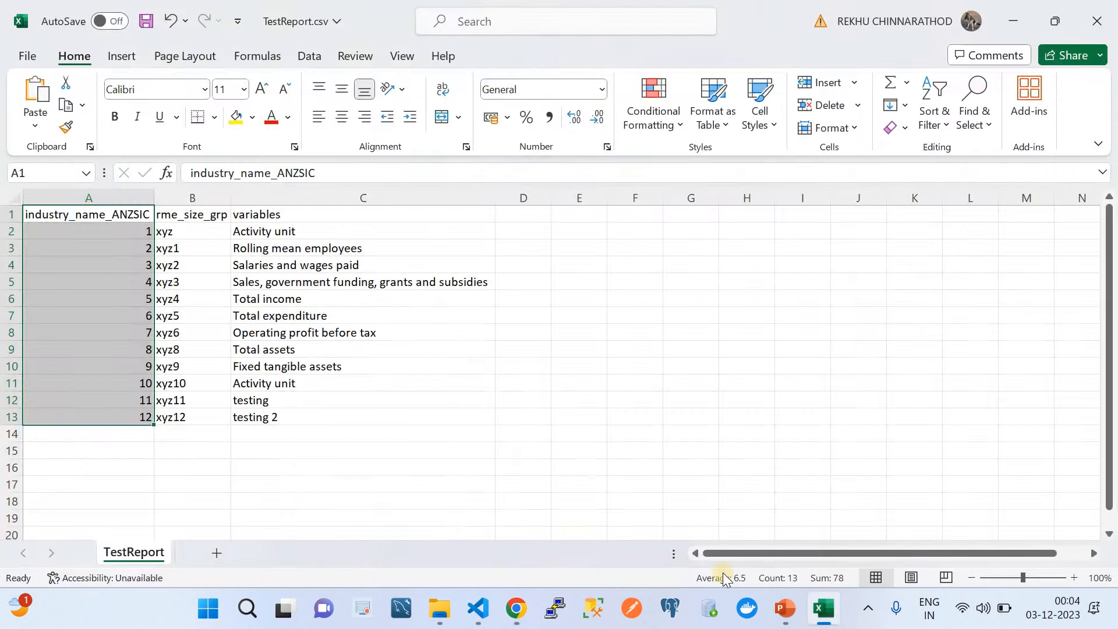
Step: Replace B12's xyz11 with zzzz2323241 and set B13 to ewrwerwee
left_click(422, 504)
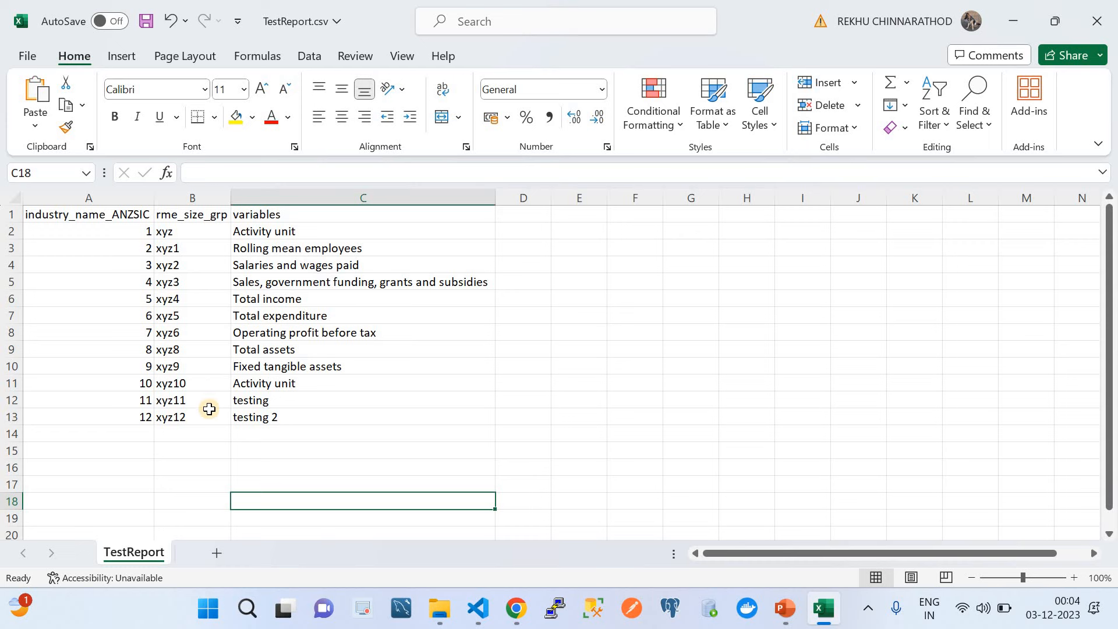
left_click(178, 400)
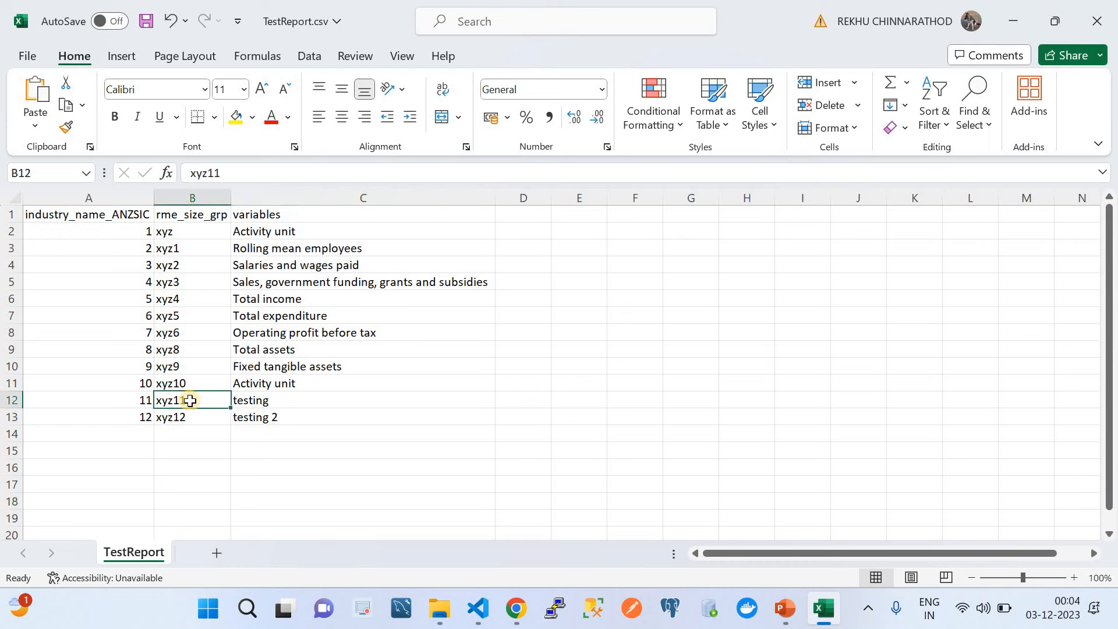
double_click(191, 401)
key("BackSpace")
key("BackSpace")
key("BackSpace")
key("BackSpace")
key("BackSpace")
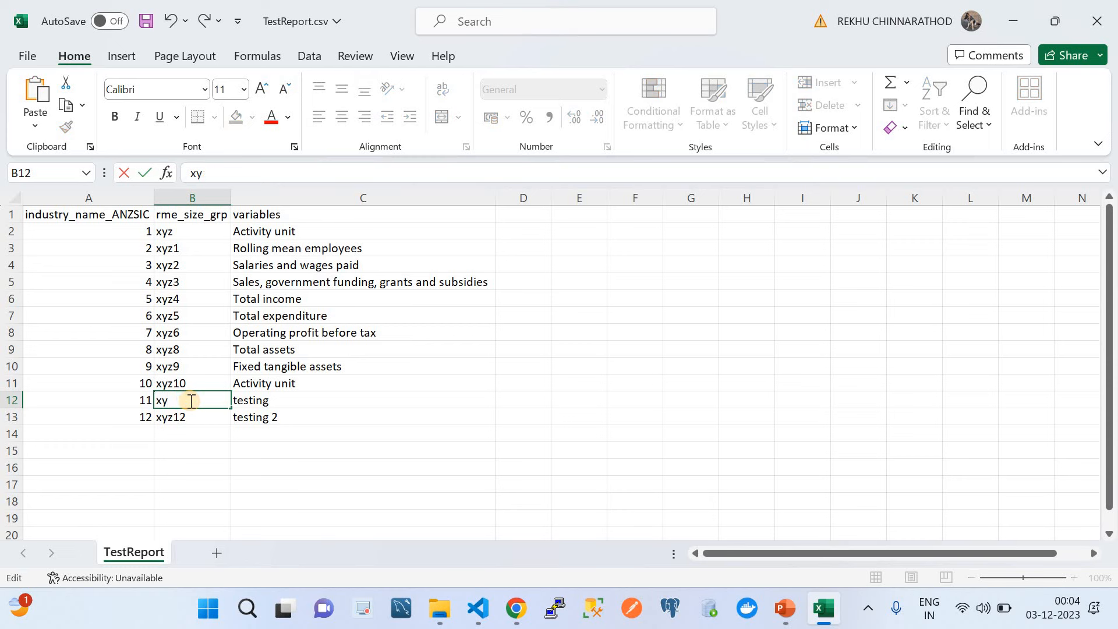
type("zzzz2323241")
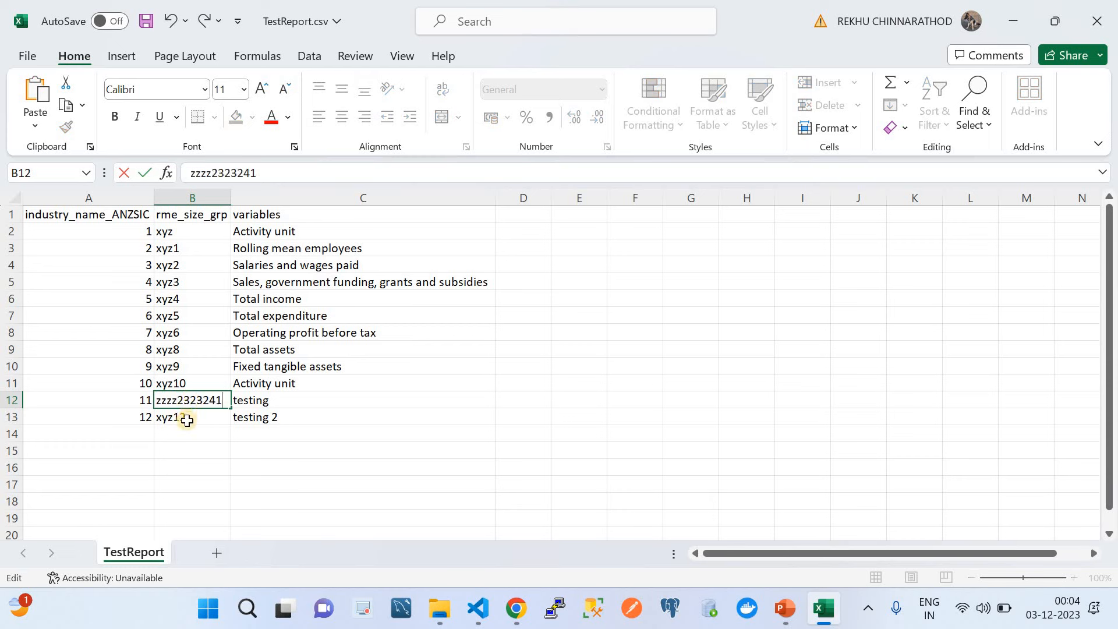
left_click(187, 420)
type("ewrwerwee")
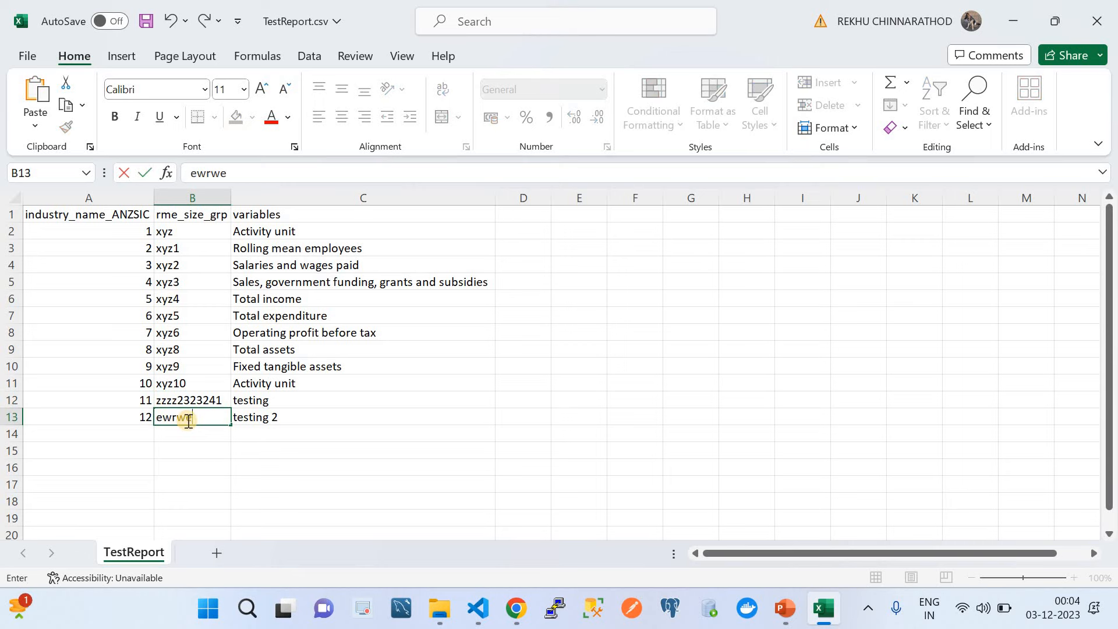
left_click(144, 432)
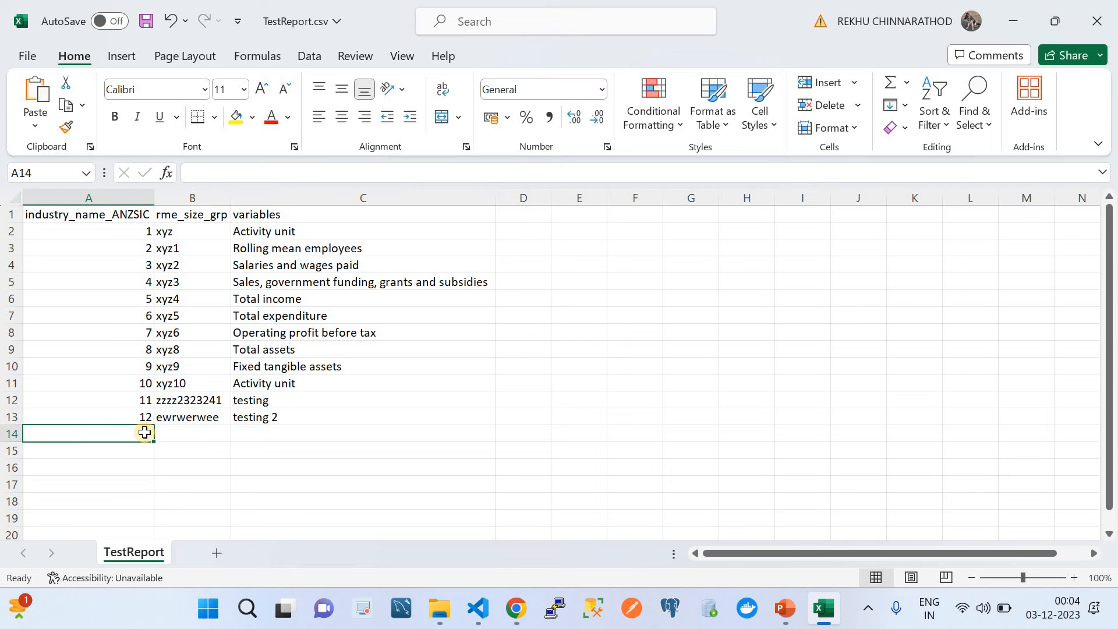
Step: Overwrite cells B2, B5 and B8 with dsfgf, dsvgs and dsdf
left_click(170, 230)
type("dsfgf")
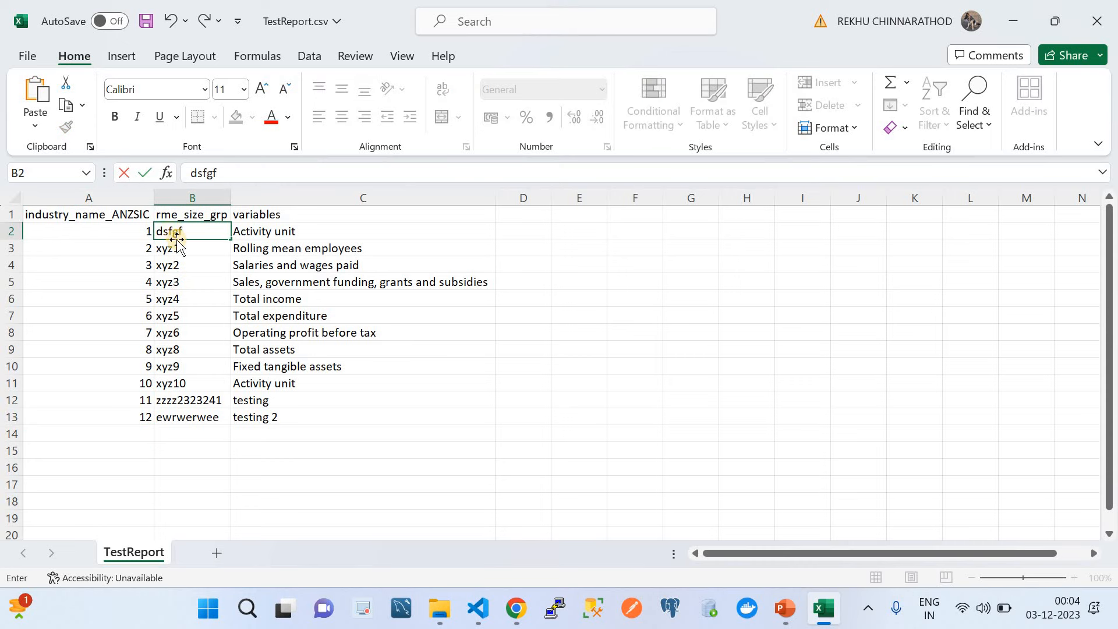
left_click(192, 280)
type("dsvgs")
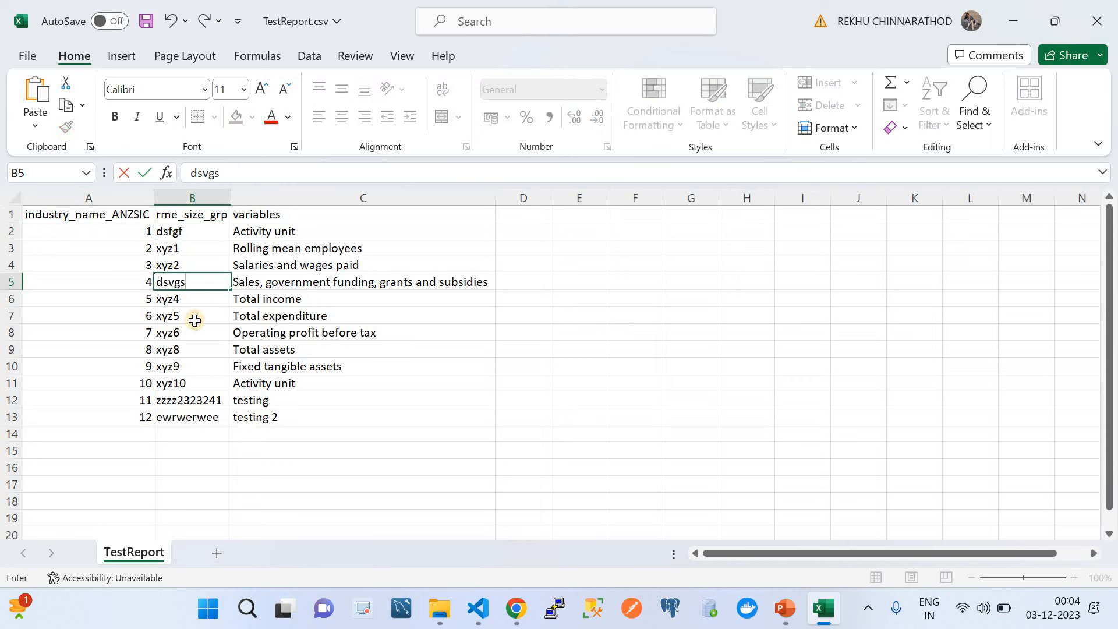
left_click(198, 336)
type("dsdf")
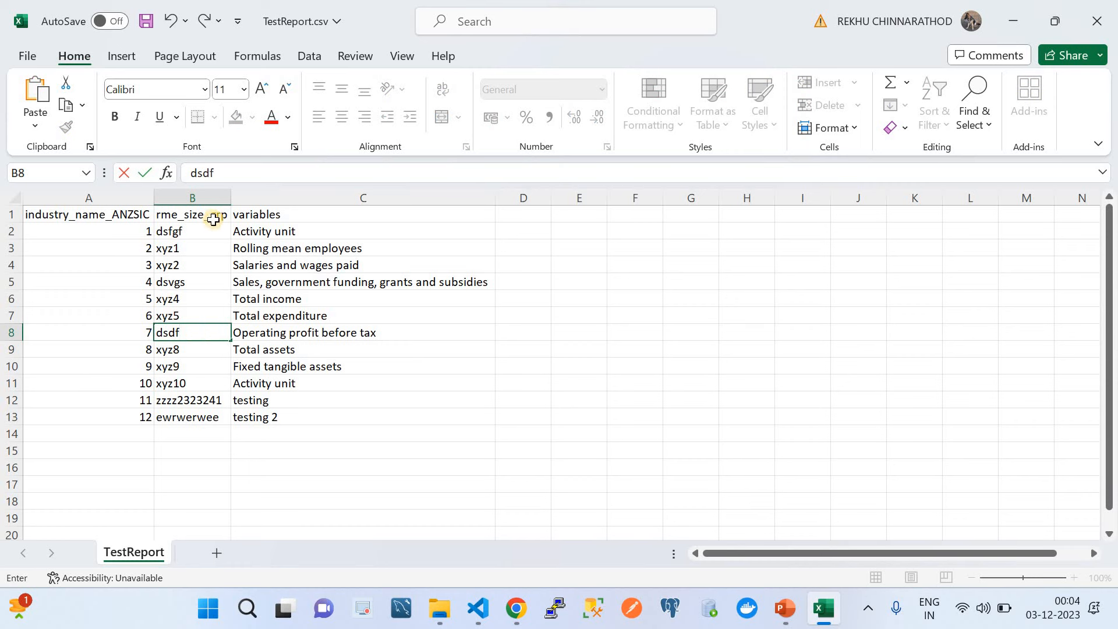
Step: Enter row numbers 13 to 17 in cells A14 through A18
left_click(145, 431)
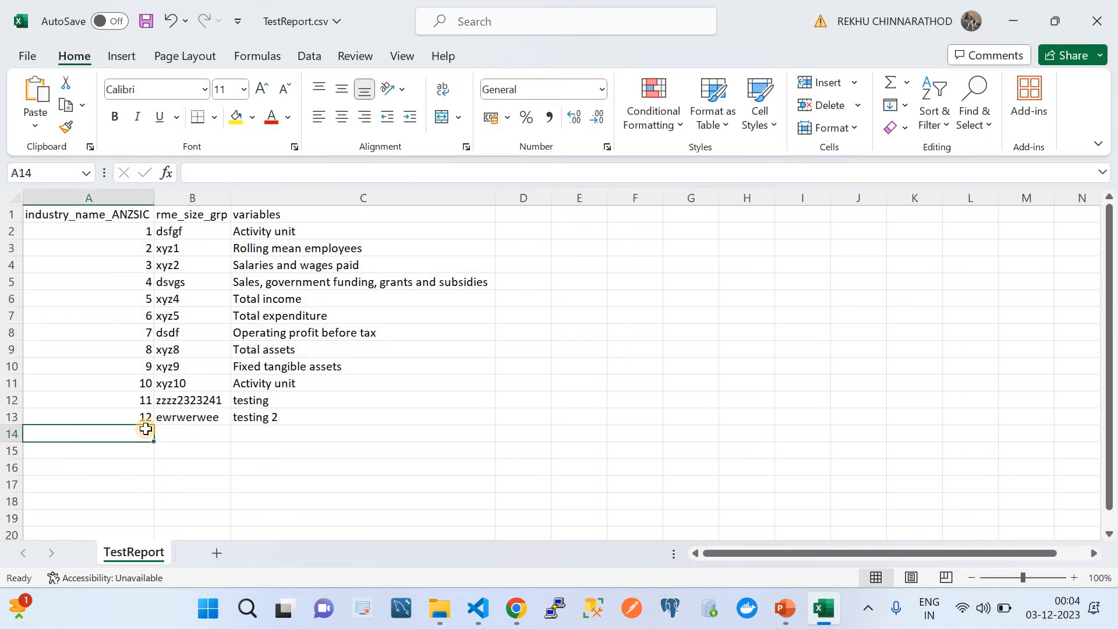
type("13")
left_click(136, 453)
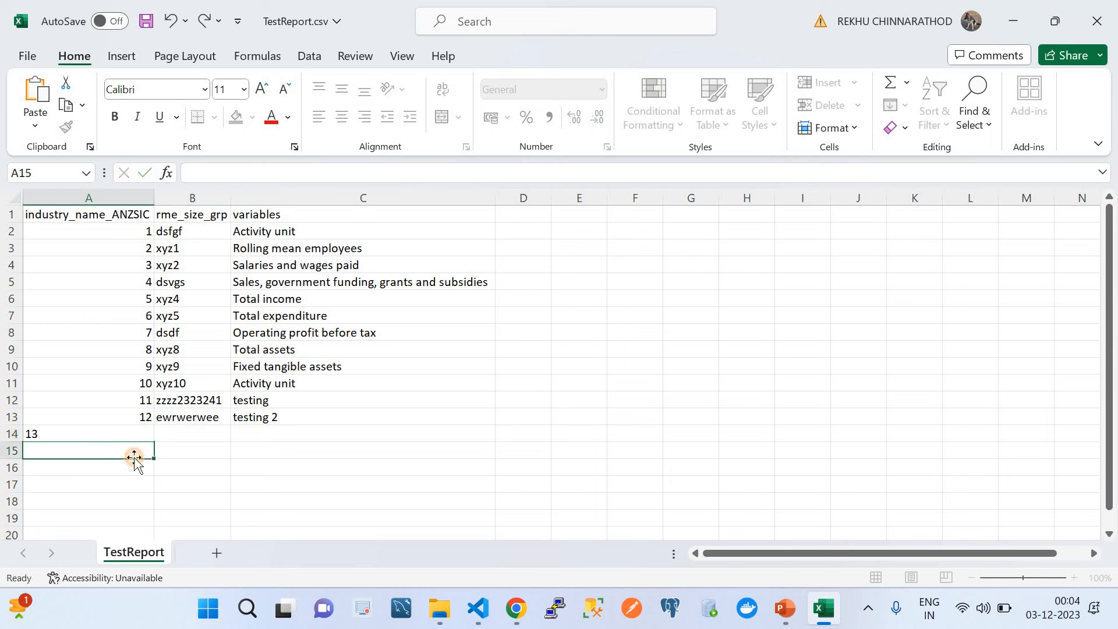
type("14")
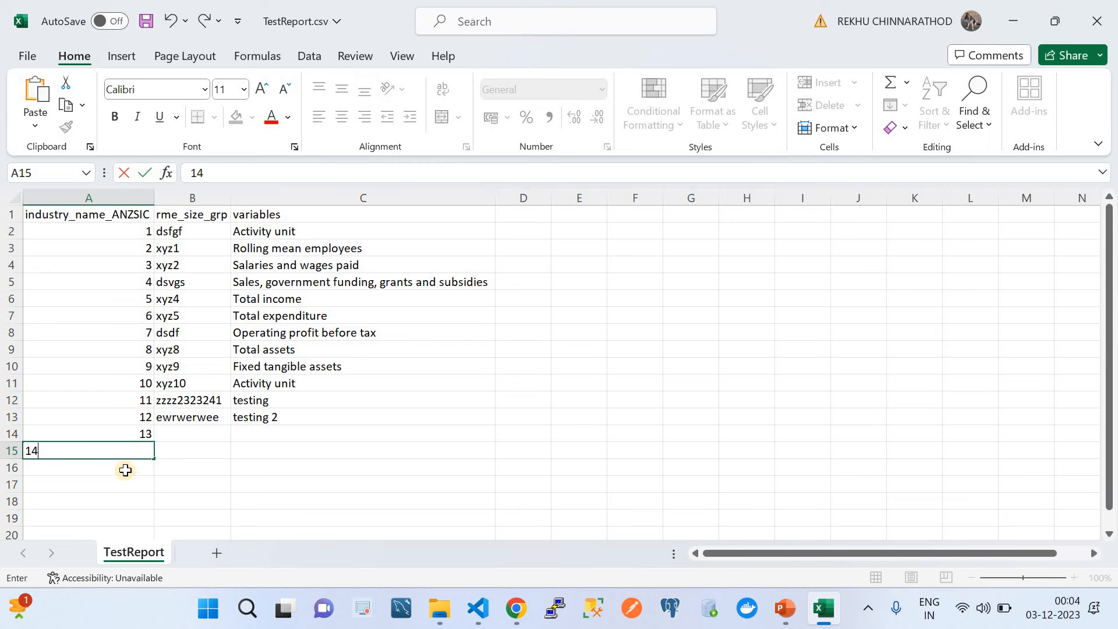
left_click(122, 467)
type("12")
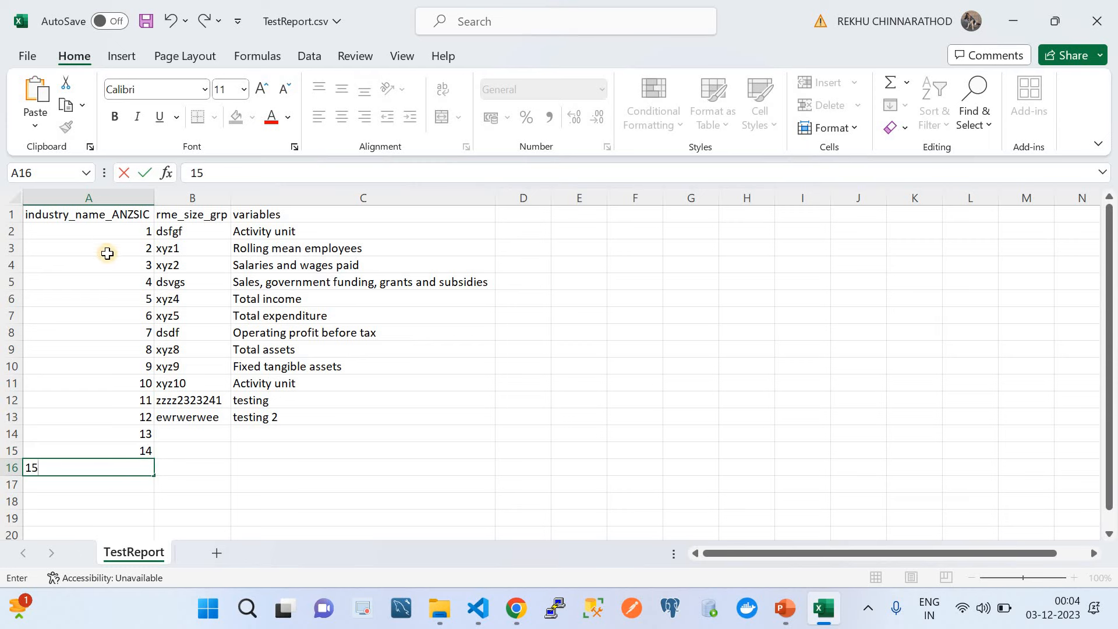
left_click(118, 490)
type("16")
left_click(129, 503)
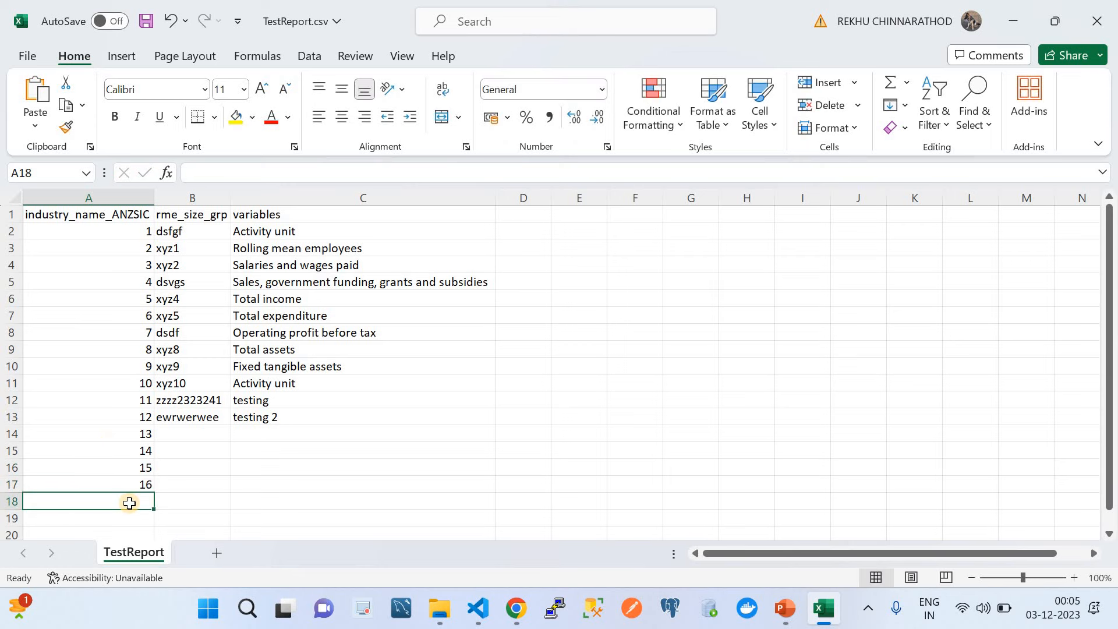
type("17")
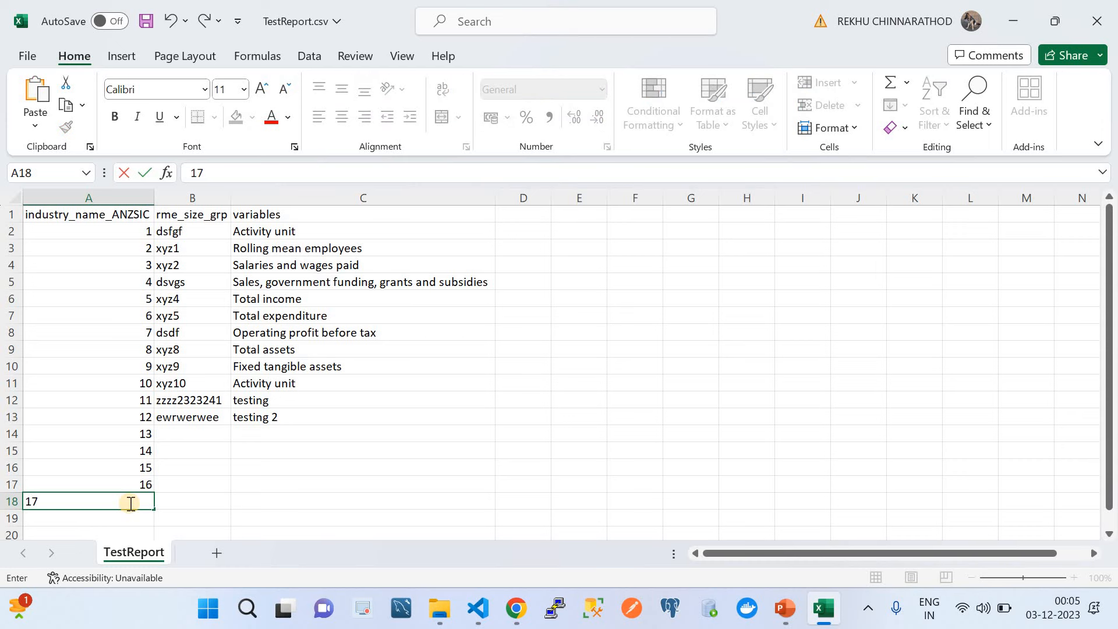
Step: Fill B14:B18 with rtt, dg, grgf, rgr and fgg
left_click(194, 438)
type("rtt")
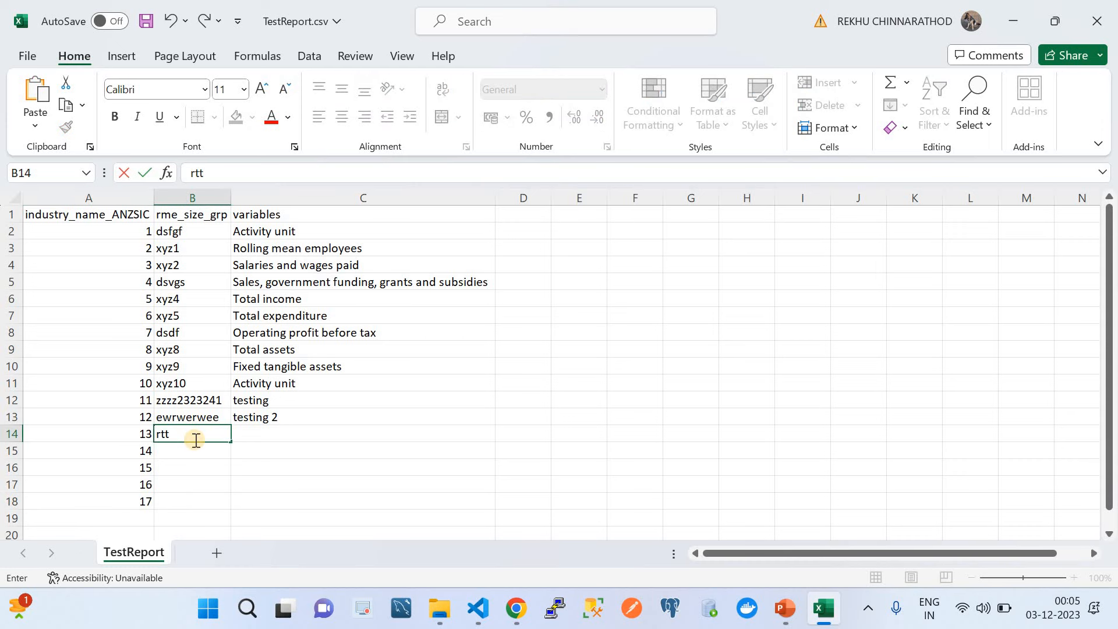
key("Return")
type("dg")
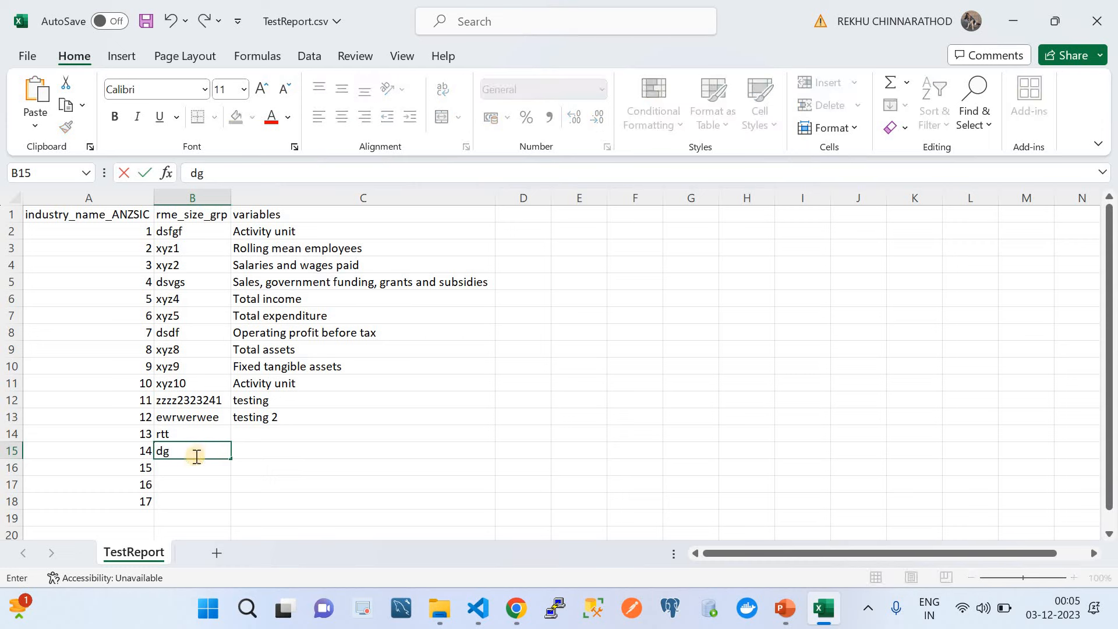
key("Return")
type("grgf")
key("Return")
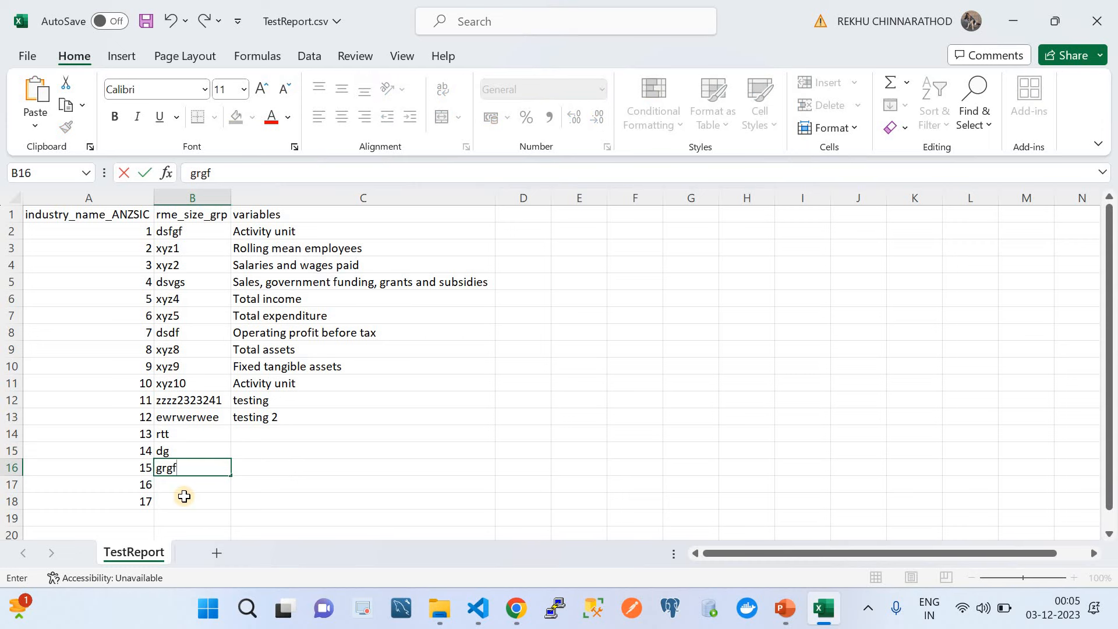
left_click(182, 498)
type("fgg")
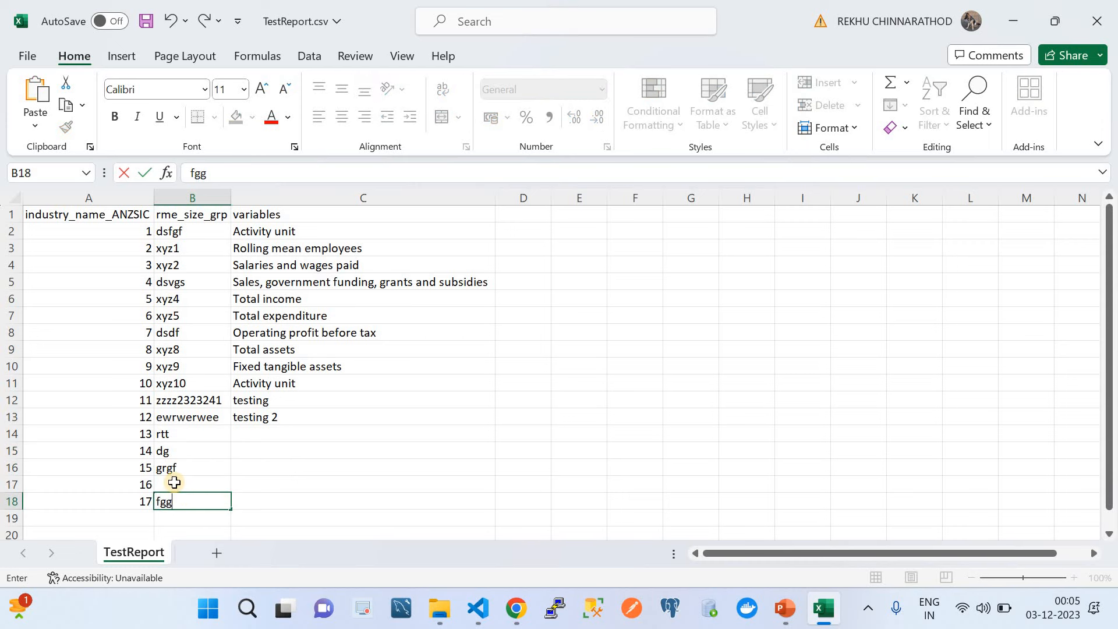
left_click(171, 481)
type("rgr")
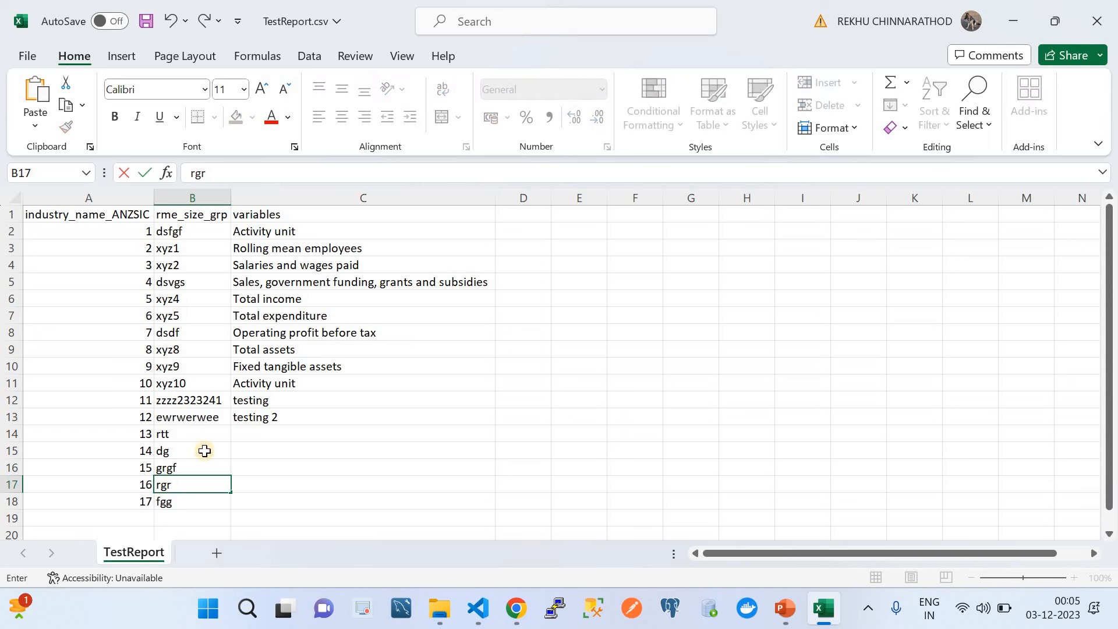
left_click(269, 403)
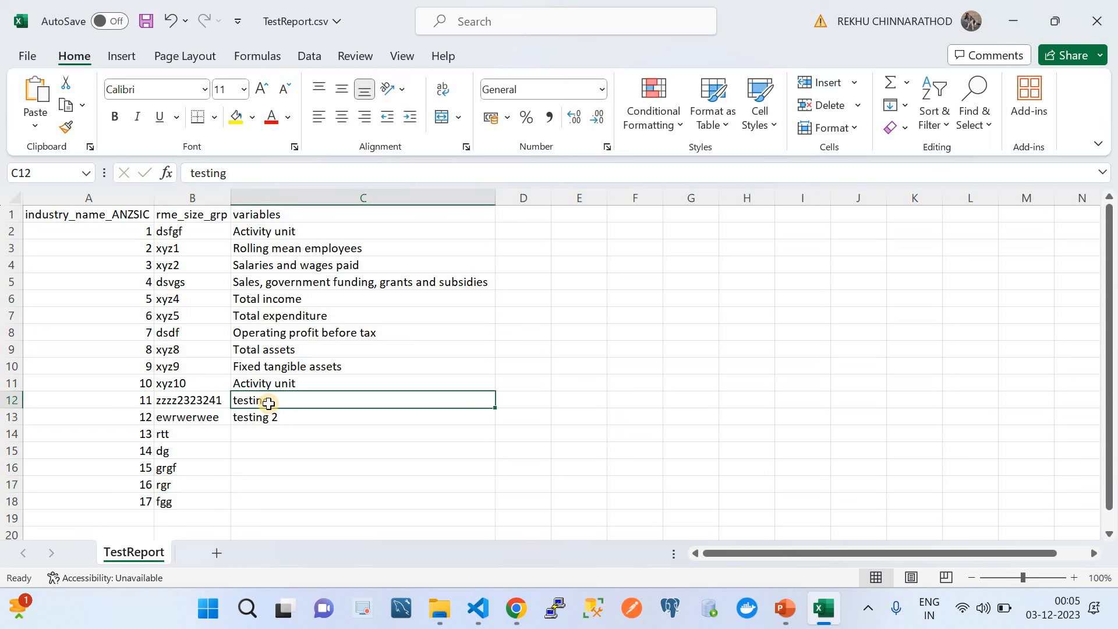
Step: Fill C14:C18 with fgdfg, ett, dgdg, fdsgfsd and dgdg, then save TestReport.csv
left_click(268, 435)
type("fgdfg")
left_click(271, 482)
type("fdsgfsd")
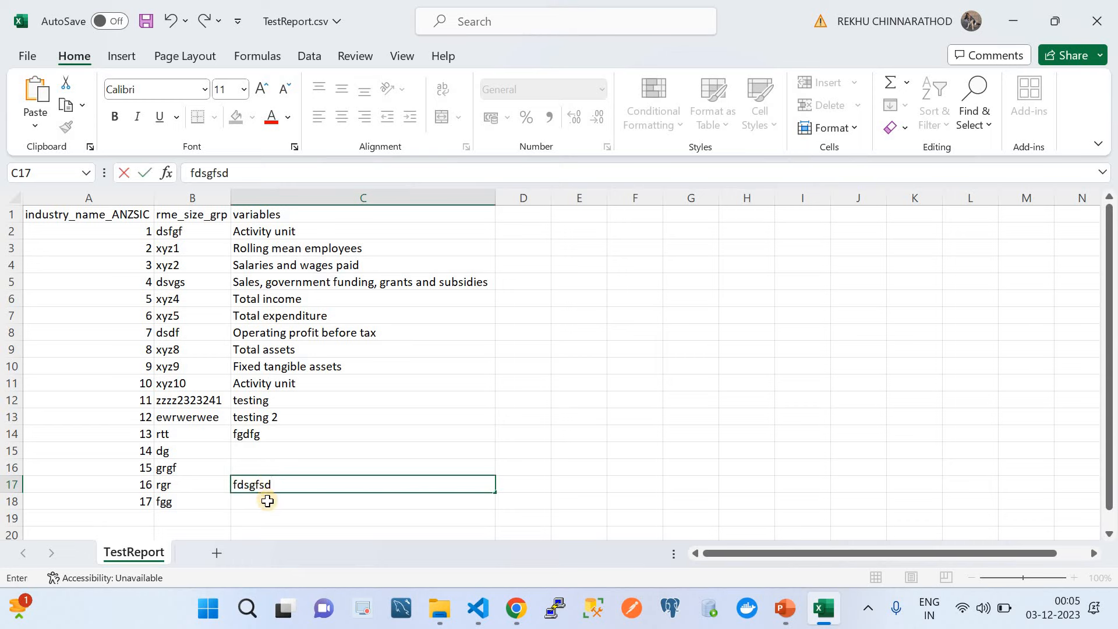
left_click(266, 499)
type("dgdg")
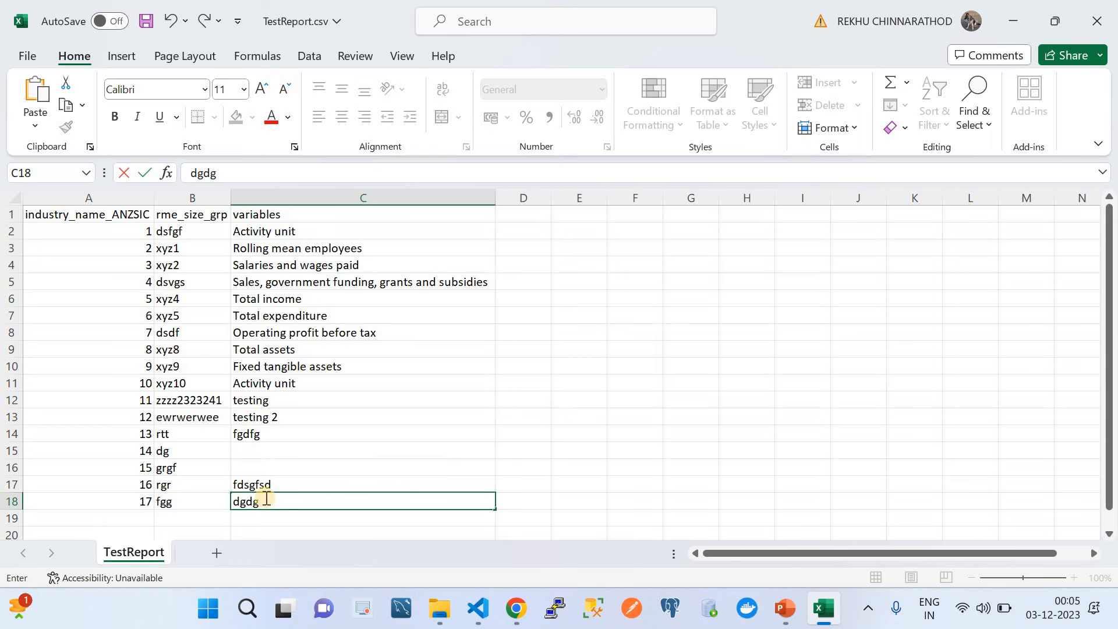
left_click(249, 463)
type("dgdg")
left_click_drag(254, 438, 259, 452)
left_click(261, 452)
type("ett")
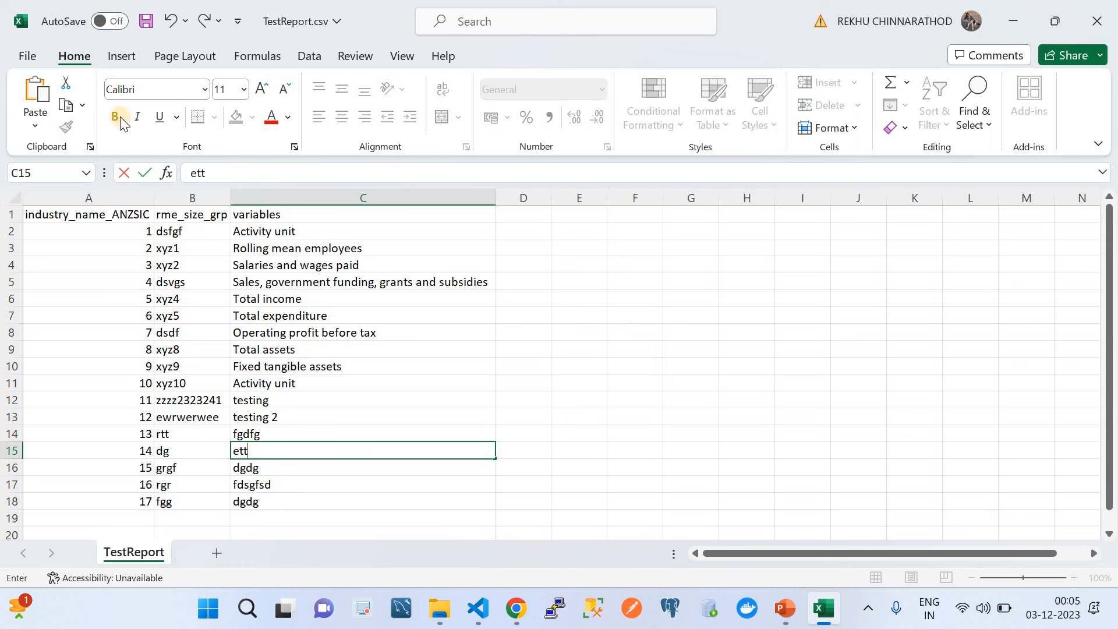
left_click(145, 22)
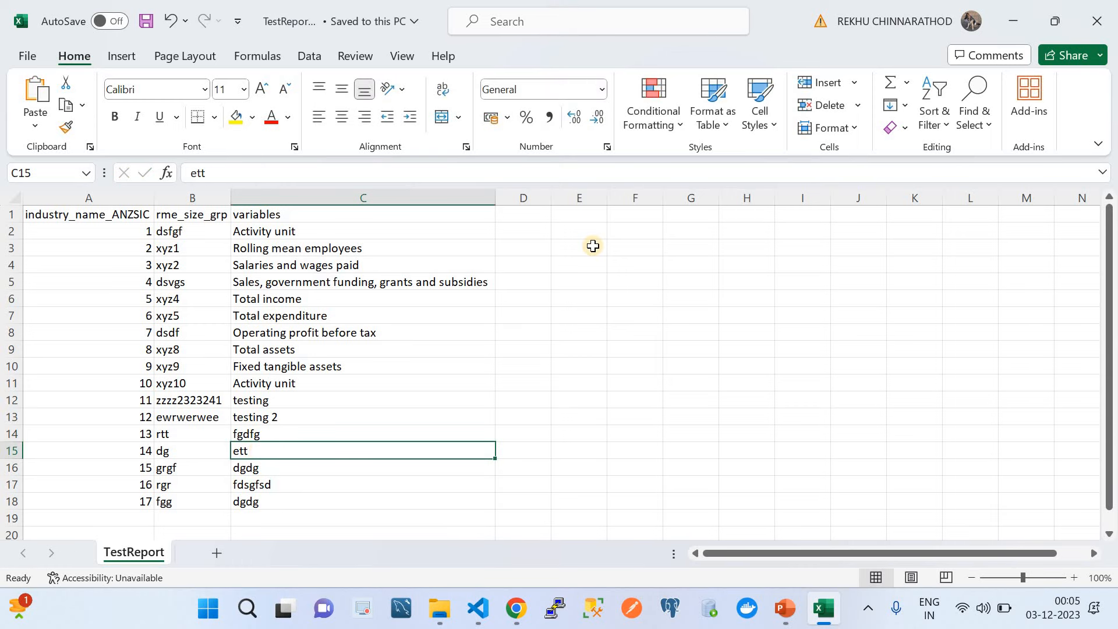
Step: Upload the edited TestReport.csv to the databucketsourceside S3 bucket
left_click(1092, 21)
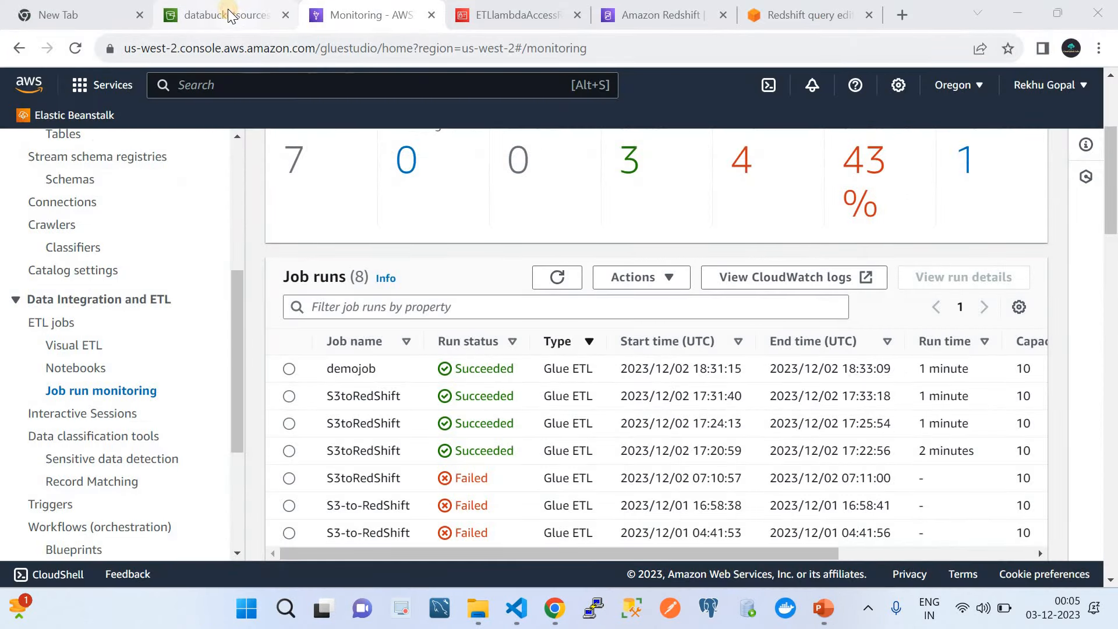
left_click(233, 22)
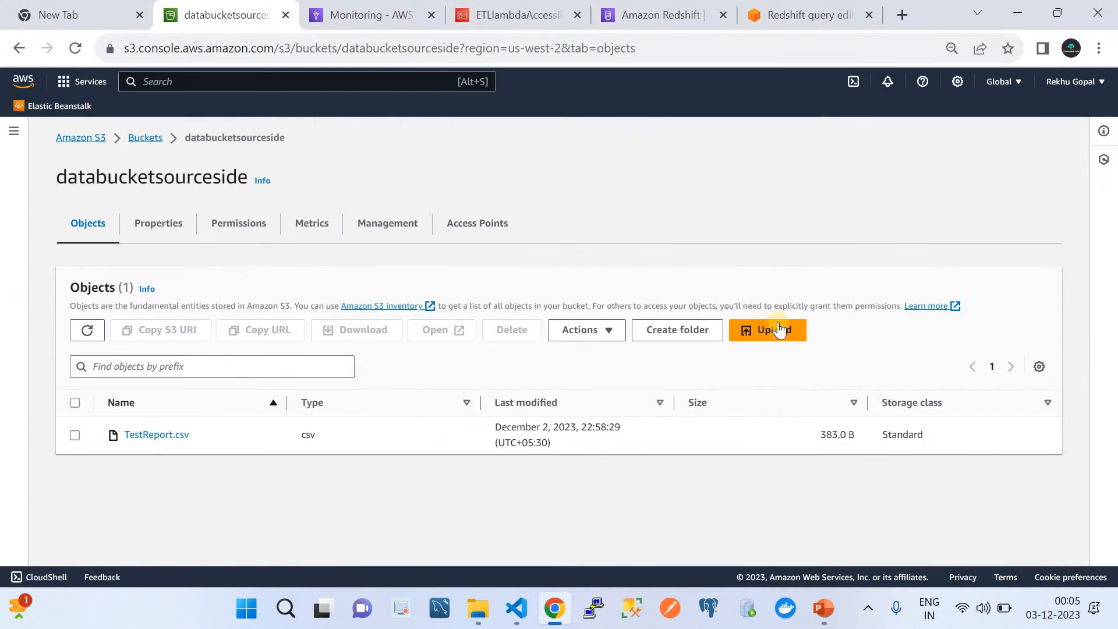
left_click(767, 331)
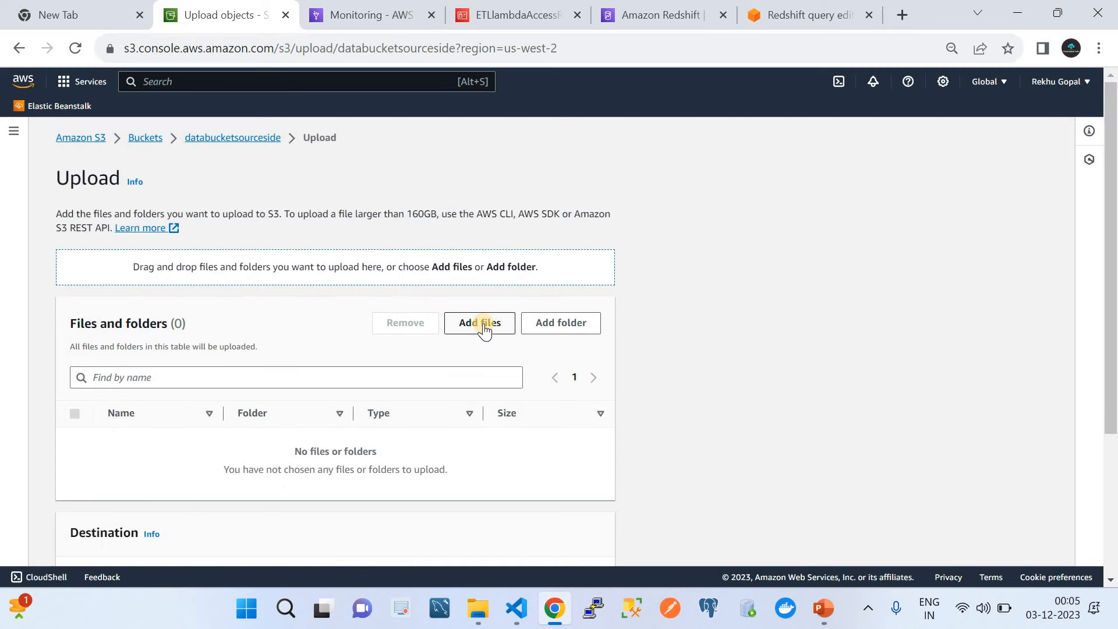
left_click(484, 324)
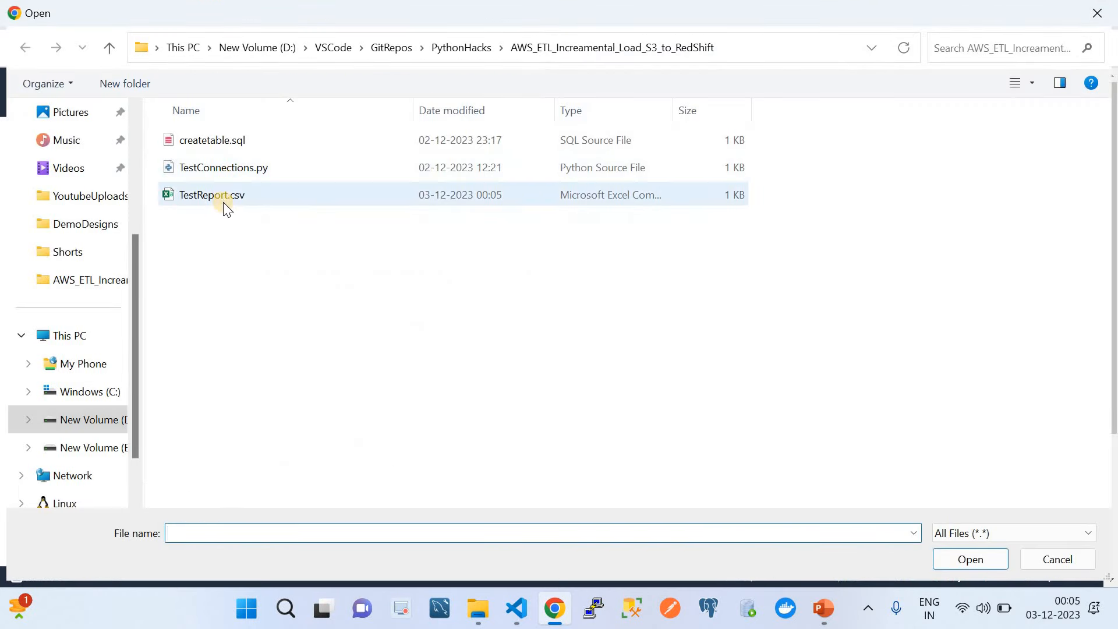
left_click(225, 203)
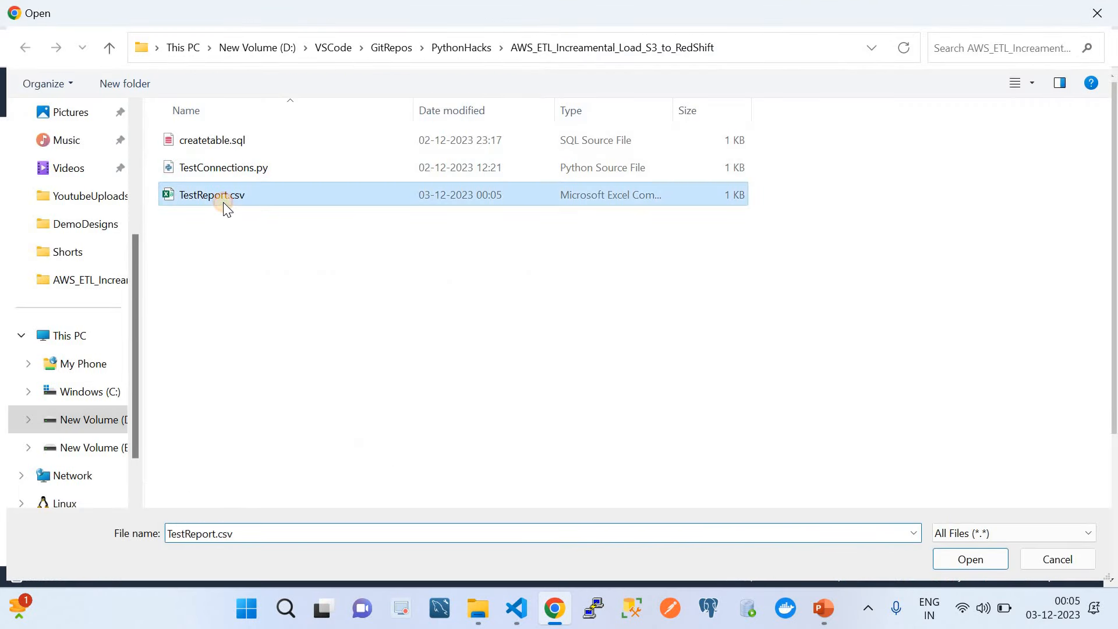
left_click(956, 557)
scroll(753, 471, "down", 3)
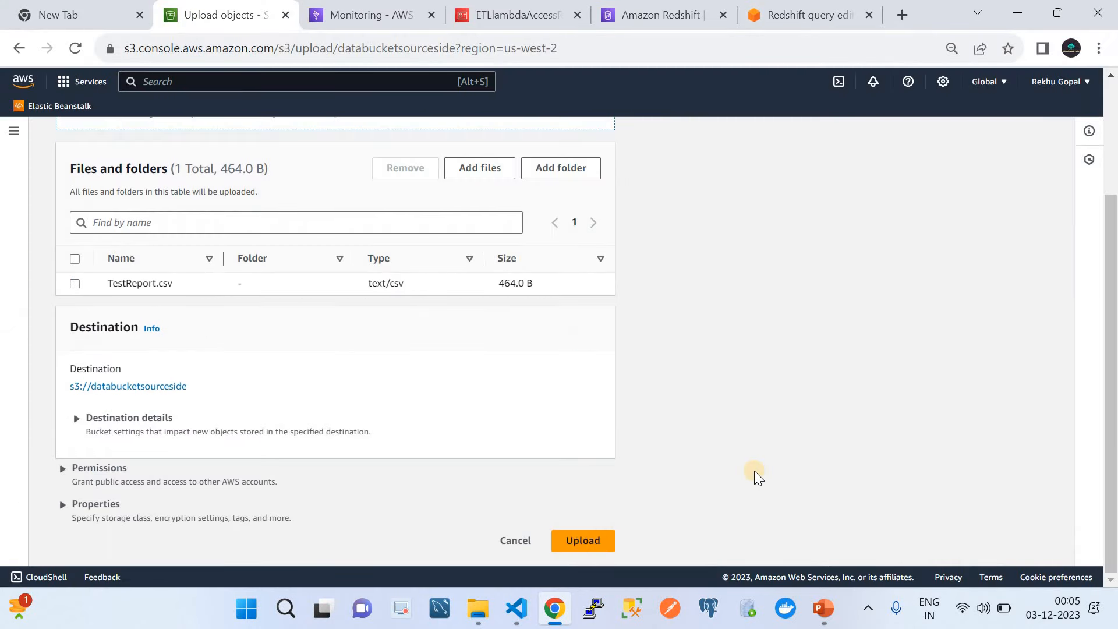
left_click(584, 530)
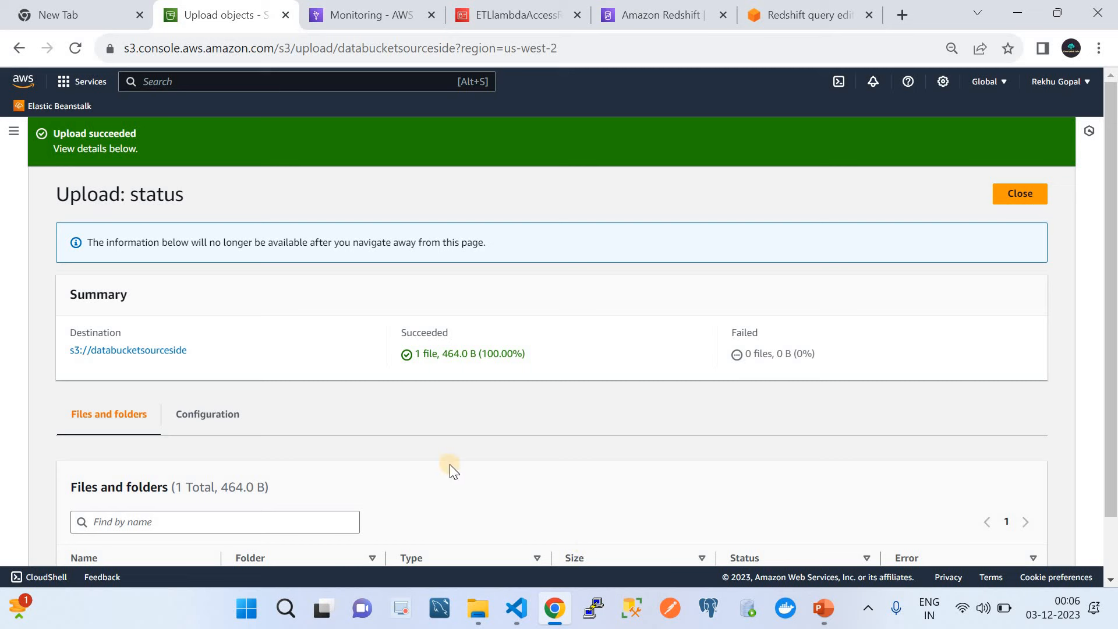
Step: Glance at the IAM role page, then return to Glue's job run monitoring
mouse_move(515, 8)
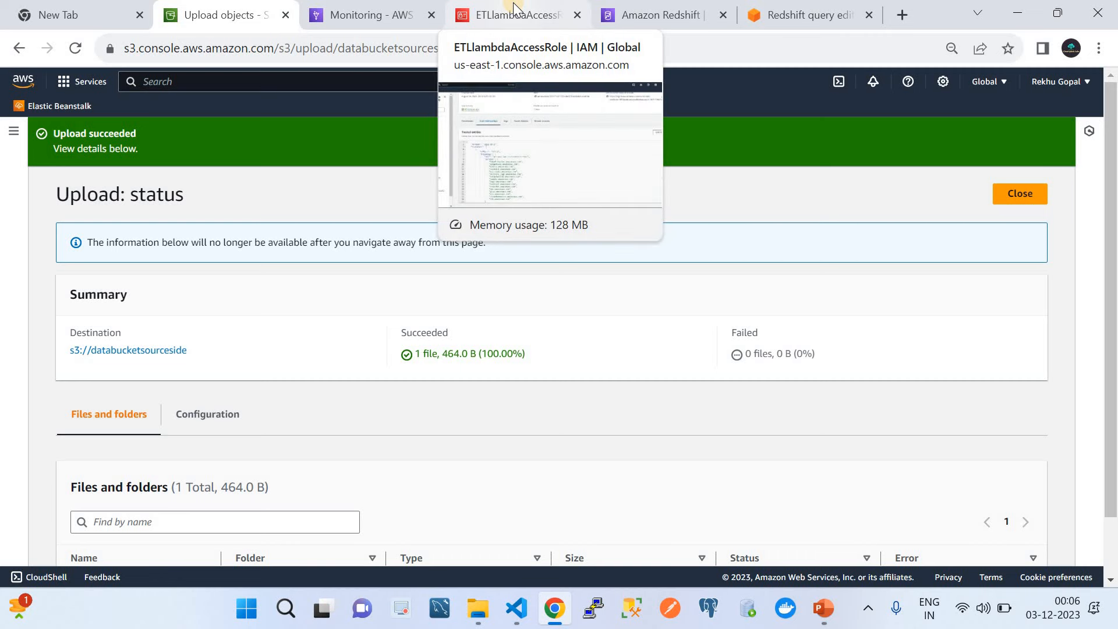
left_click(515, 8)
left_click(361, 7)
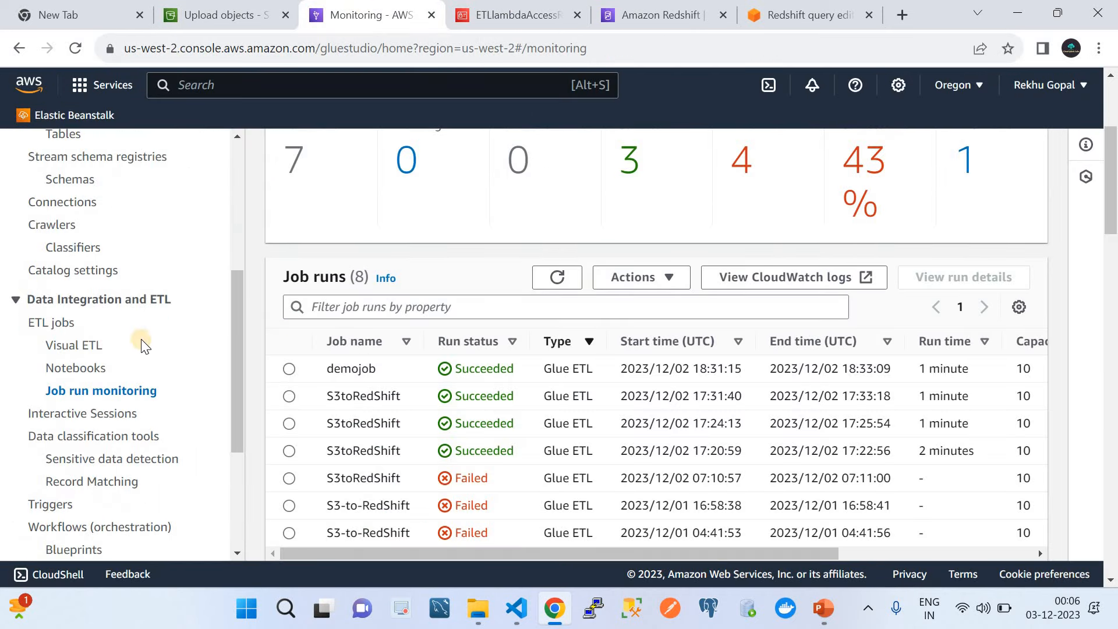
Step: From the Crawlers list, select the s3 crawler and run it
scroll(142, 343, "down", 2)
scroll(141, 339, "up", 6)
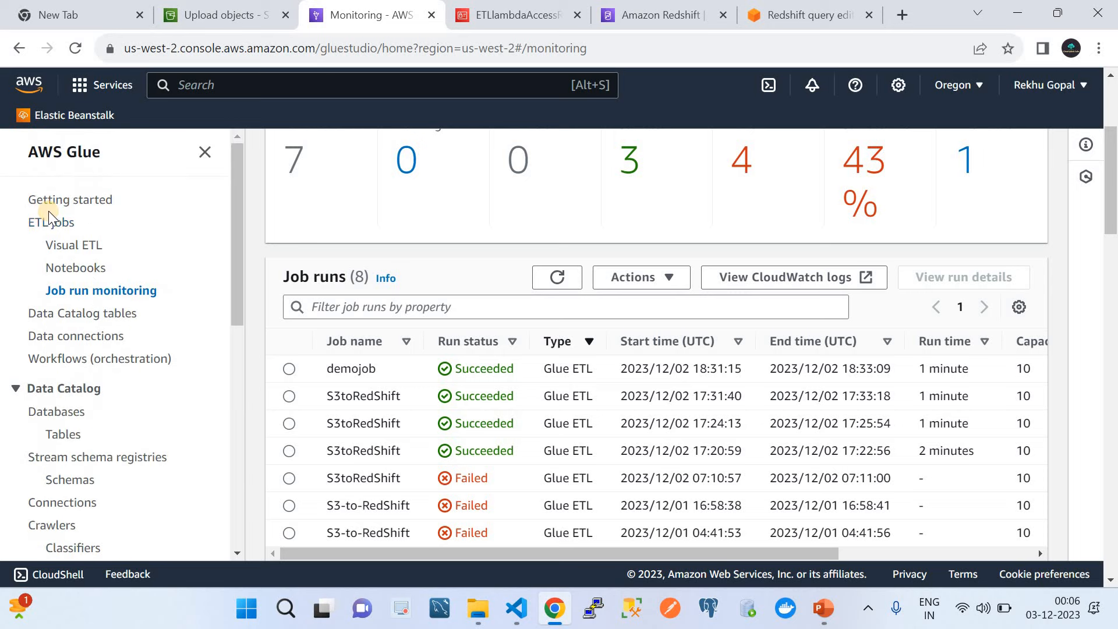
scroll(110, 378, "down", 3)
scroll(110, 377, "down", 1)
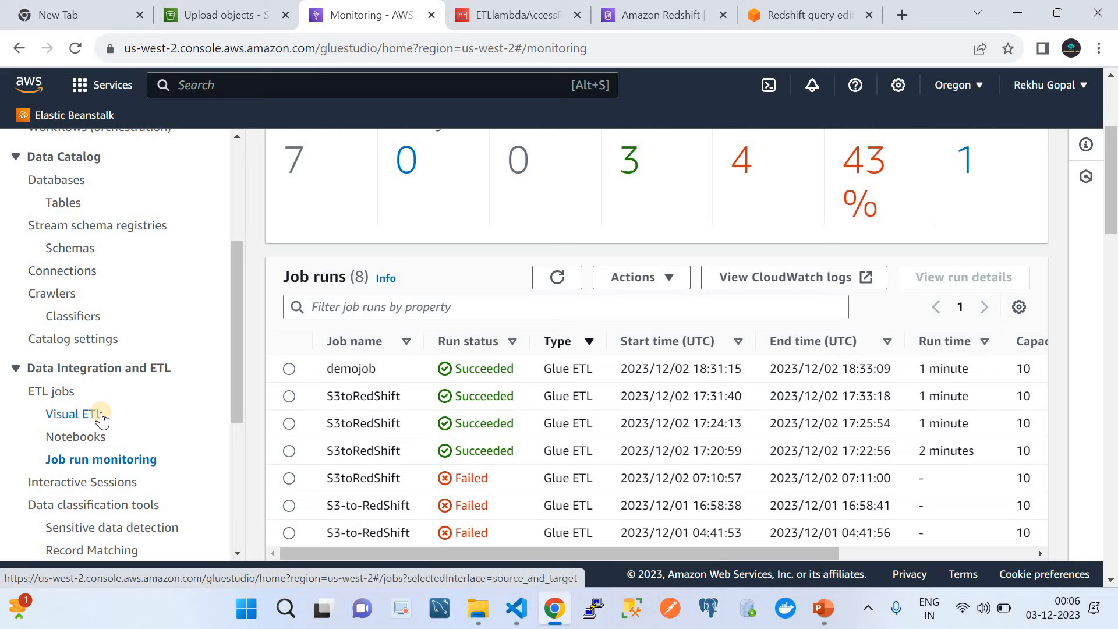
left_click(61, 297)
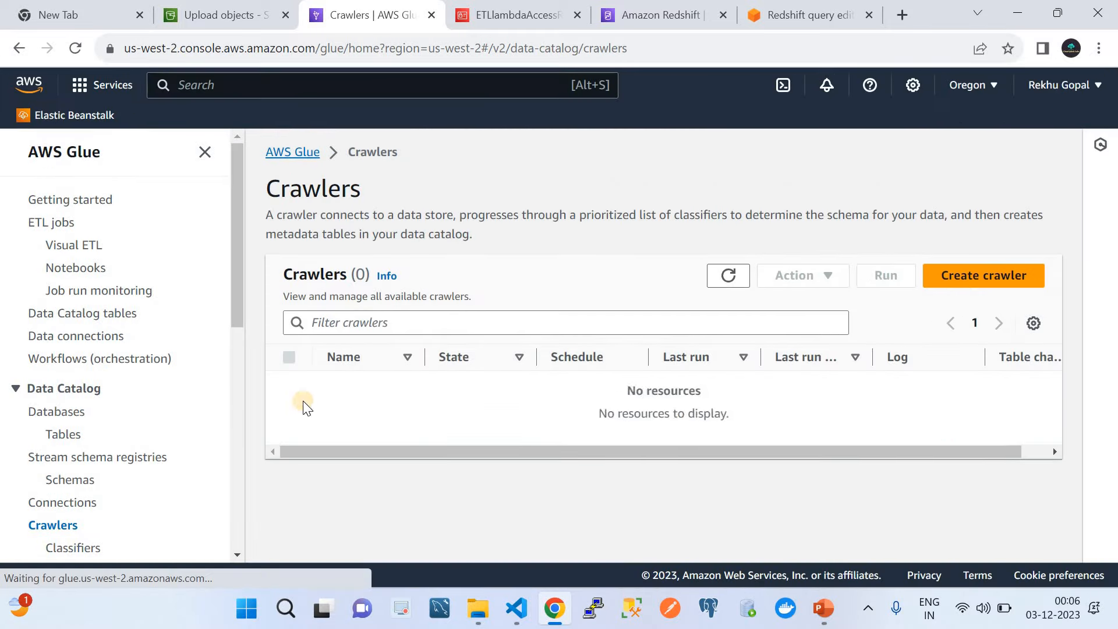
left_click(290, 364)
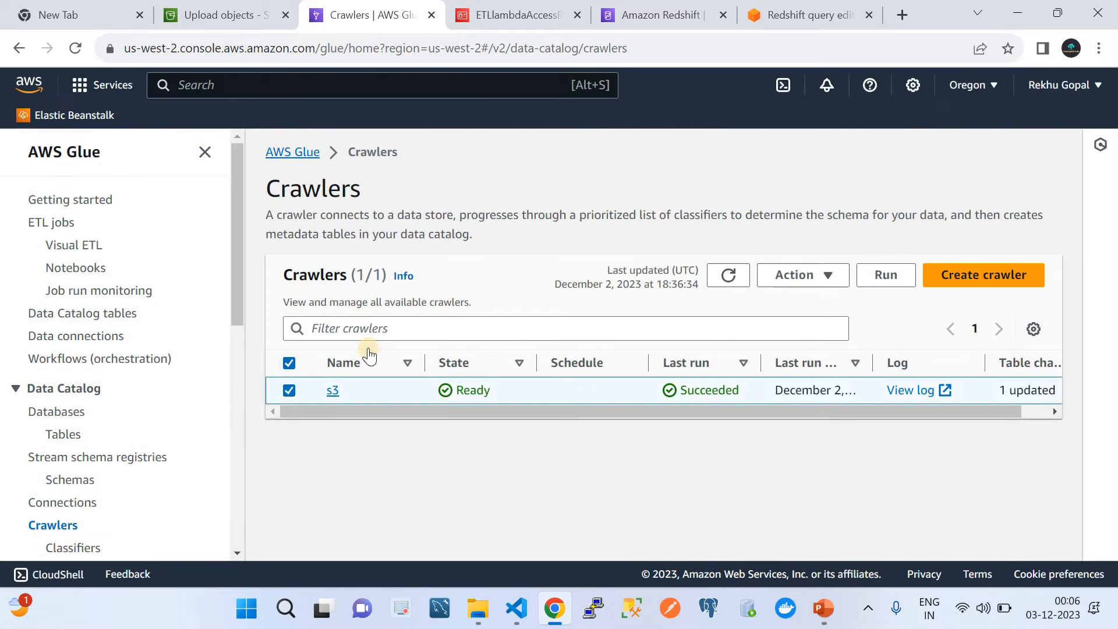
left_click(790, 277)
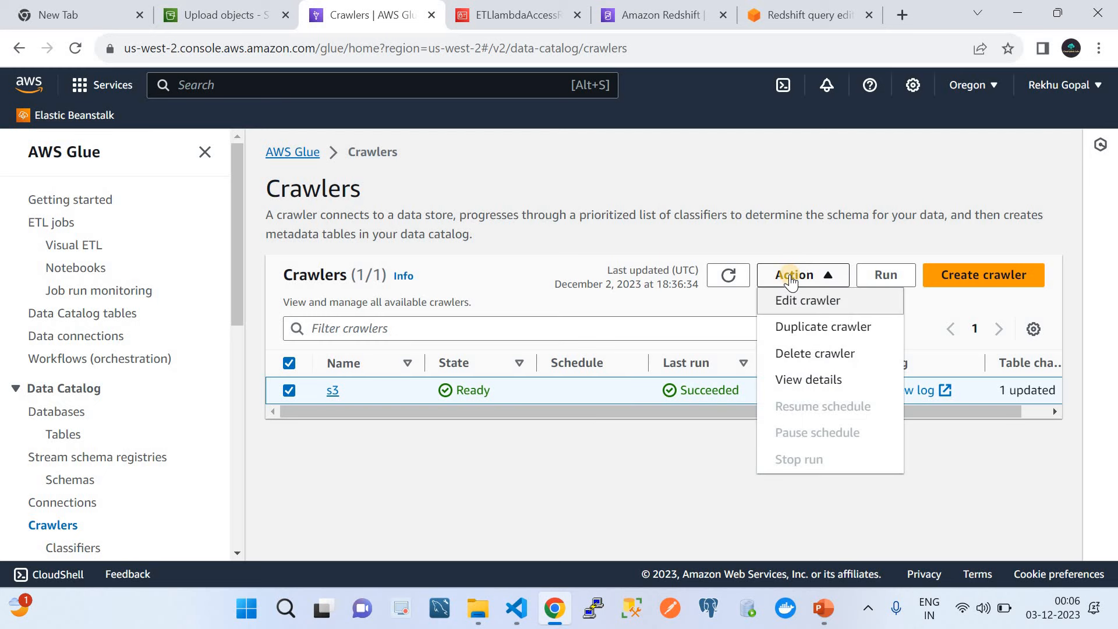
left_click(895, 274)
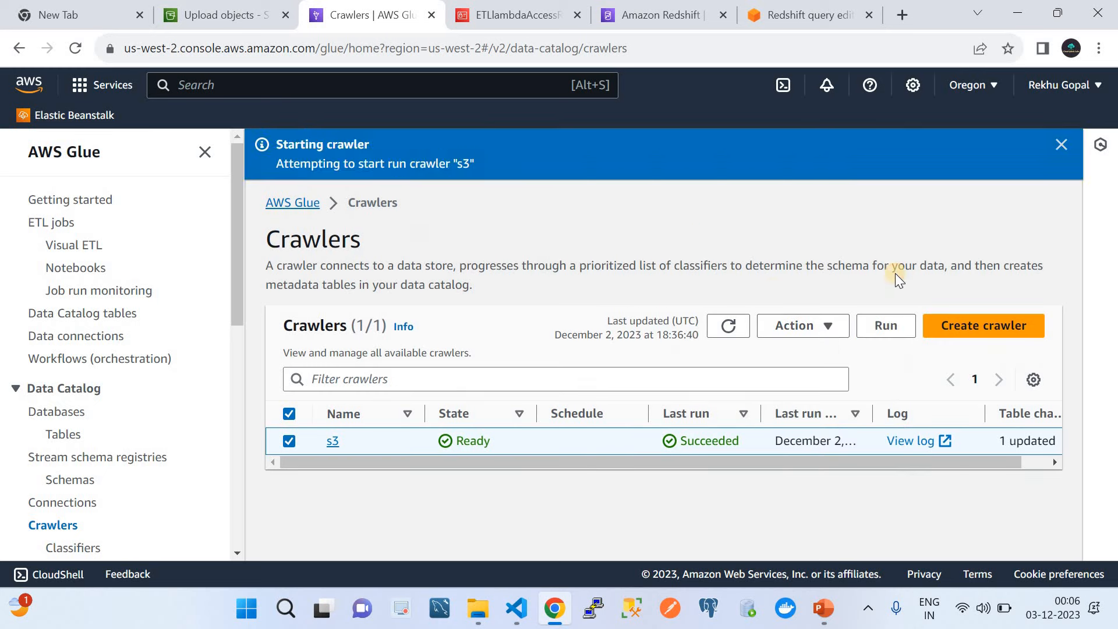
Step: Refresh the Crawlers list repeatedly until the s3 crawler shows Running
left_click(722, 331)
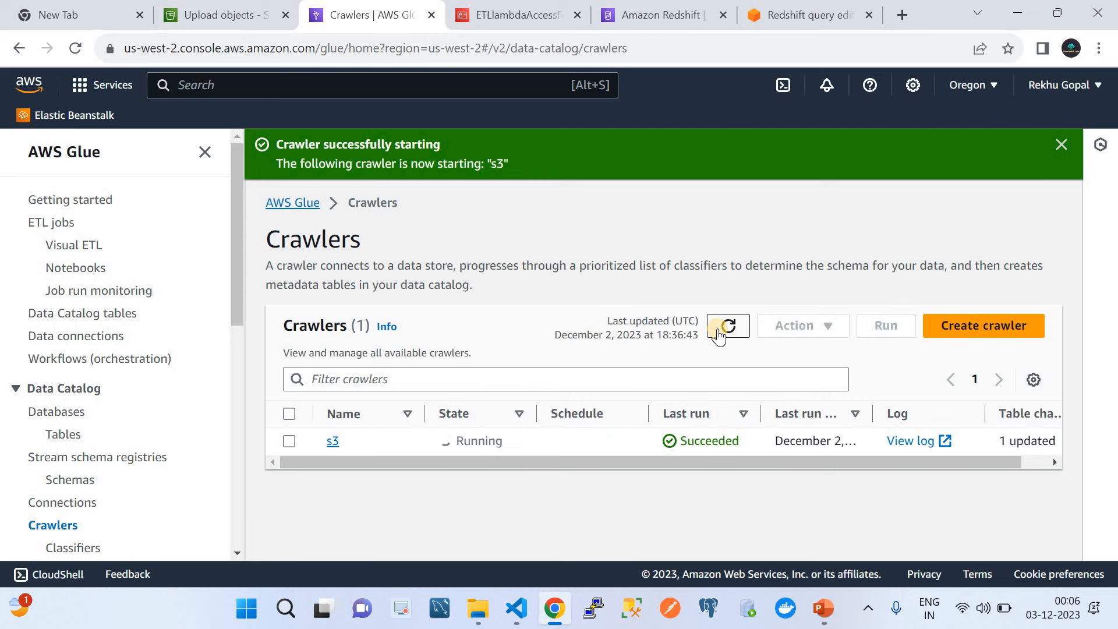
left_click(720, 334)
left_click(720, 335)
left_click(720, 335)
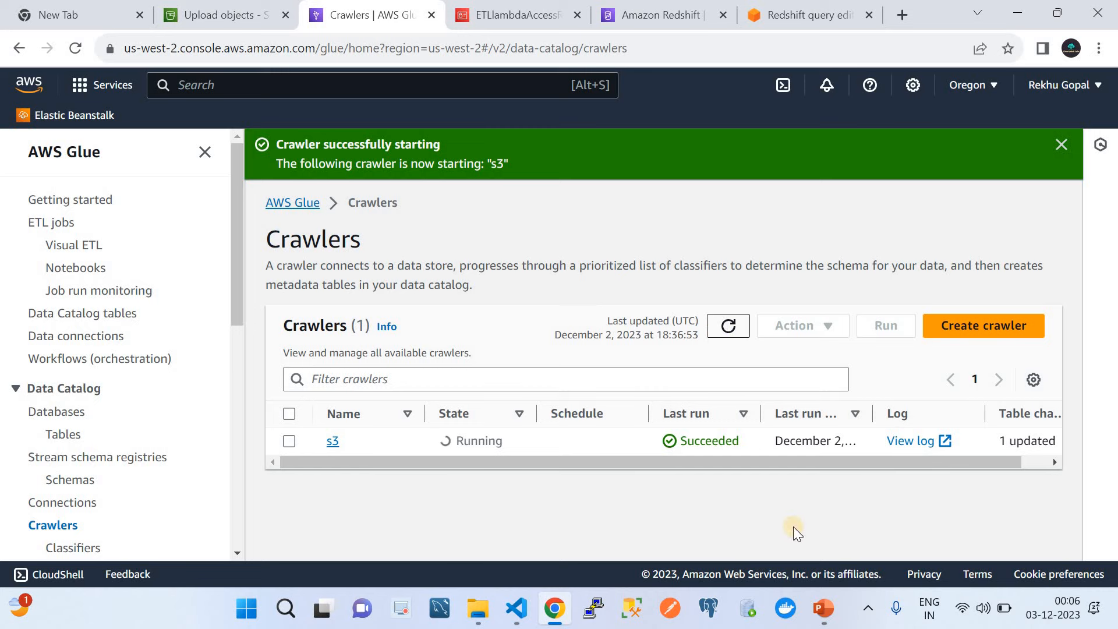
Step: Open TestReport.csv maximized in Excel, autofit columns A, B and C, then go back to Chrome
left_click(476, 609)
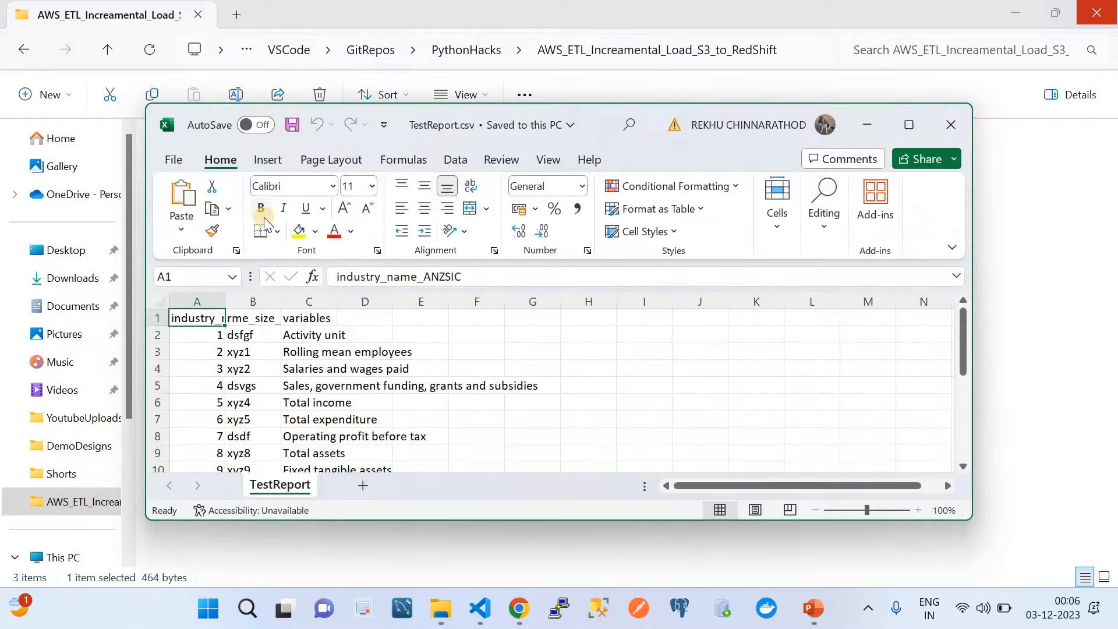
left_click(909, 124)
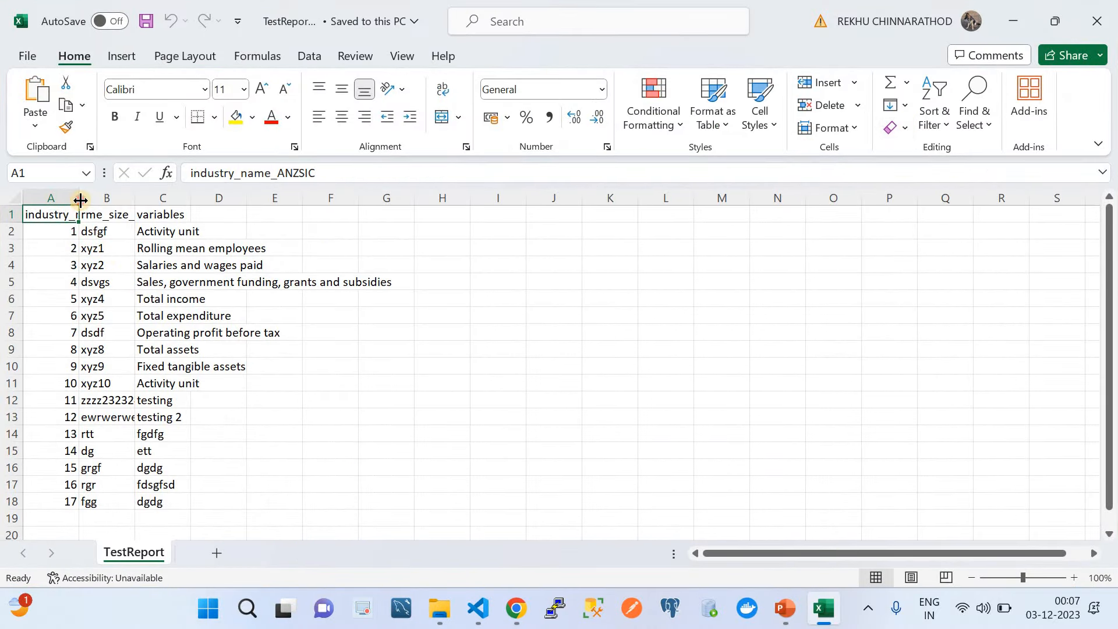
double_click(80, 201)
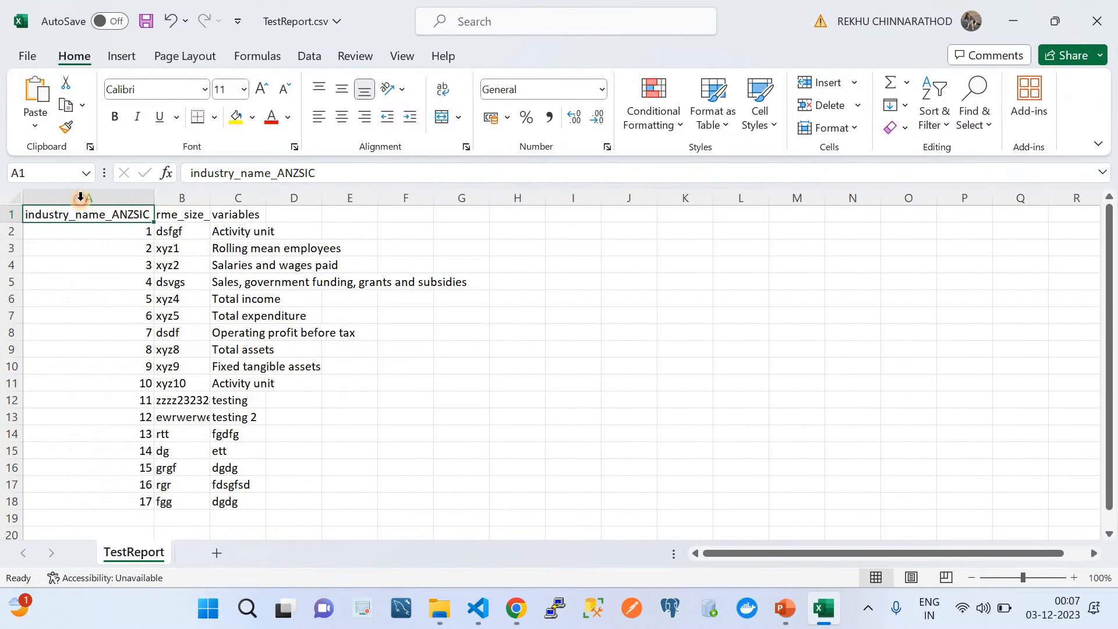
double_click(212, 197)
left_click_drag(285, 198, 284, 198)
double_click(285, 198)
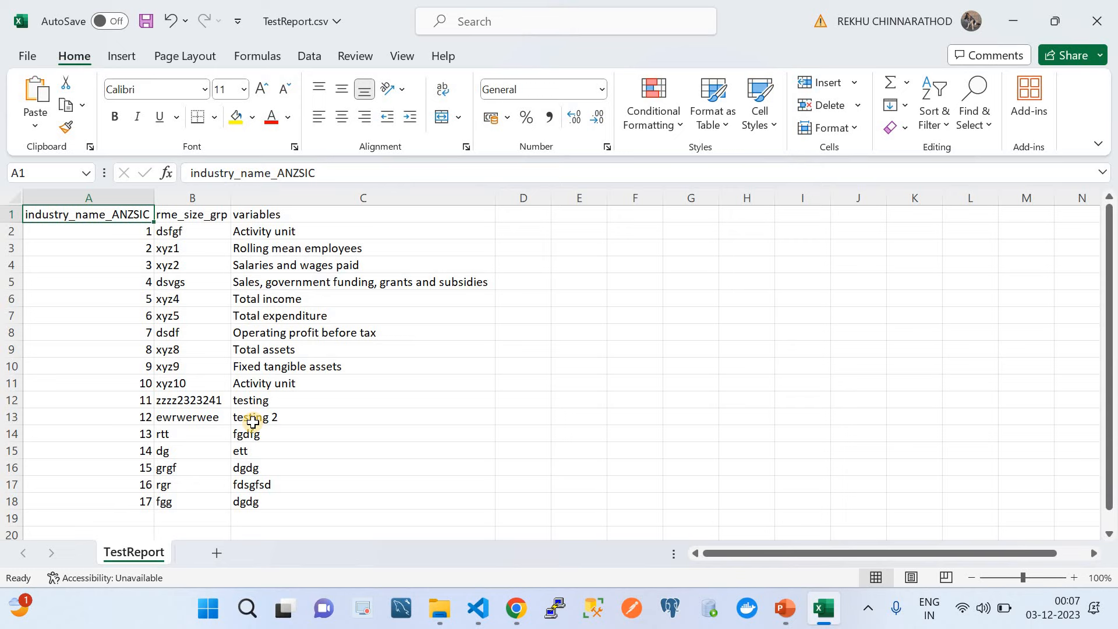
left_click(515, 608)
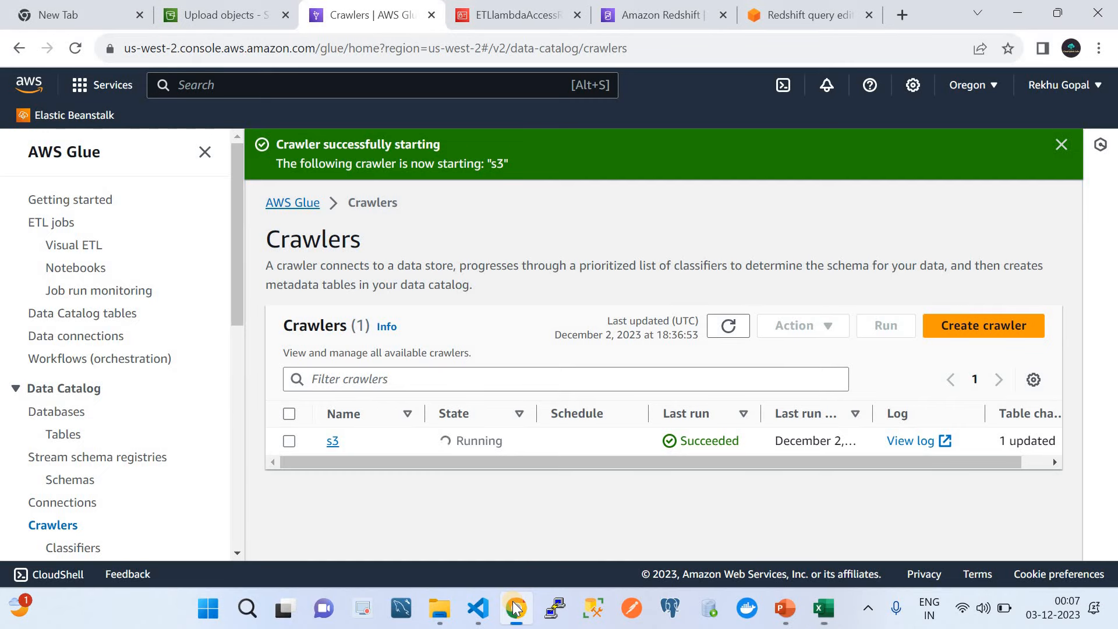
Step: Refresh the Crawlers list several times to check whether the s3 crawler has finished
left_click(728, 325)
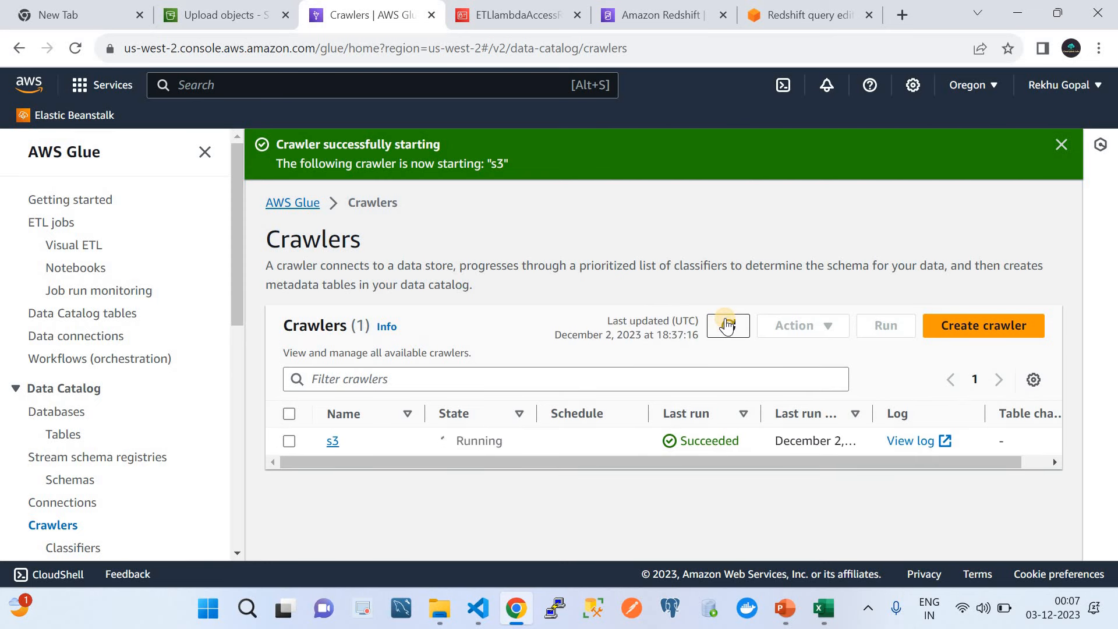
left_click(727, 325)
left_click(728, 326)
left_click(726, 329)
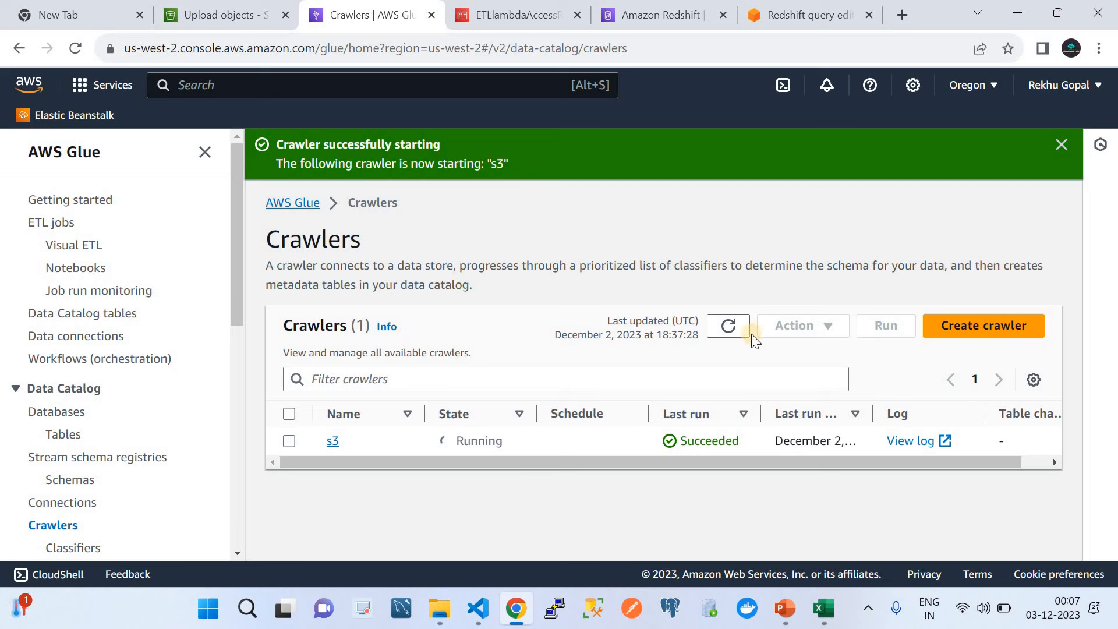
left_click(726, 327)
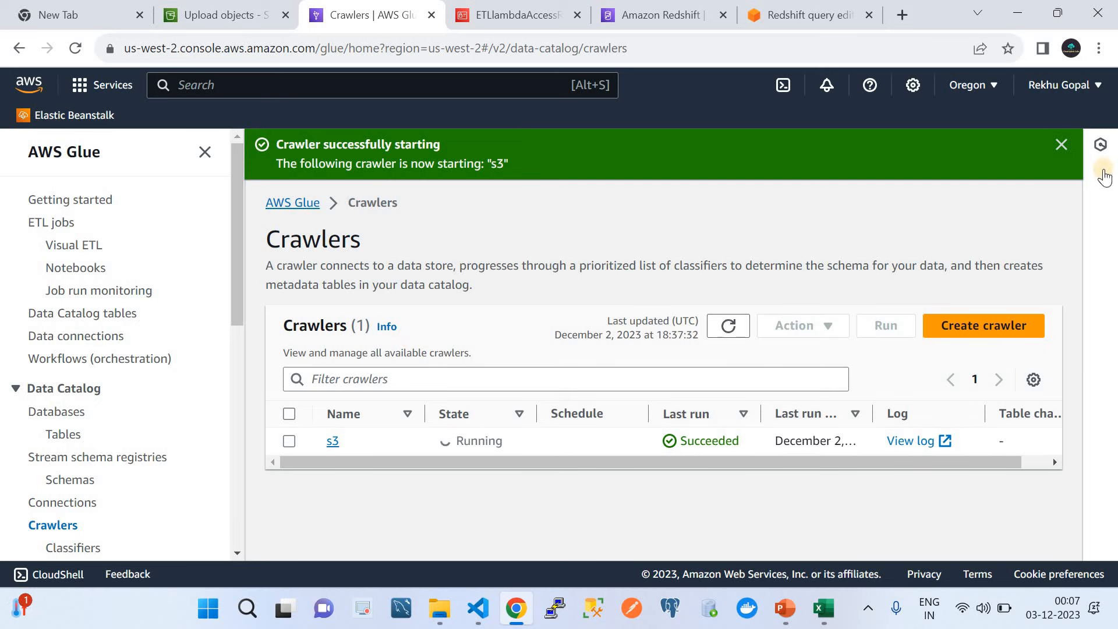
Step: Dismiss the crawler start banner and return to the Redshift query editor showing the persons query
left_click(1061, 145)
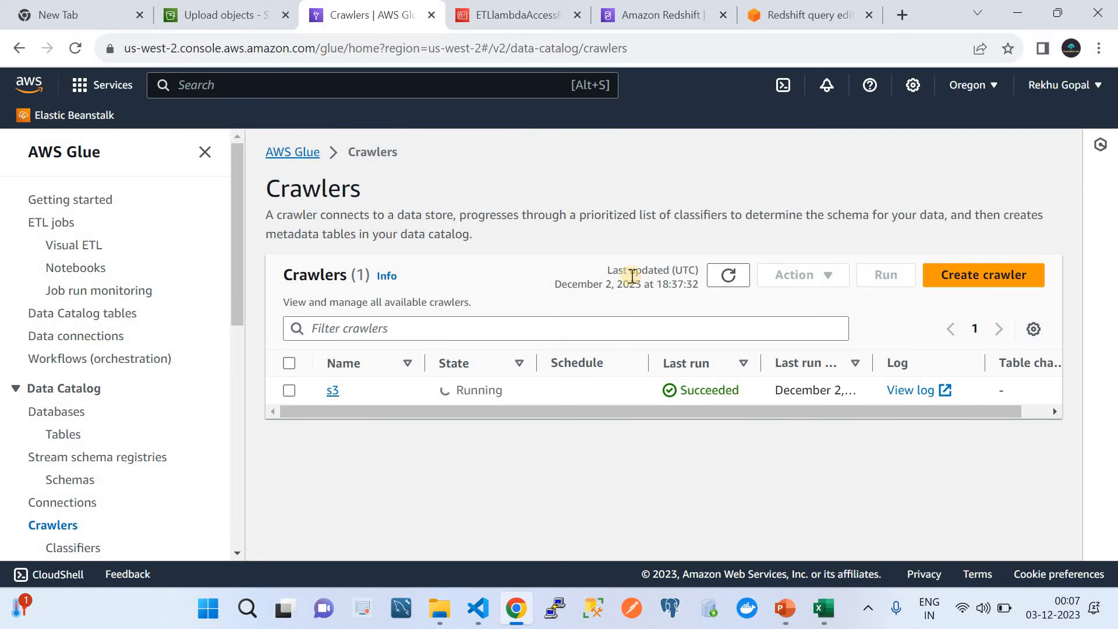
left_click(640, 11)
left_click(761, 8)
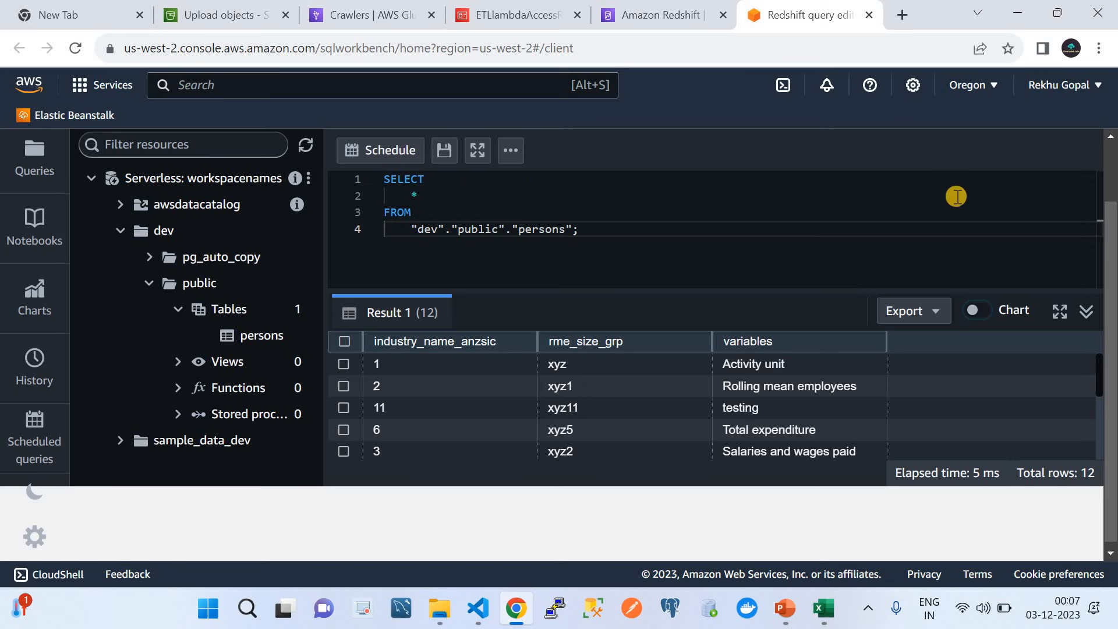
Step: Rerun SELECT * FROM dev.public.persons and compare its 12 rows with TestReport.csv's 17
left_click(1110, 157)
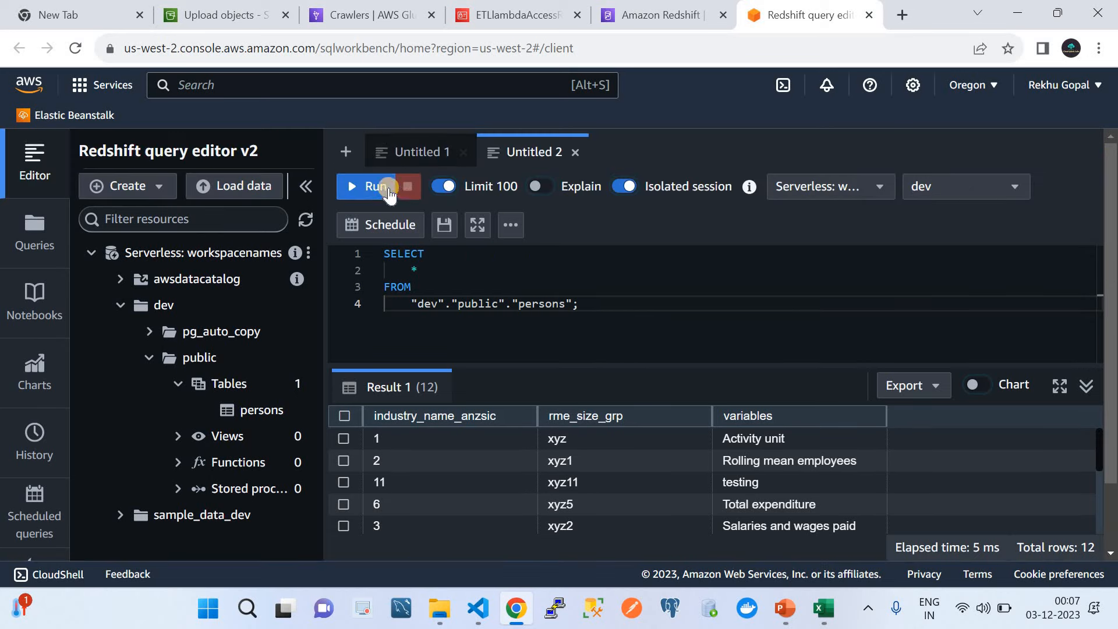
left_click(375, 185)
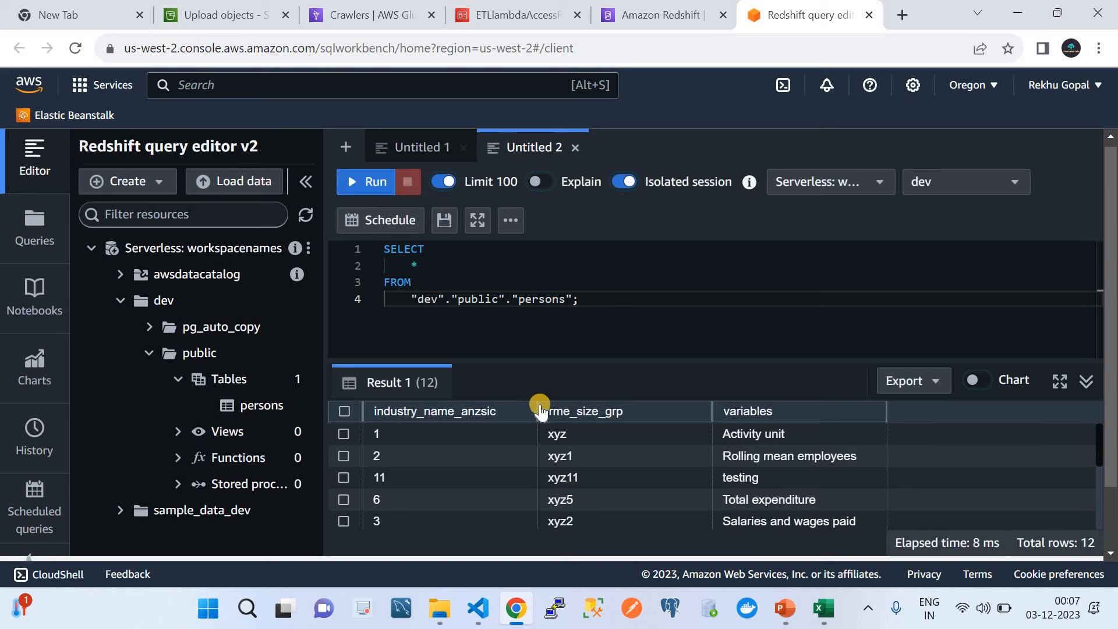
scroll(466, 463, "down", 3)
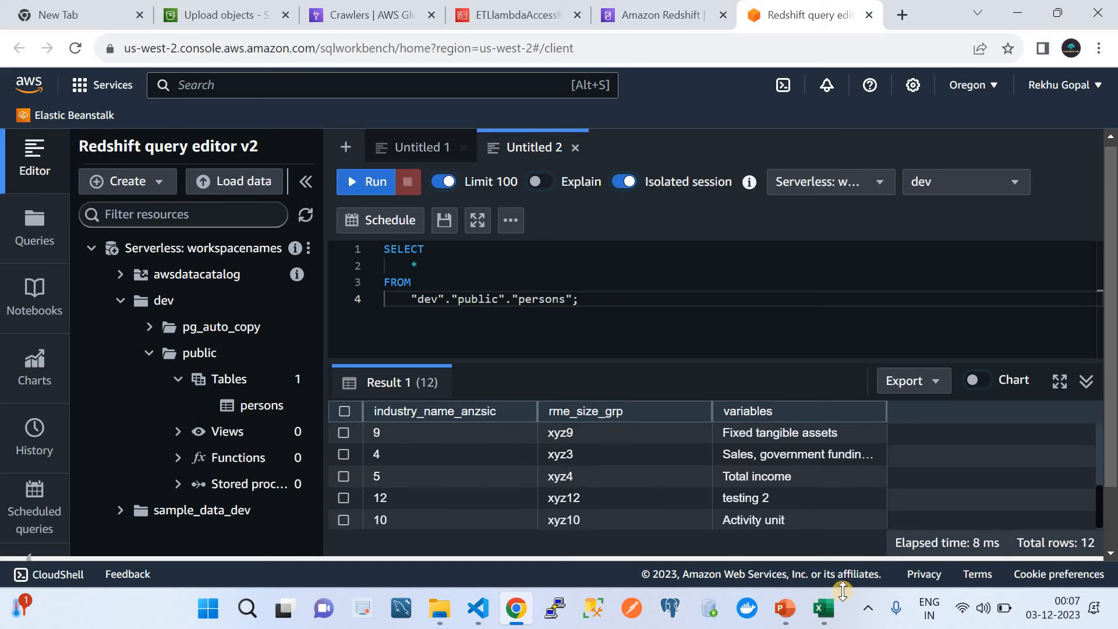
left_click(827, 610)
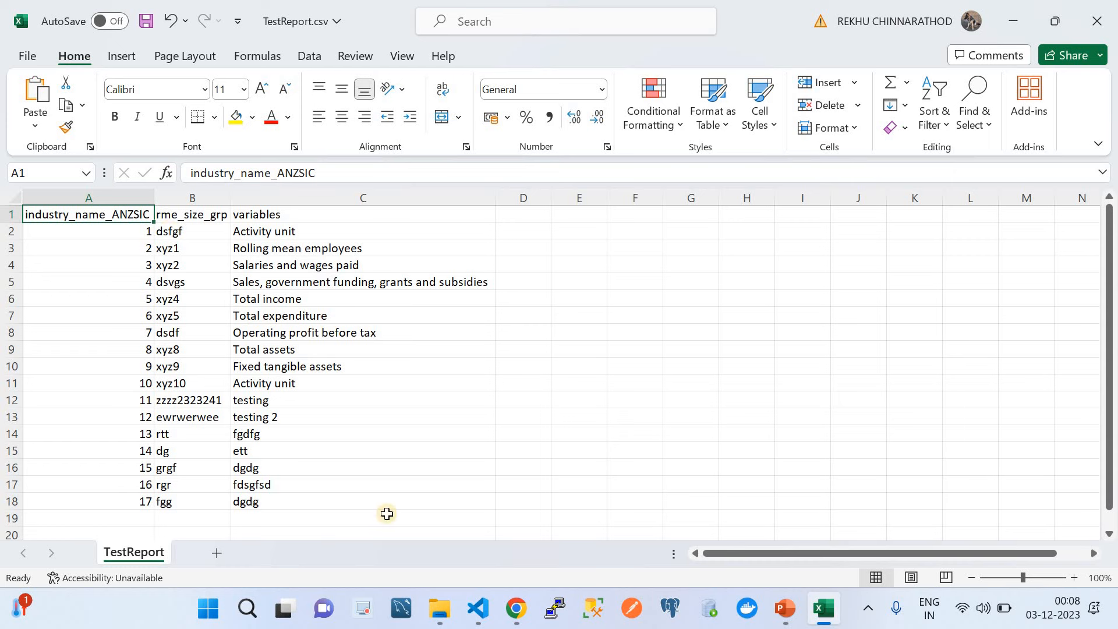
left_click(512, 484)
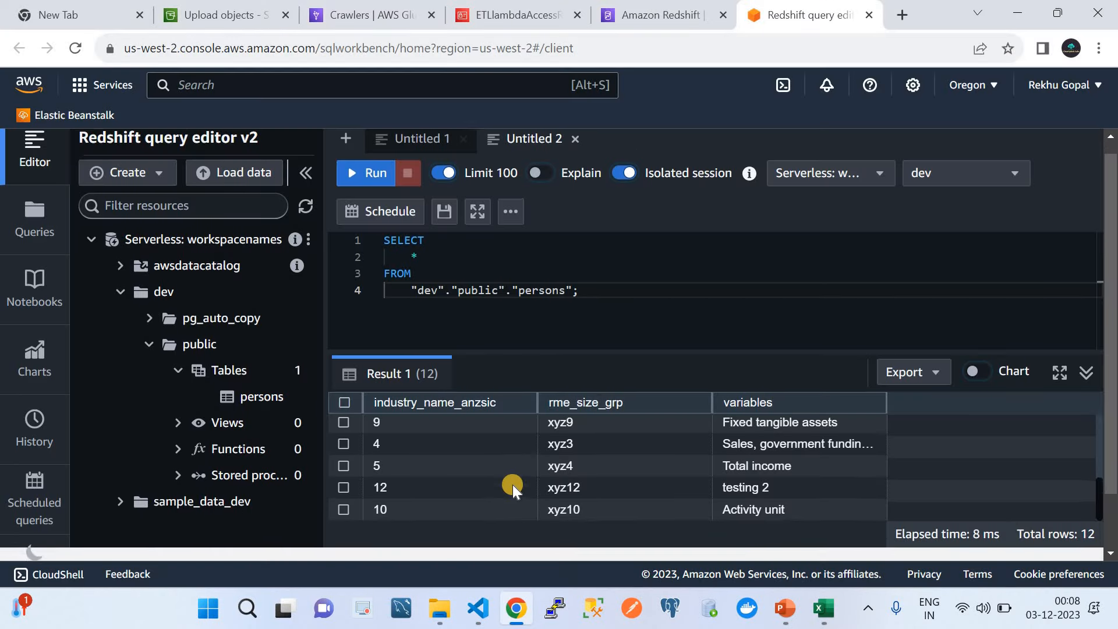
scroll(512, 485, "up", 3)
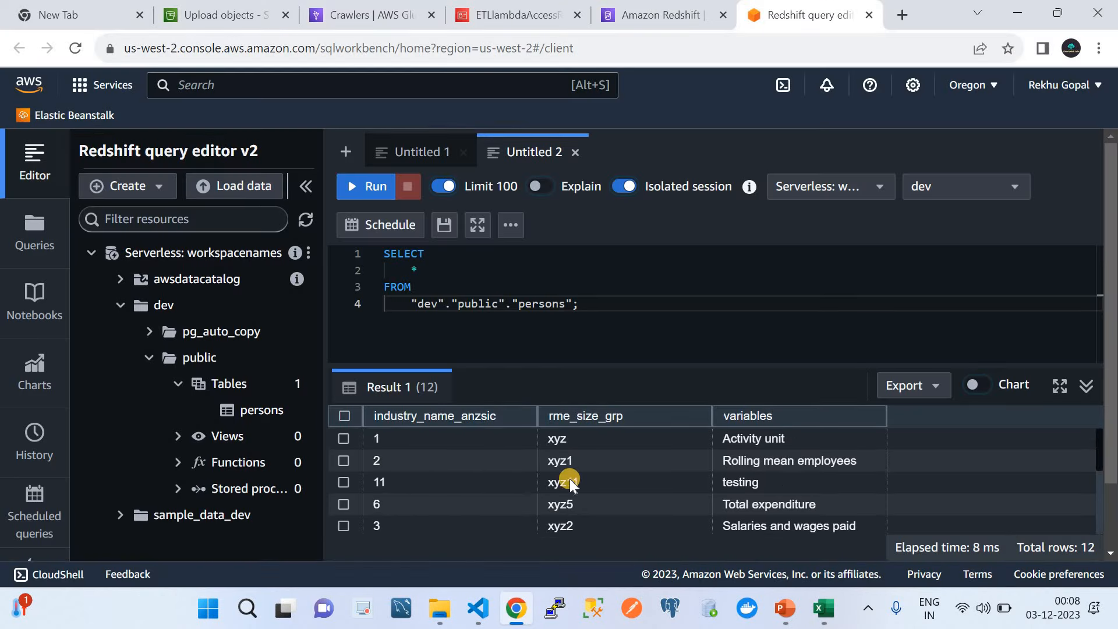
scroll(575, 483, "down", 5)
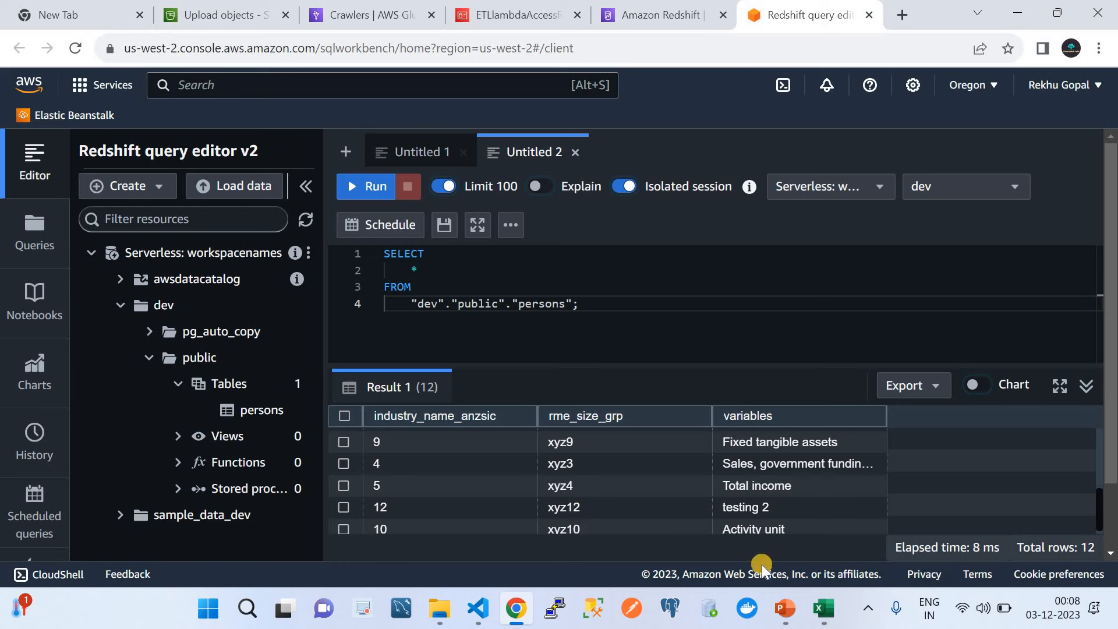
Step: On the Crawlers page, keep refreshing until the s3 crawler is Ready with 1 table updated
left_click(373, 15)
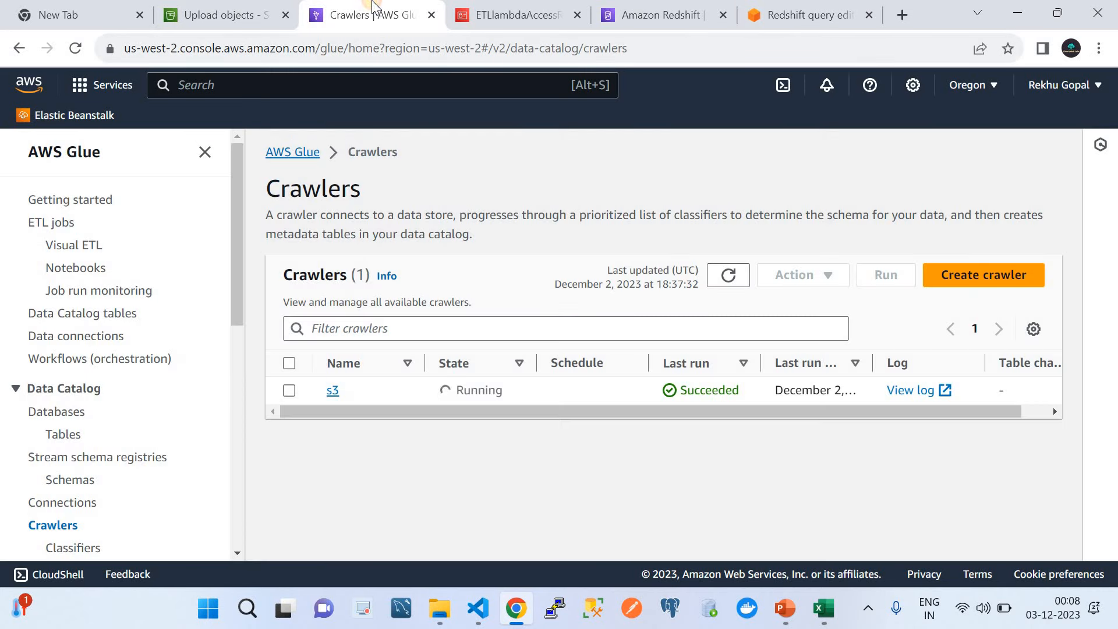
left_click(730, 279)
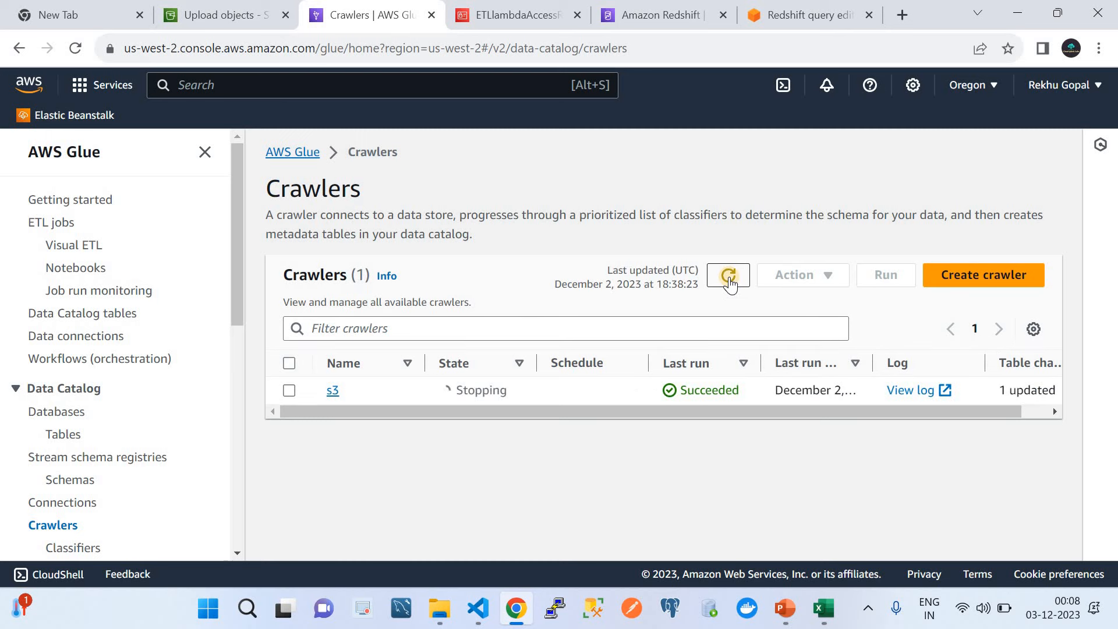
left_click(729, 279)
left_click(729, 279)
left_click(729, 280)
left_click(728, 278)
left_click(727, 279)
left_click(728, 279)
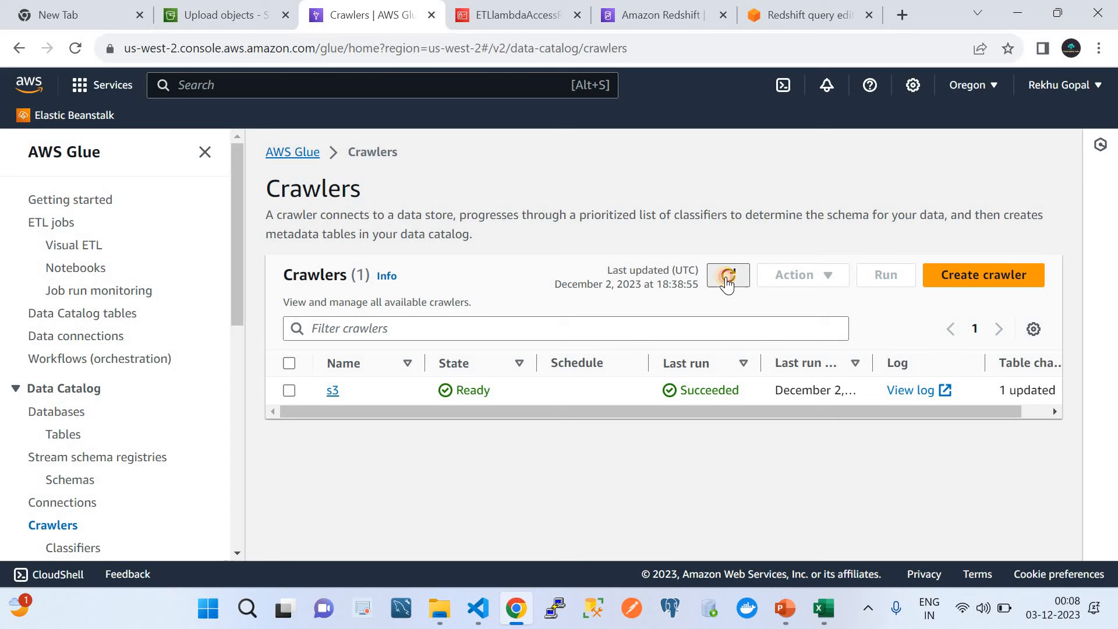
left_click(727, 276)
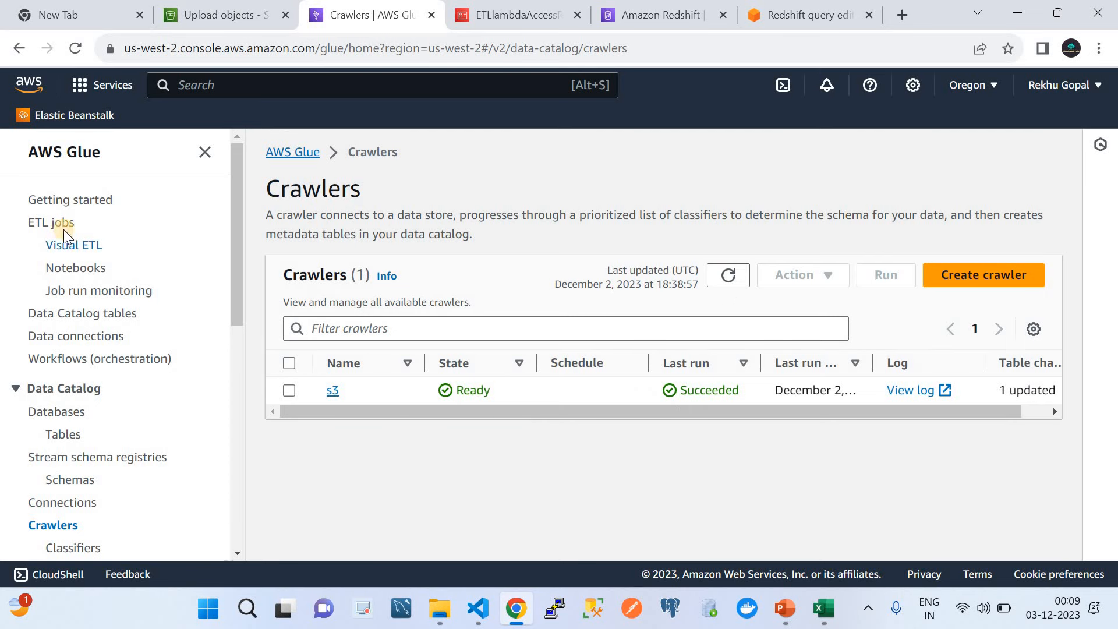
Step: Select demojob in the ETL jobs list and run it, confirming the job-started notice
left_click(50, 223)
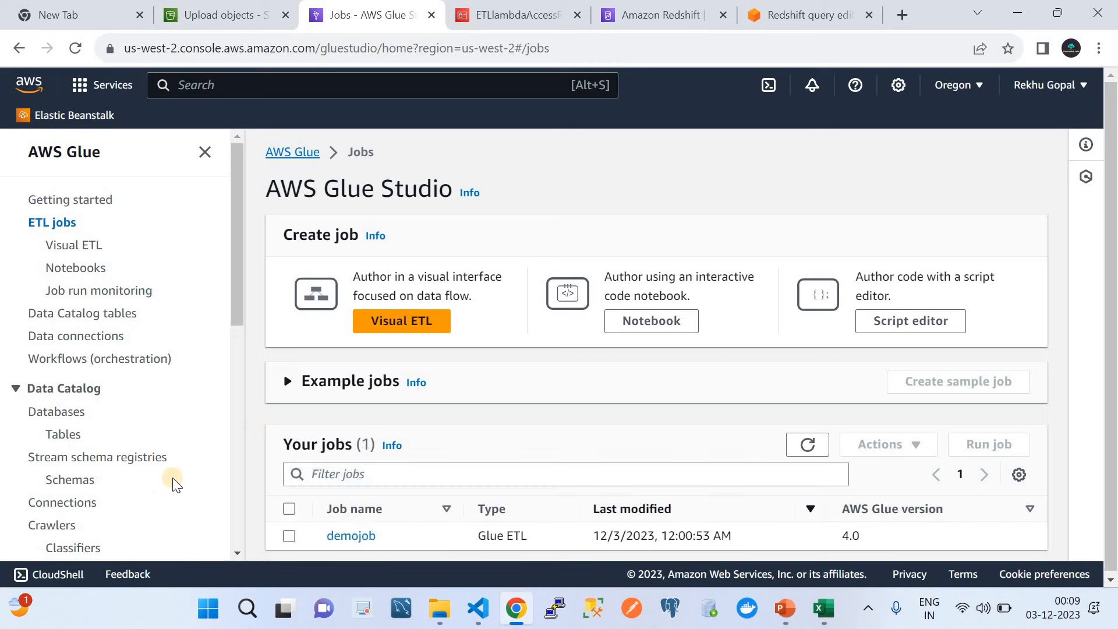
left_click(289, 510)
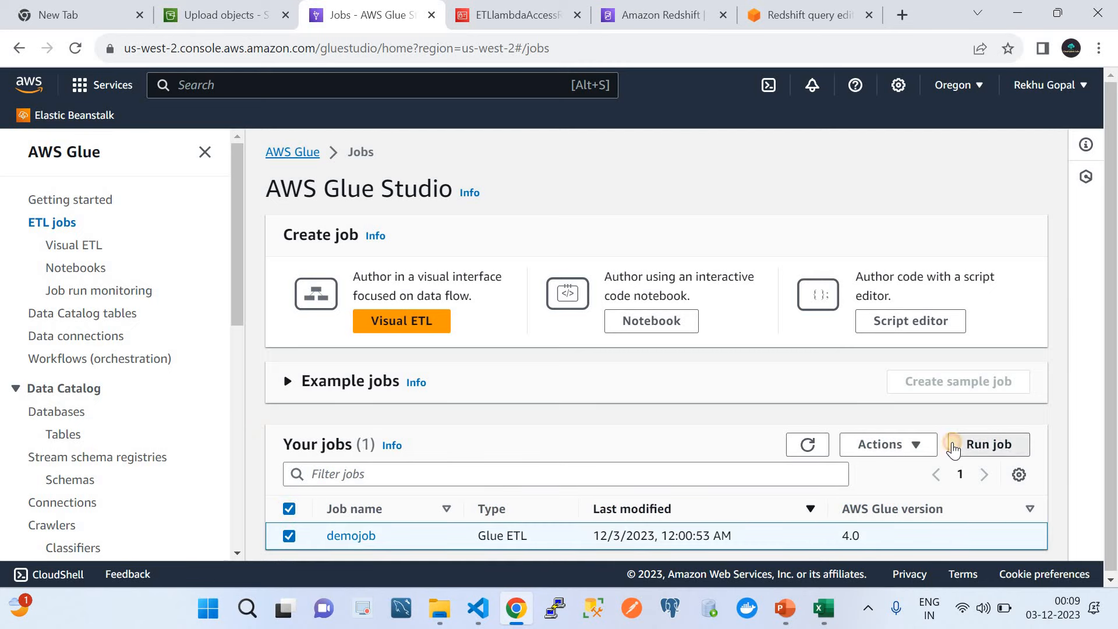
left_click(953, 446)
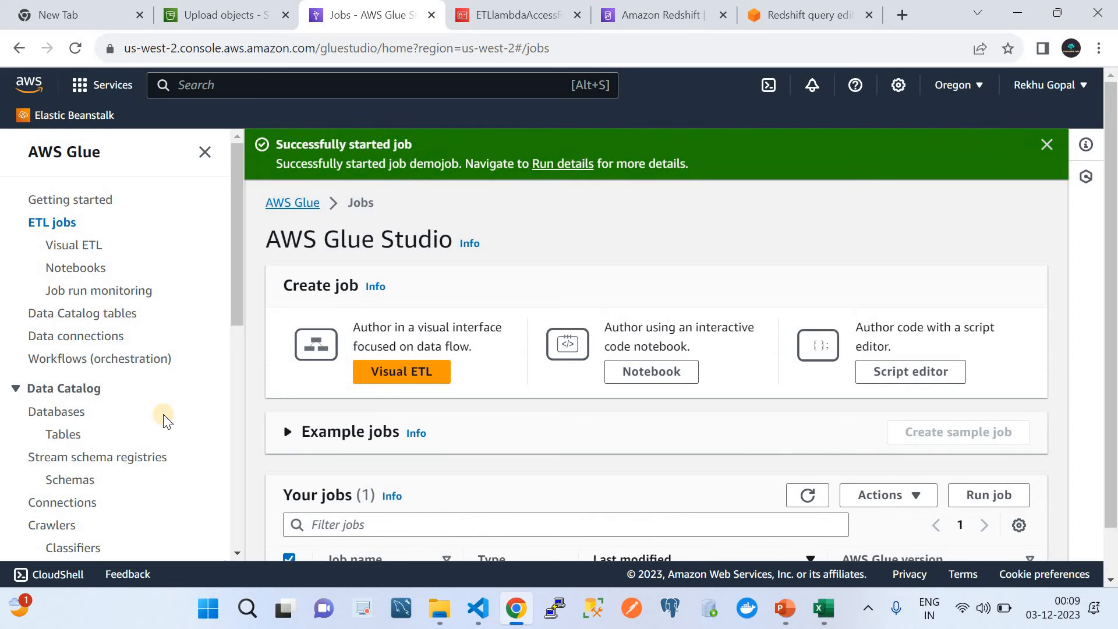
scroll(164, 419, "down", 4)
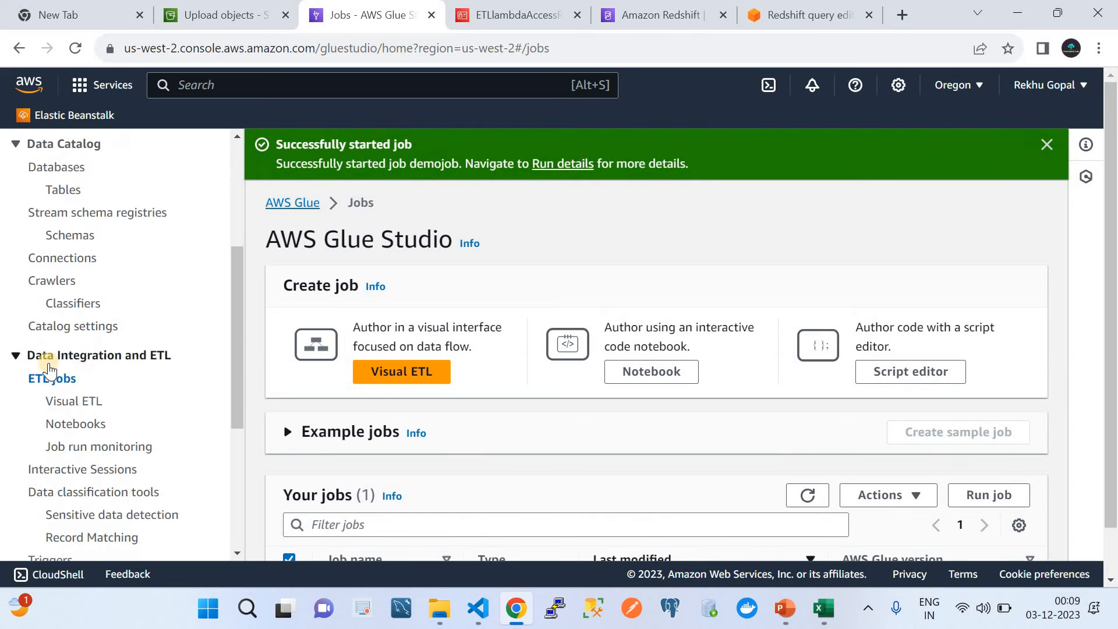
scroll(143, 446, "down", 1)
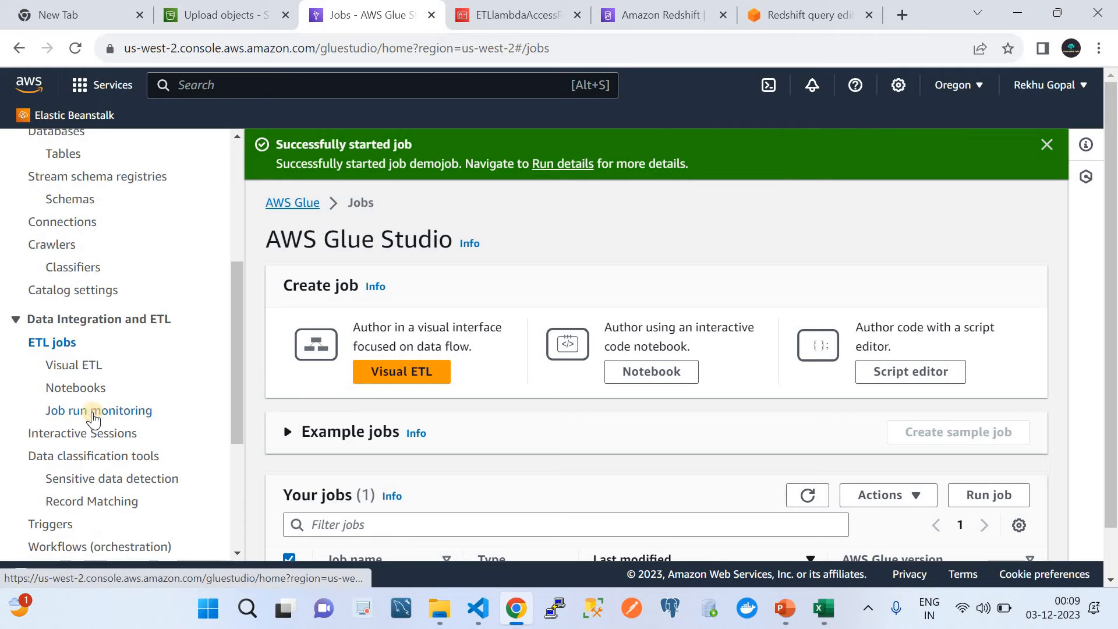
Step: On Job run monitoring, refresh the Job runs list to follow the demojob run still Running
left_click(93, 412)
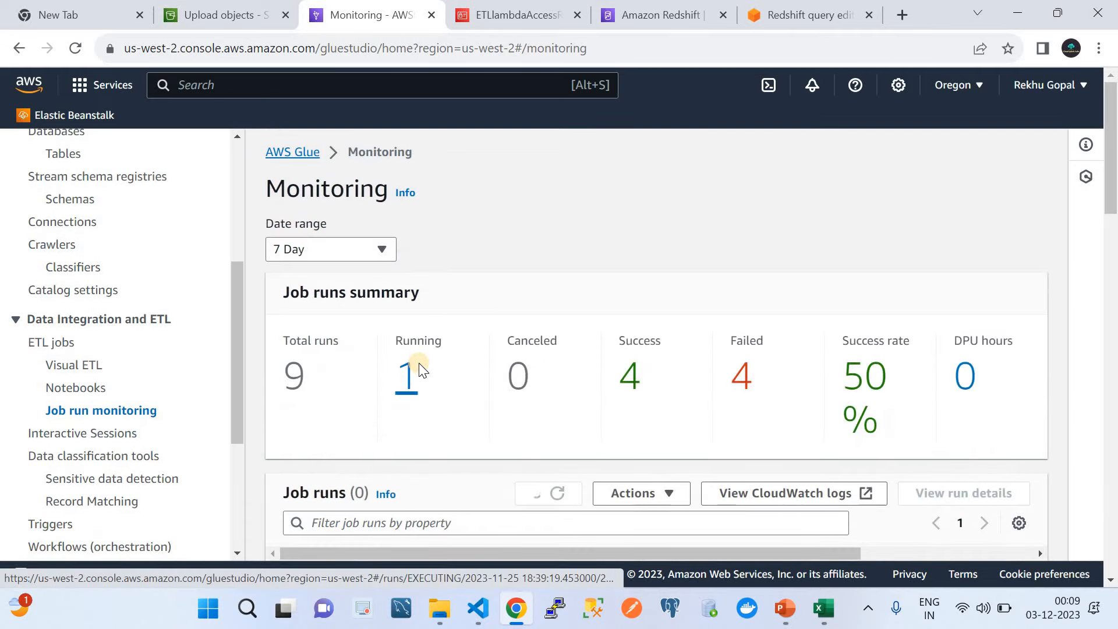
scroll(419, 363, "down", 5)
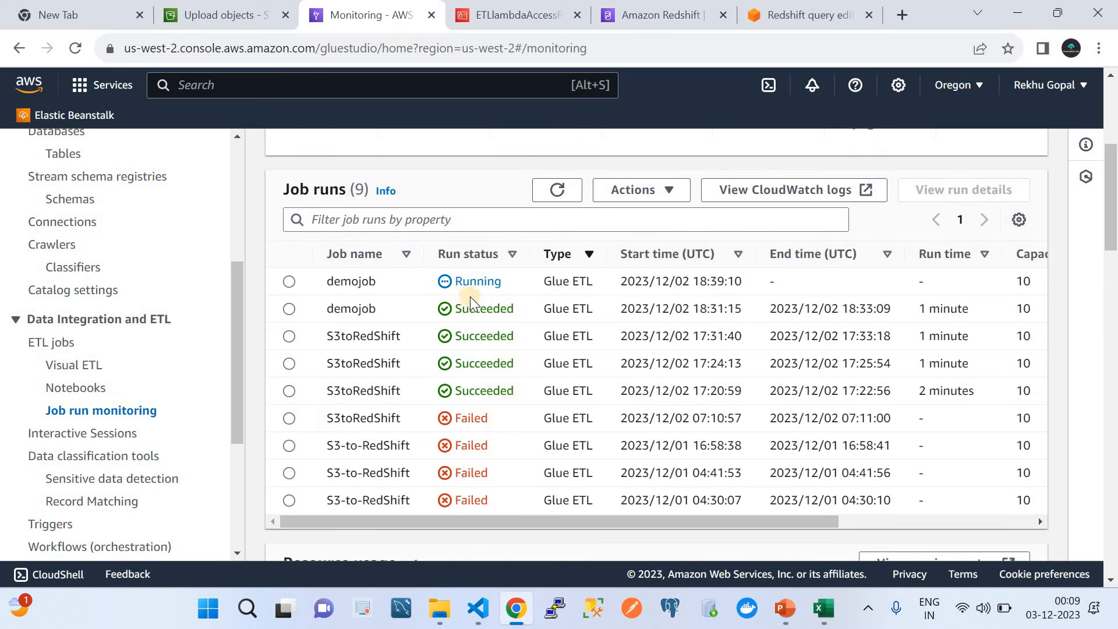
left_click(556, 191)
left_click(556, 191)
left_click(556, 190)
left_click(556, 190)
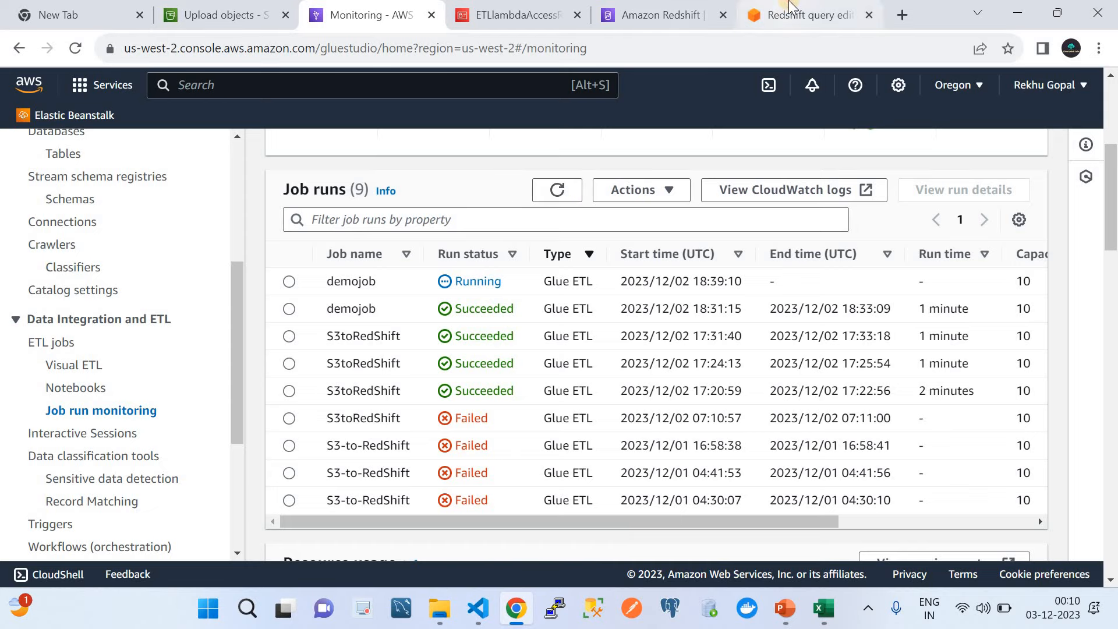
Step: Rerun the persons query, enlarge the results to show all 17 rows, and compare with TestReport.csv
left_click(801, 16)
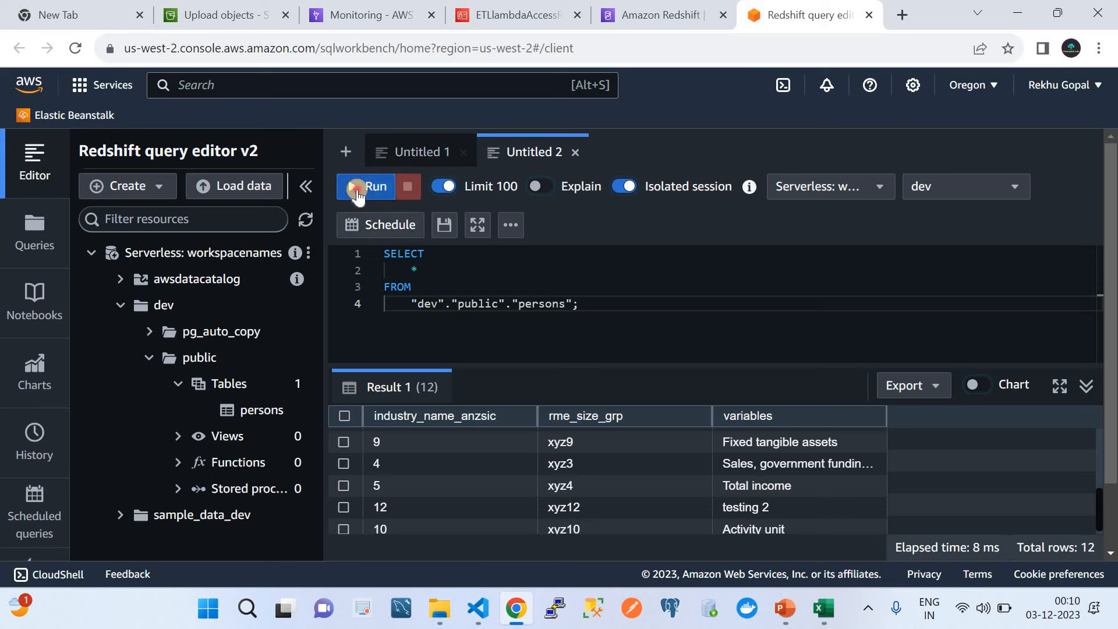
left_click(361, 187)
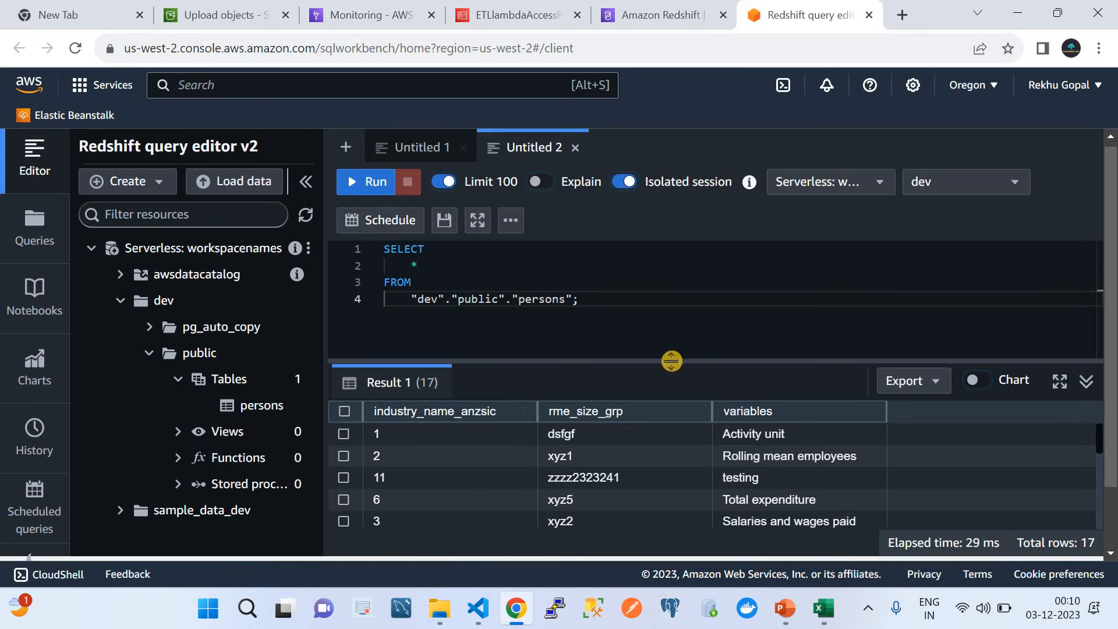
left_click_drag(667, 361, 649, 210)
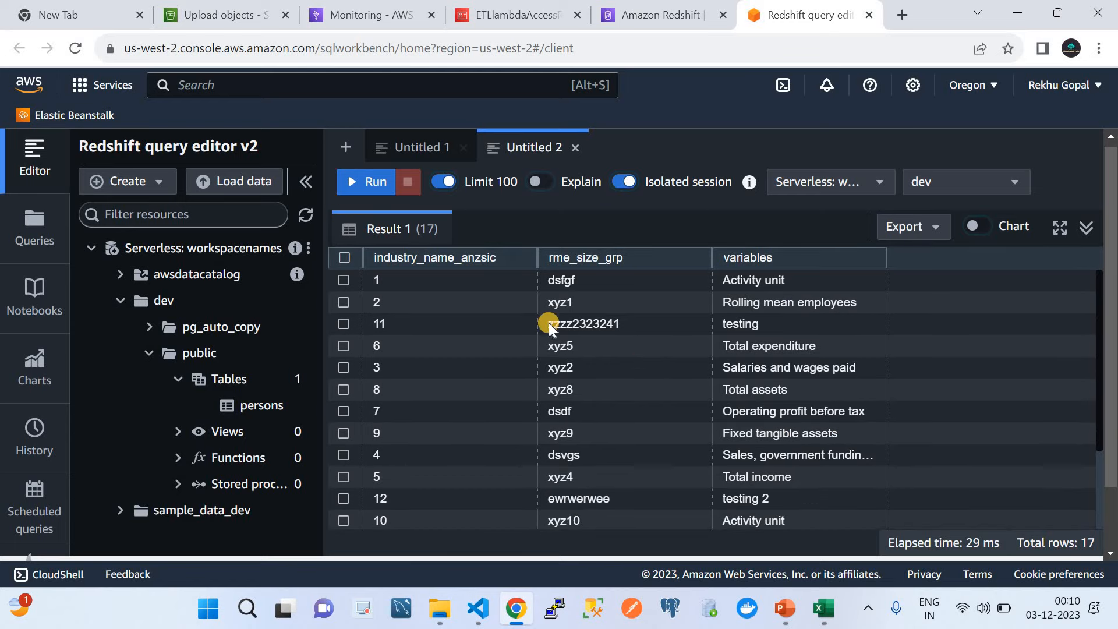
left_click(824, 610)
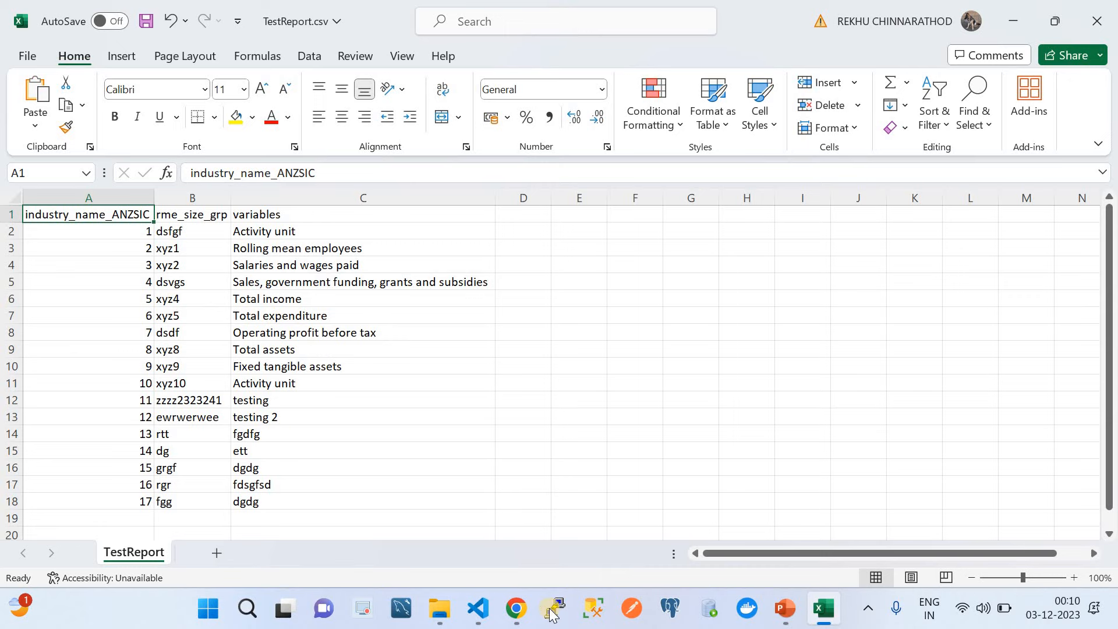
Step: Recheck the Redshift results, the refreshed demojob run, and the 17 CSV rows, then return to the ETL slide
left_click(518, 611)
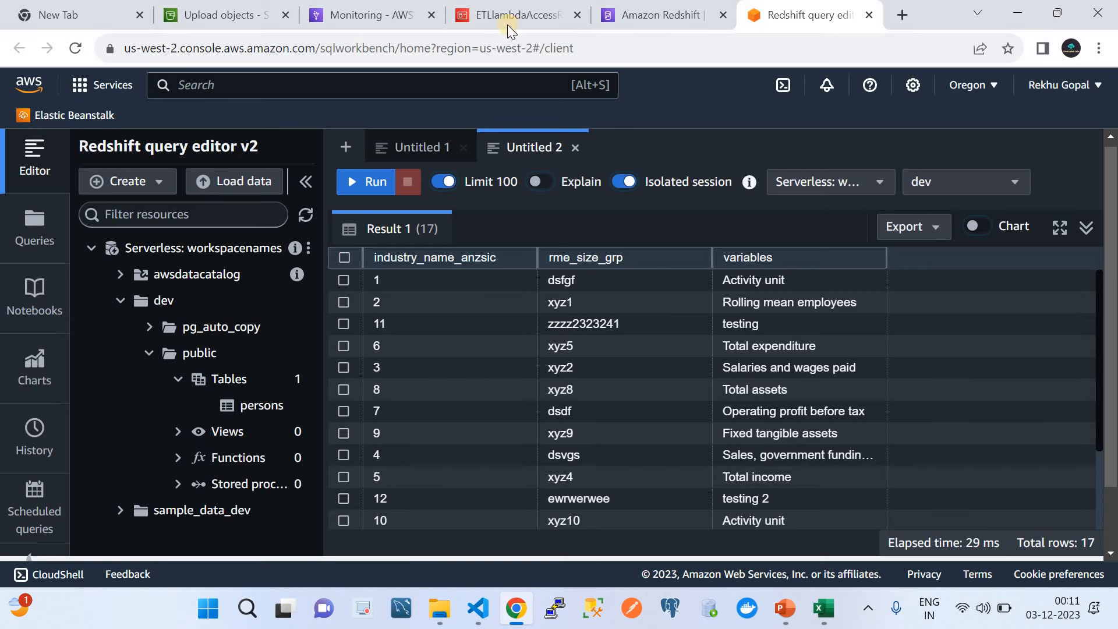
left_click(374, 12)
left_click(557, 191)
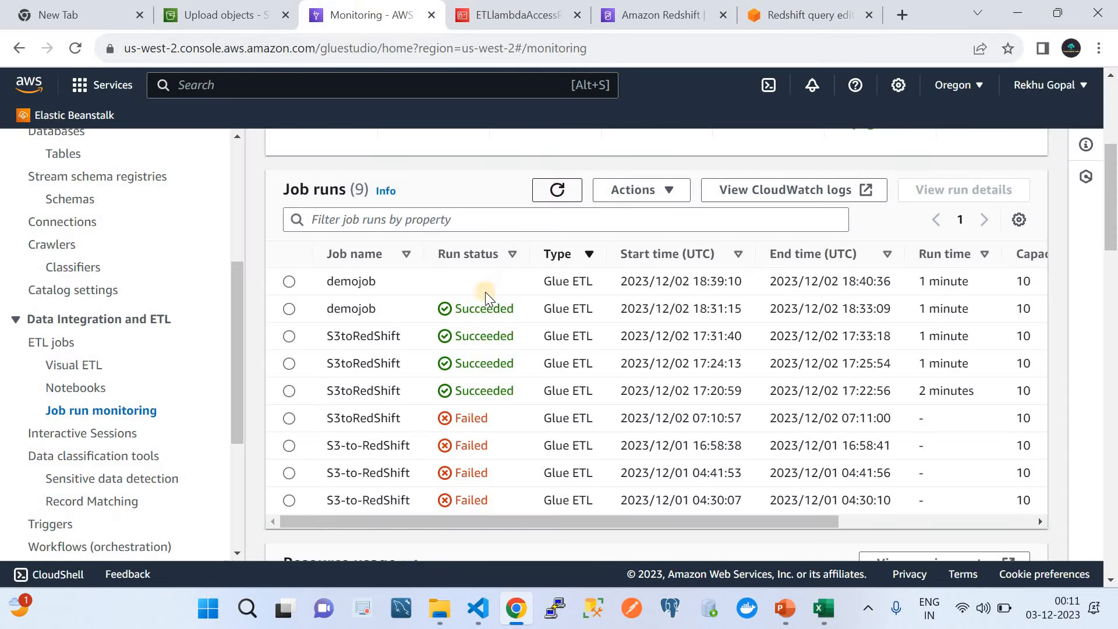
left_click(785, 608)
left_click(823, 608)
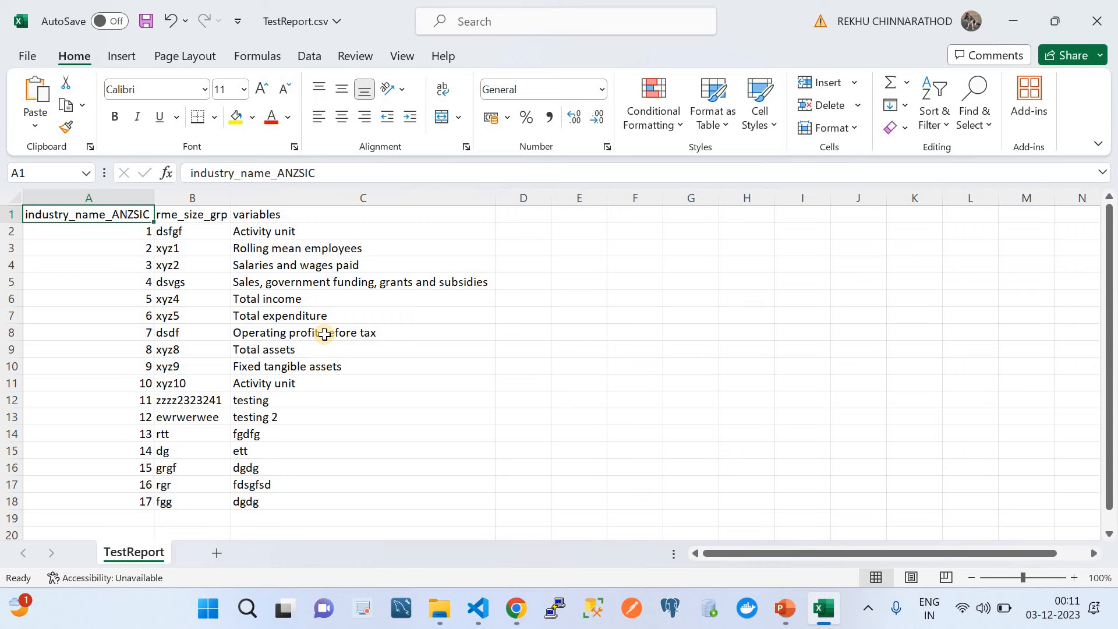
left_click(785, 611)
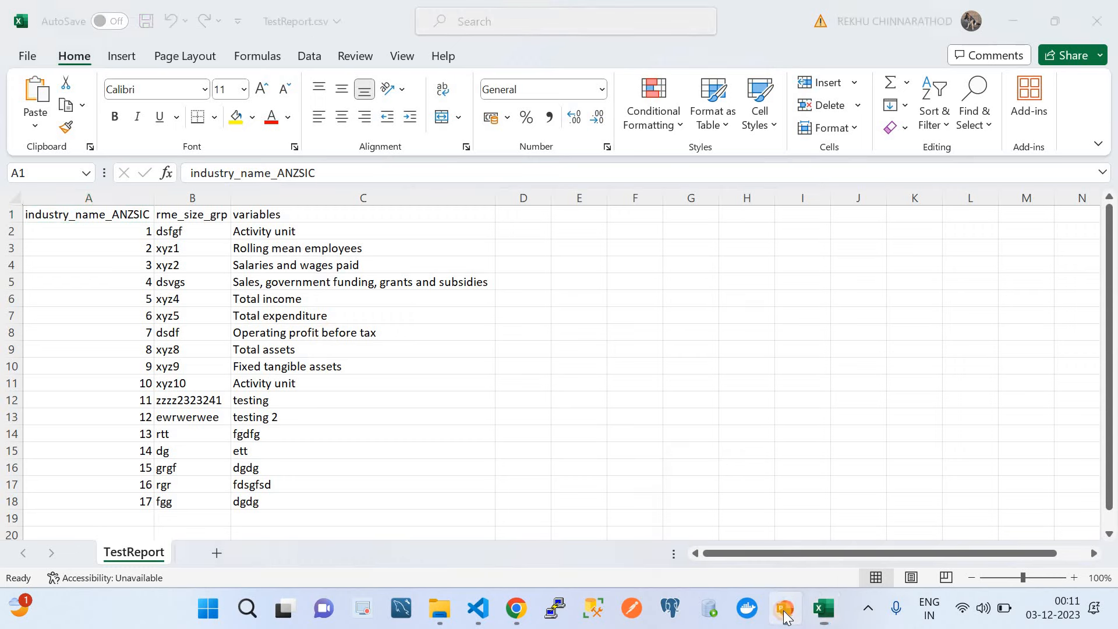